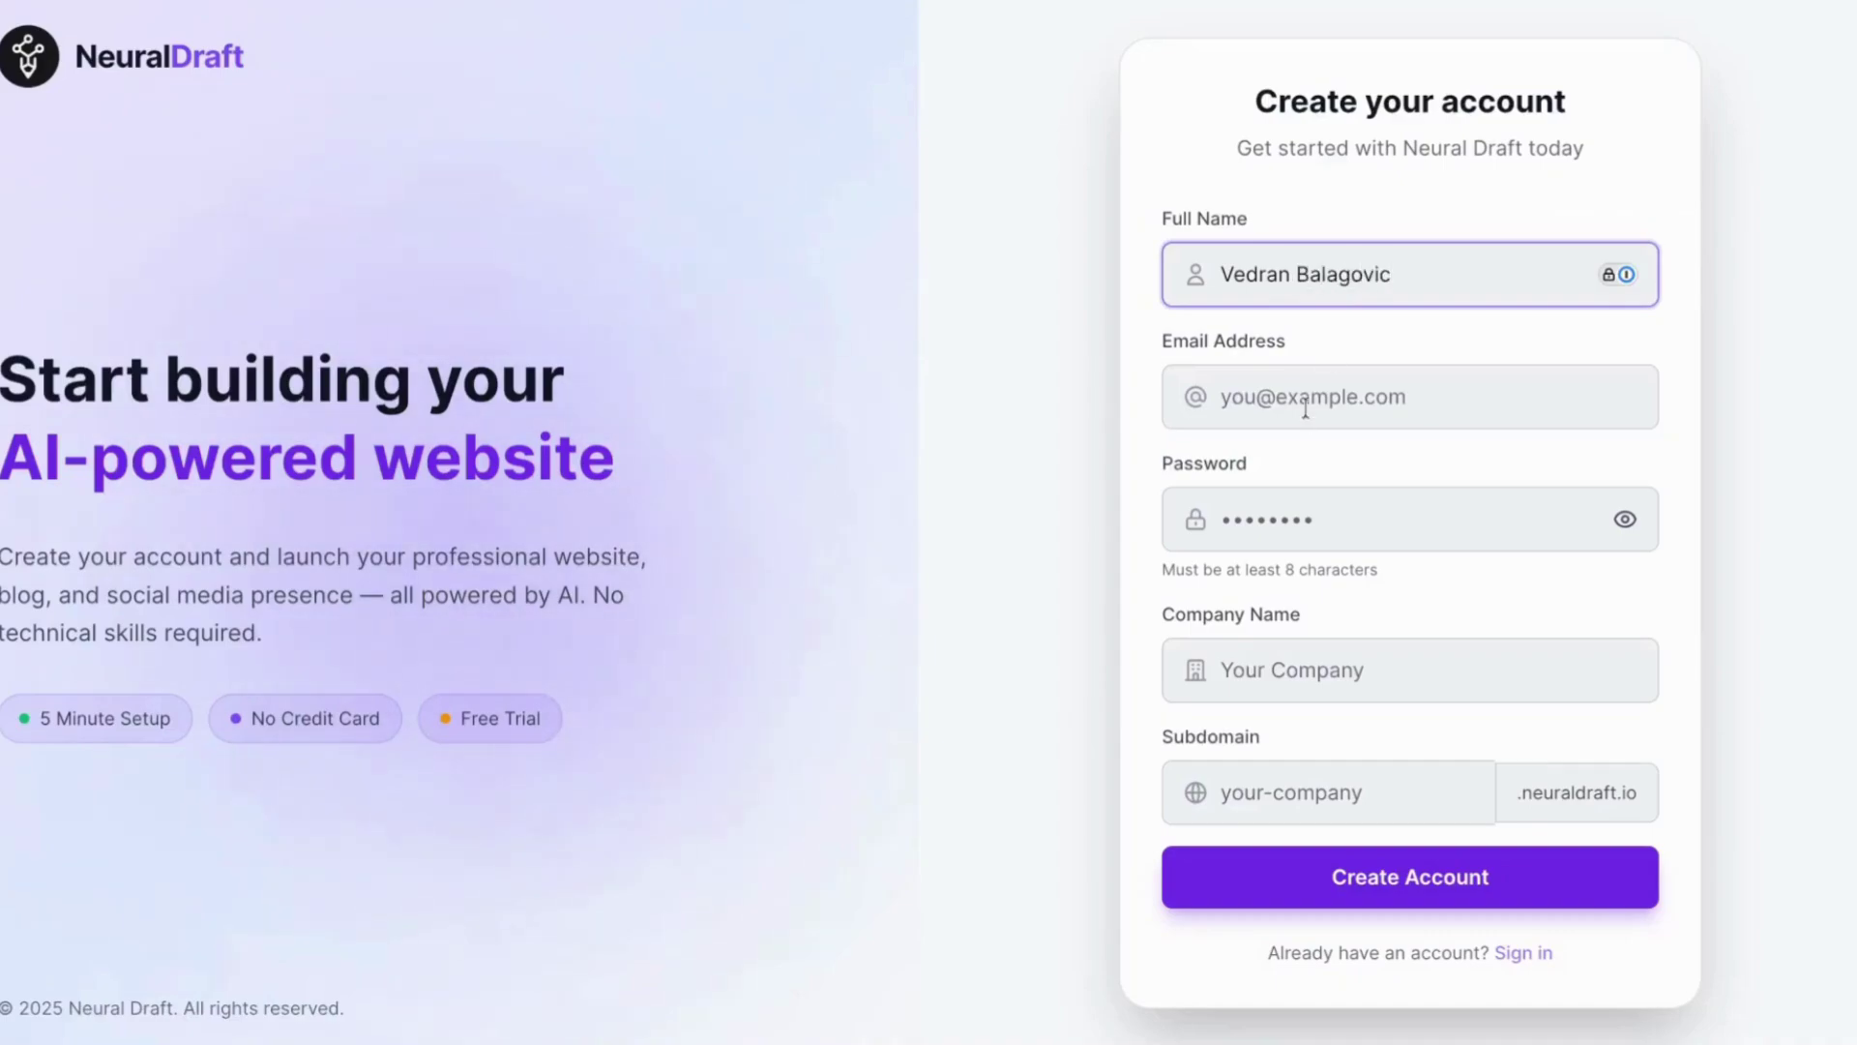
Step: Fill in the sign-up form with the user's e-mail, a password and the subdomain, then create the account
{"action": "key", "text": "Tab"}
{"action": "key", "text": "Tab"}
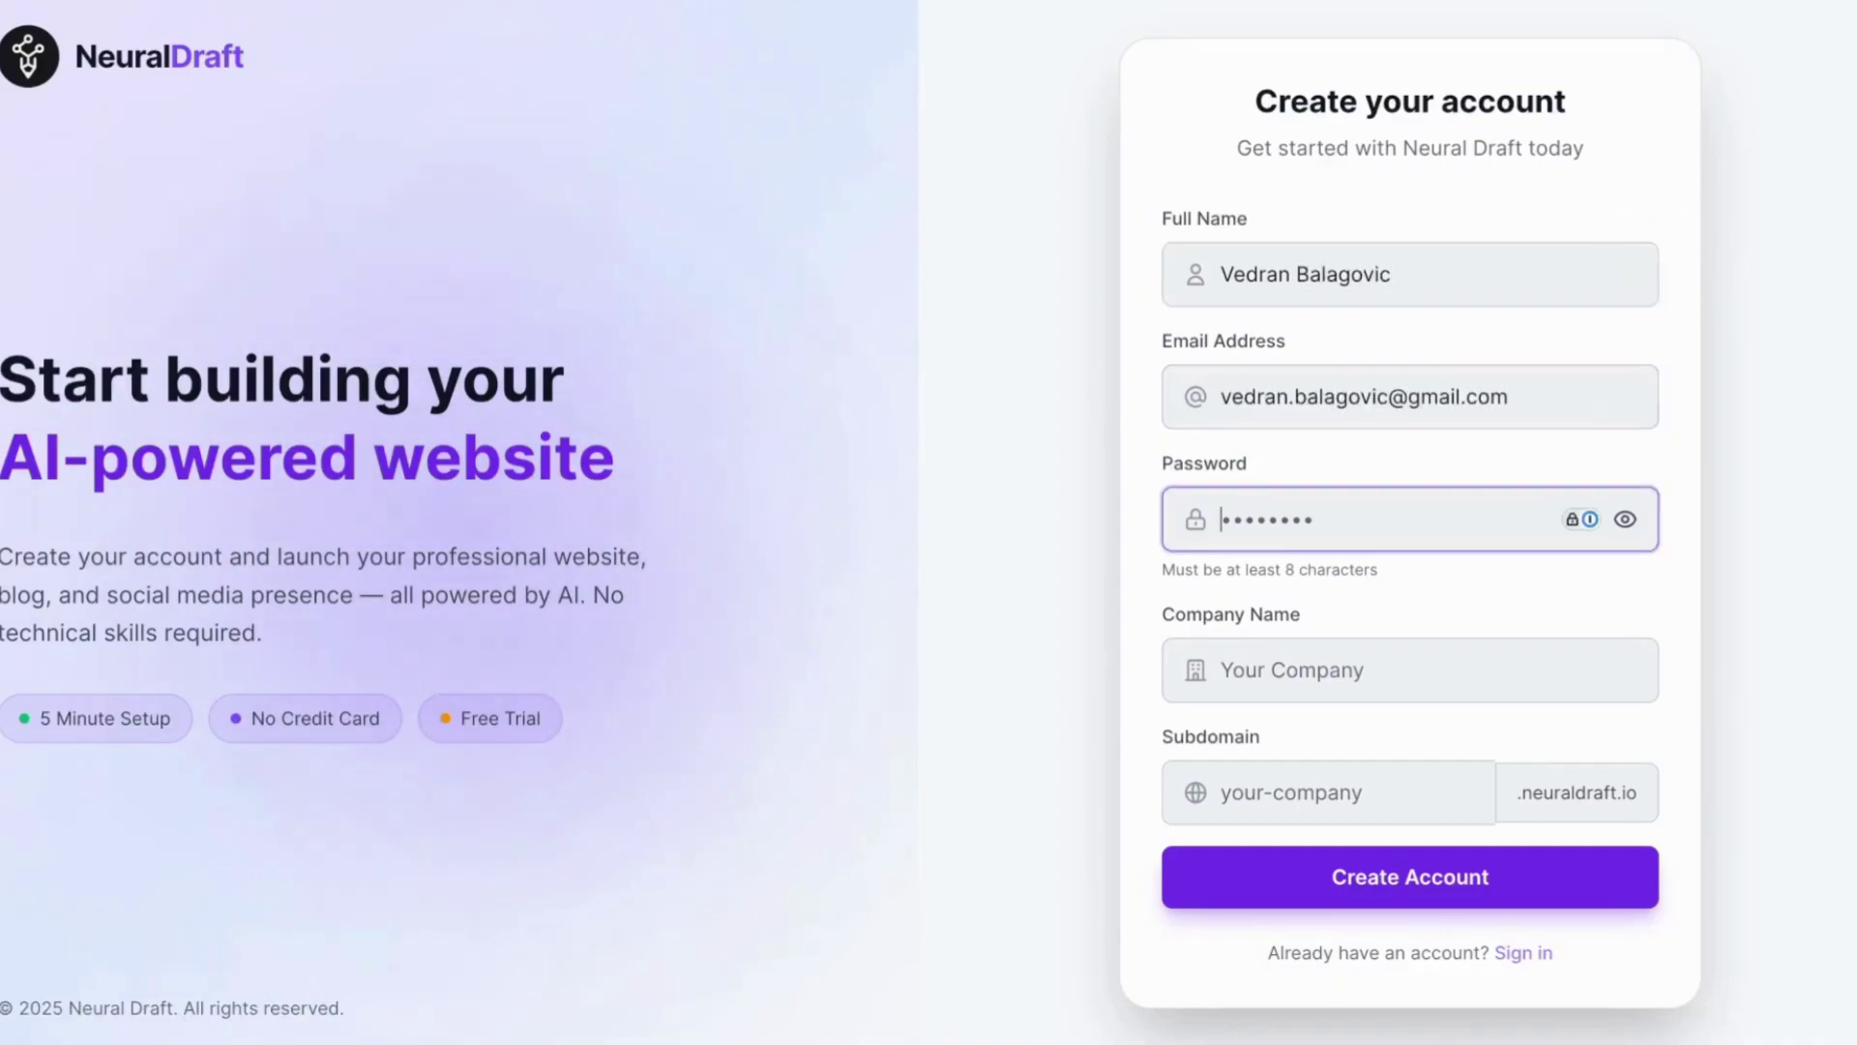
{"action": "key", "text": "Tab"}
{"action": "key", "text": "Tab"}
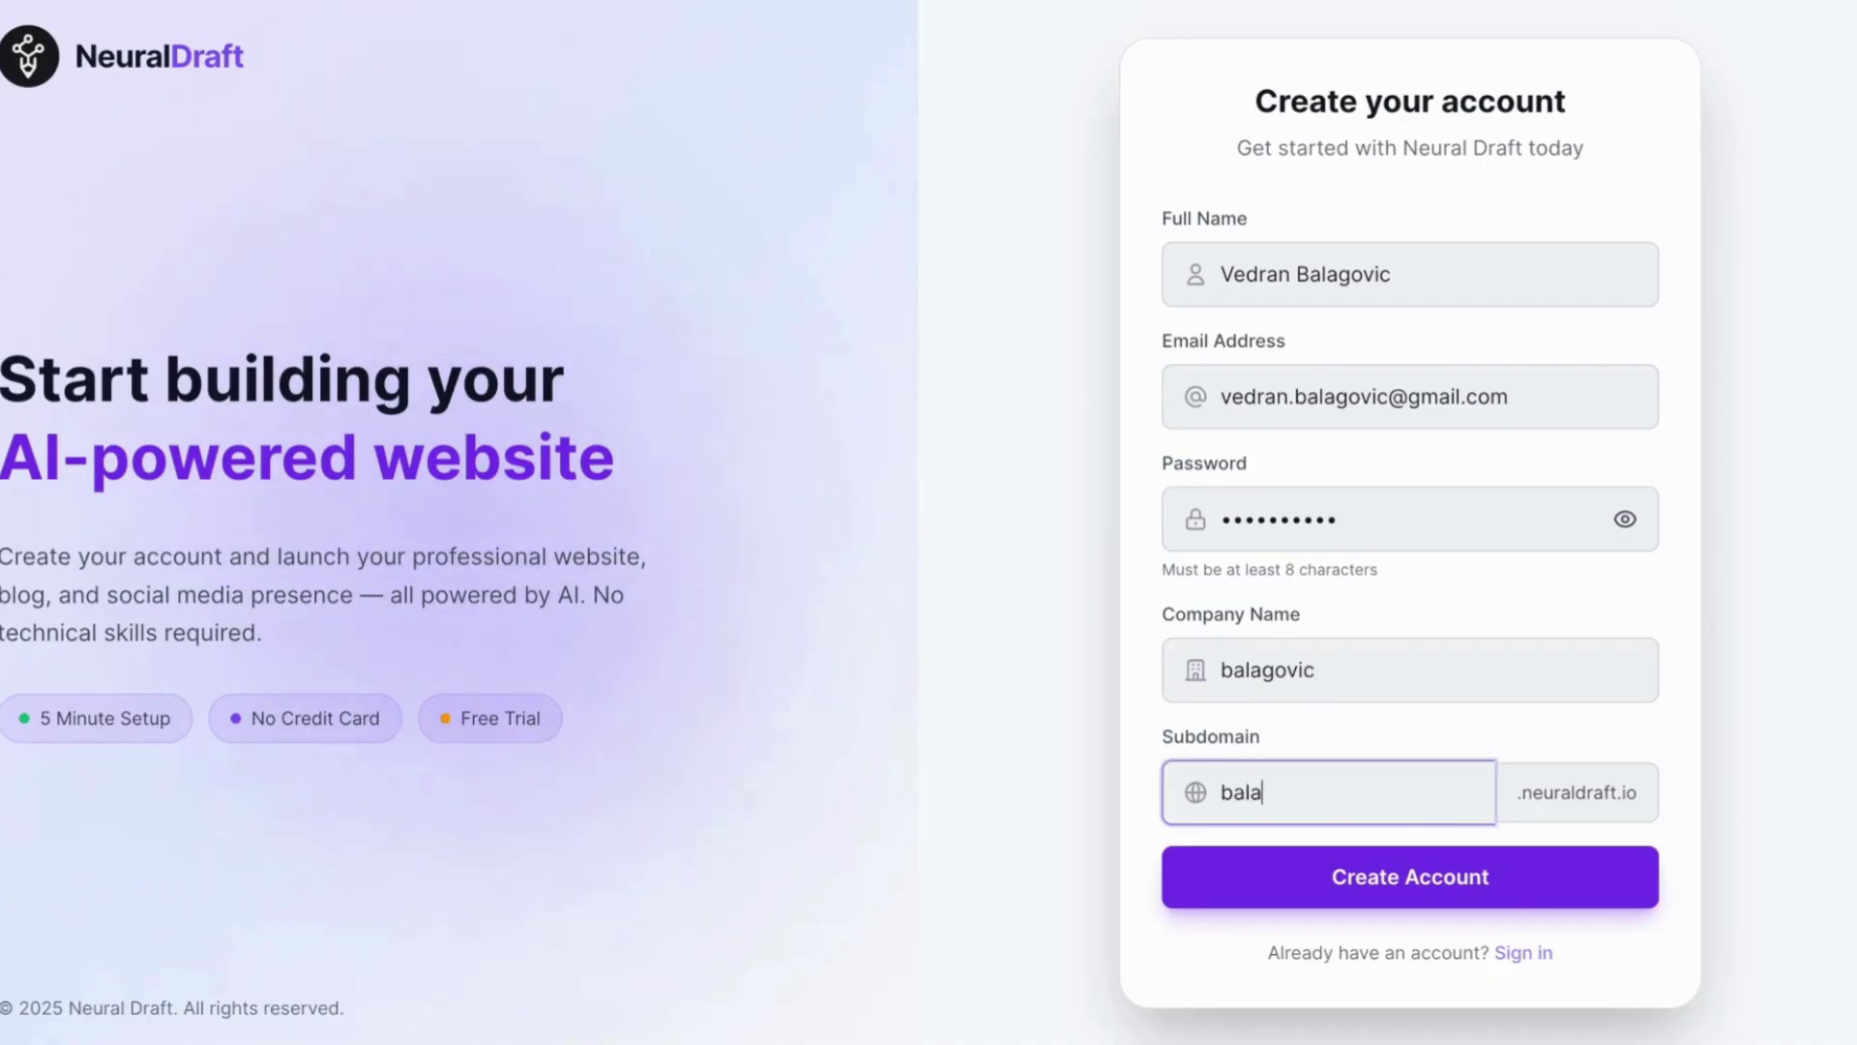
{"action": "left_click", "coordinate": [1480, 905]}
{"action": "left_click", "coordinate": [1817, 44]}
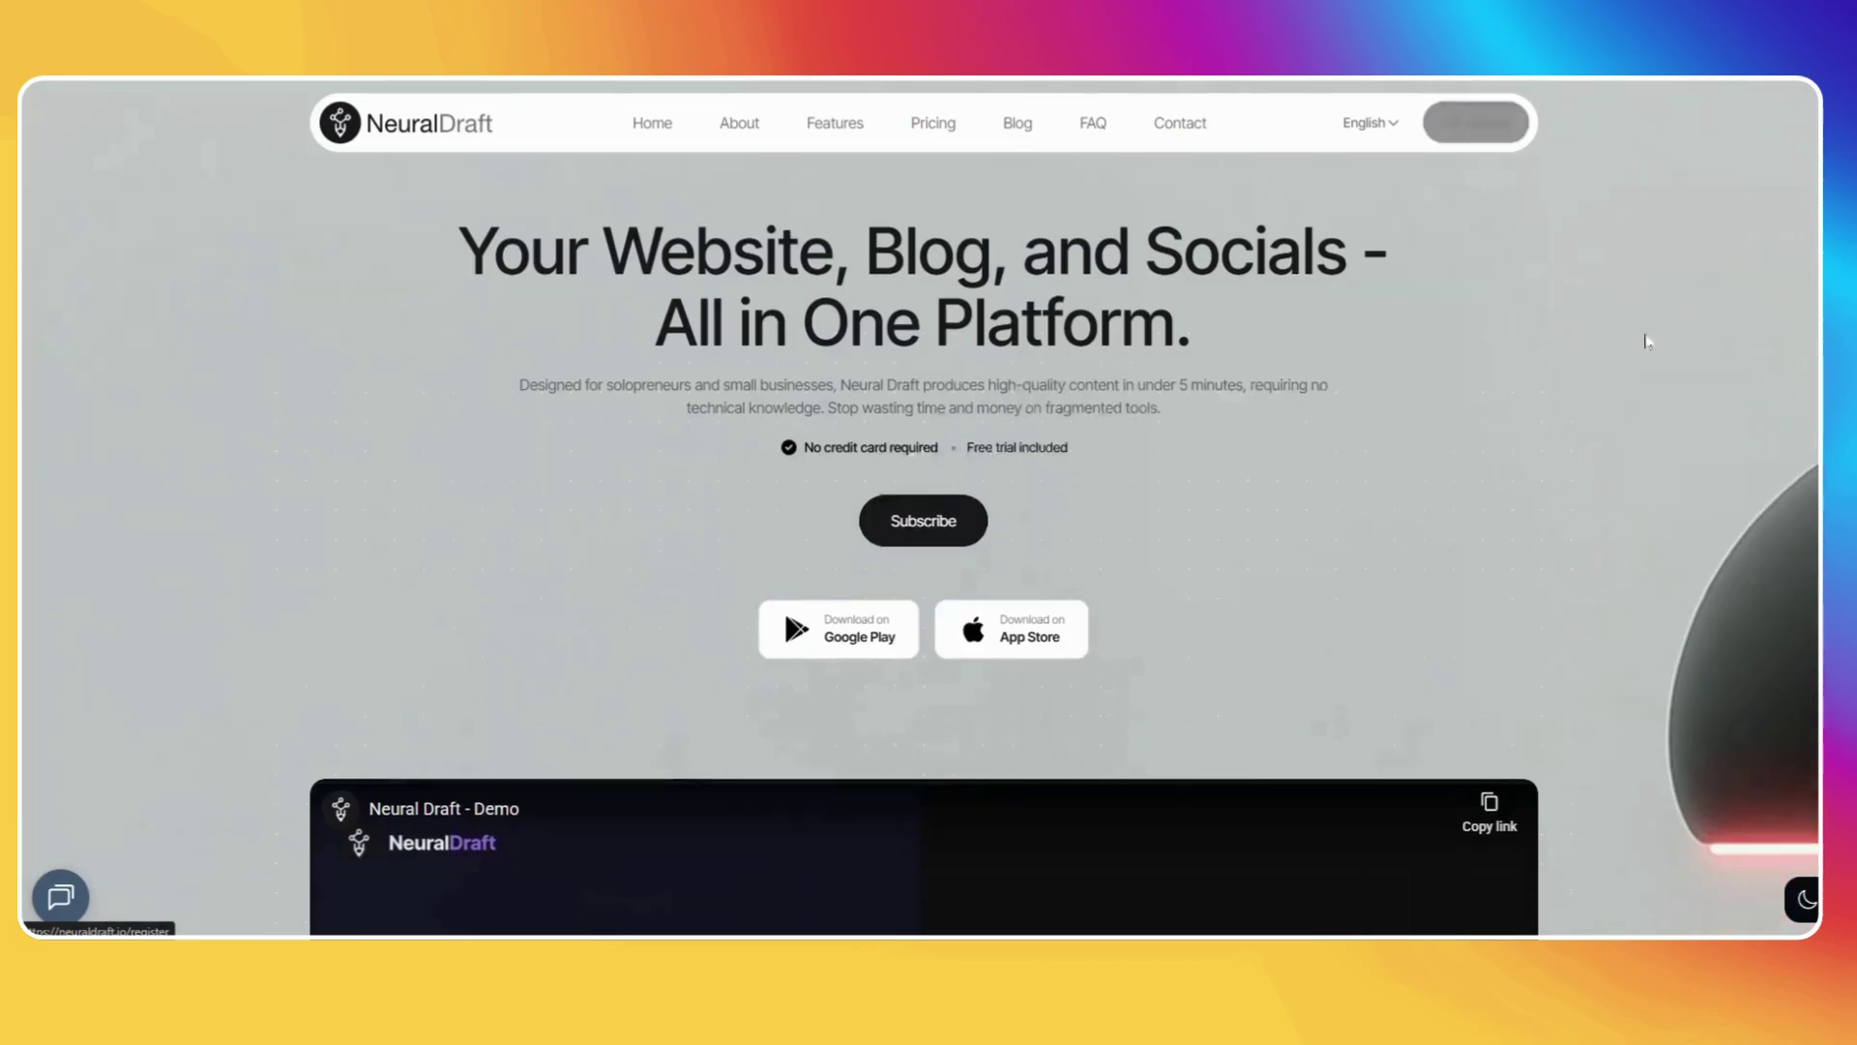
Step: Leave the sign-up form and switch to signing in to the existing account
{"action": "scroll", "coordinate": [1704, 551], "scroll_direction": "down", "scroll_amount": 5}
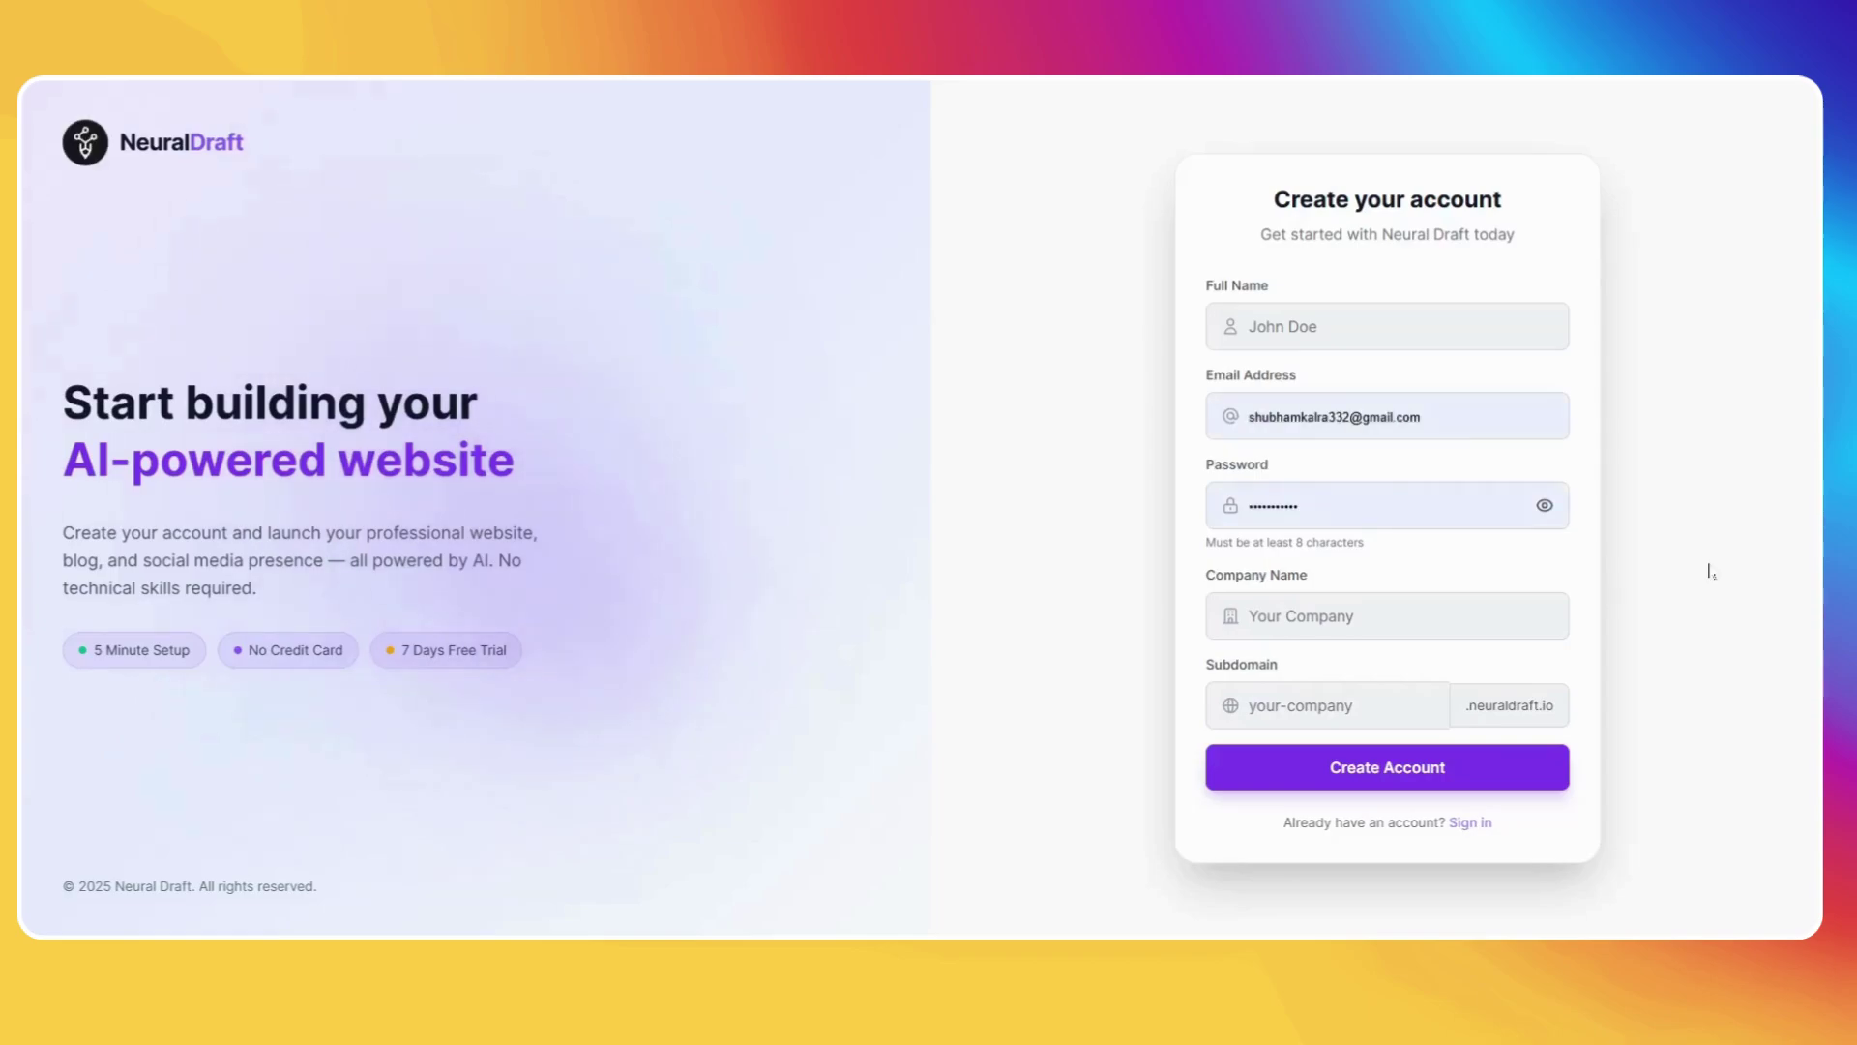
{"action": "left_click", "coordinate": [1388, 326]}
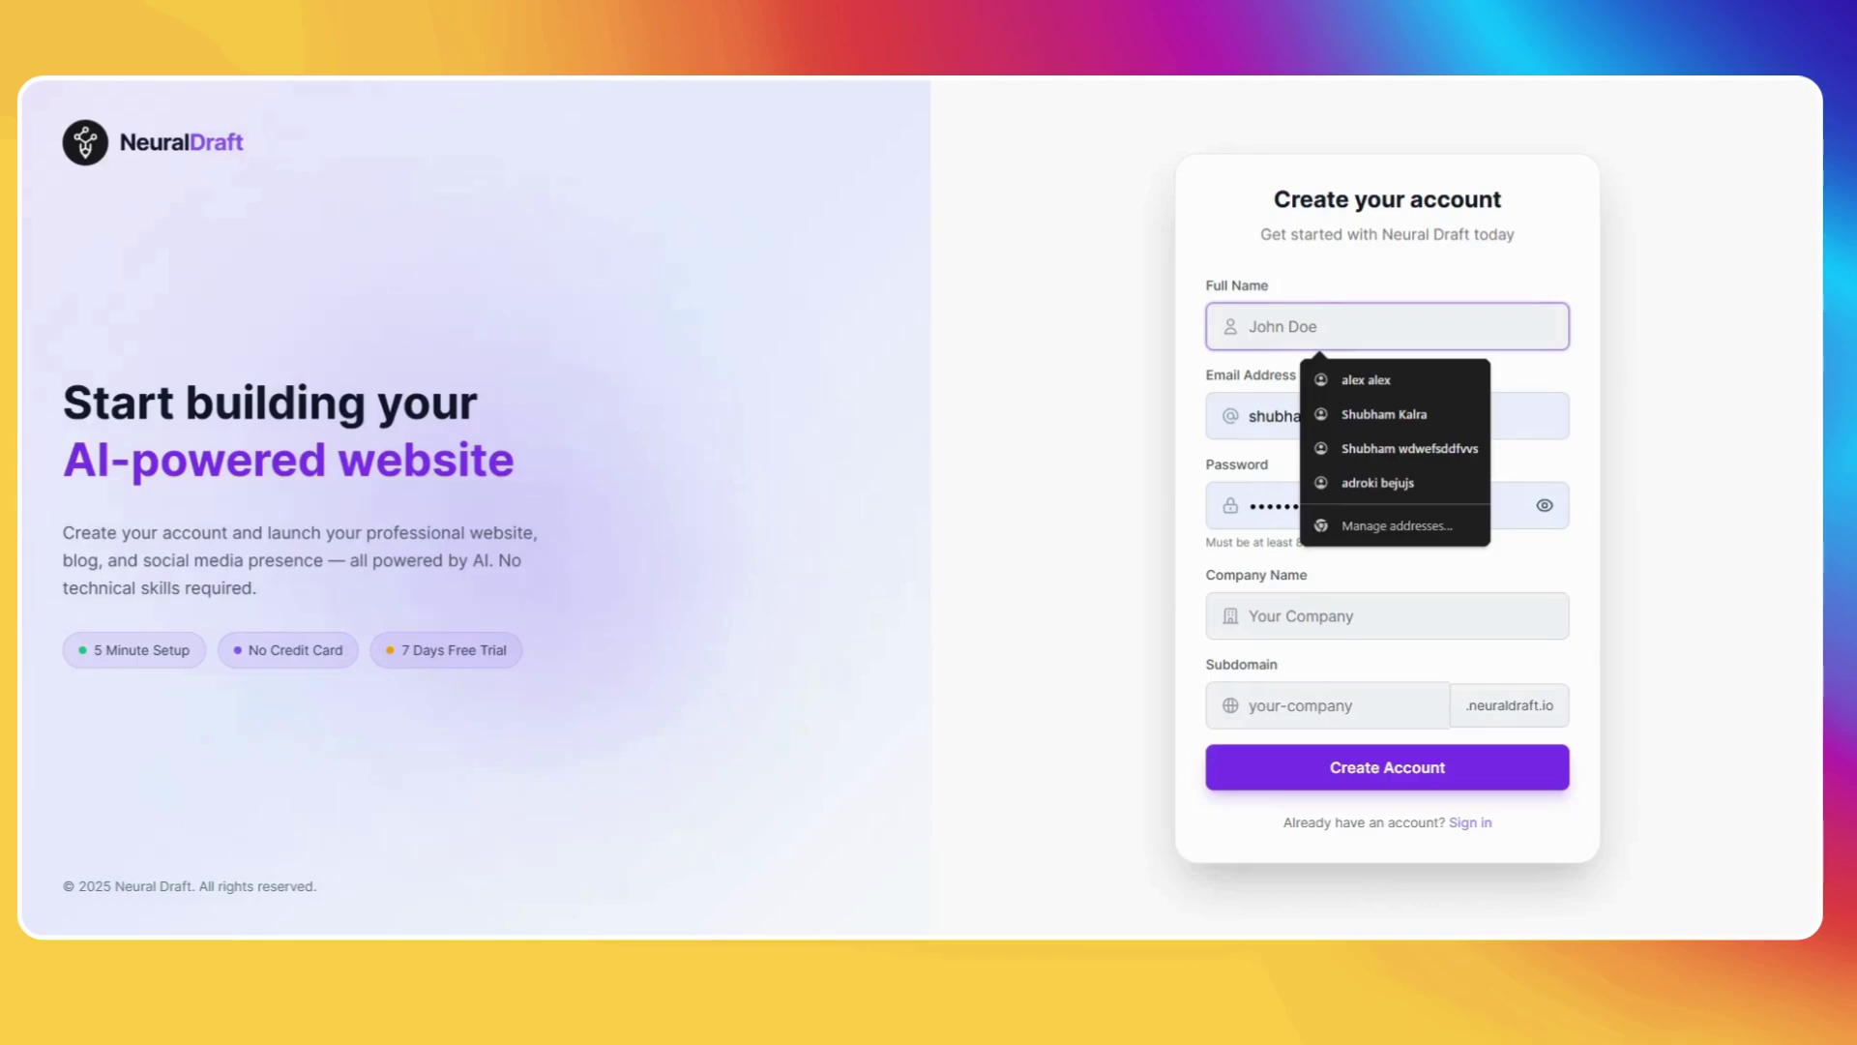
{"action": "left_click", "coordinate": [1100, 407]}
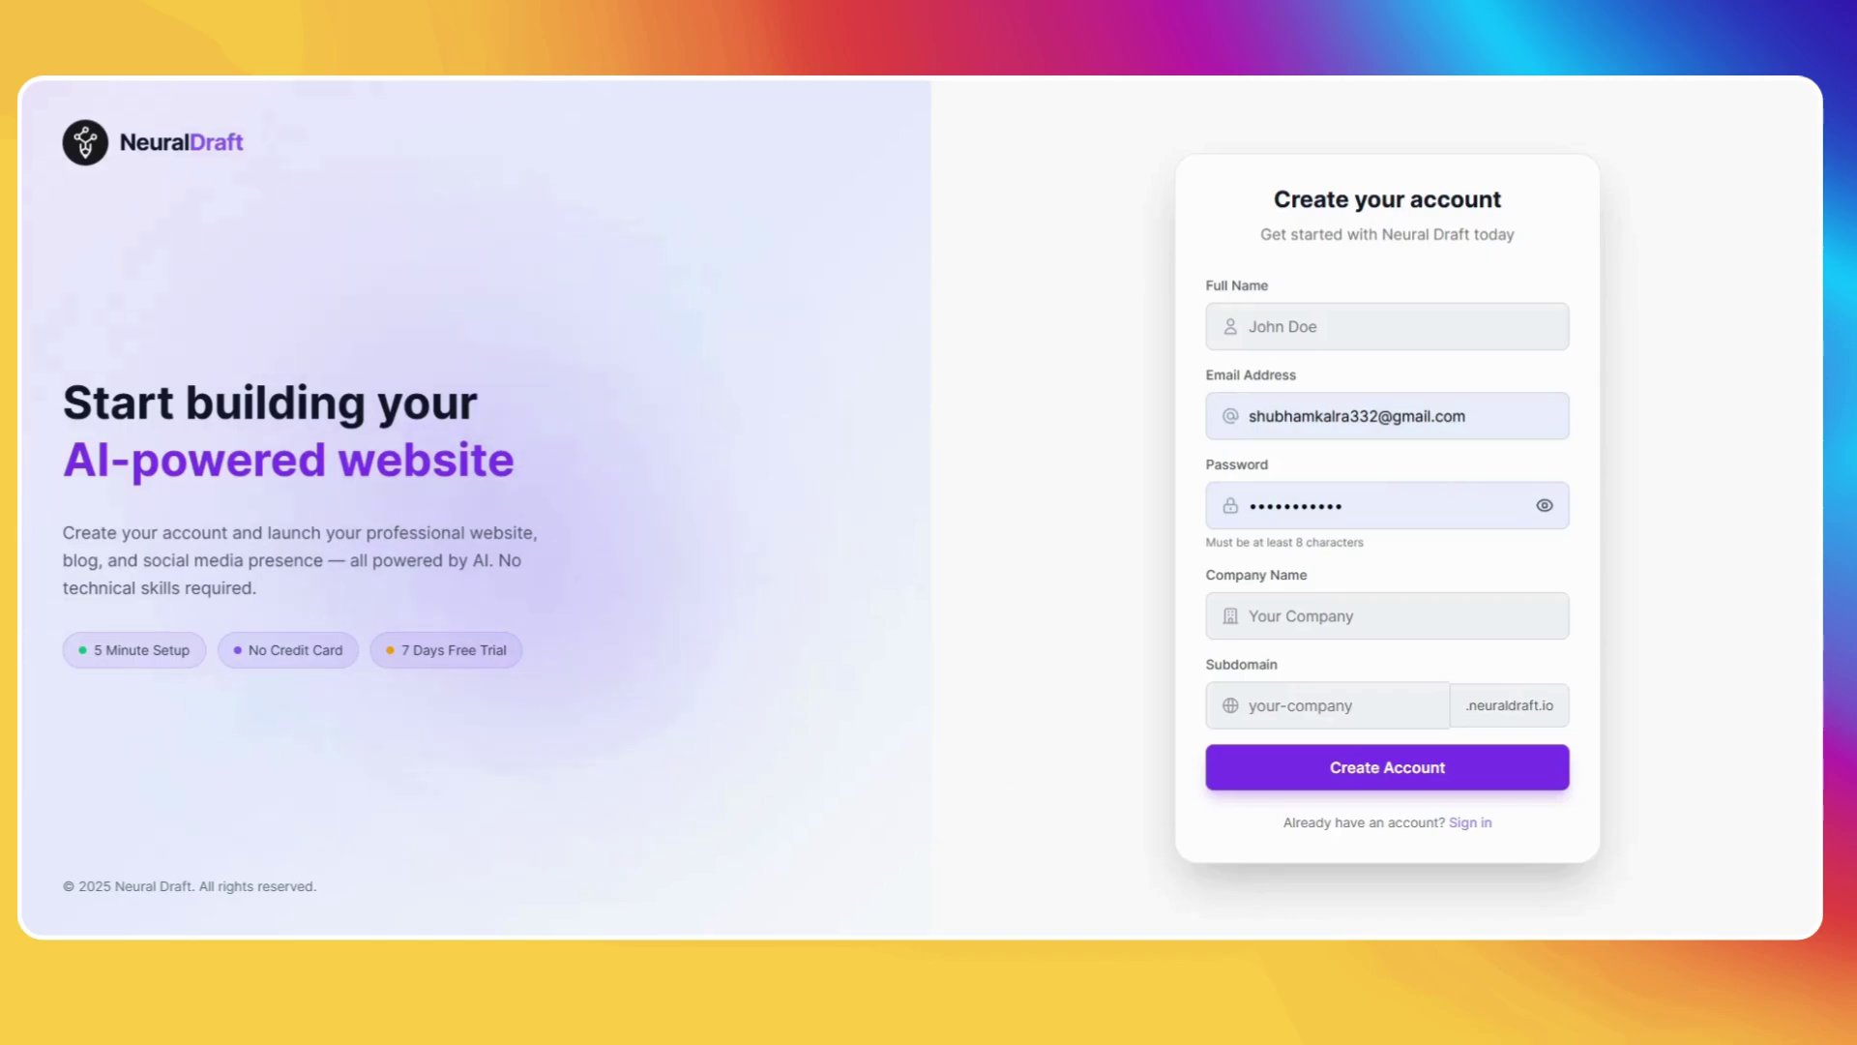
{"action": "left_click", "coordinate": [1456, 828]}
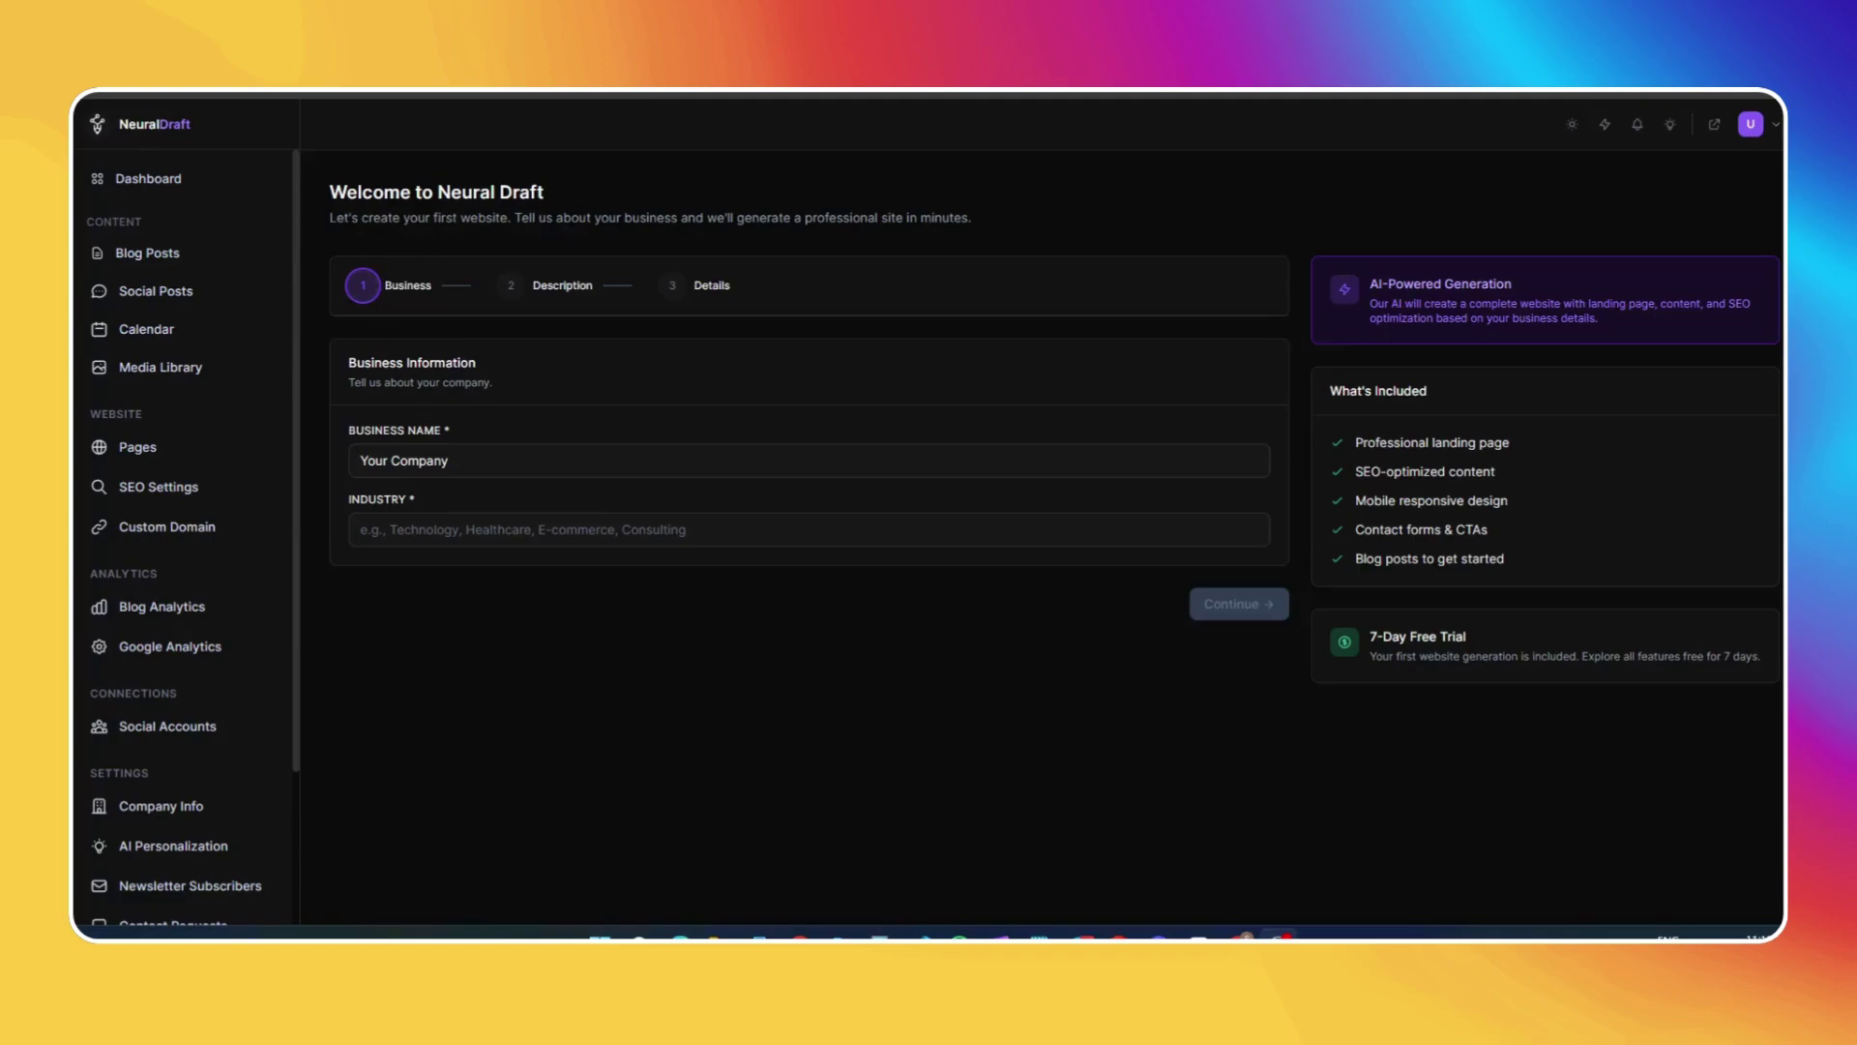
Step: Enter Shubops as the business name and Tech as the industry
{"action": "left_click_drag", "start_coordinate": [454, 461], "coordinate": [357, 437]}
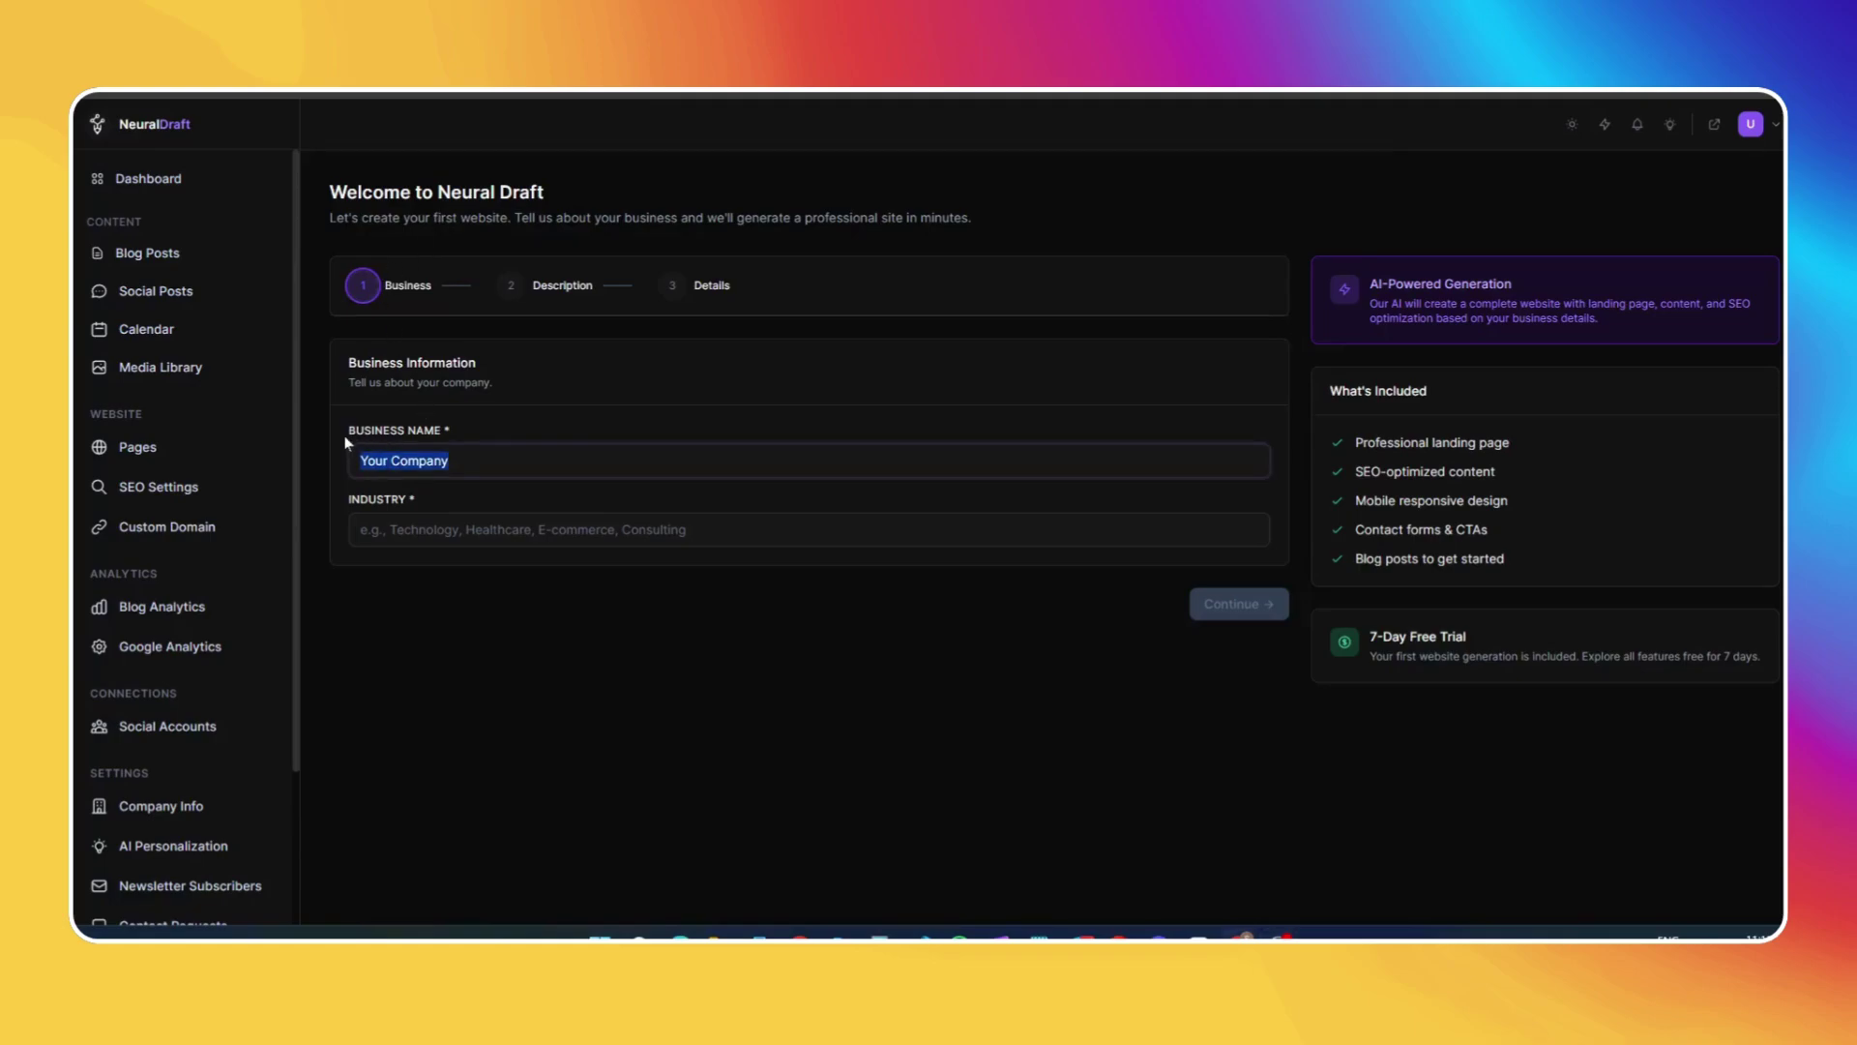
{"action": "type", "text": "Shubops"}
{"action": "left_click", "coordinate": [361, 529]}
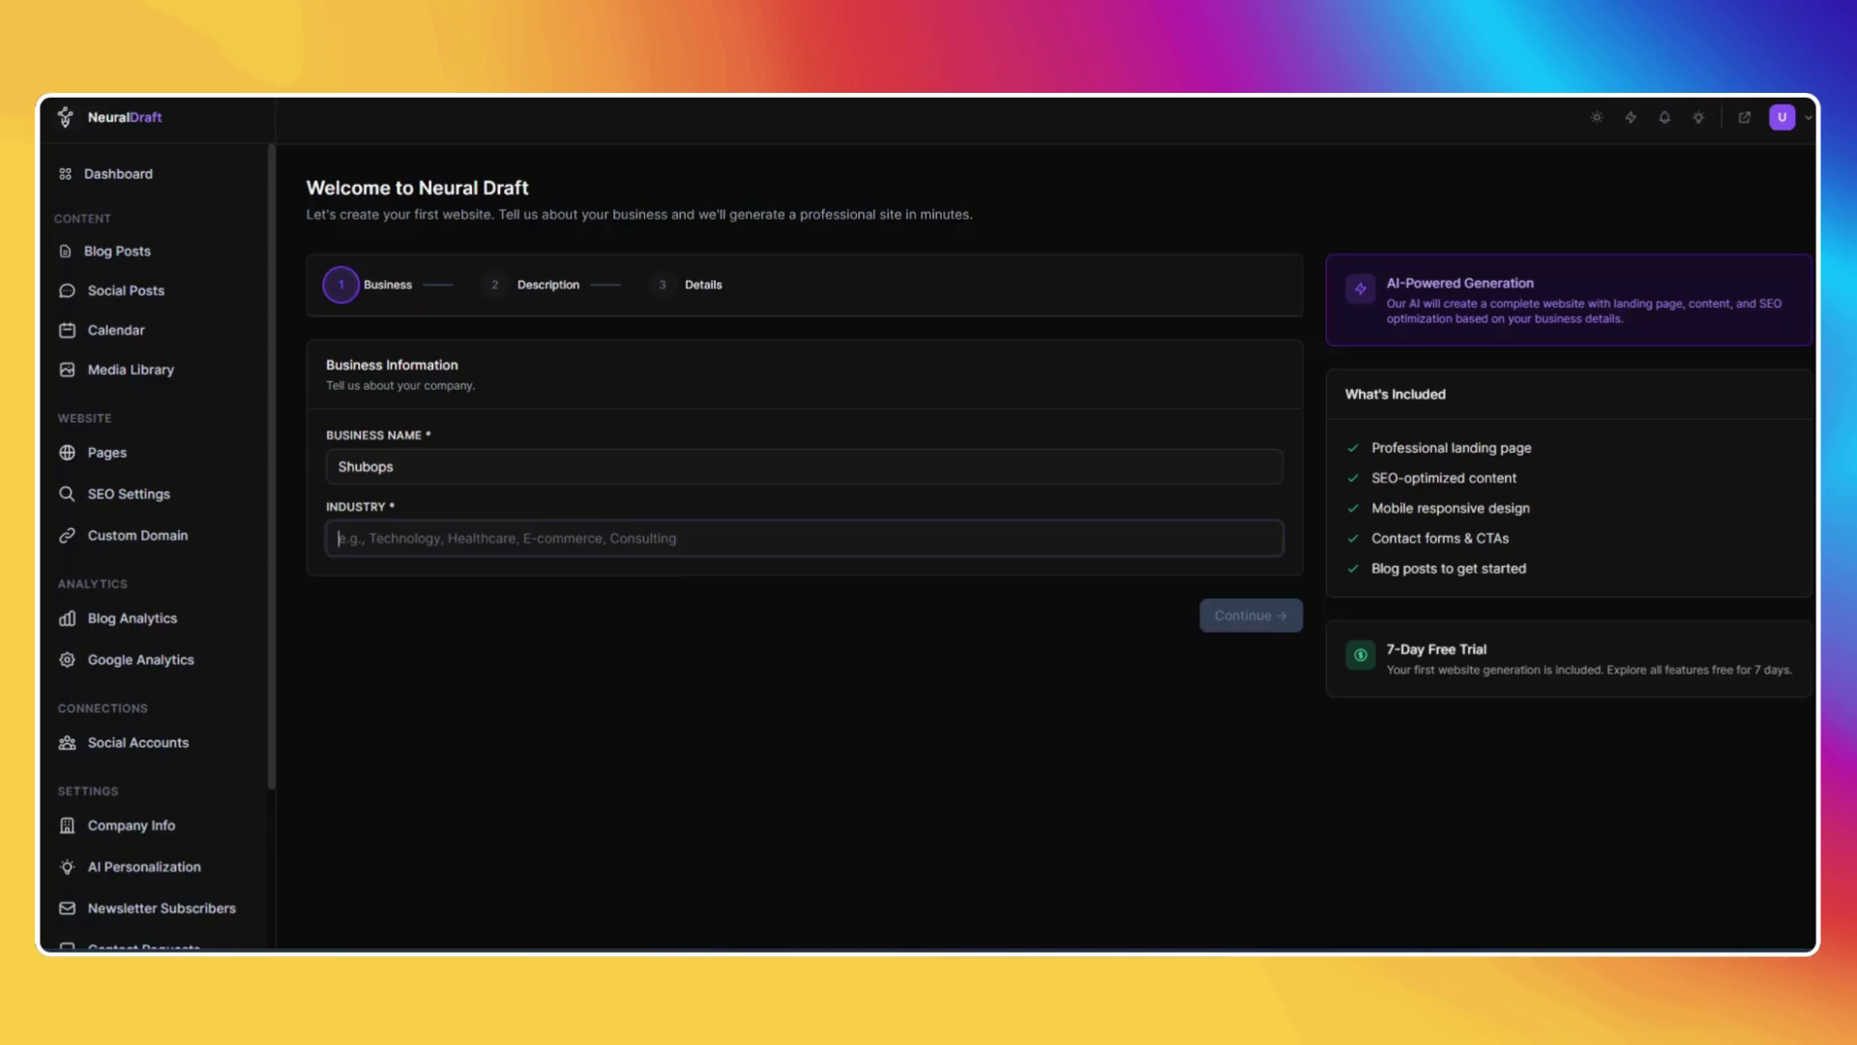
{"action": "type", "text": "Tech"}
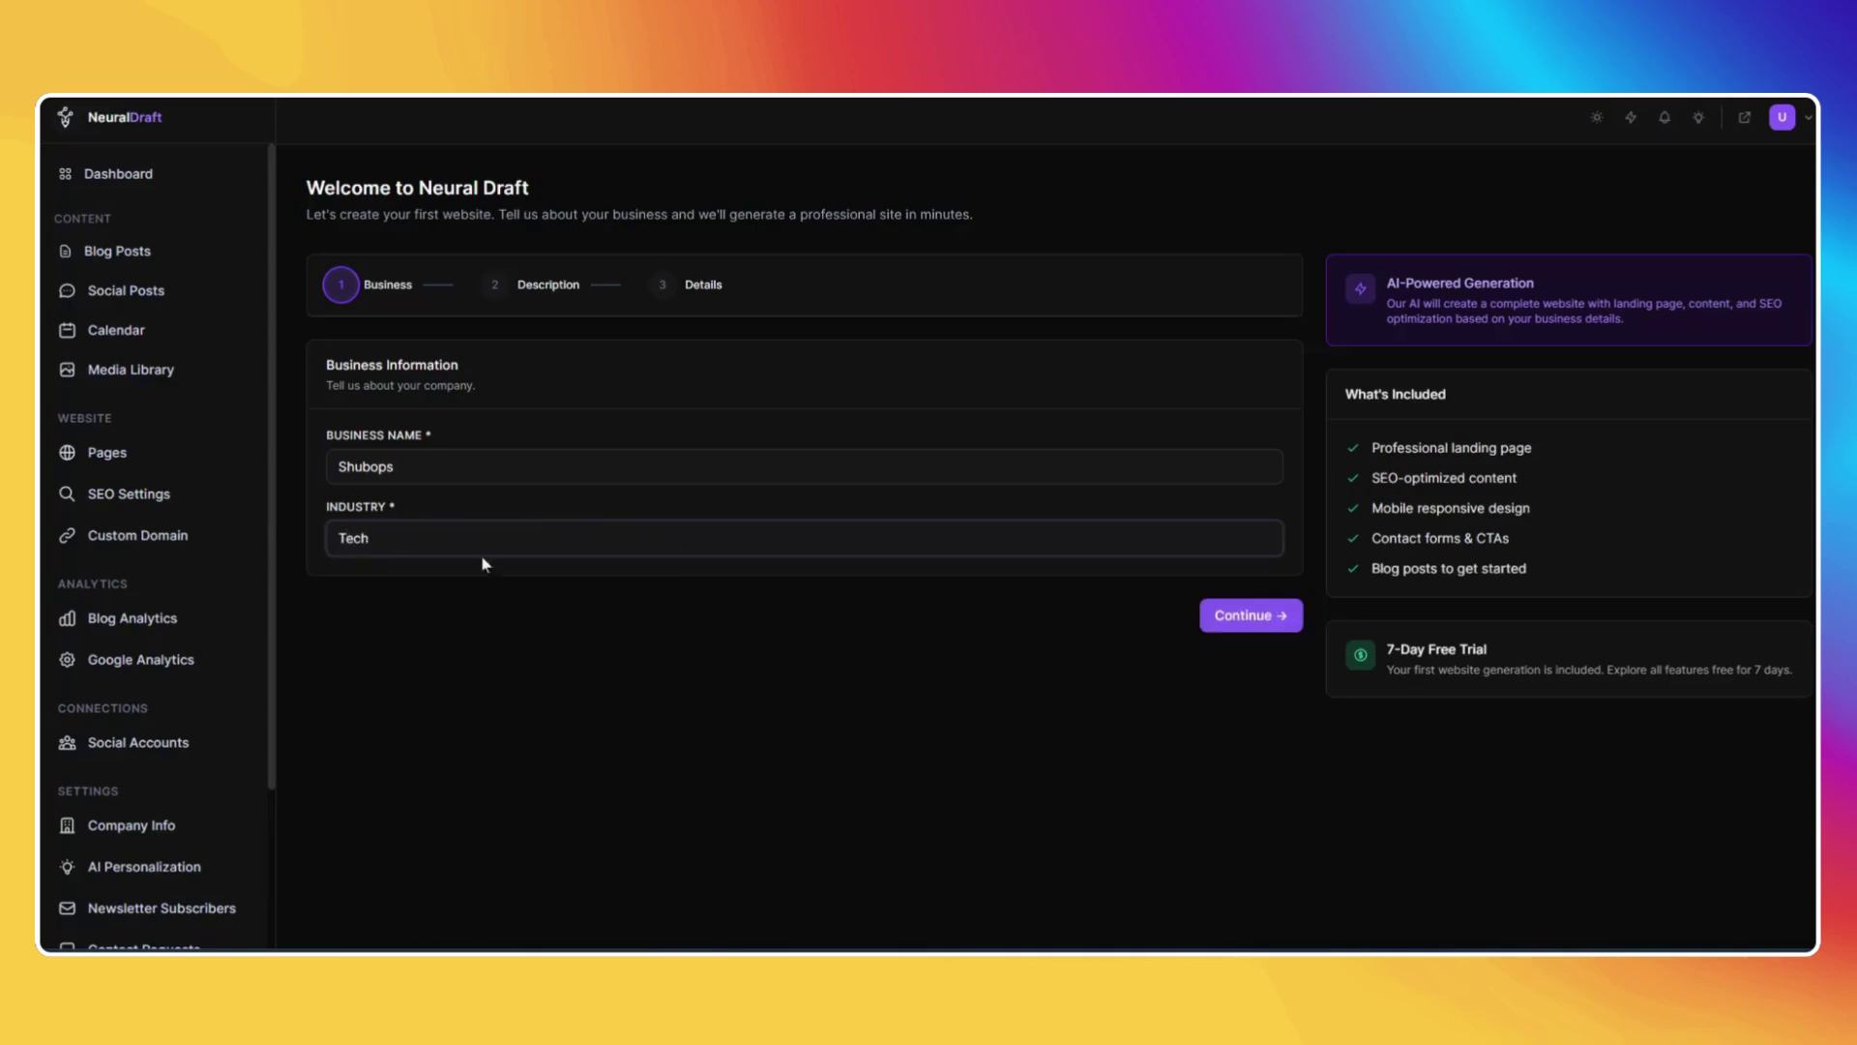
{"action": "left_click", "coordinate": [1258, 620]}
Step: Replace the sample description with a YouTube channel about SaaS, AI tools, no code or vibe coding
{"action": "left_click_drag", "start_coordinate": [539, 451], "coordinate": [319, 480]}
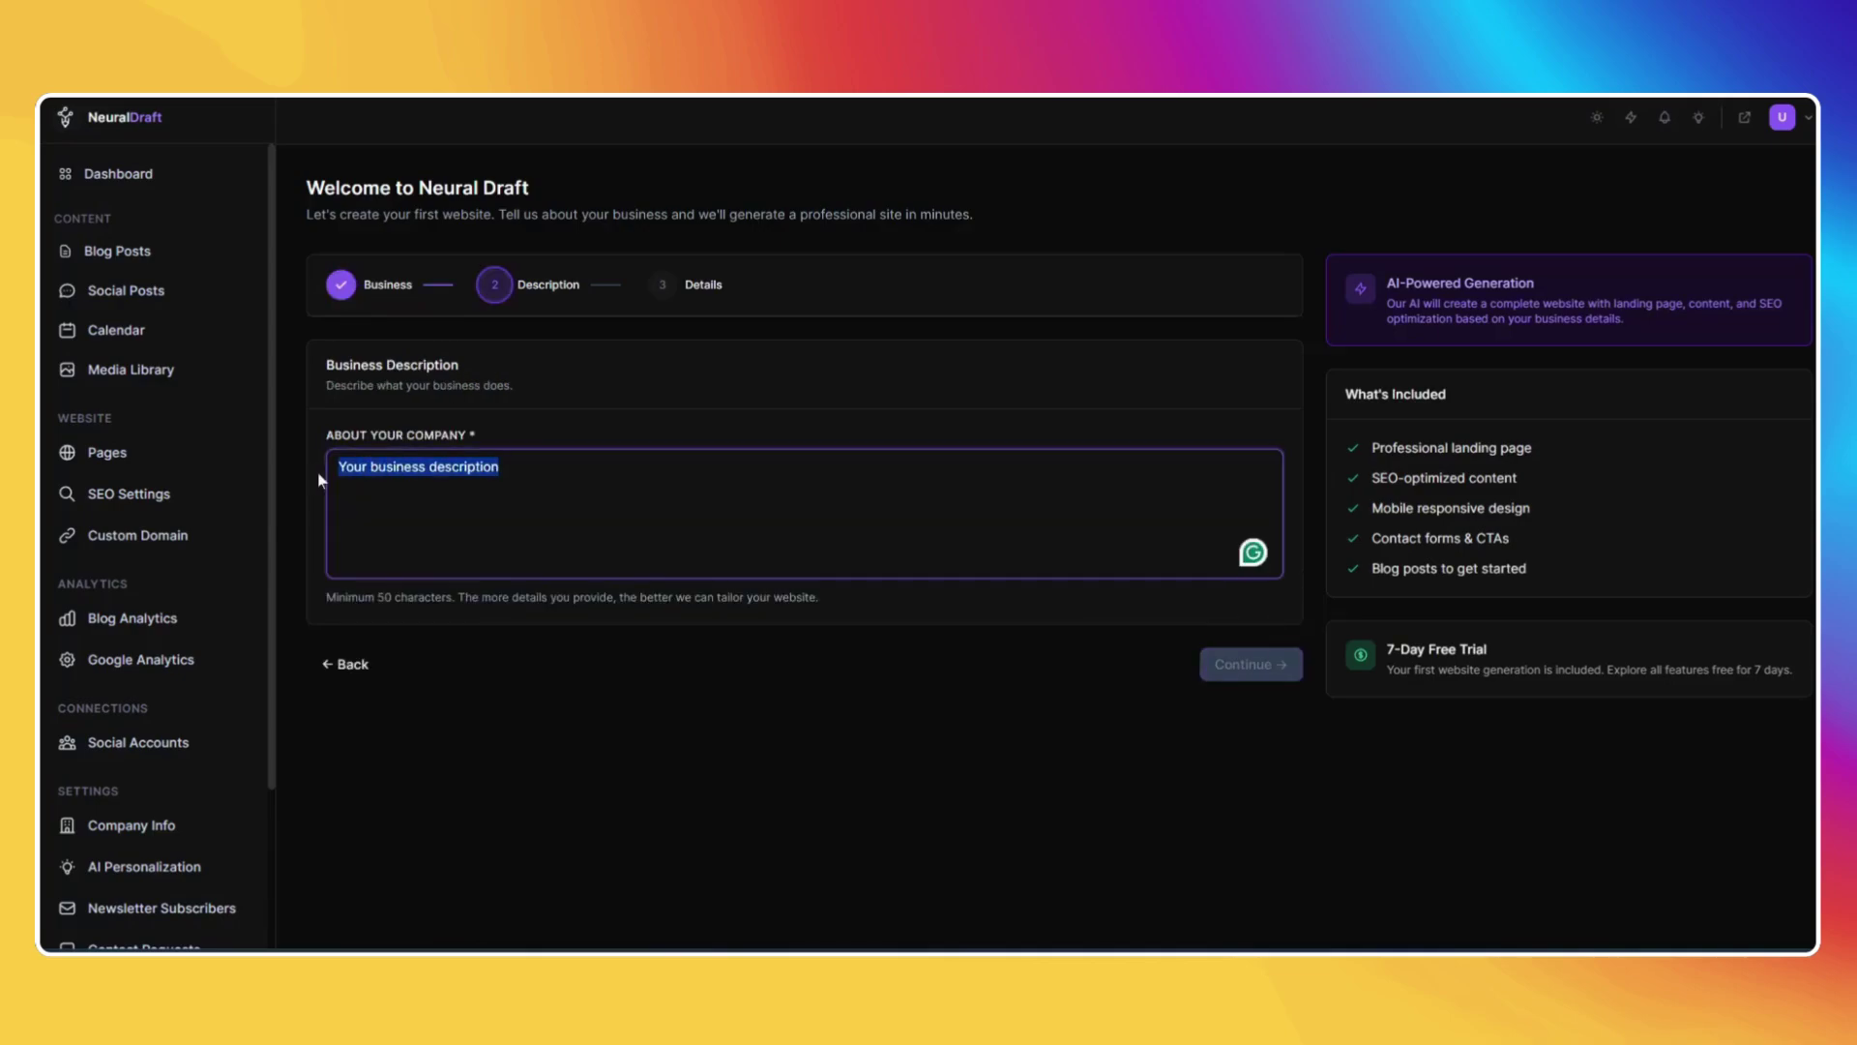
{"action": "type", "text": "a"}
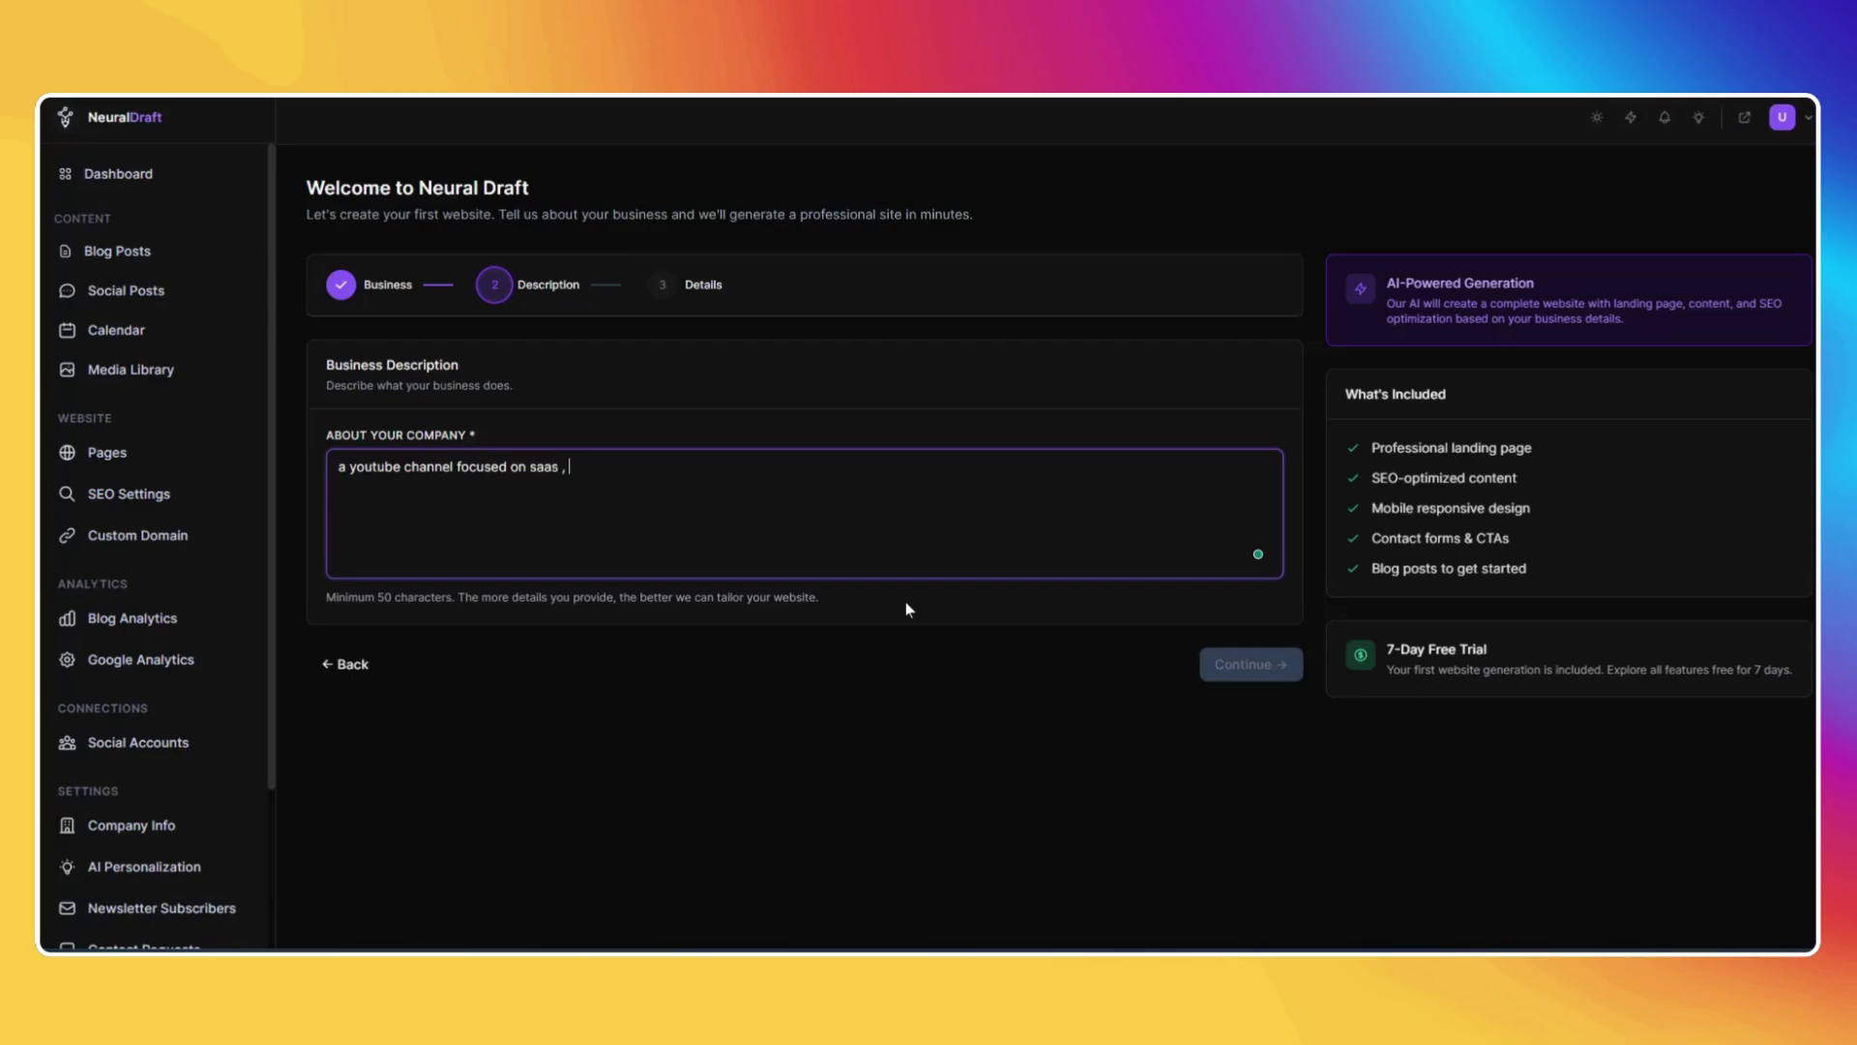
{"action": "type", "text": ", no code or vibe"}
{"action": "type", "text": " coding"}
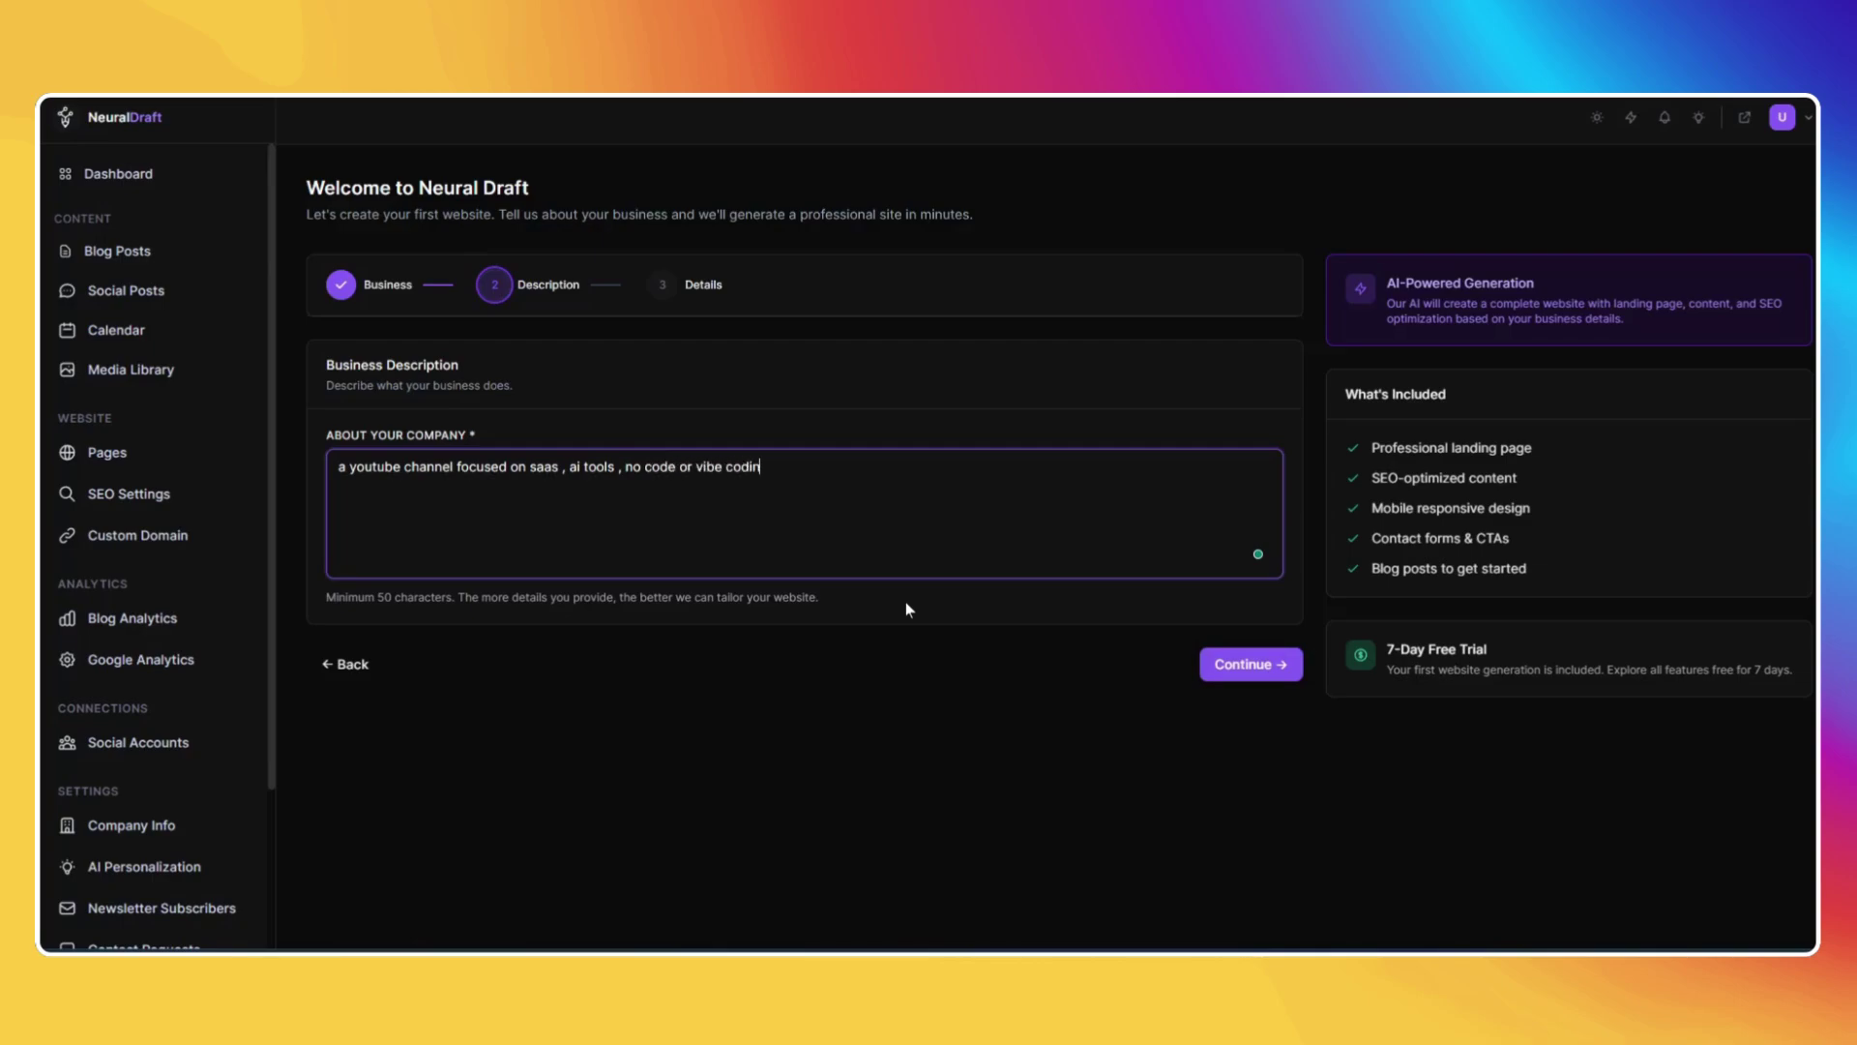
{"action": "left_click", "coordinate": [1234, 665]}
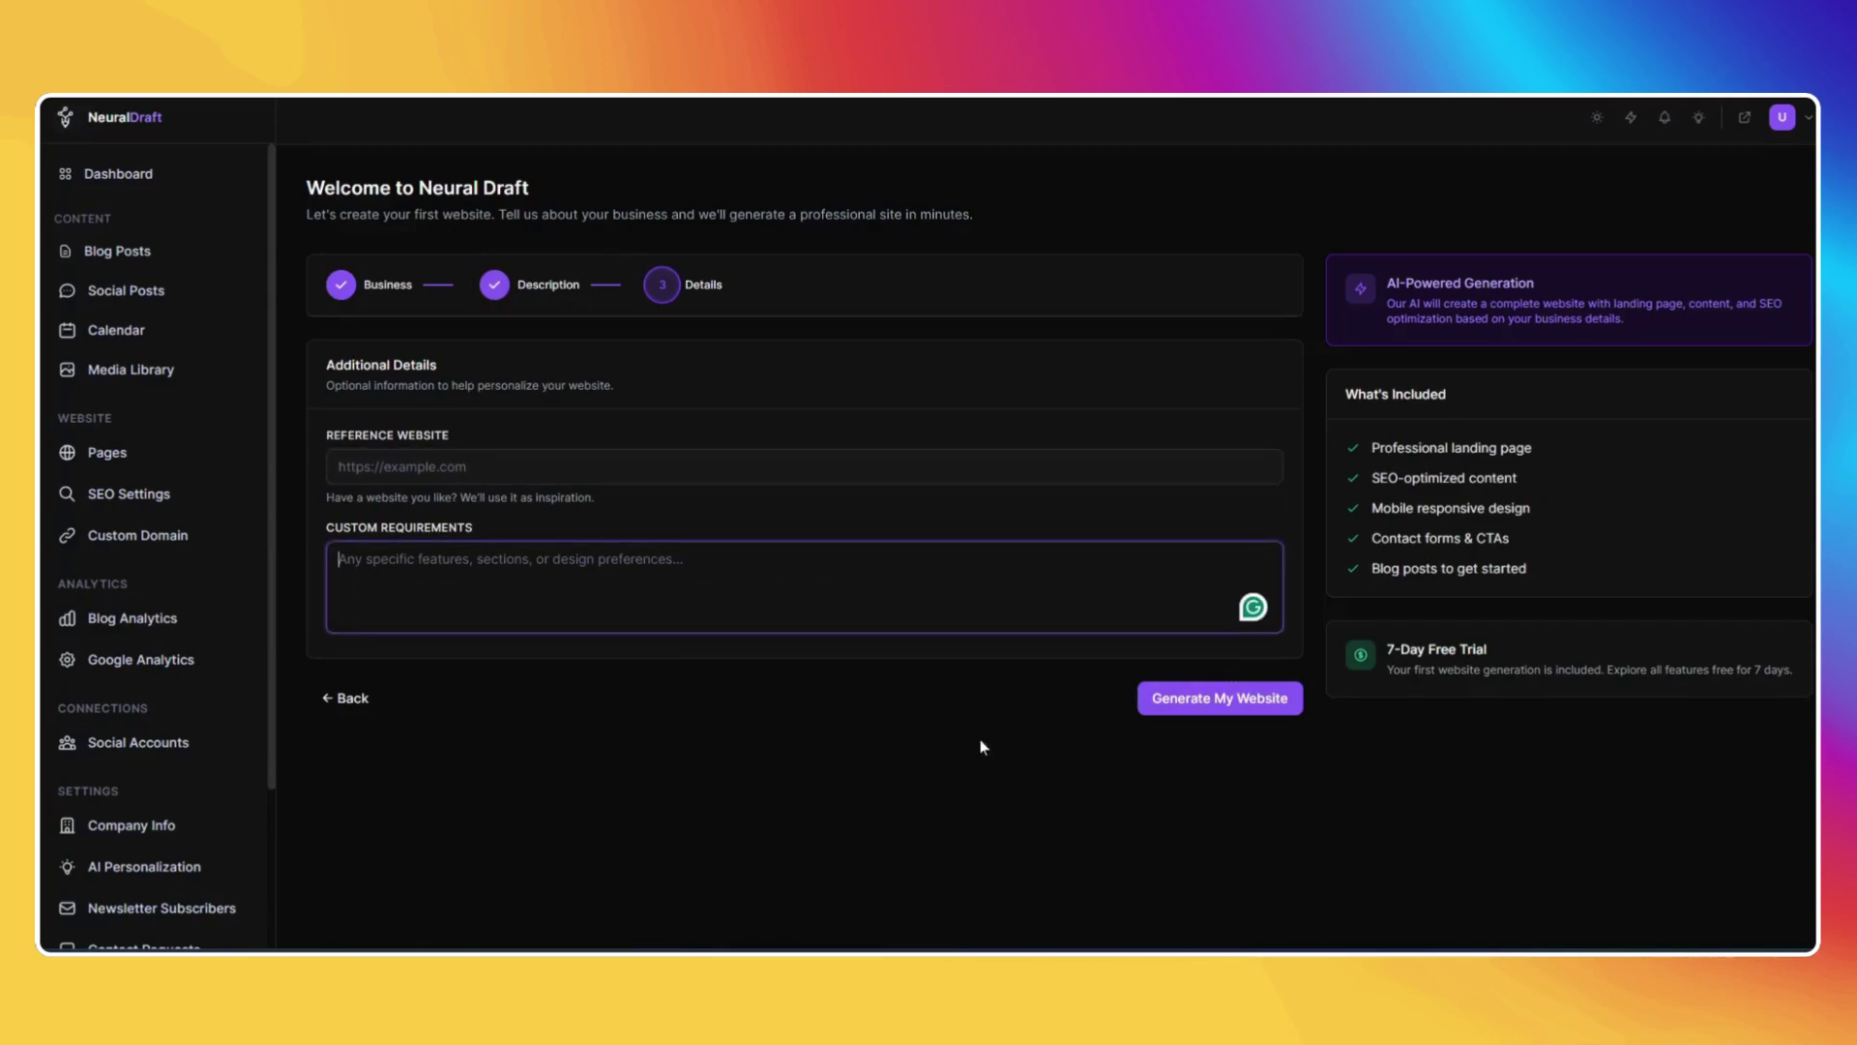
Step: Leave the optional details blank and generate the Shubops website
{"action": "left_click", "coordinate": [1277, 699]}
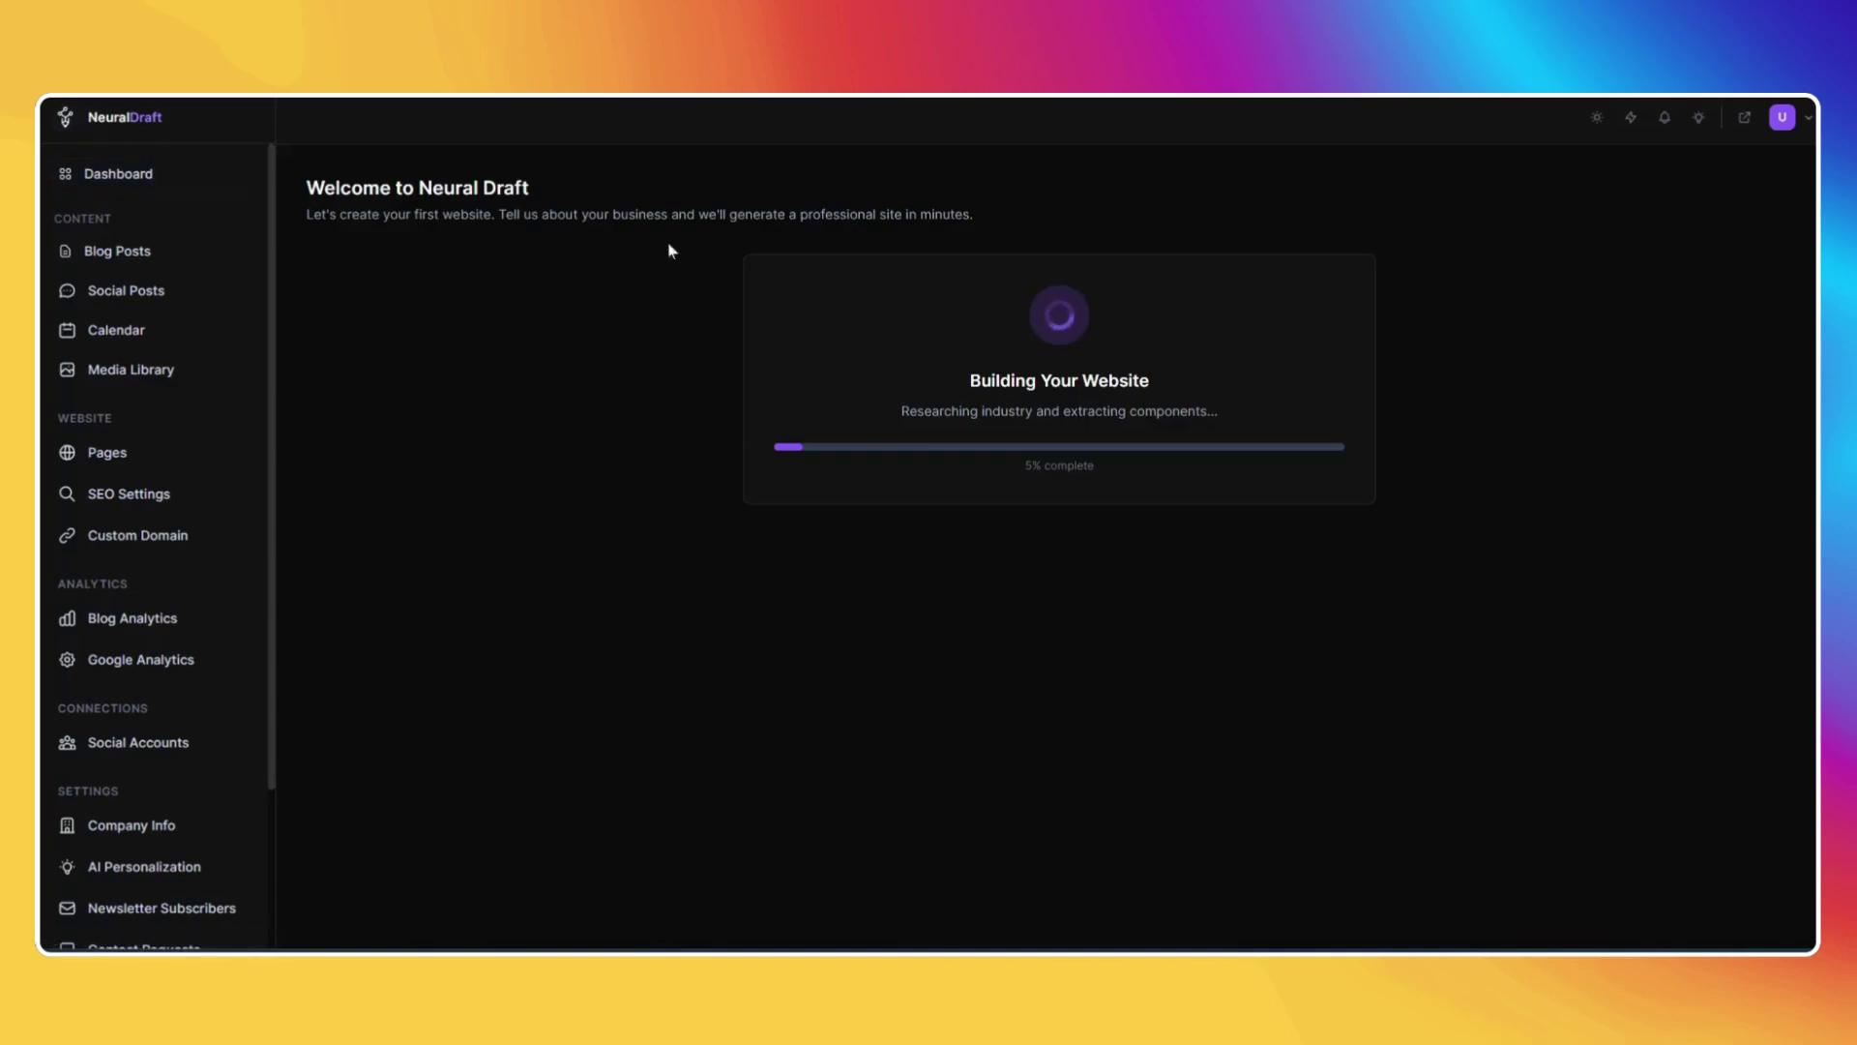
Step: Browse the Blog Posts, Social Posts, Calendar, Media Library and Pages sections
{"action": "left_click", "coordinate": [152, 252]}
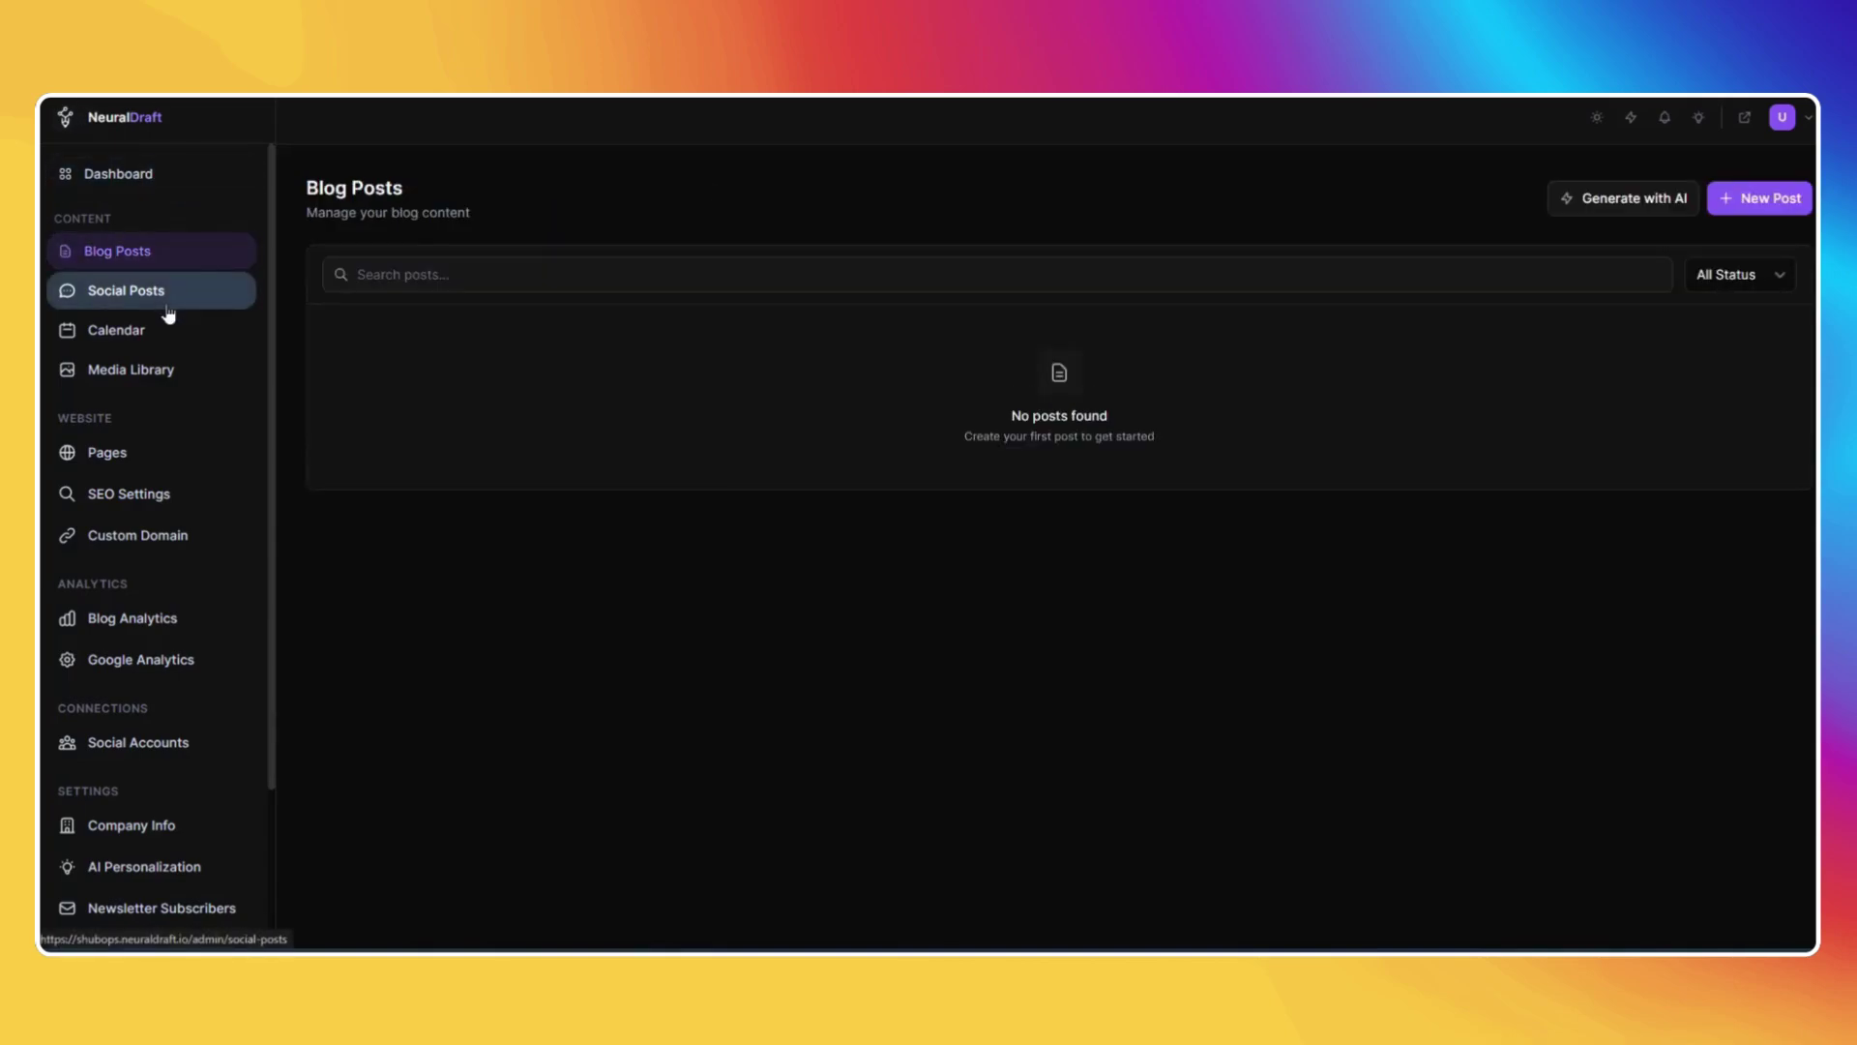
{"action": "left_click", "coordinate": [166, 304]}
{"action": "left_click", "coordinate": [165, 332]}
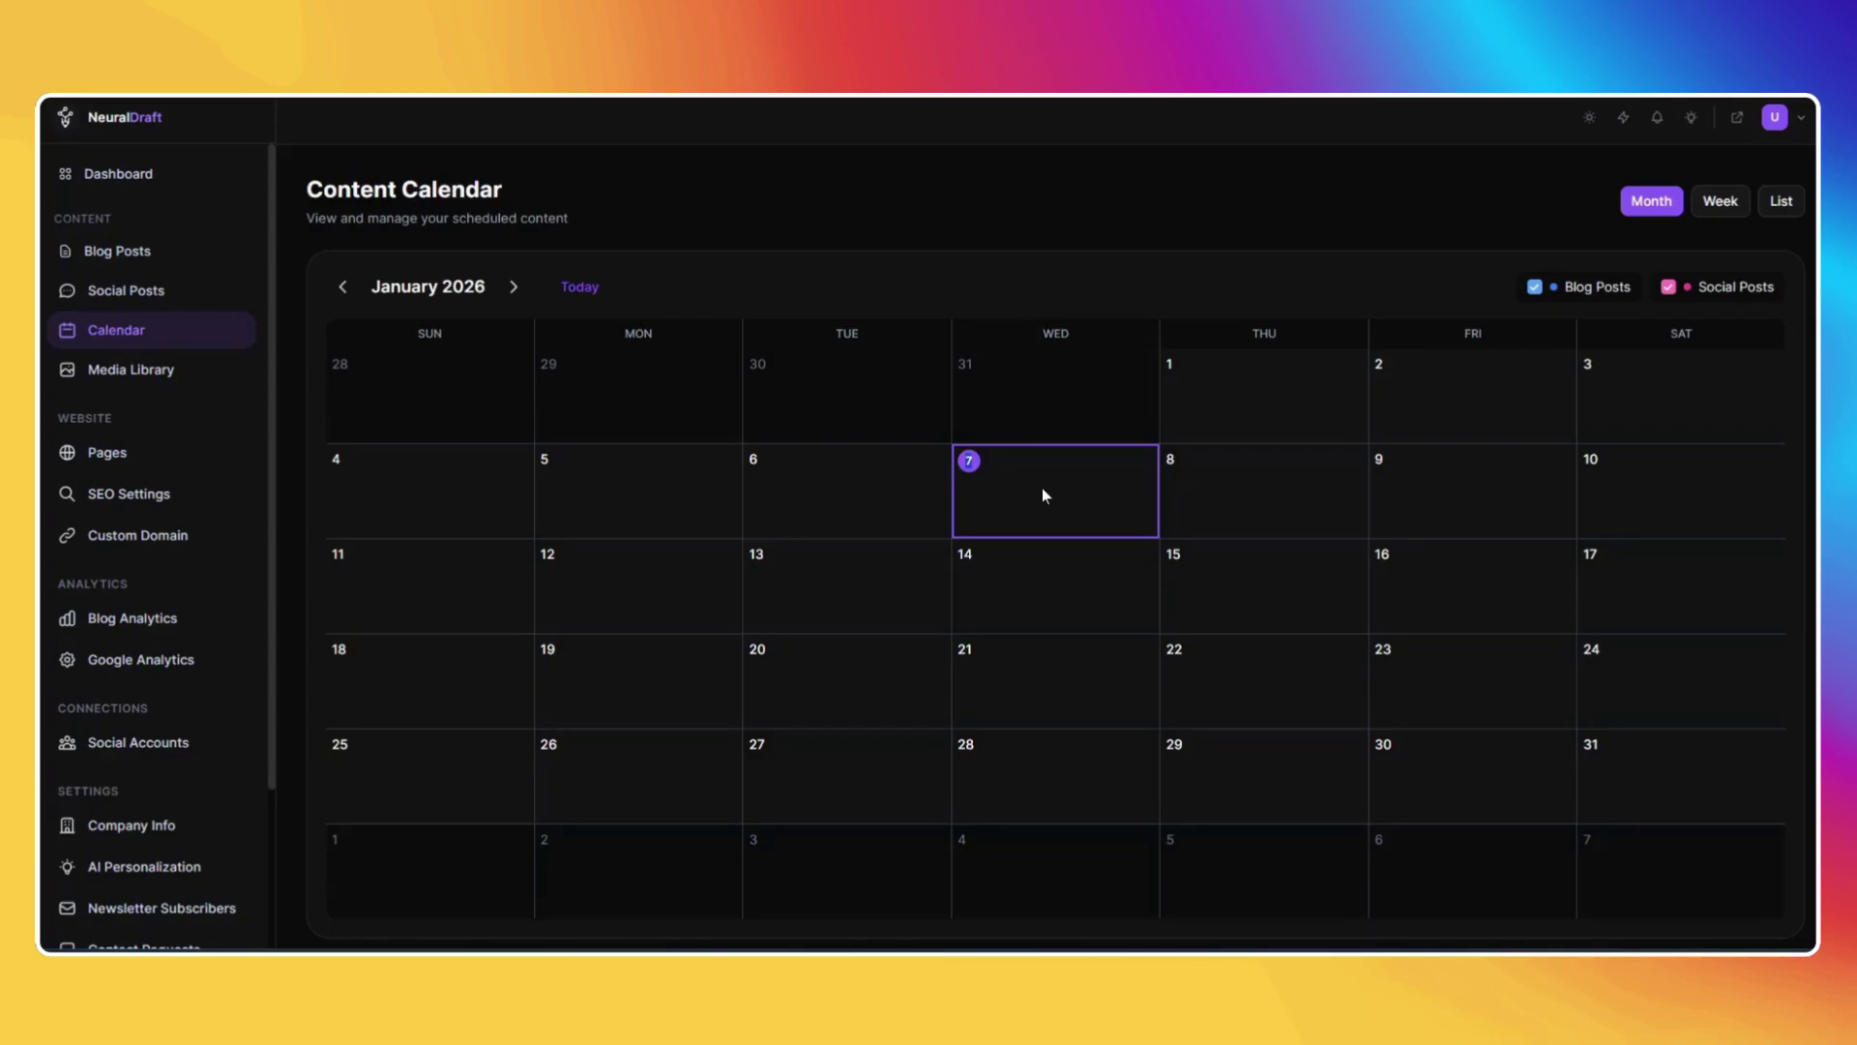
{"action": "scroll", "coordinate": [1042, 488], "scroll_direction": "down", "scroll_amount": 3}
{"action": "scroll", "coordinate": [1042, 488], "scroll_direction": "up", "scroll_amount": 3}
{"action": "left_click", "coordinate": [164, 373]}
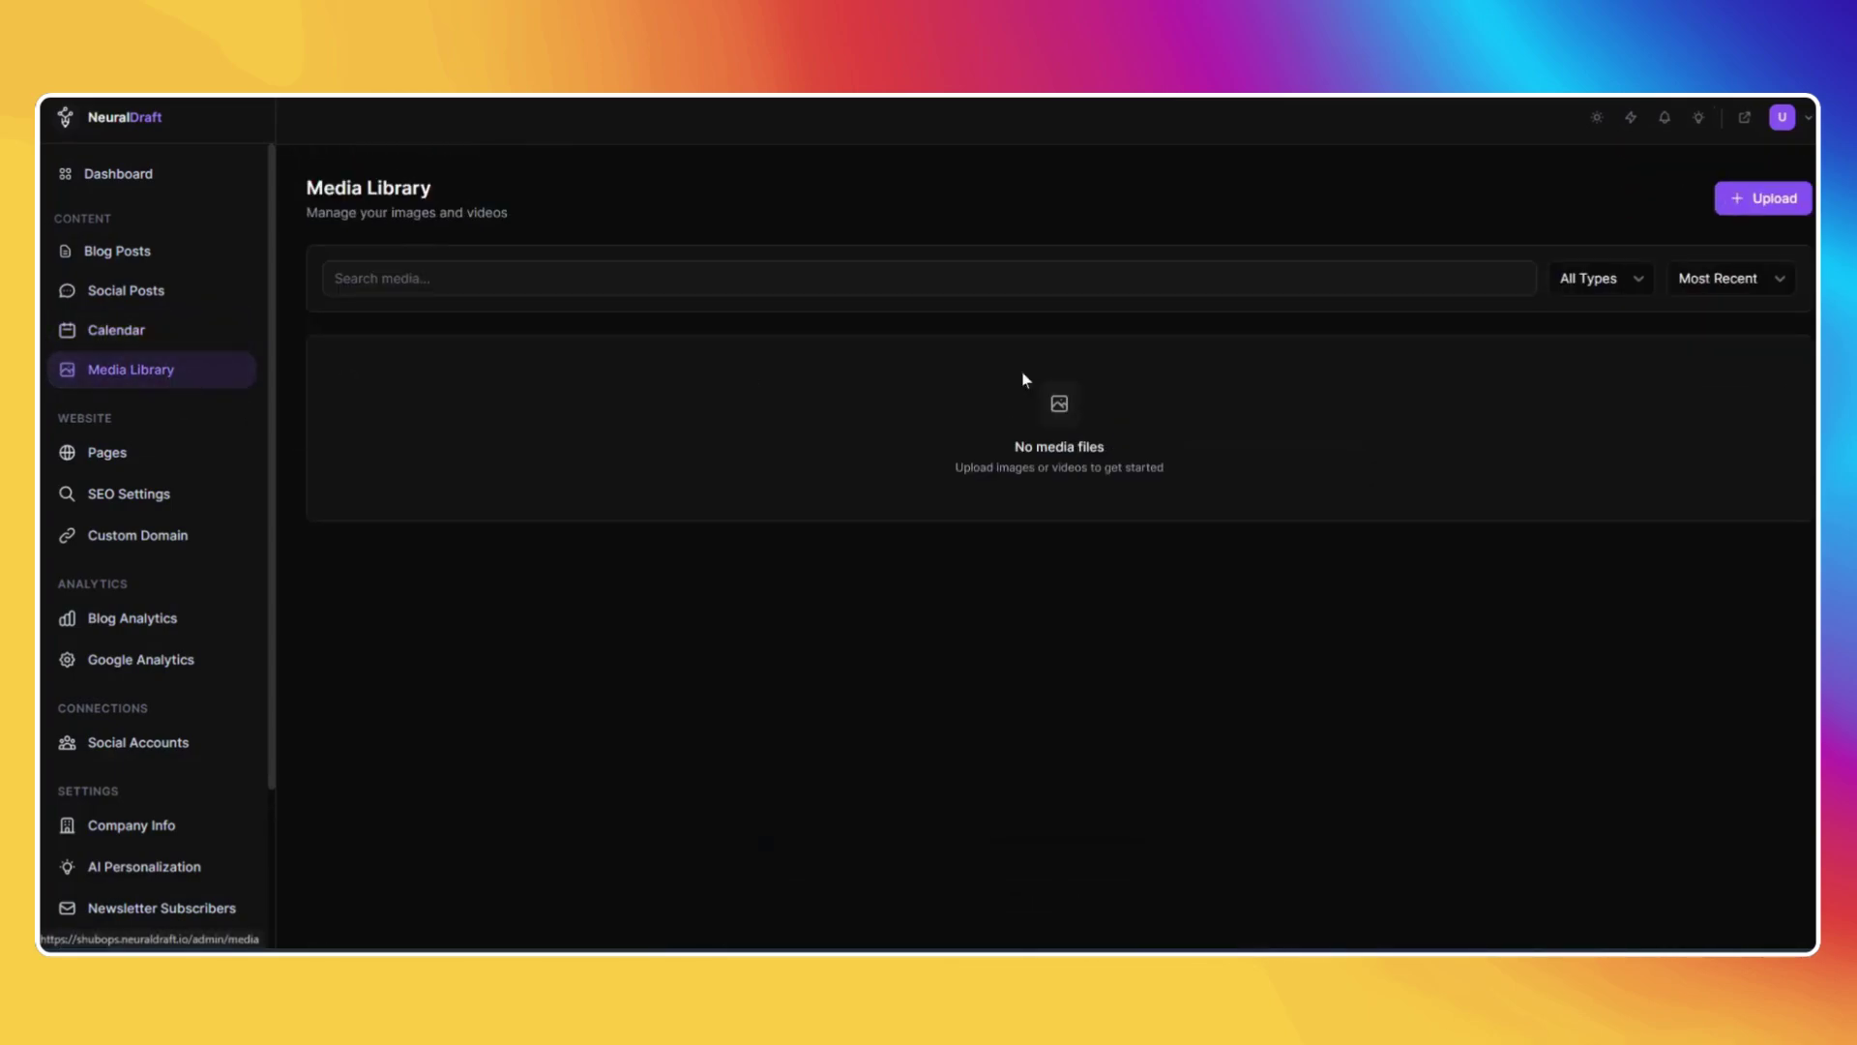
{"action": "left_click", "coordinate": [182, 448]}
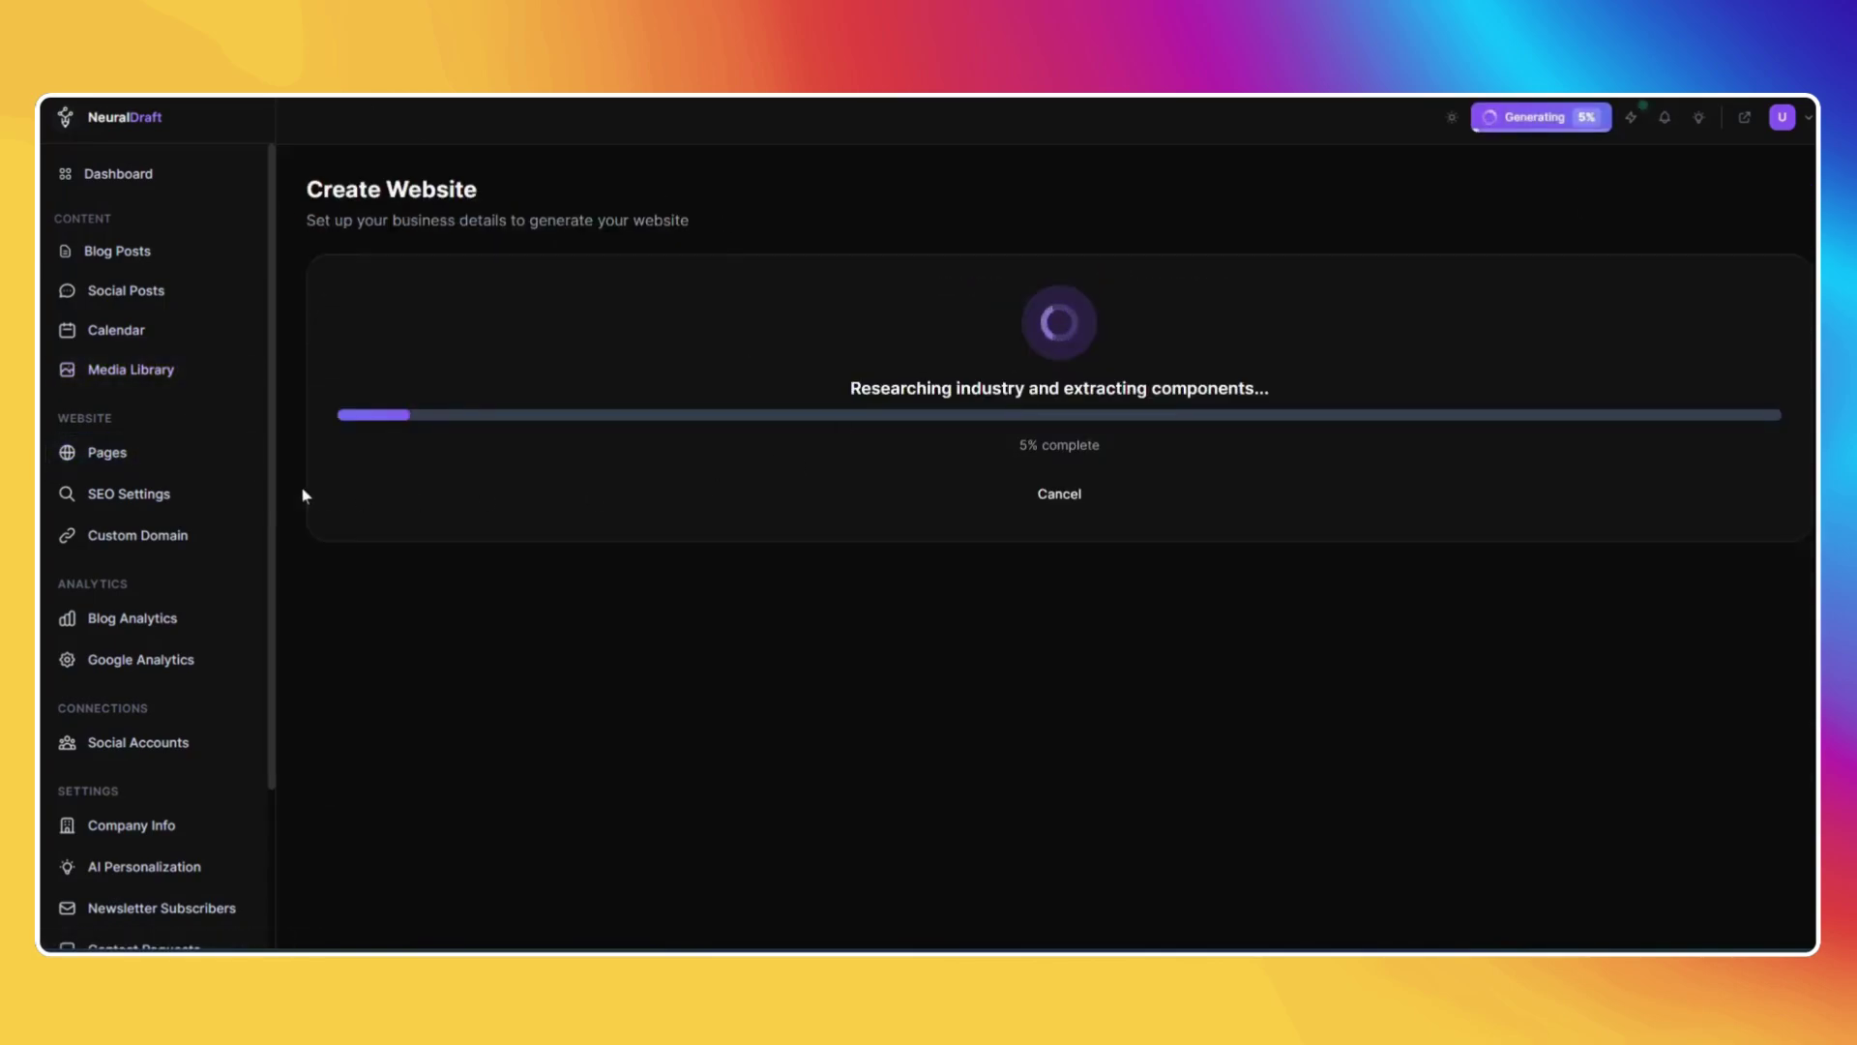
Step: Check Google Analytics and the Dashboard, then return to the website generation progress
{"action": "left_click", "coordinate": [151, 661]}
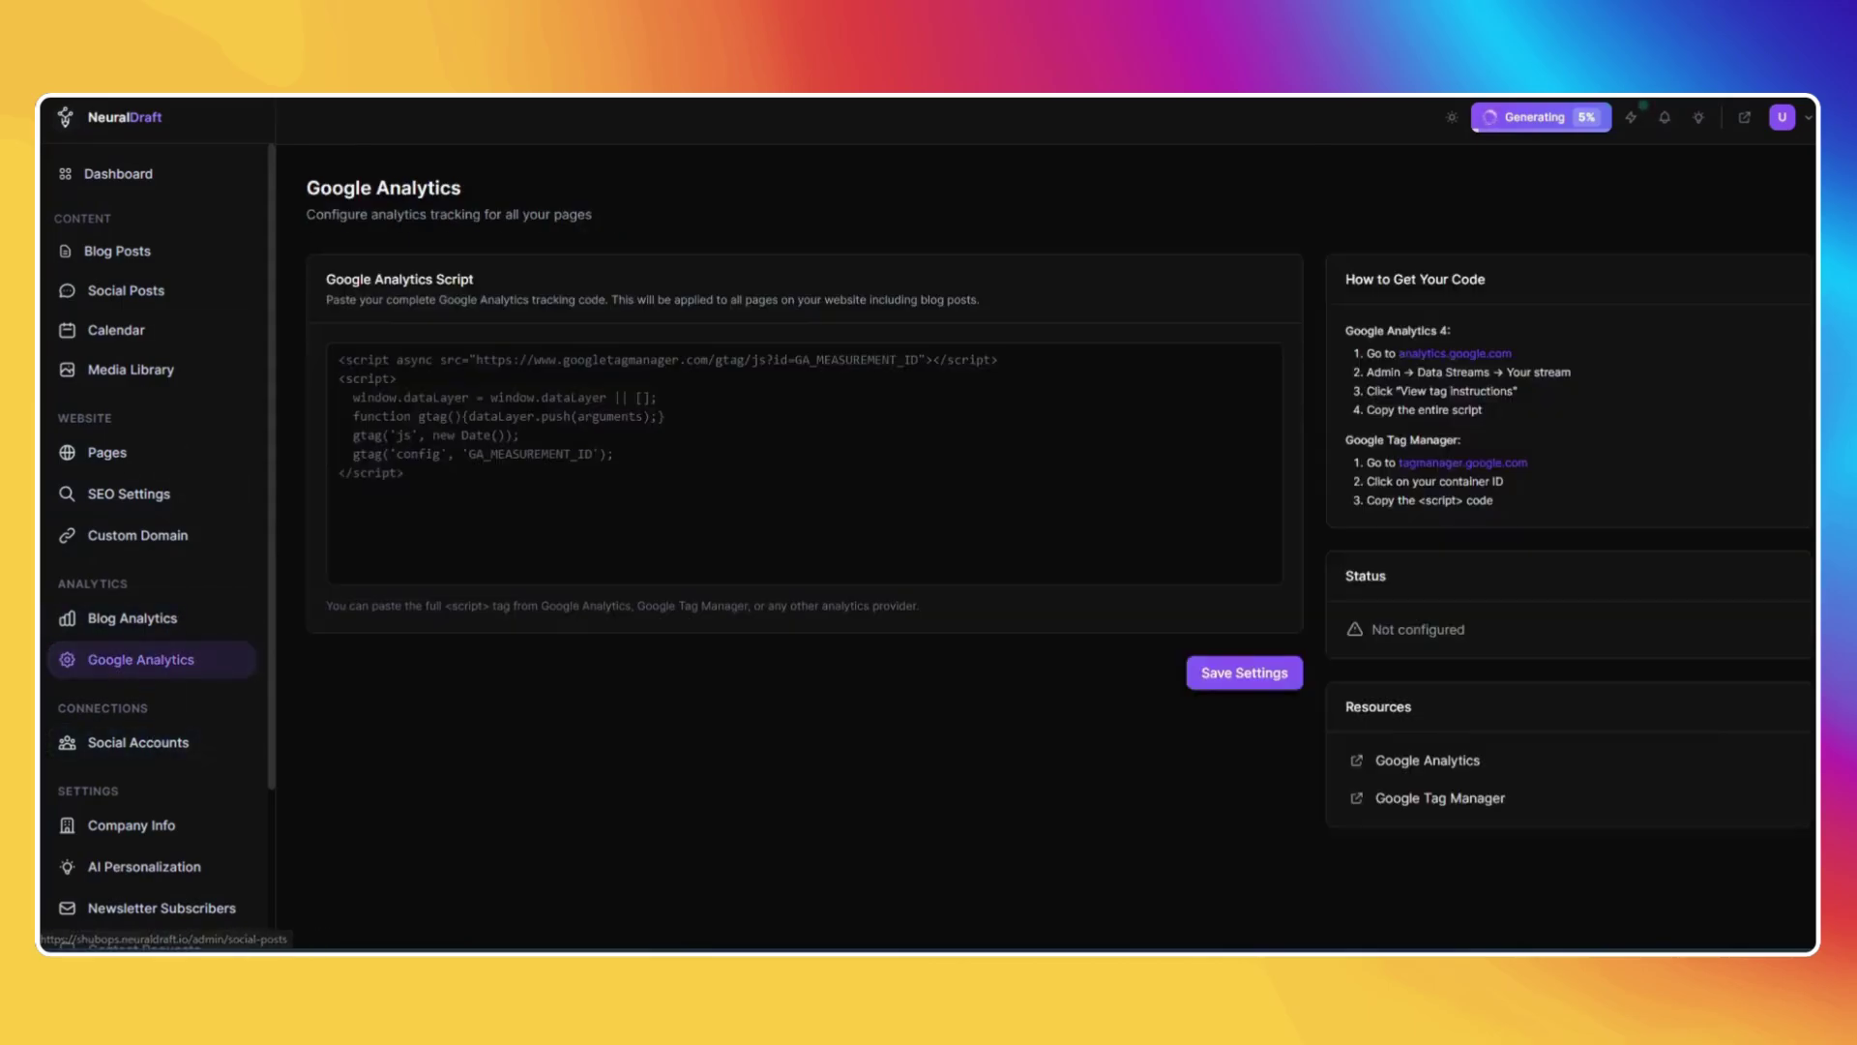
{"action": "left_click", "coordinate": [183, 174]}
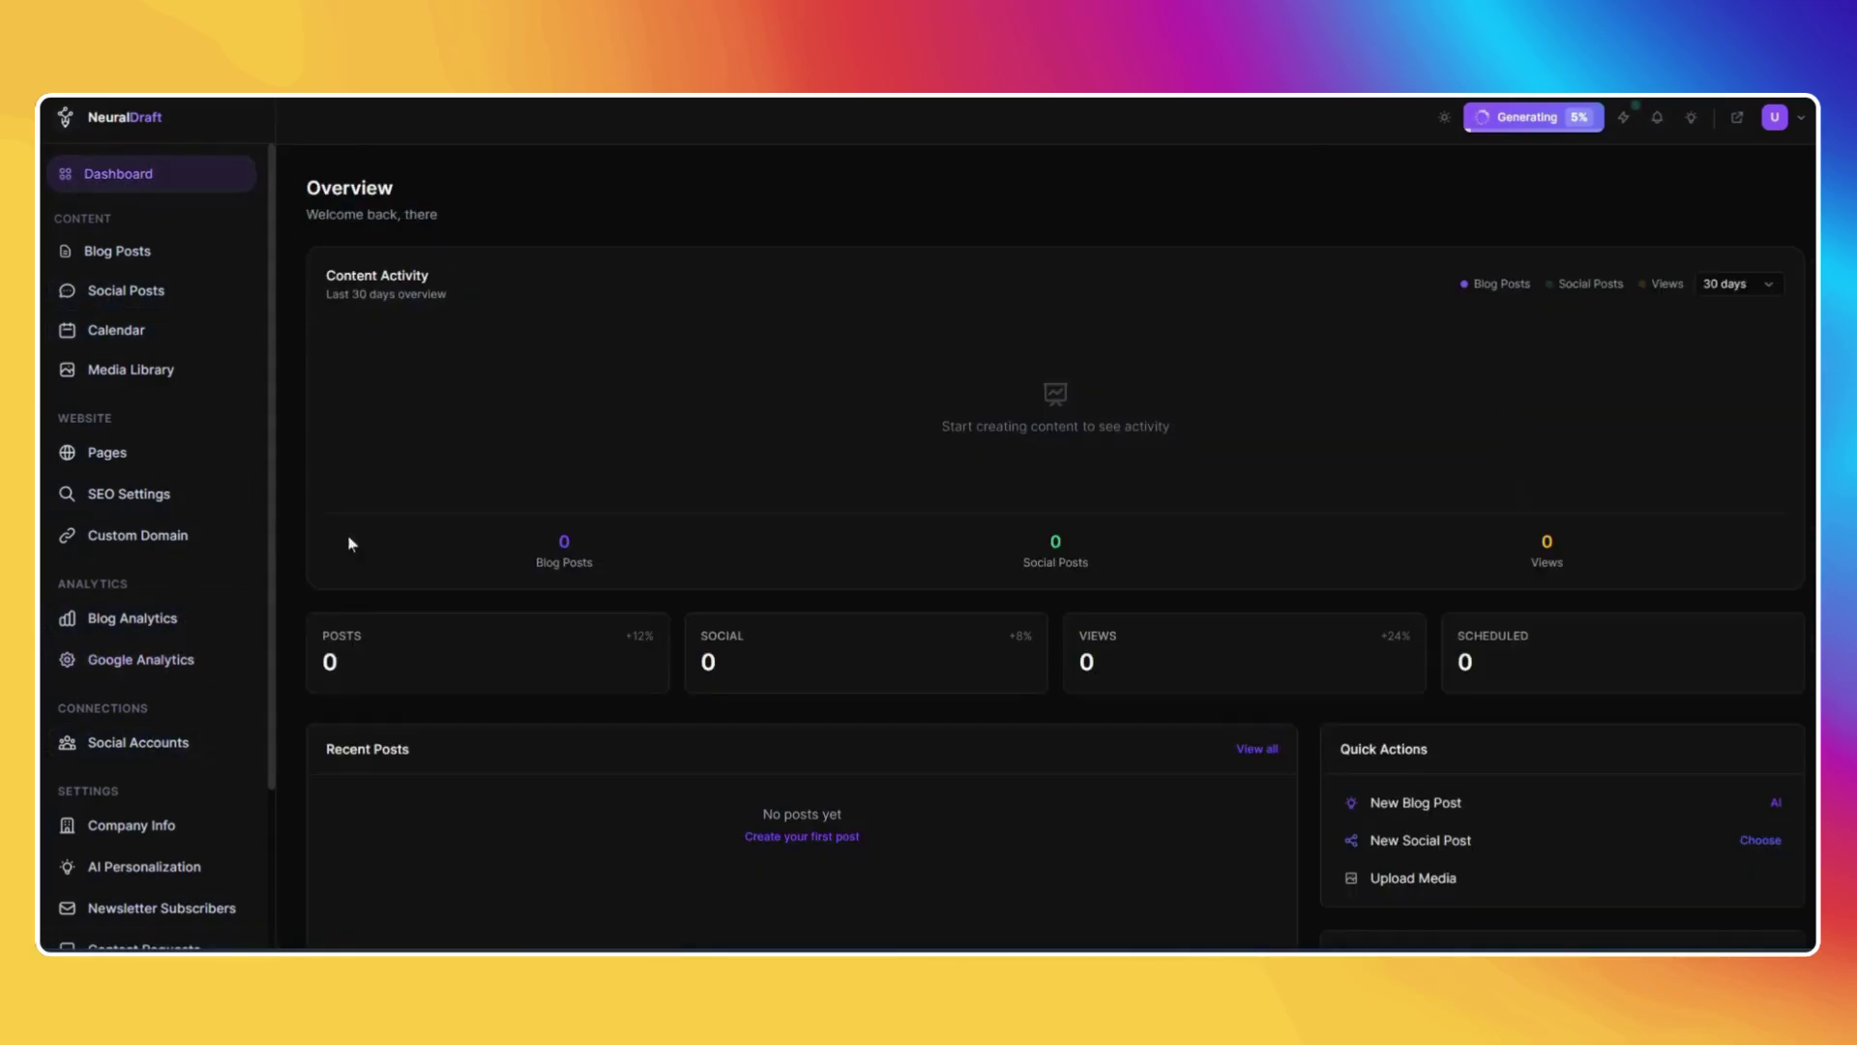
{"action": "scroll", "coordinate": [771, 565], "scroll_direction": "down", "scroll_amount": 3}
{"action": "scroll", "coordinate": [771, 566], "scroll_direction": "up", "scroll_amount": 3}
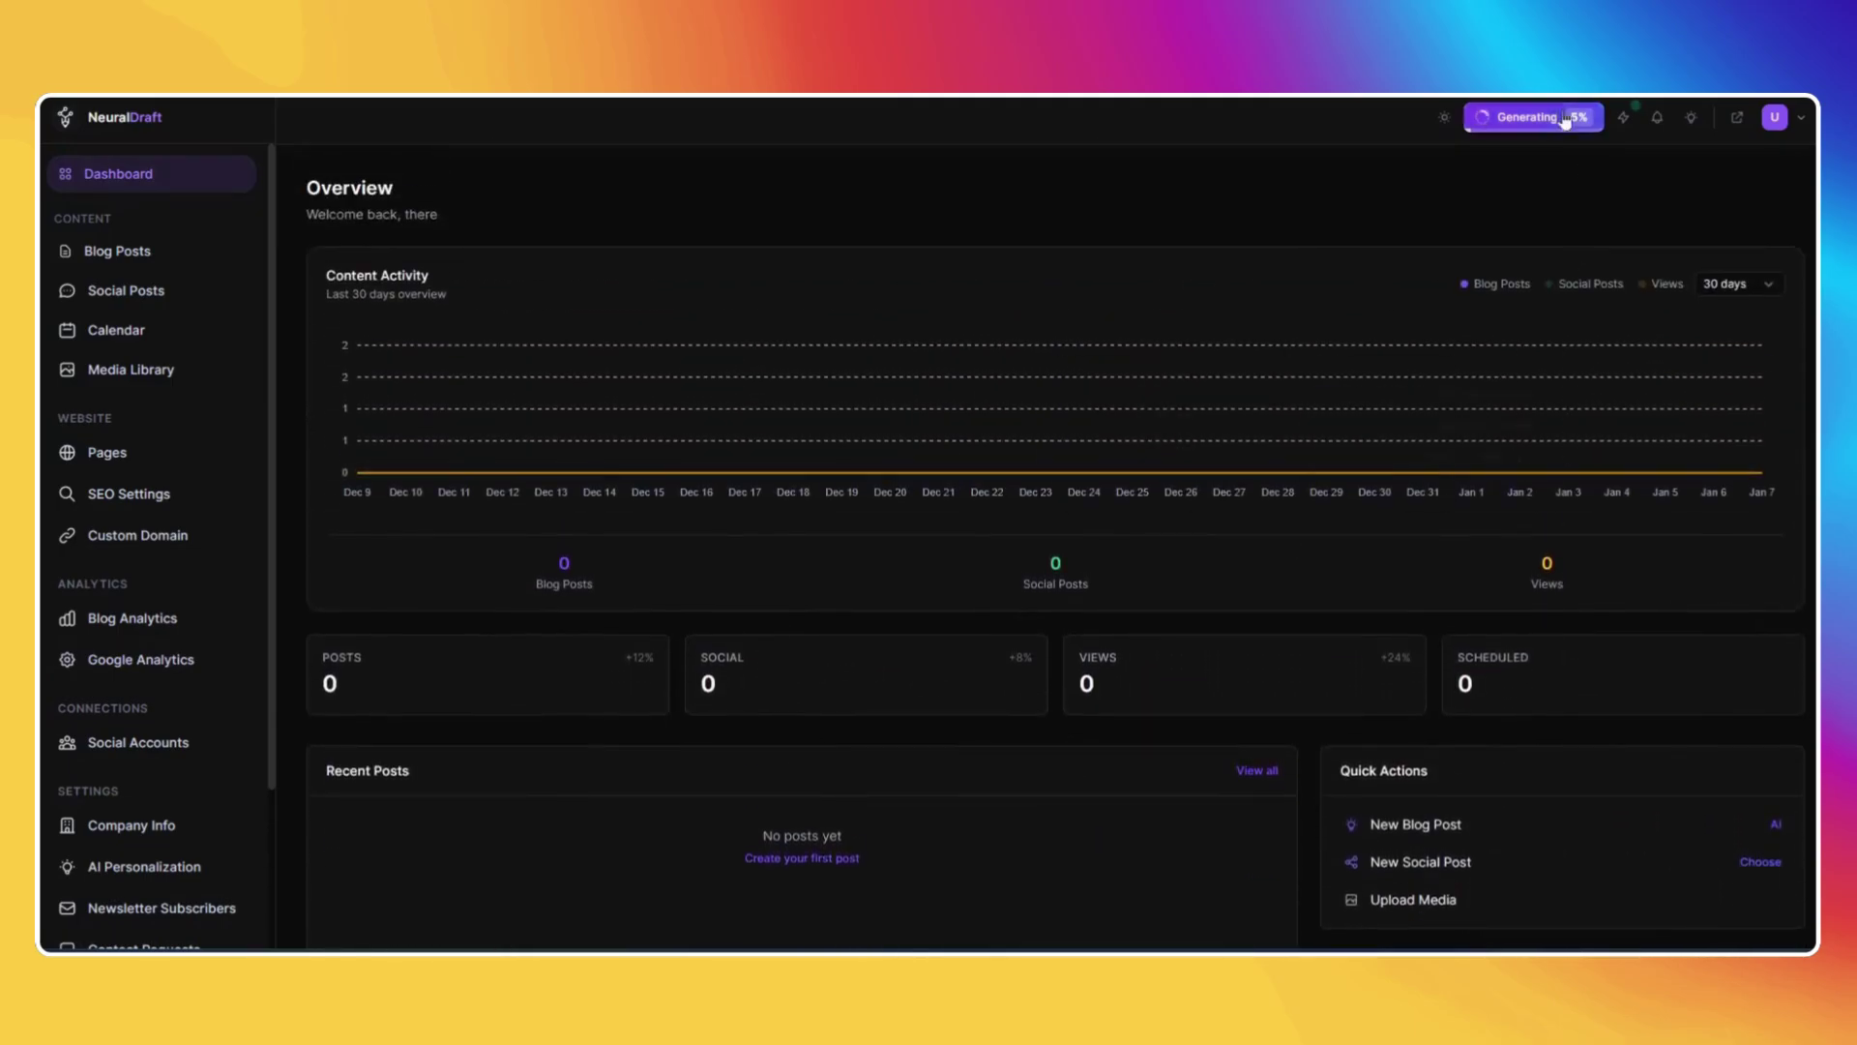
{"action": "left_click", "coordinate": [1538, 117]}
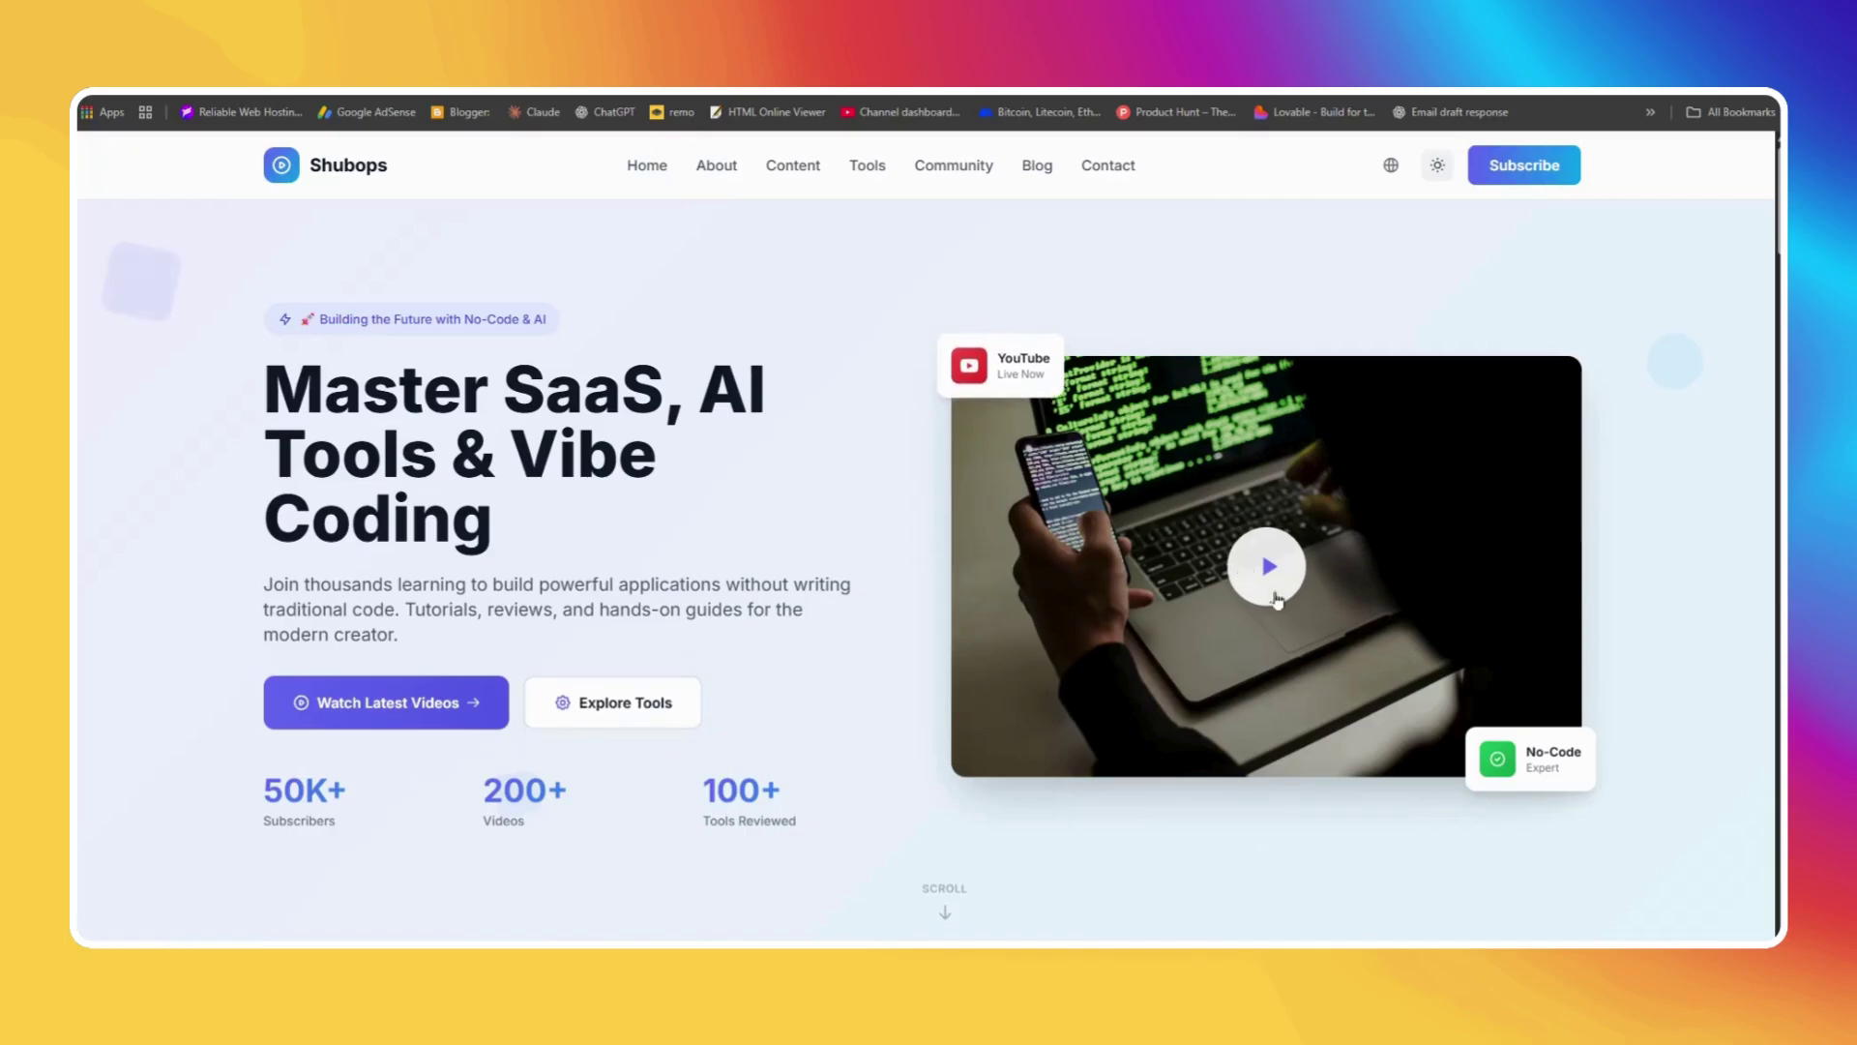
Step: Scroll through the generated Shubops site's sections down to the contact form
{"action": "scroll", "coordinate": [1074, 850], "scroll_direction": "down", "scroll_amount": 10}
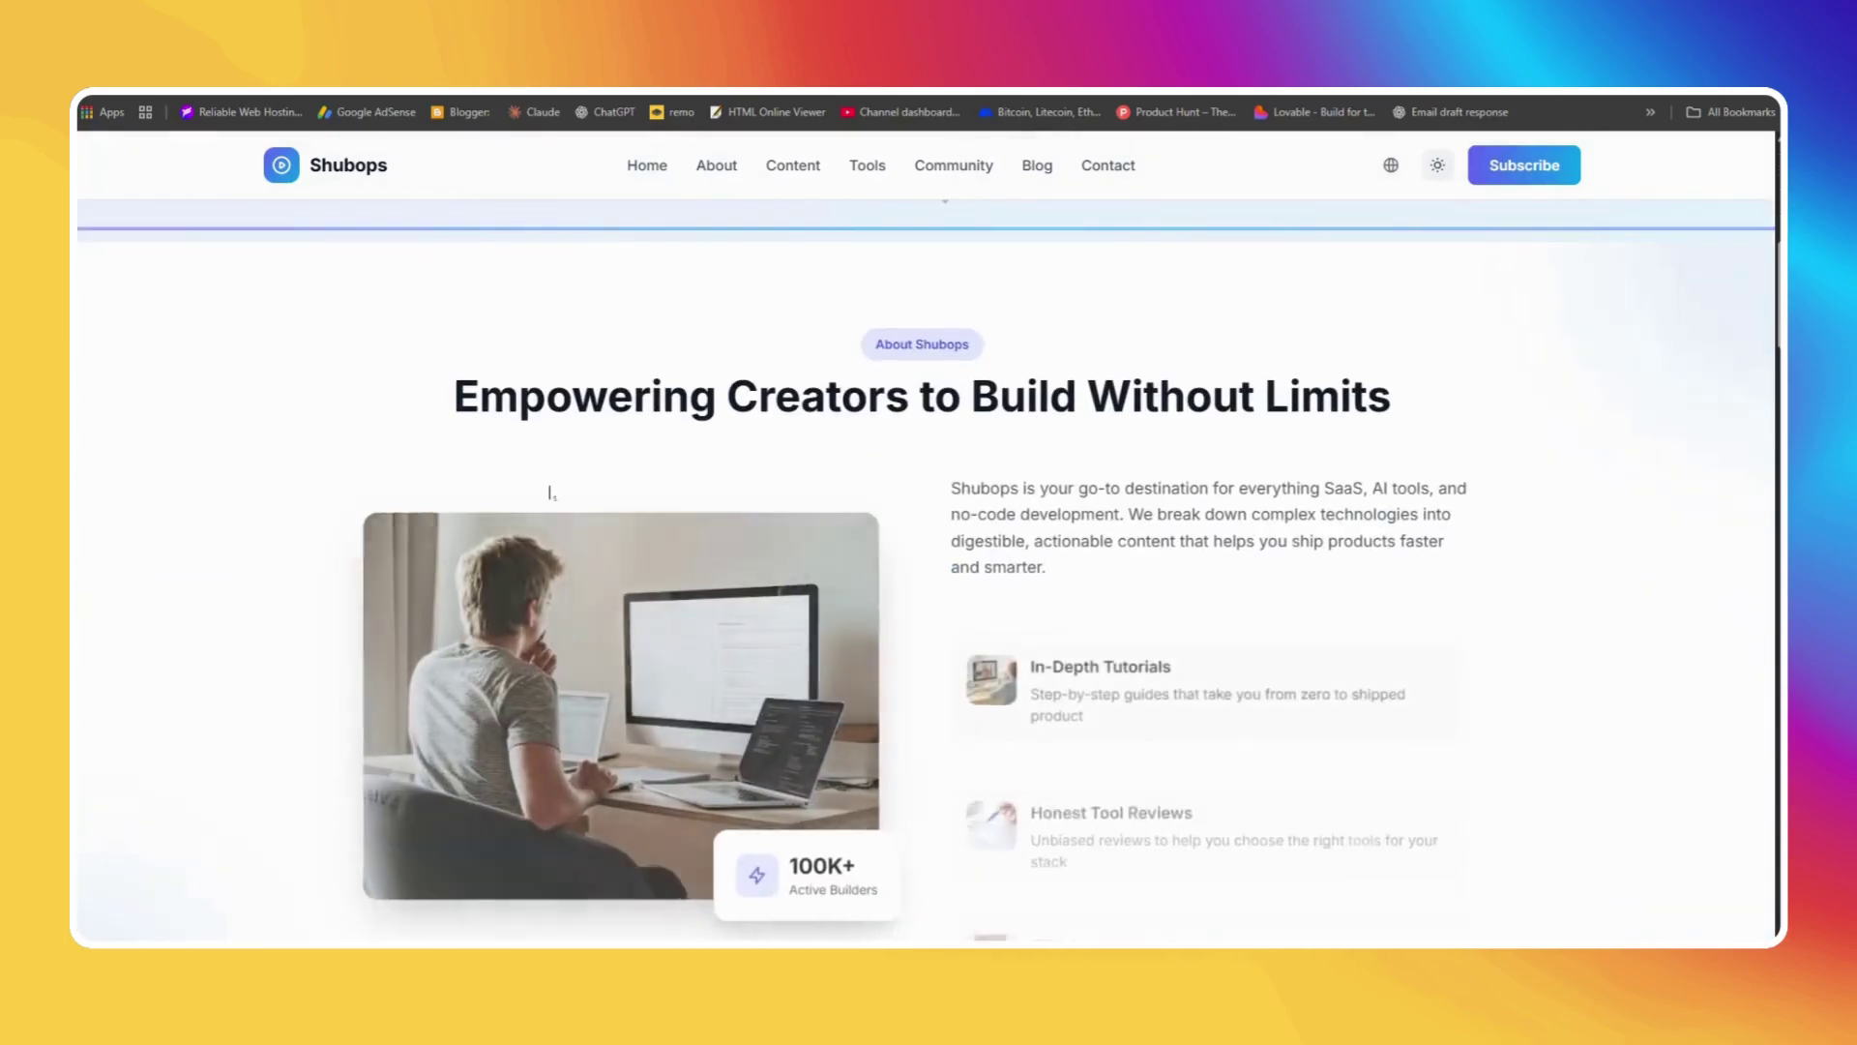
{"action": "scroll", "coordinate": [657, 503], "scroll_direction": "down", "scroll_amount": 8}
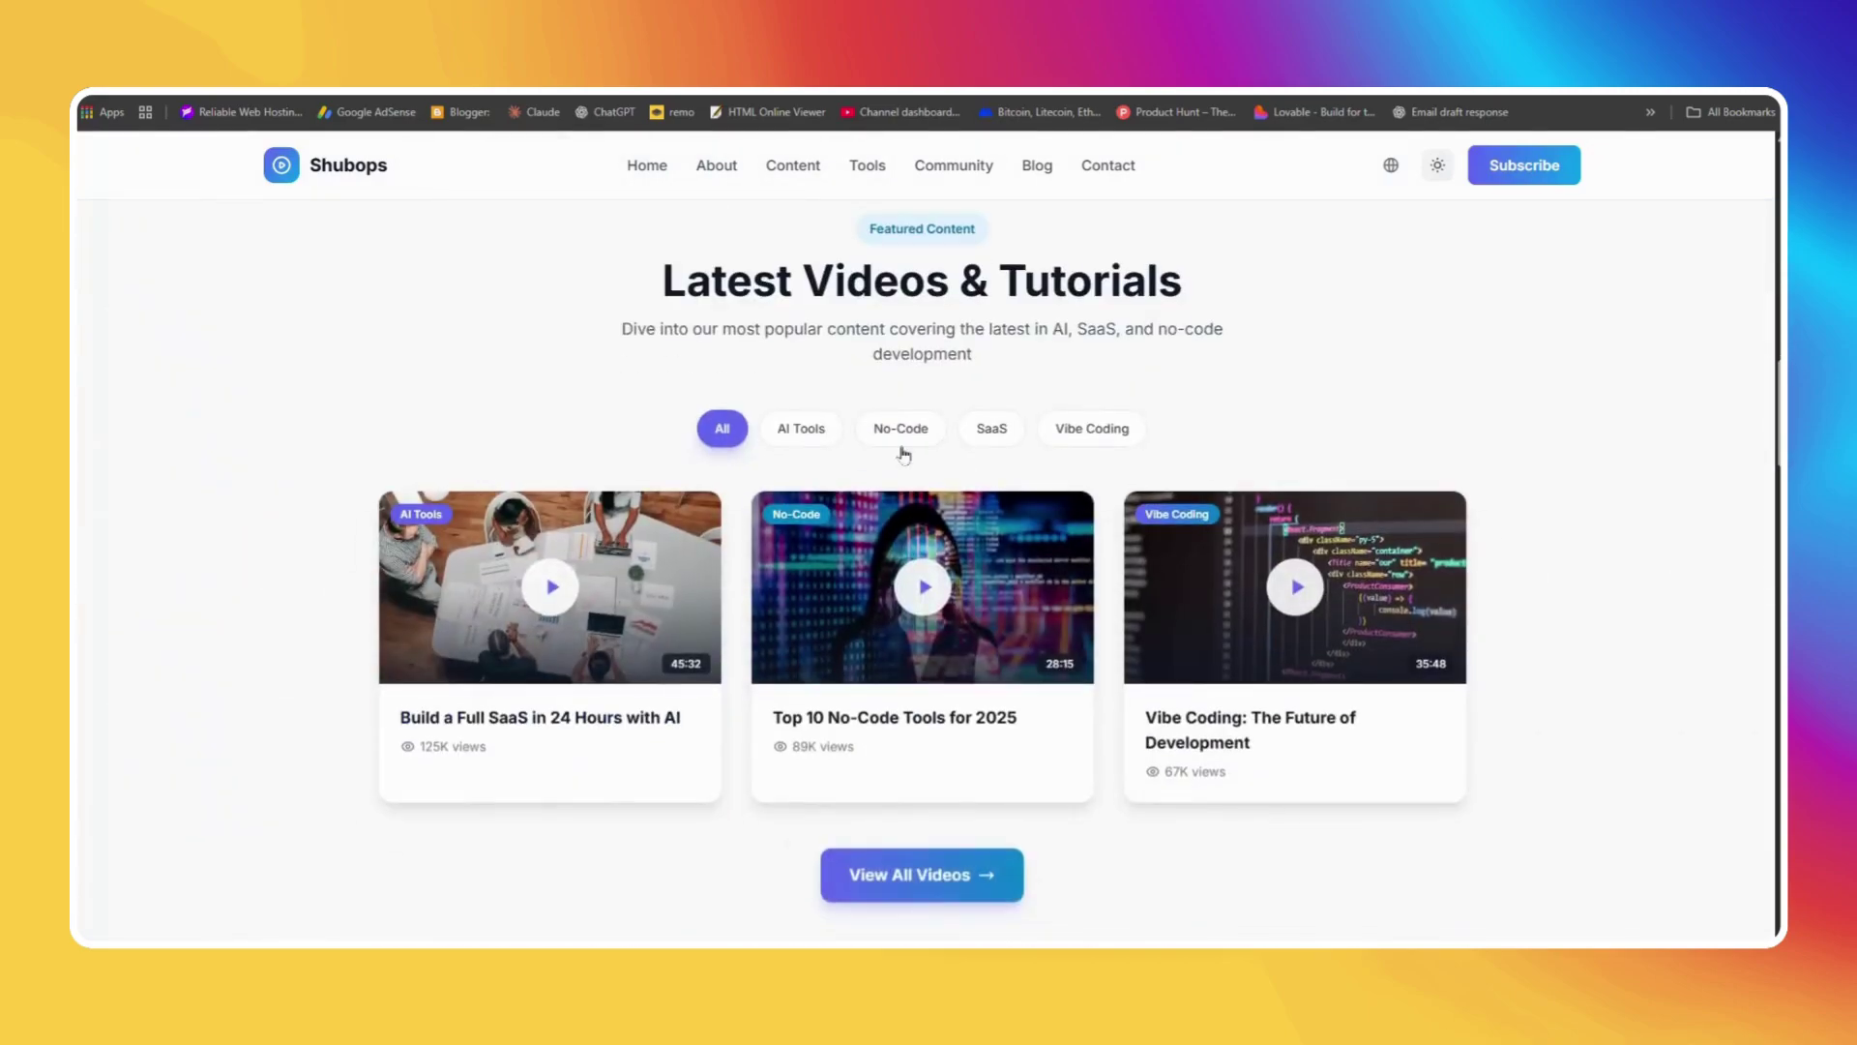
{"action": "scroll", "coordinate": [688, 571], "scroll_direction": "down", "scroll_amount": 10}
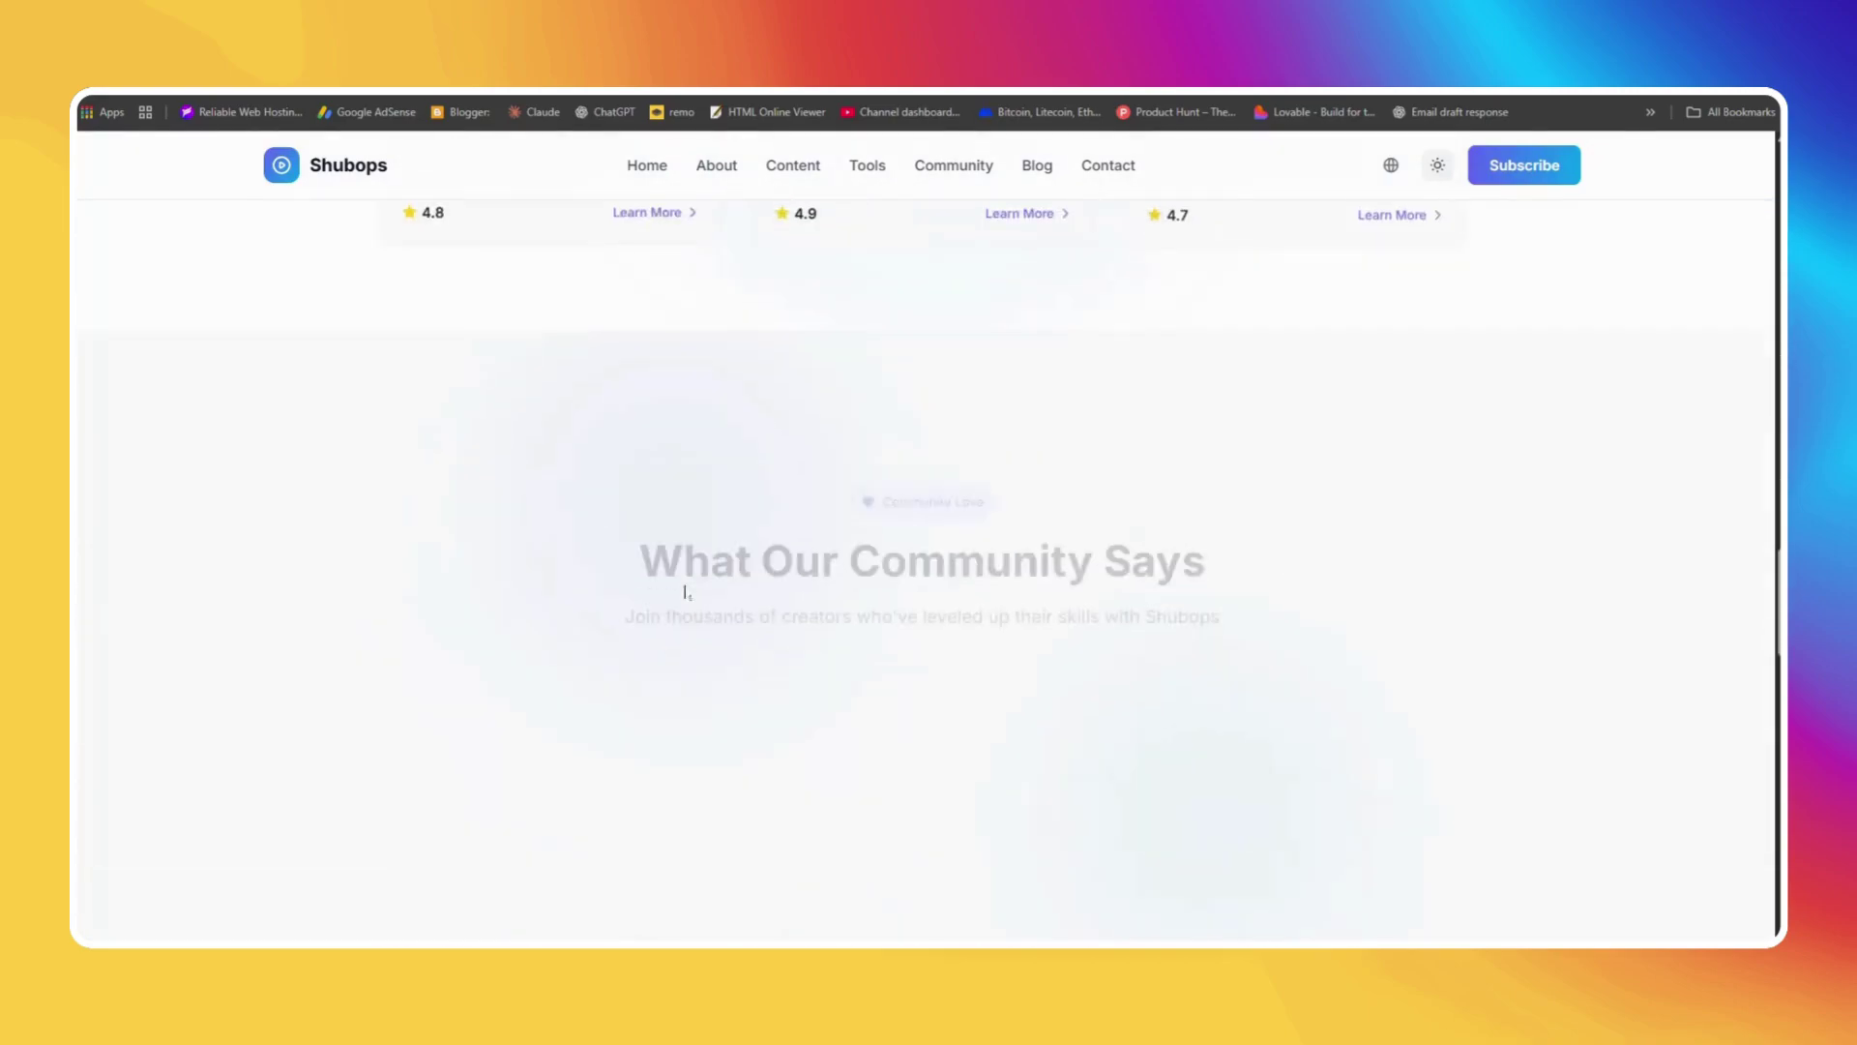
{"action": "scroll", "coordinate": [674, 520], "scroll_direction": "down", "scroll_amount": 10}
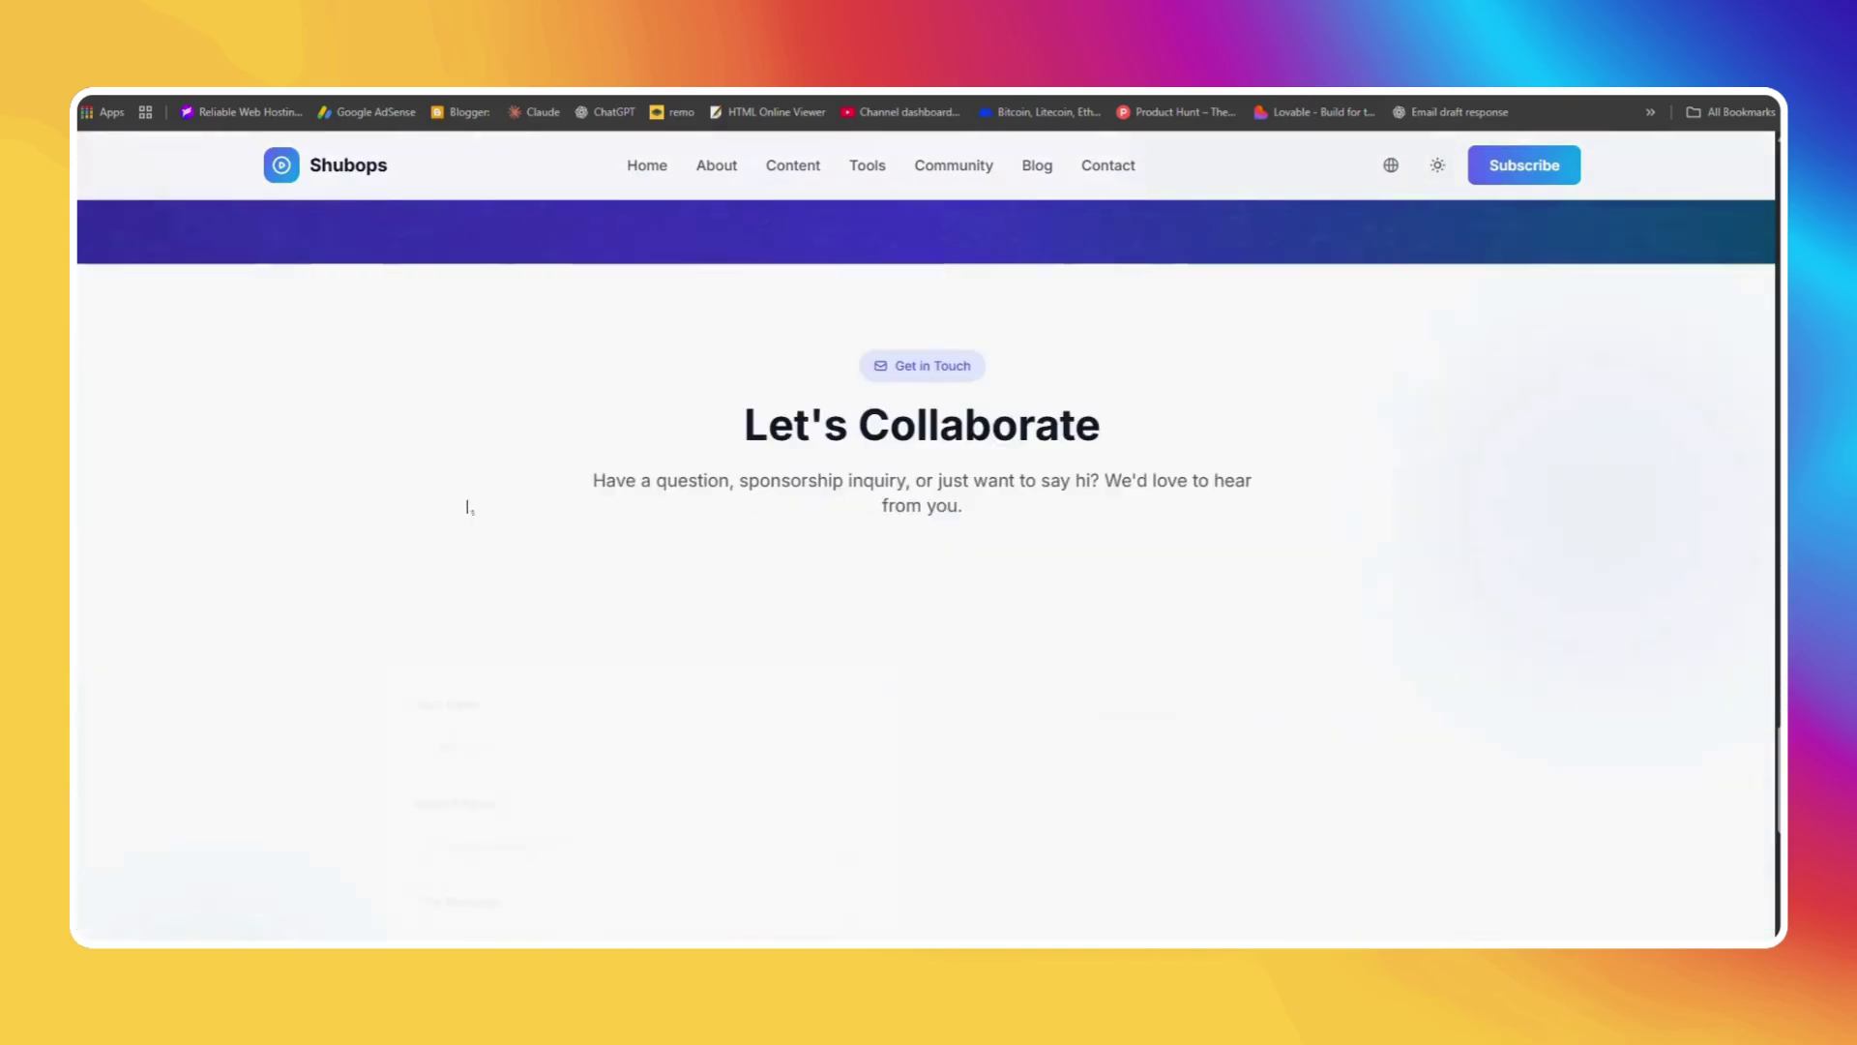
{"action": "mouse_move", "coordinate": [469, 507]}
{"action": "left_mouse_down"}
{"action": "mouse_move", "coordinate": [629, 484]}
{"action": "mouse_move", "coordinate": [996, 510]}
{"action": "left_mouse_up"}
{"action": "scroll", "coordinate": [967, 581], "scroll_direction": "down", "scroll_amount": 10}
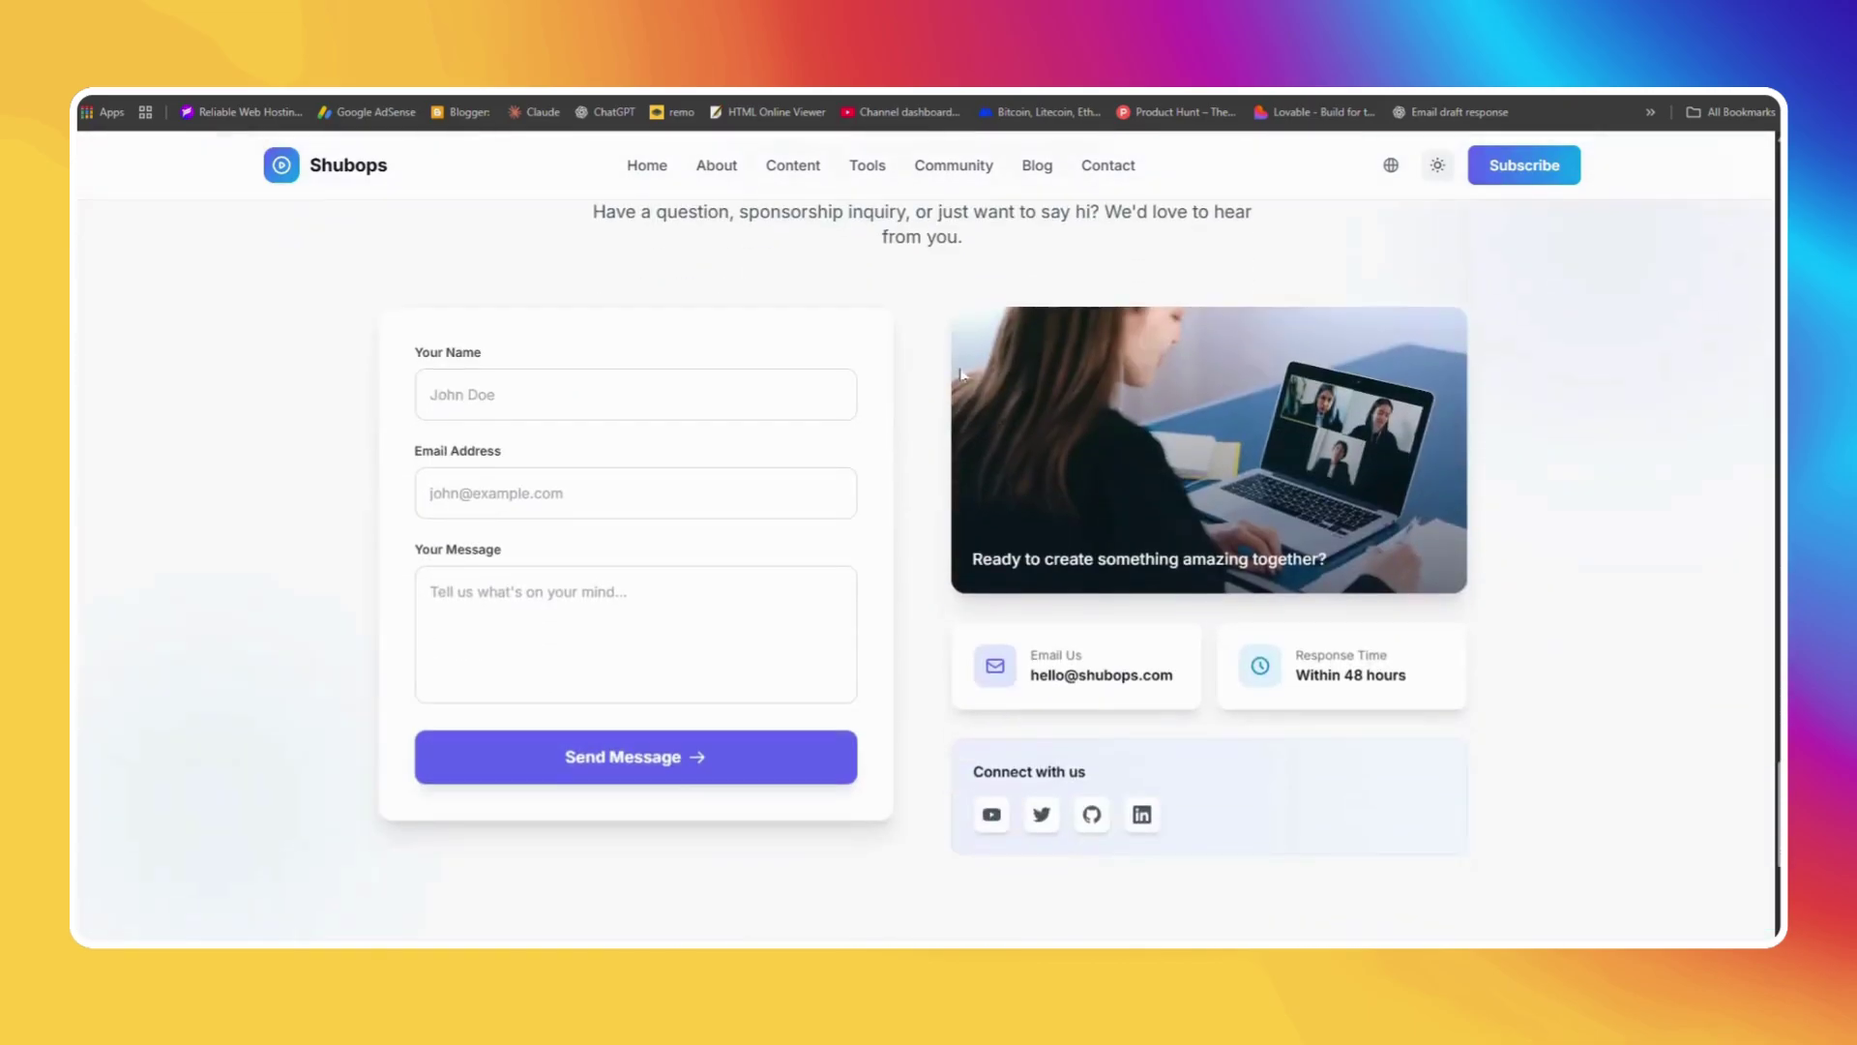
{"action": "scroll", "coordinate": [953, 617], "scroll_direction": "up", "scroll_amount": 10}
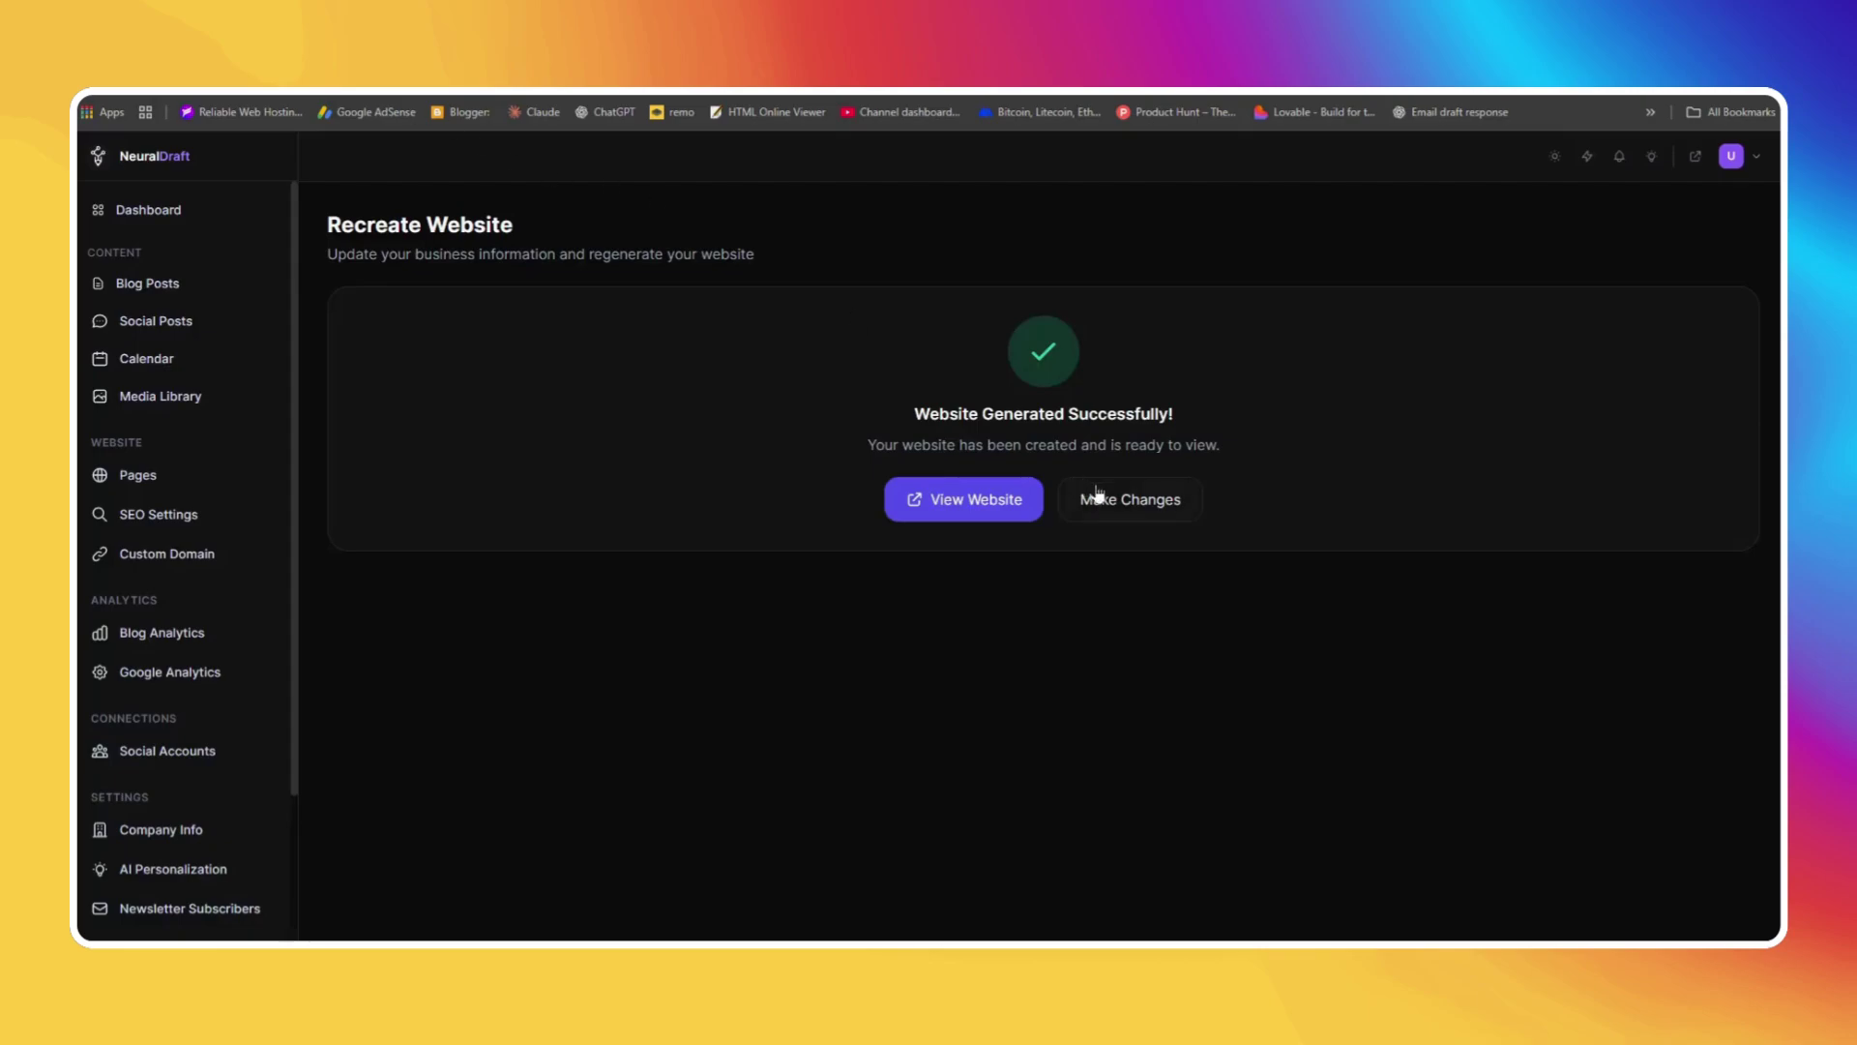
Step: Recreate the site with the ShubOps logo uploaded from Downloads and regenerate it
{"action": "left_click", "coordinate": [1098, 495]}
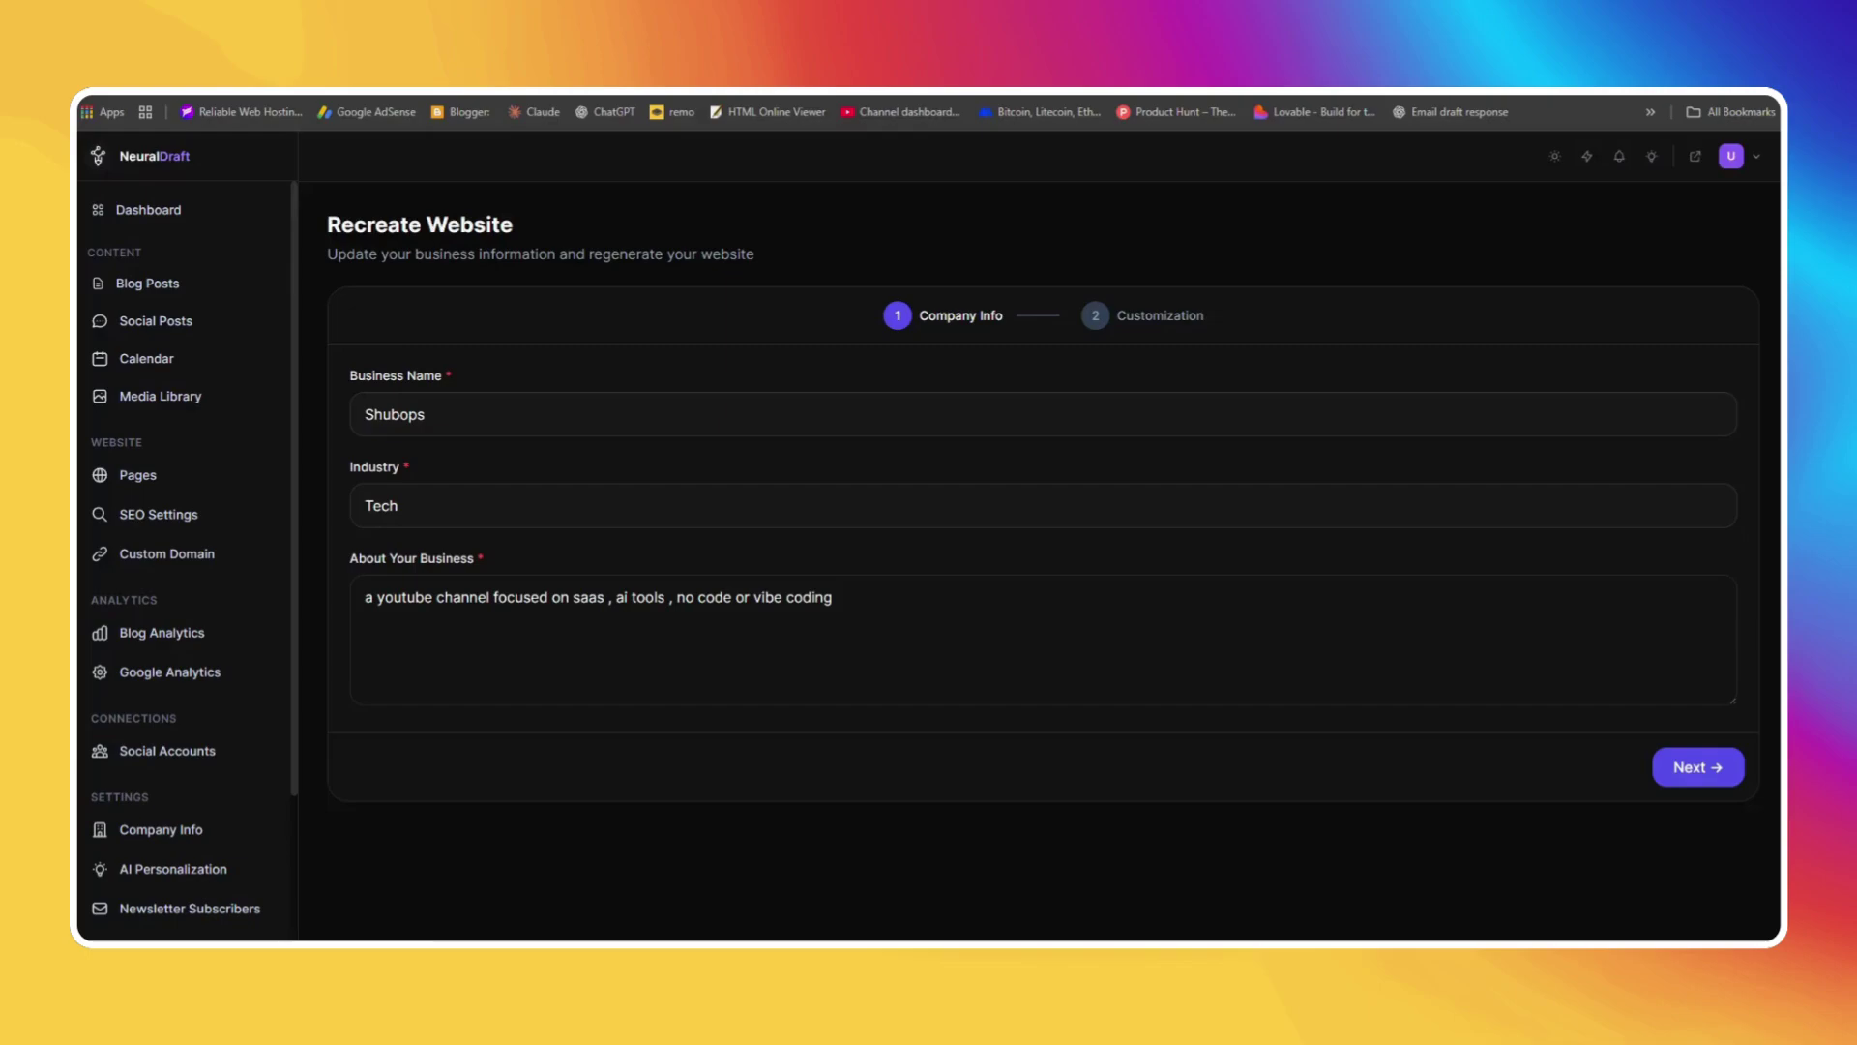
{"action": "left_click", "coordinate": [1728, 757]}
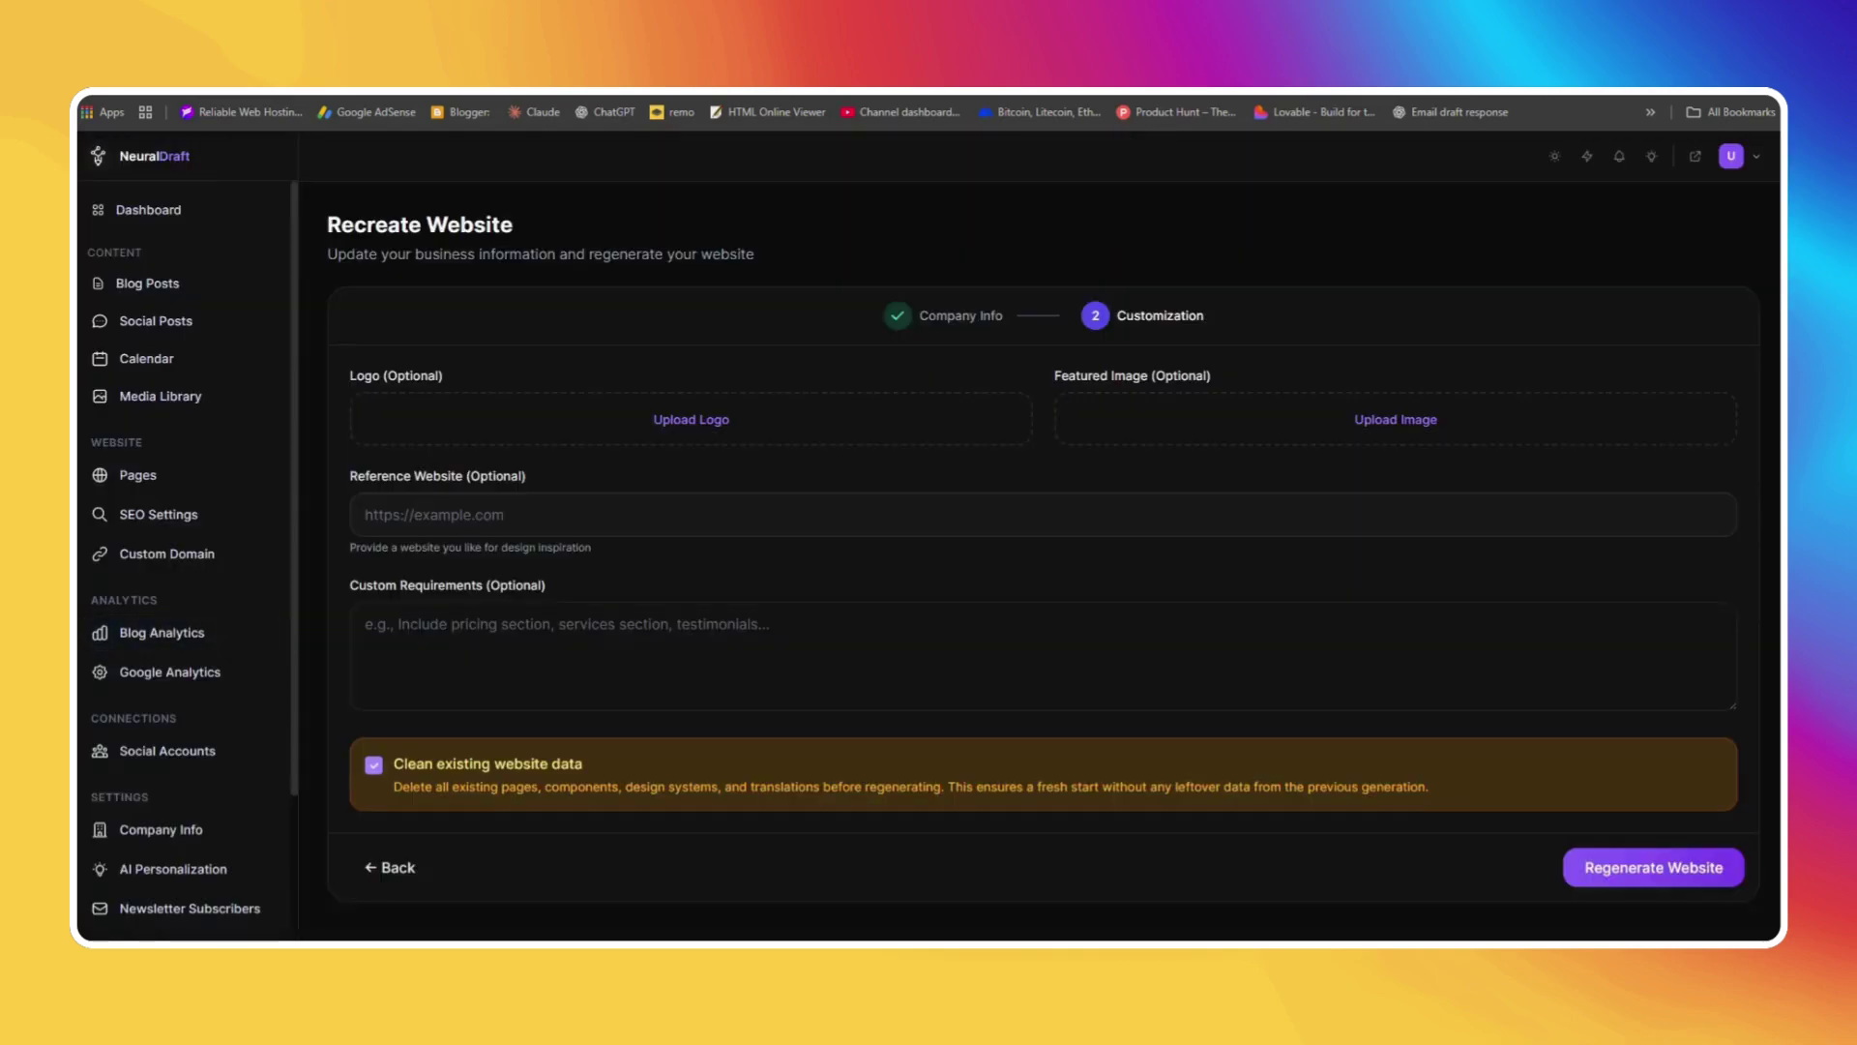
{"action": "left_click", "coordinate": [633, 437]}
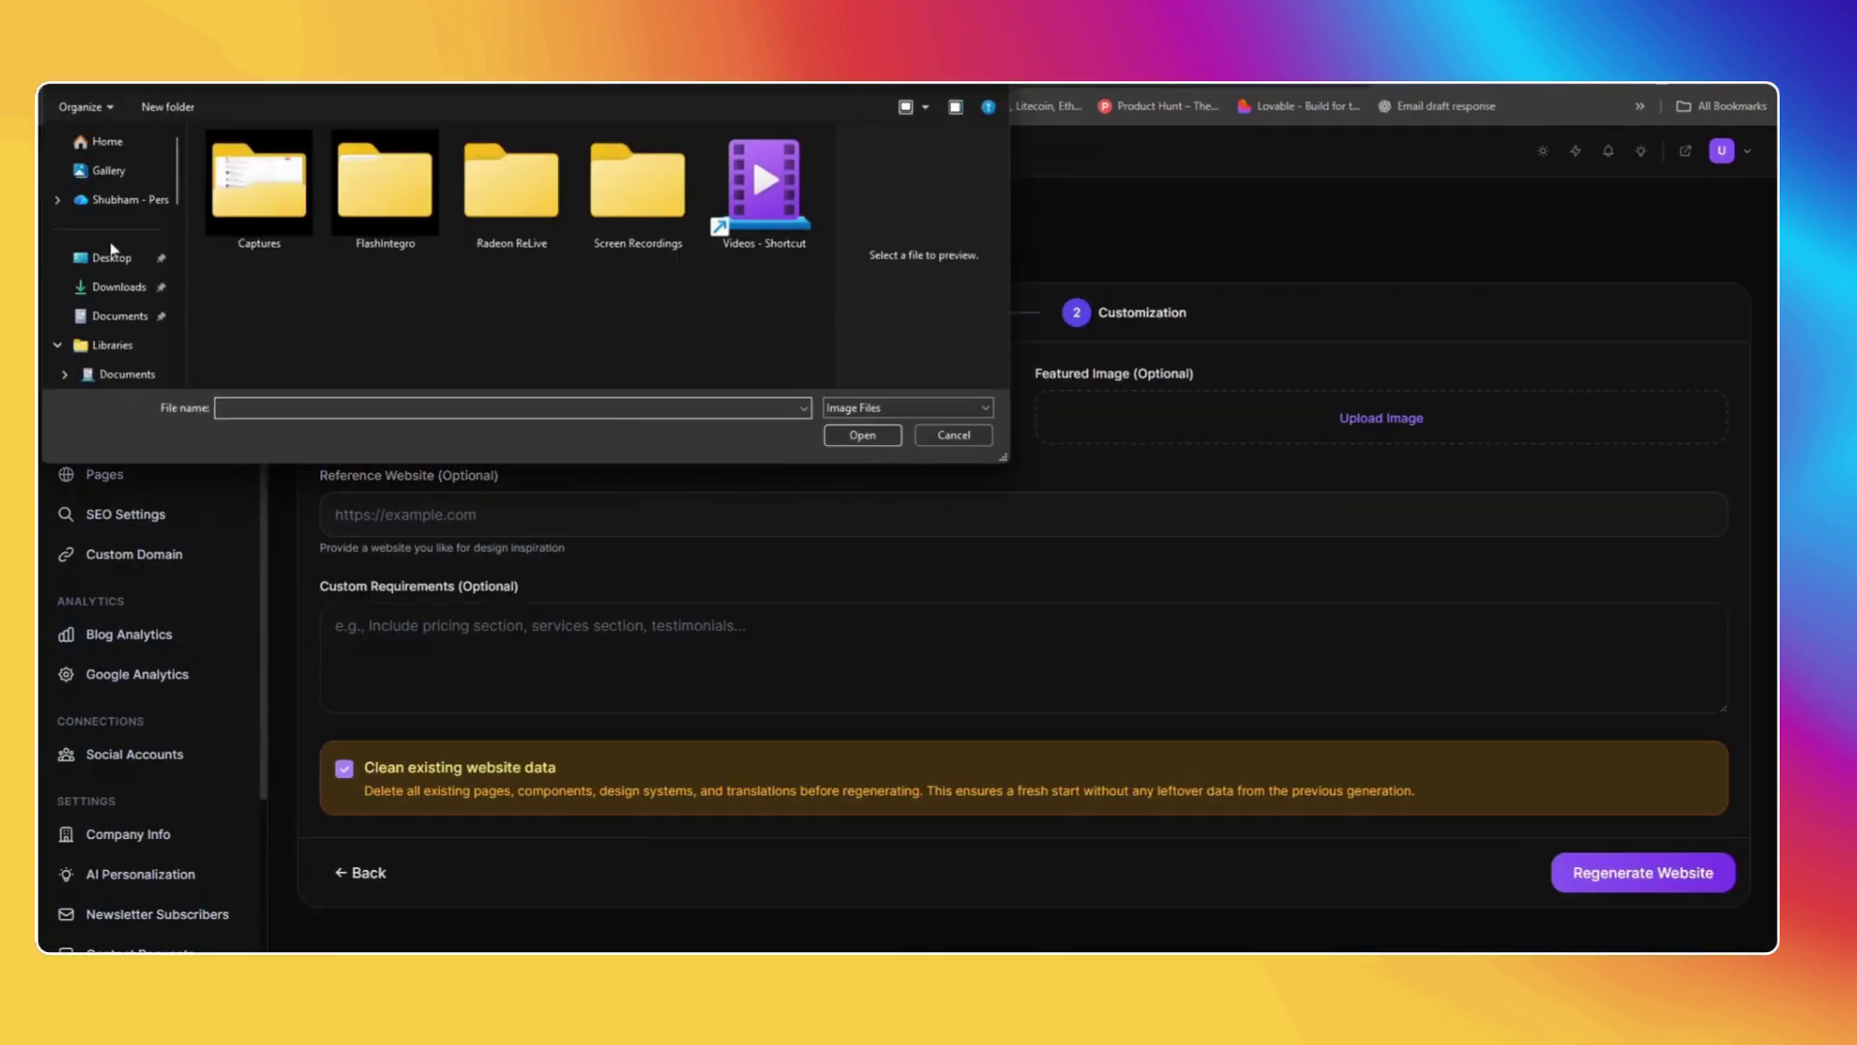
{"action": "left_click", "coordinate": [116, 286]}
{"action": "double_click", "coordinate": [264, 198]}
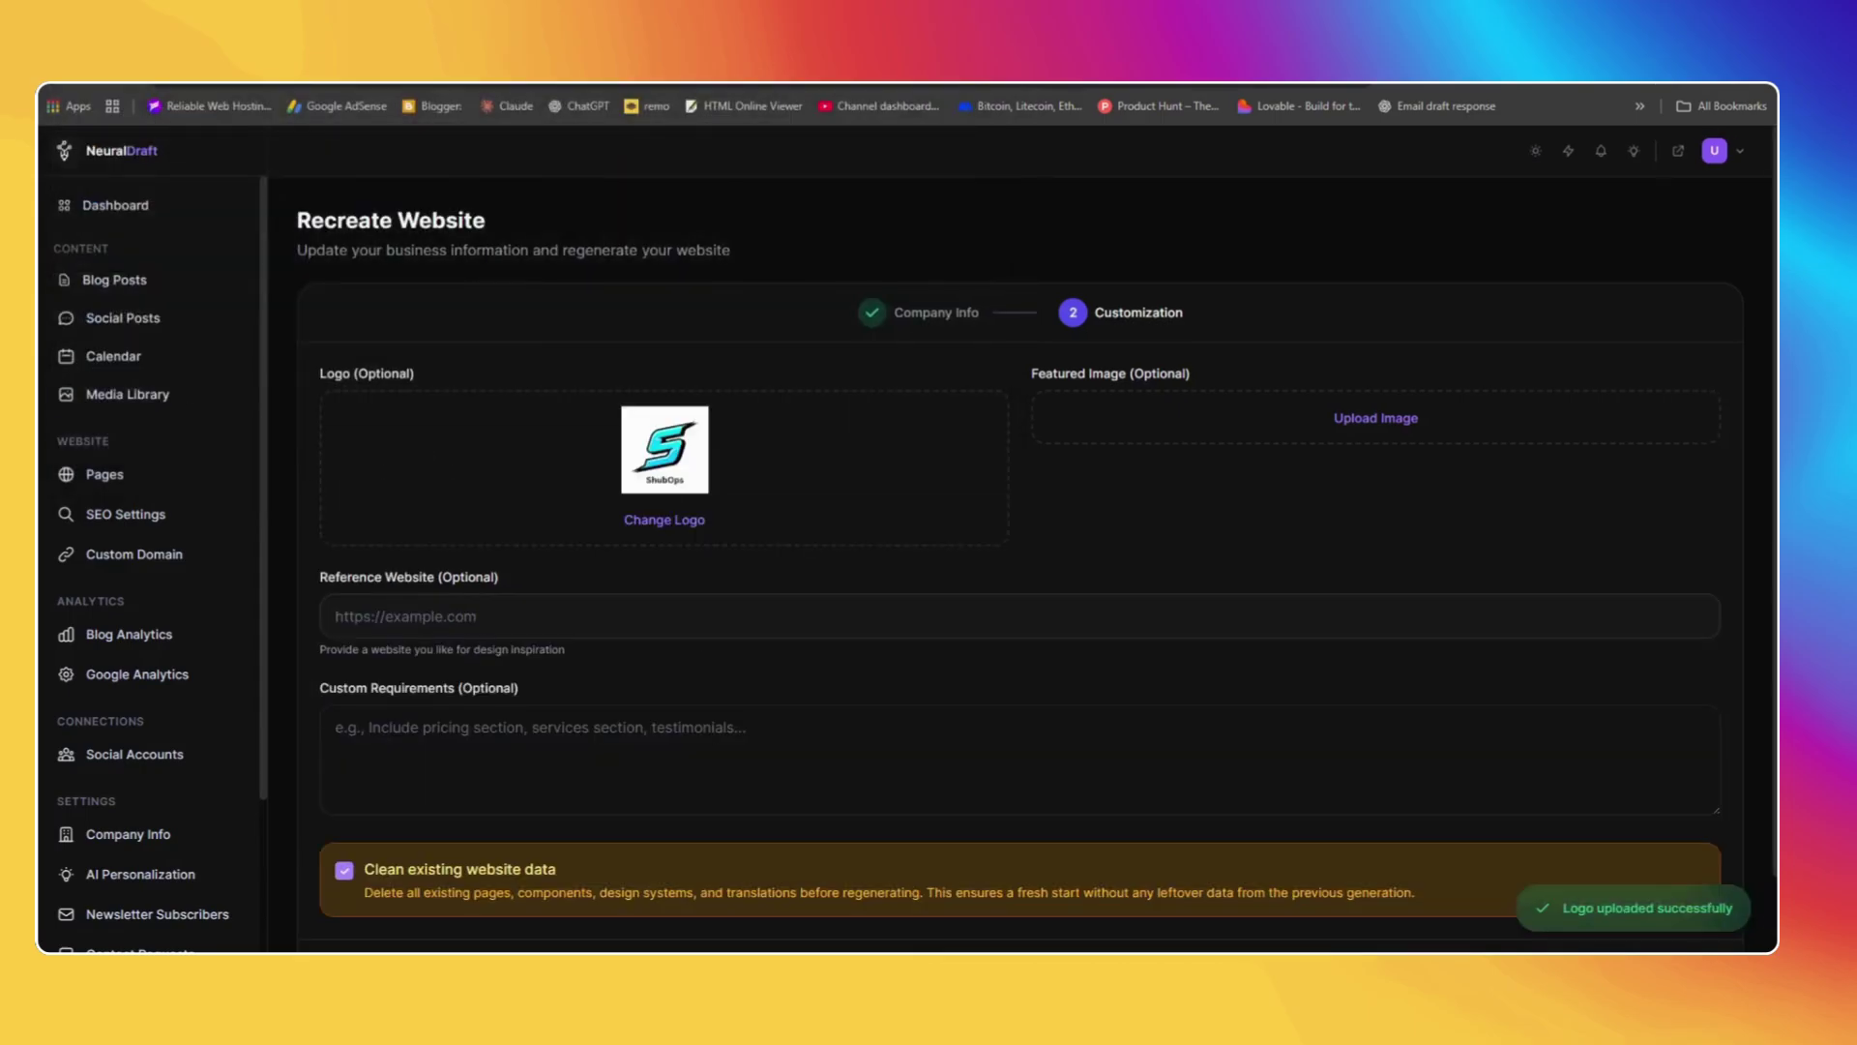
{"action": "scroll", "coordinate": [1035, 542], "scroll_direction": "down", "scroll_amount": 2}
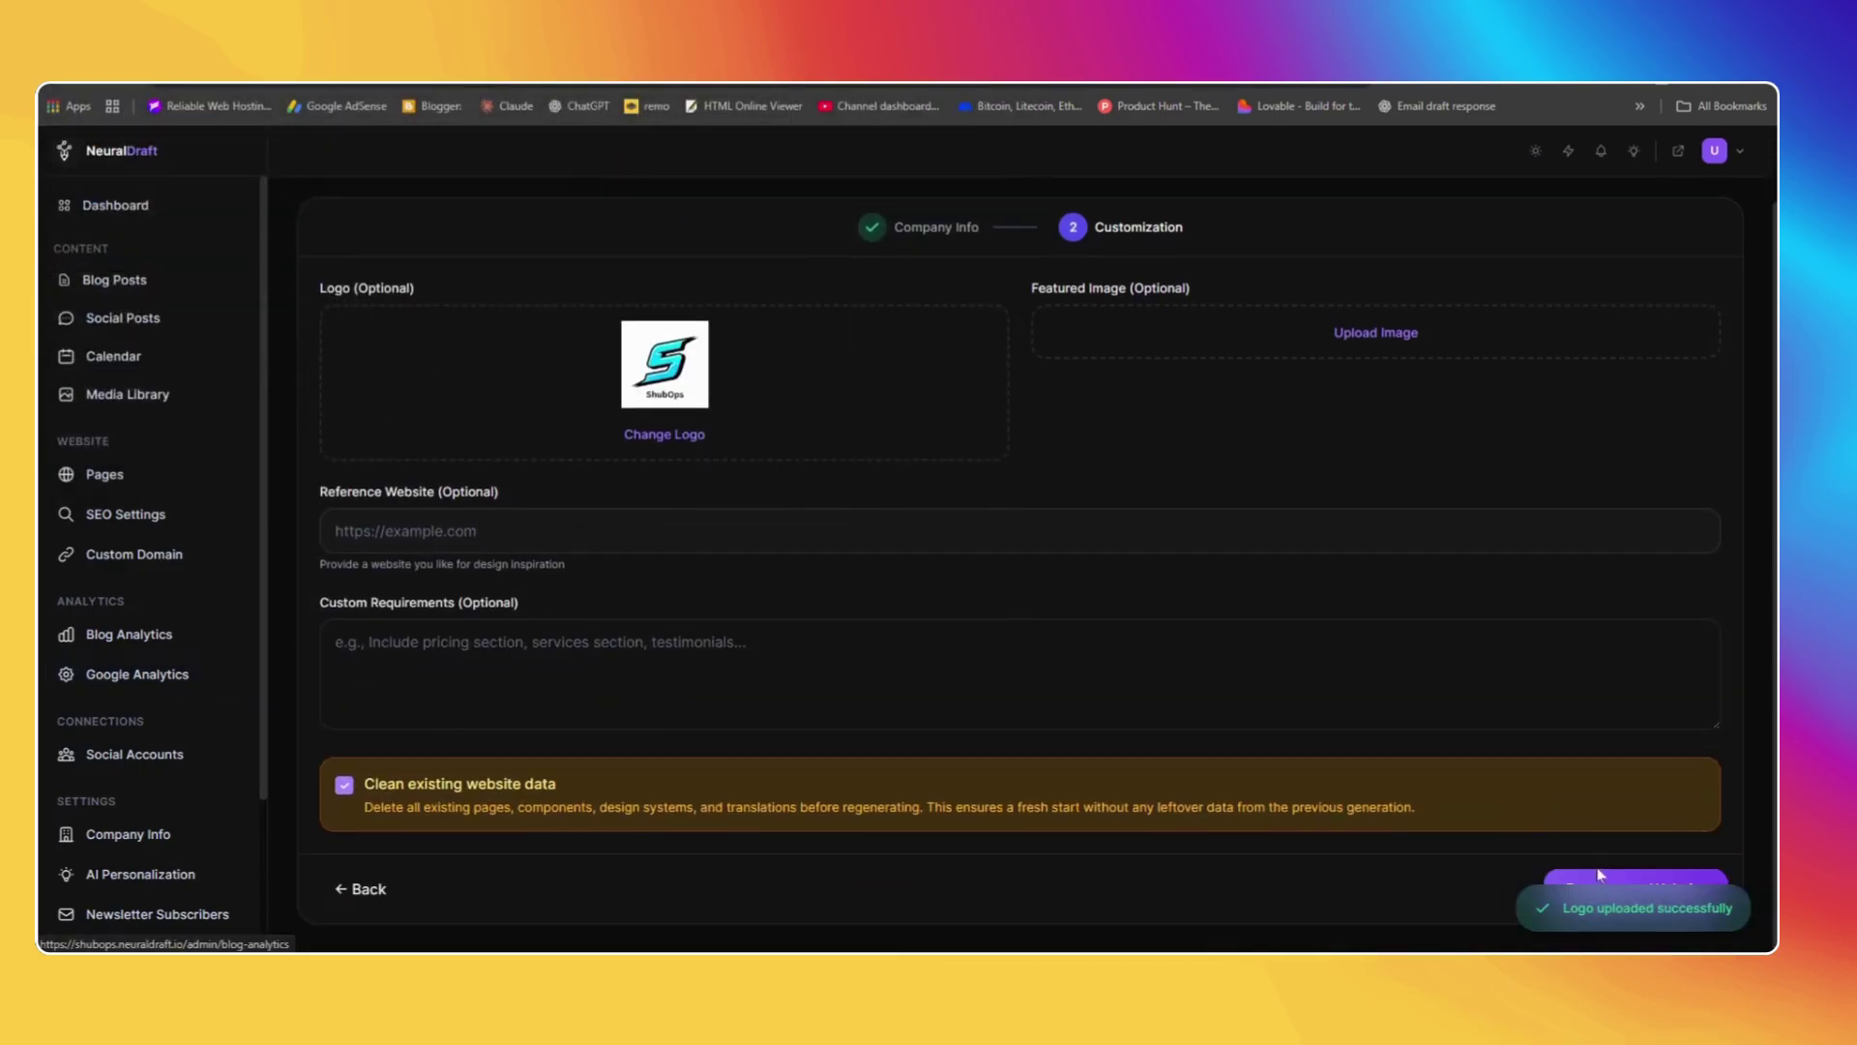
{"action": "left_click", "coordinate": [1606, 885]}
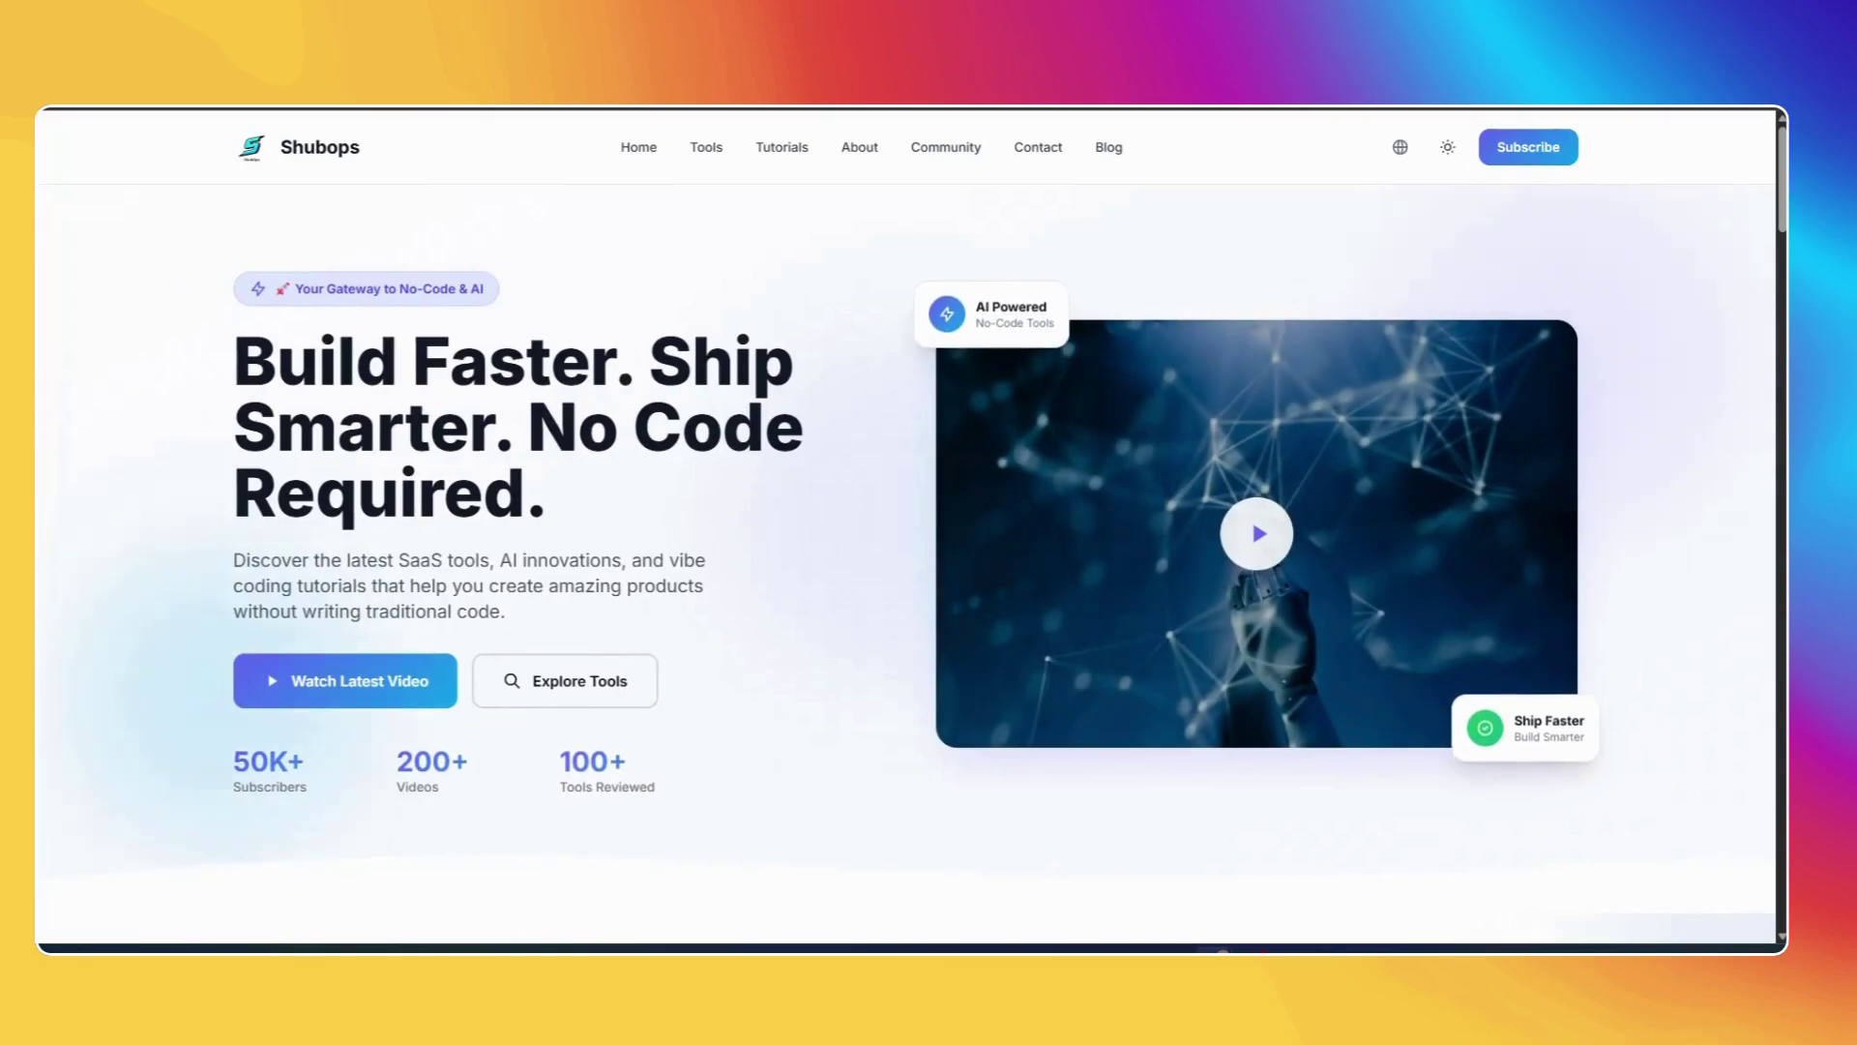
Step: Scroll below the regenerated homepage hero to the subscriber, video and tool stats
{"action": "scroll", "coordinate": [734, 531], "scroll_direction": "down", "scroll_amount": 1}
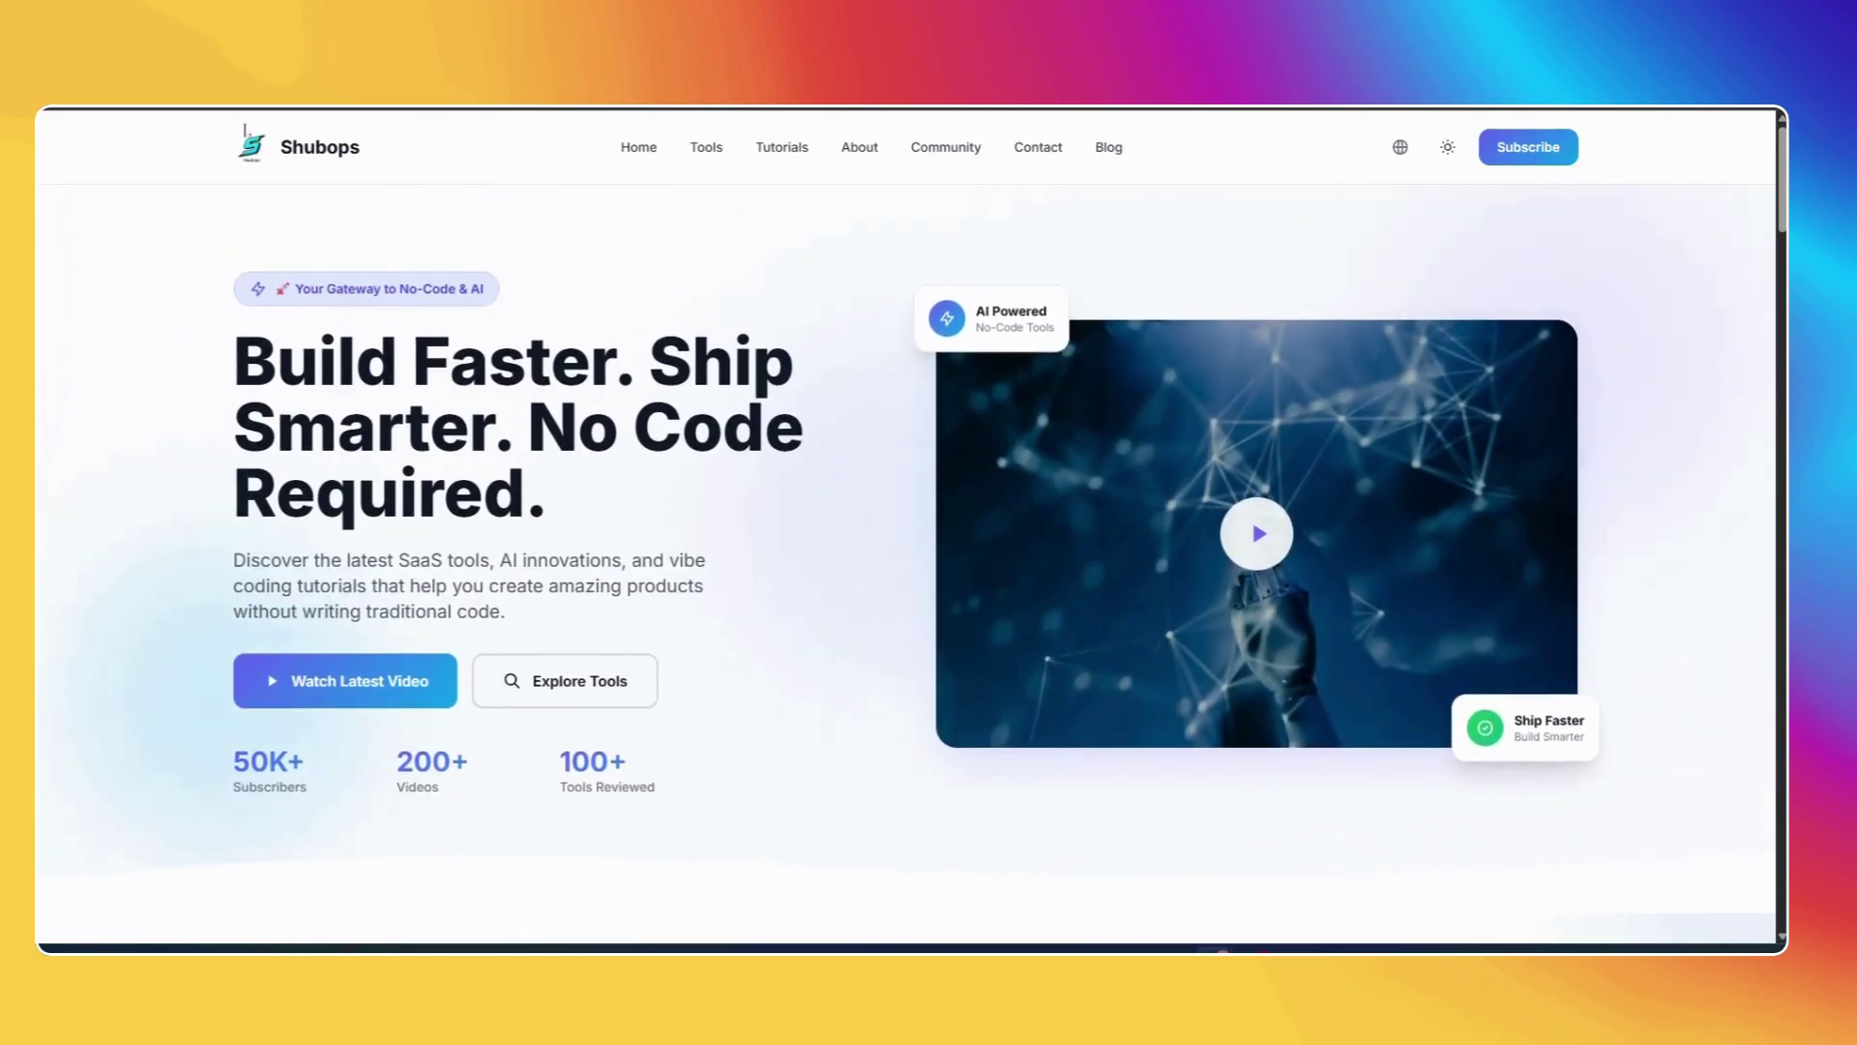
Step: Send a contact form message with name 'shubops', the user's e-mail and message 'tool'
{"action": "scroll", "coordinate": [290, 262], "scroll_direction": "down", "scroll_amount": 15}
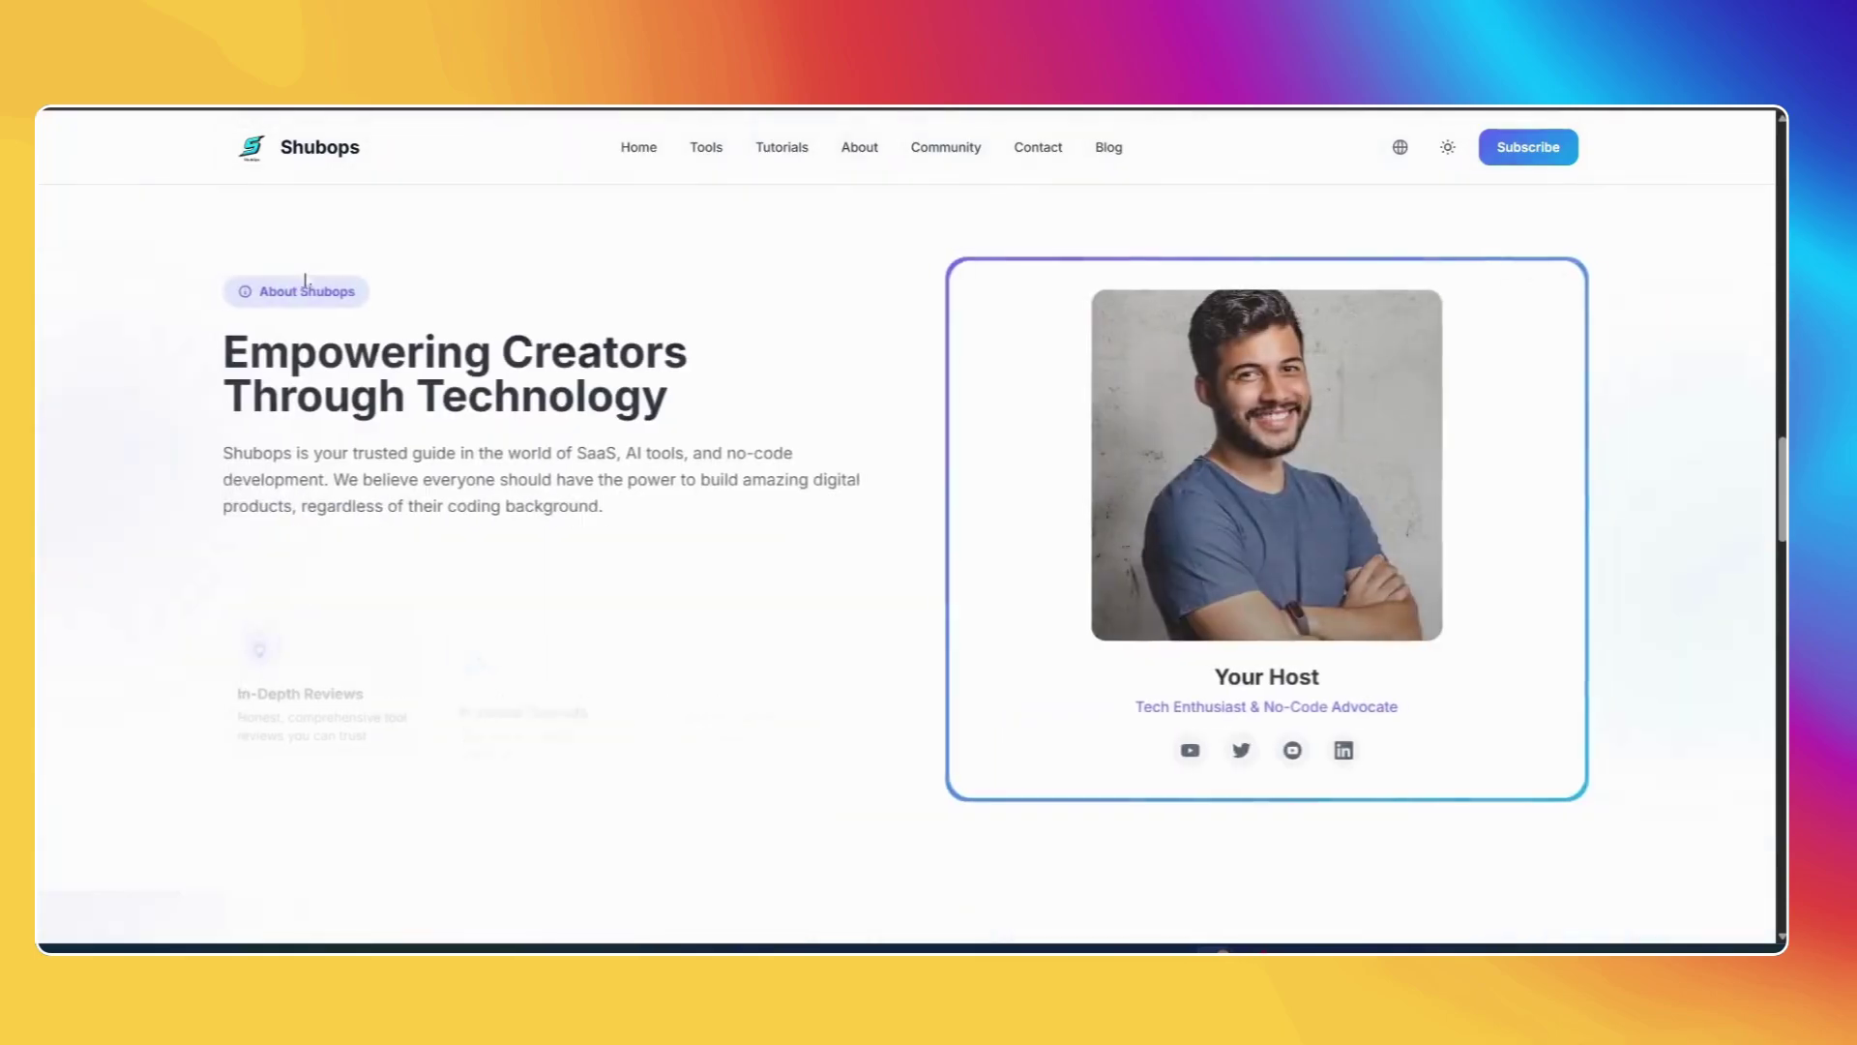
{"action": "scroll", "coordinate": [886, 645], "scroll_direction": "down", "scroll_amount": 20}
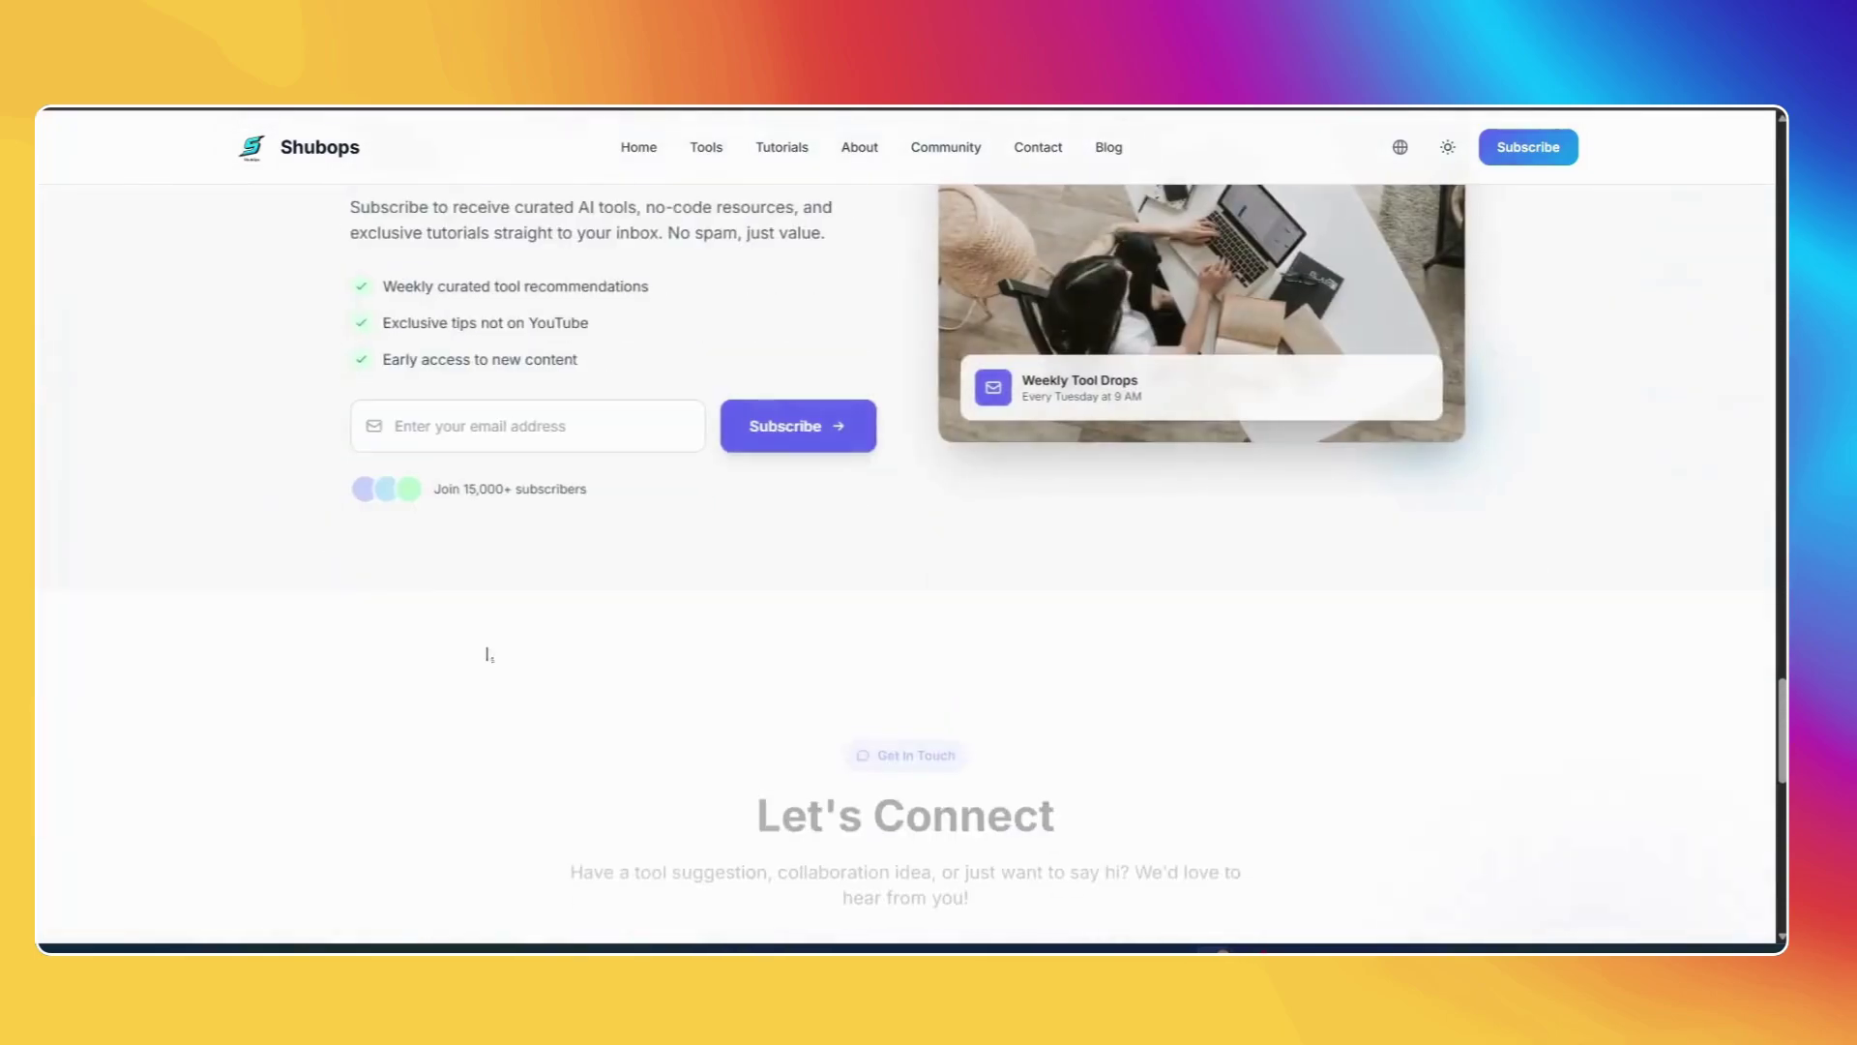
{"action": "type", "text": "shubops"}
{"action": "key", "text": "Tab"}
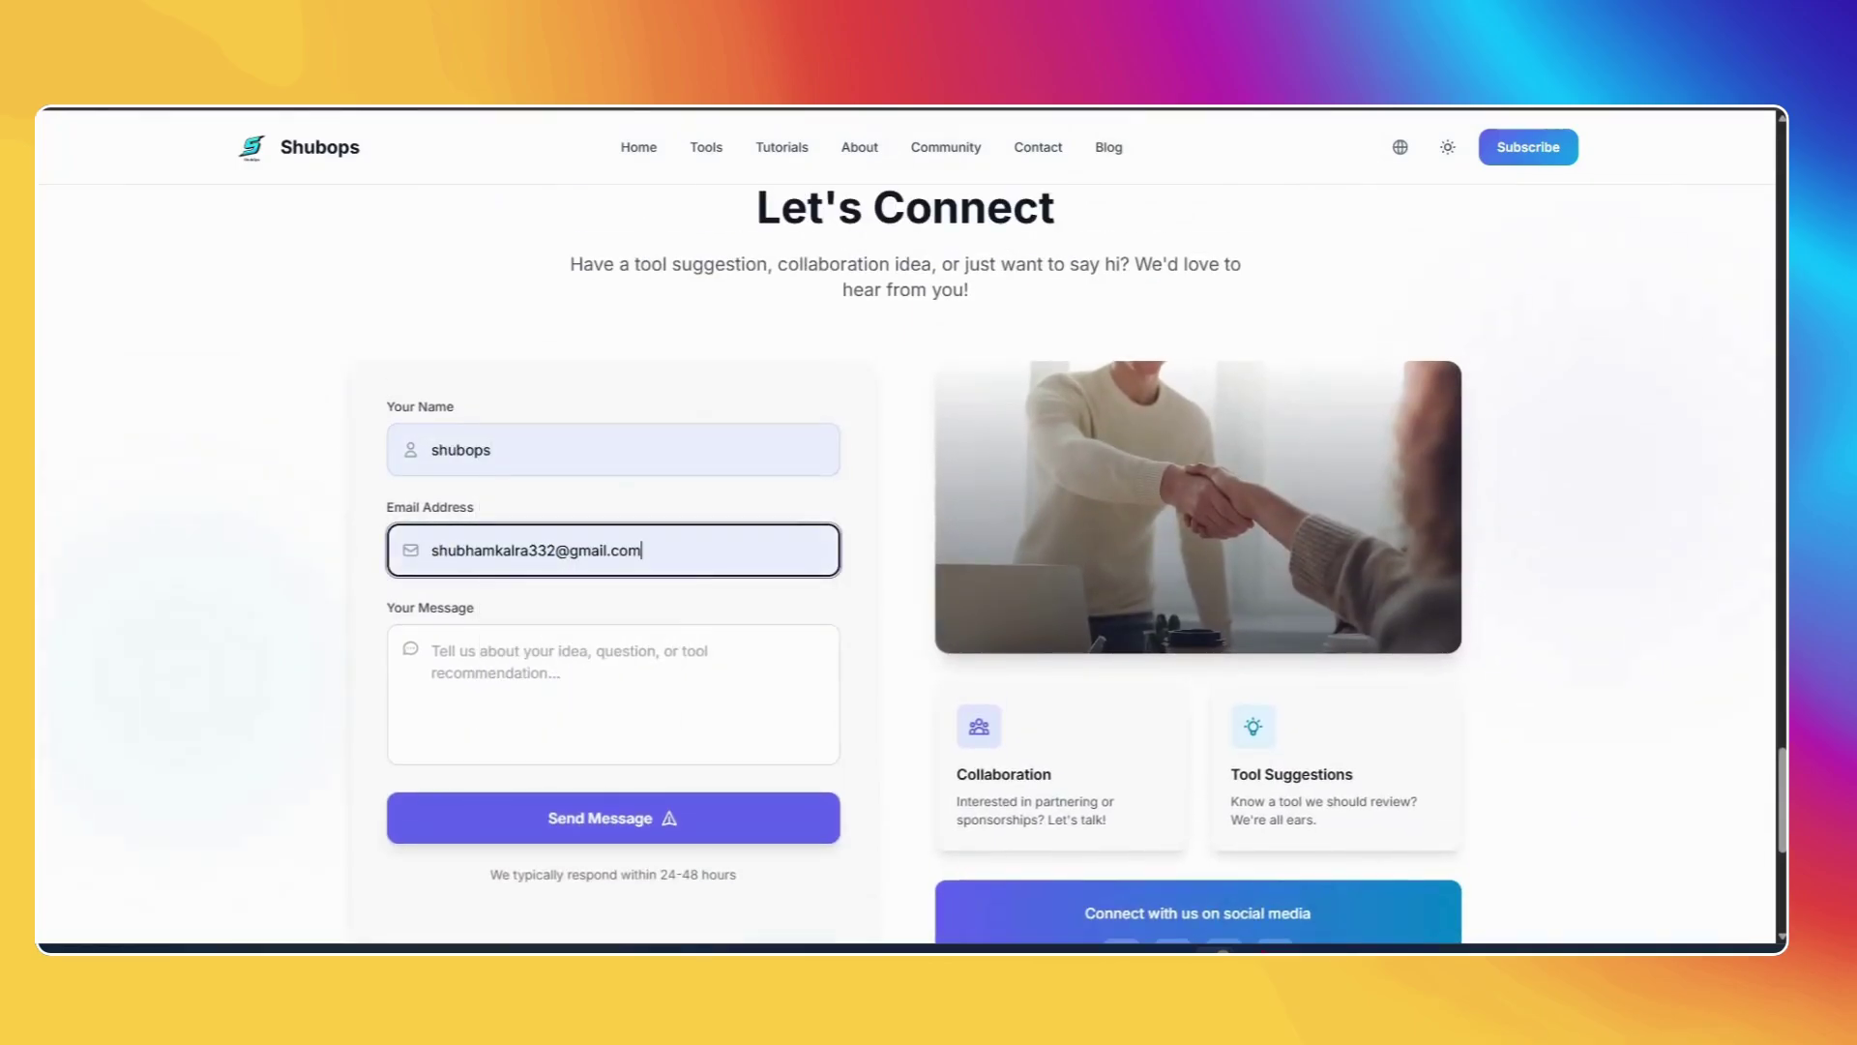
{"action": "key", "text": "Tab"}
{"action": "type", "text": "tool"}
{"action": "left_click", "coordinate": [744, 827]}
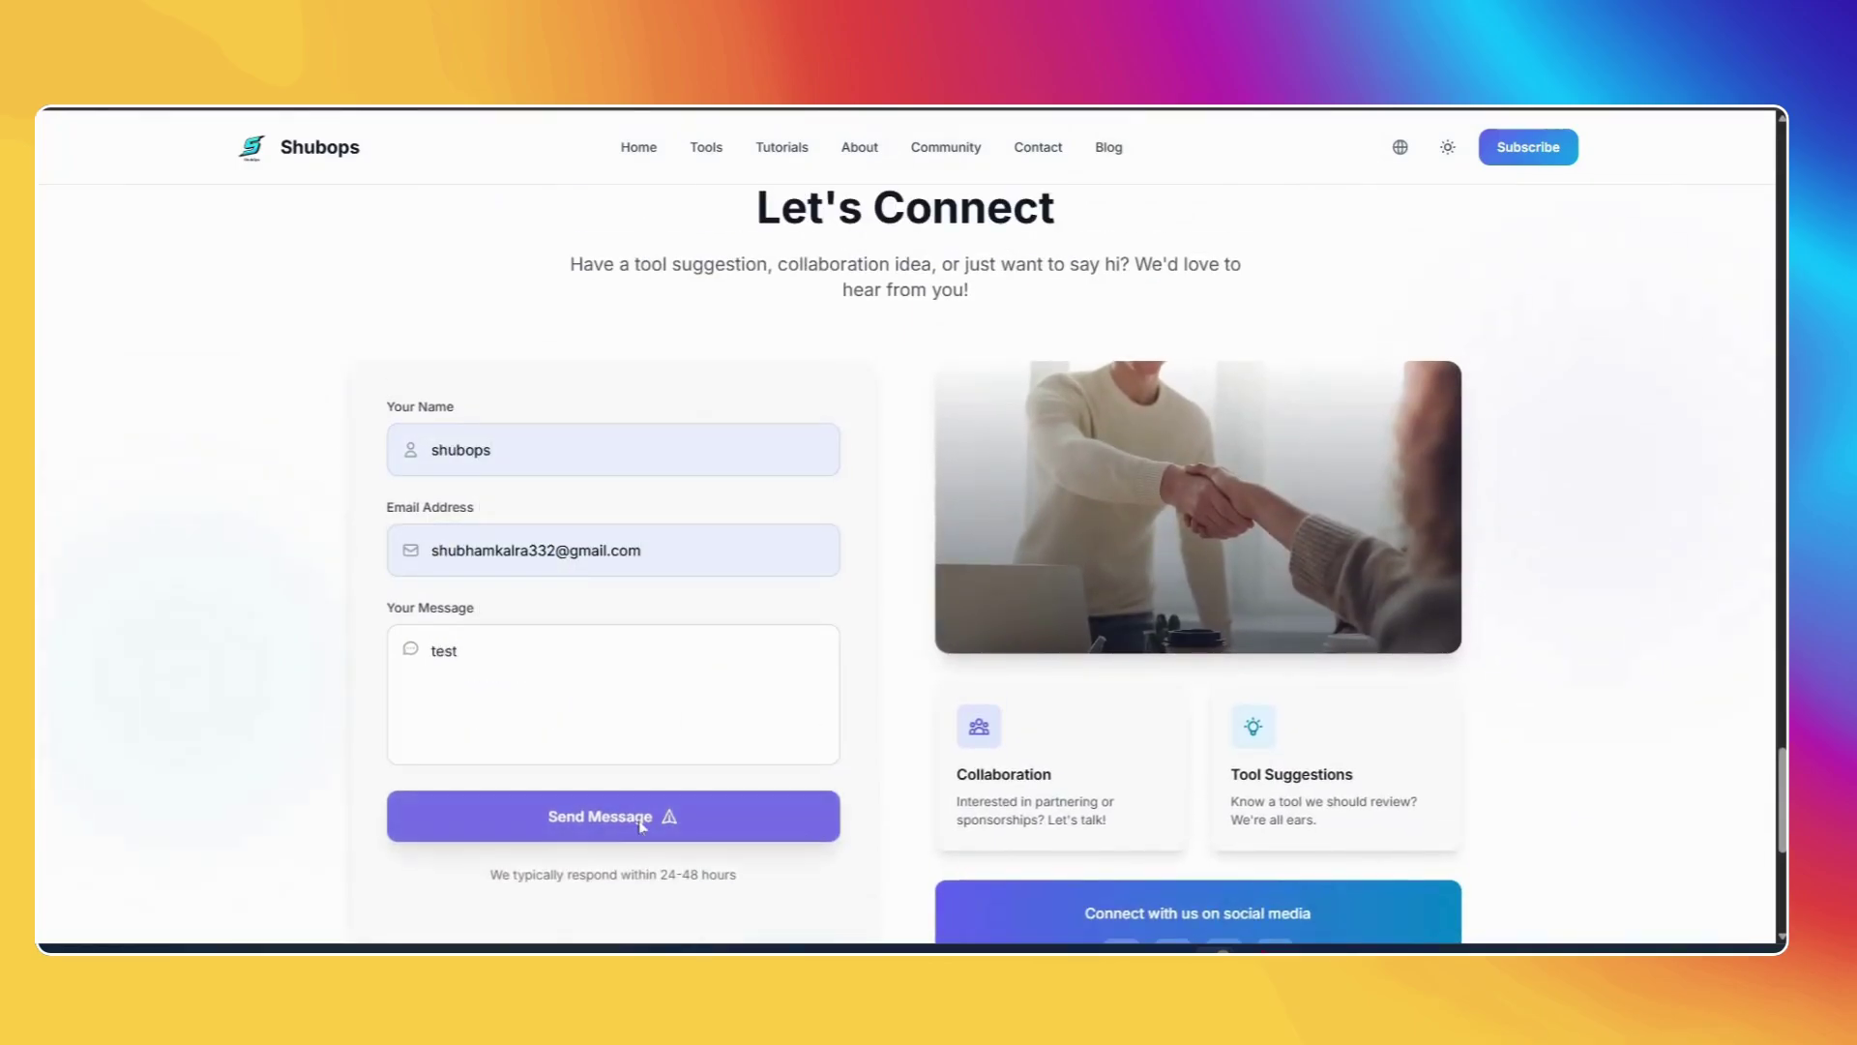
{"action": "scroll", "coordinate": [744, 859], "scroll_direction": "down", "scroll_amount": 5}
{"action": "scroll", "coordinate": [668, 821], "scroll_direction": "up", "scroll_amount": 5}
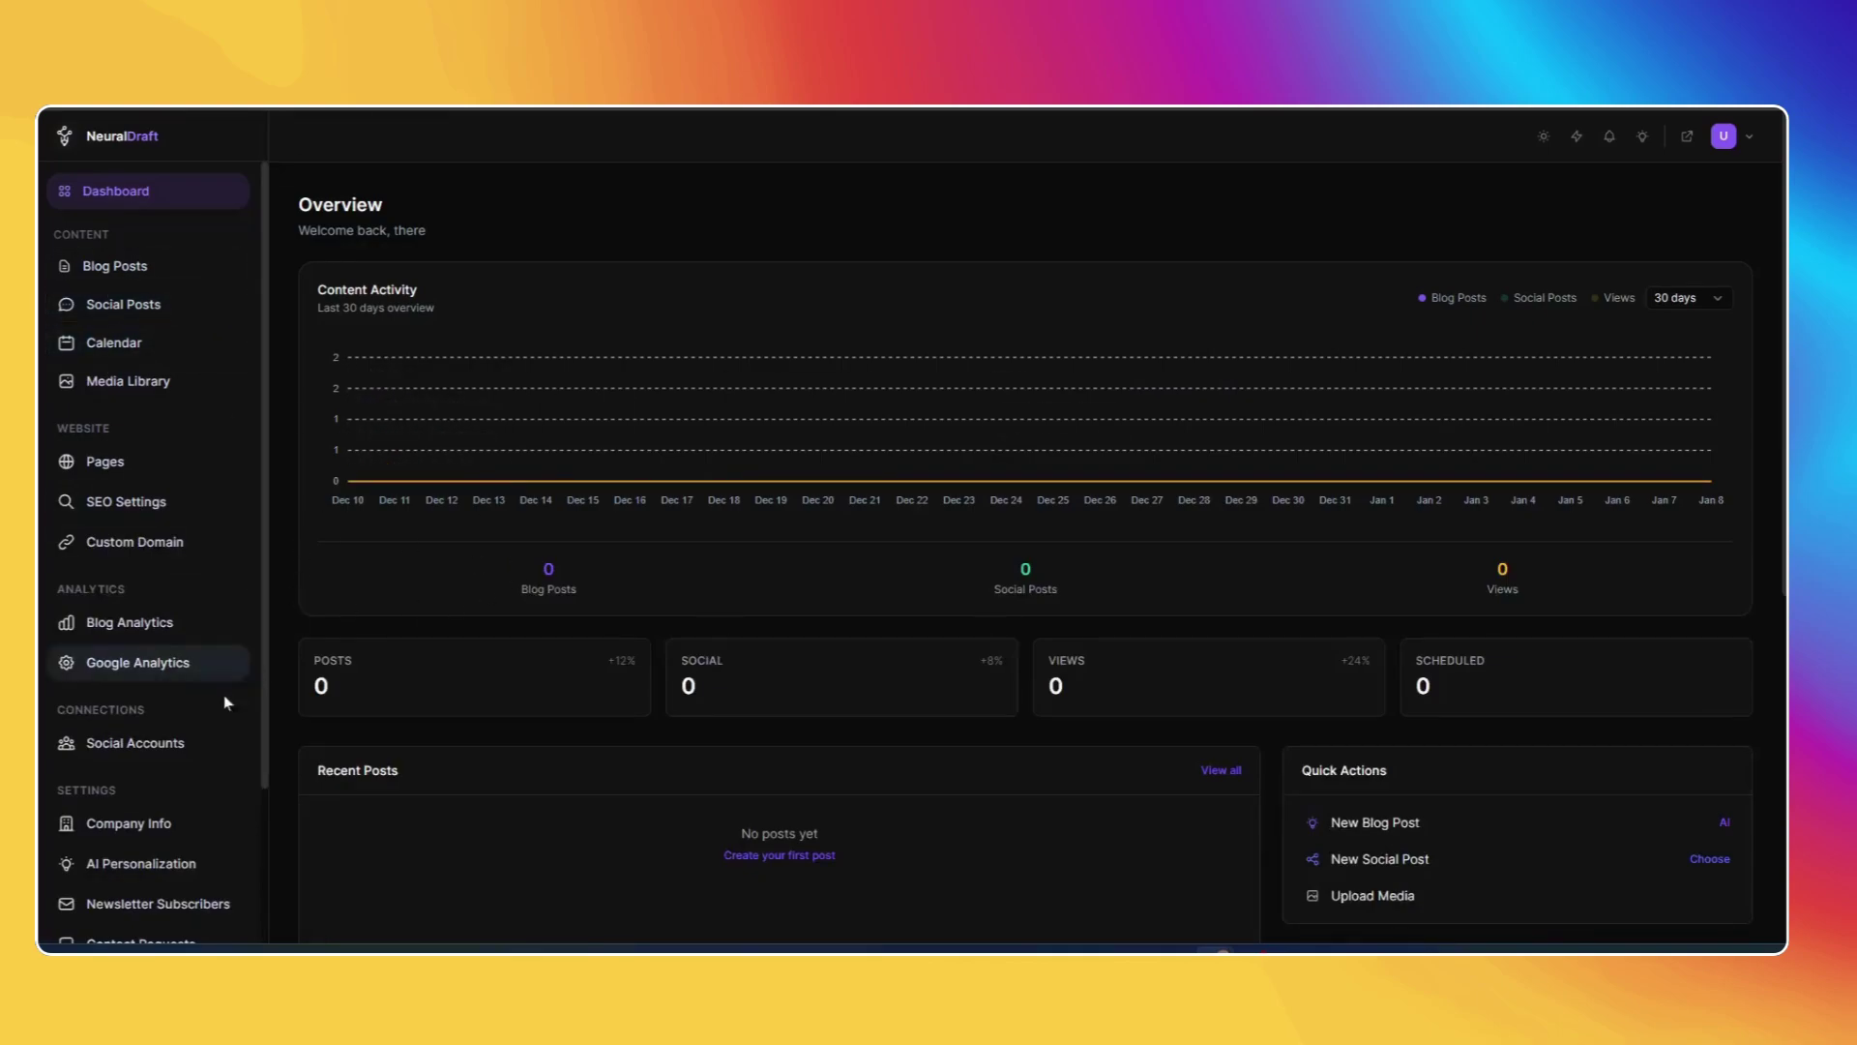
Step: Delete the test submission from Contact Requests
{"action": "scroll", "coordinate": [54, 754], "scroll_direction": "down", "scroll_amount": 2}
{"action": "left_click", "coordinate": [55, 754]}
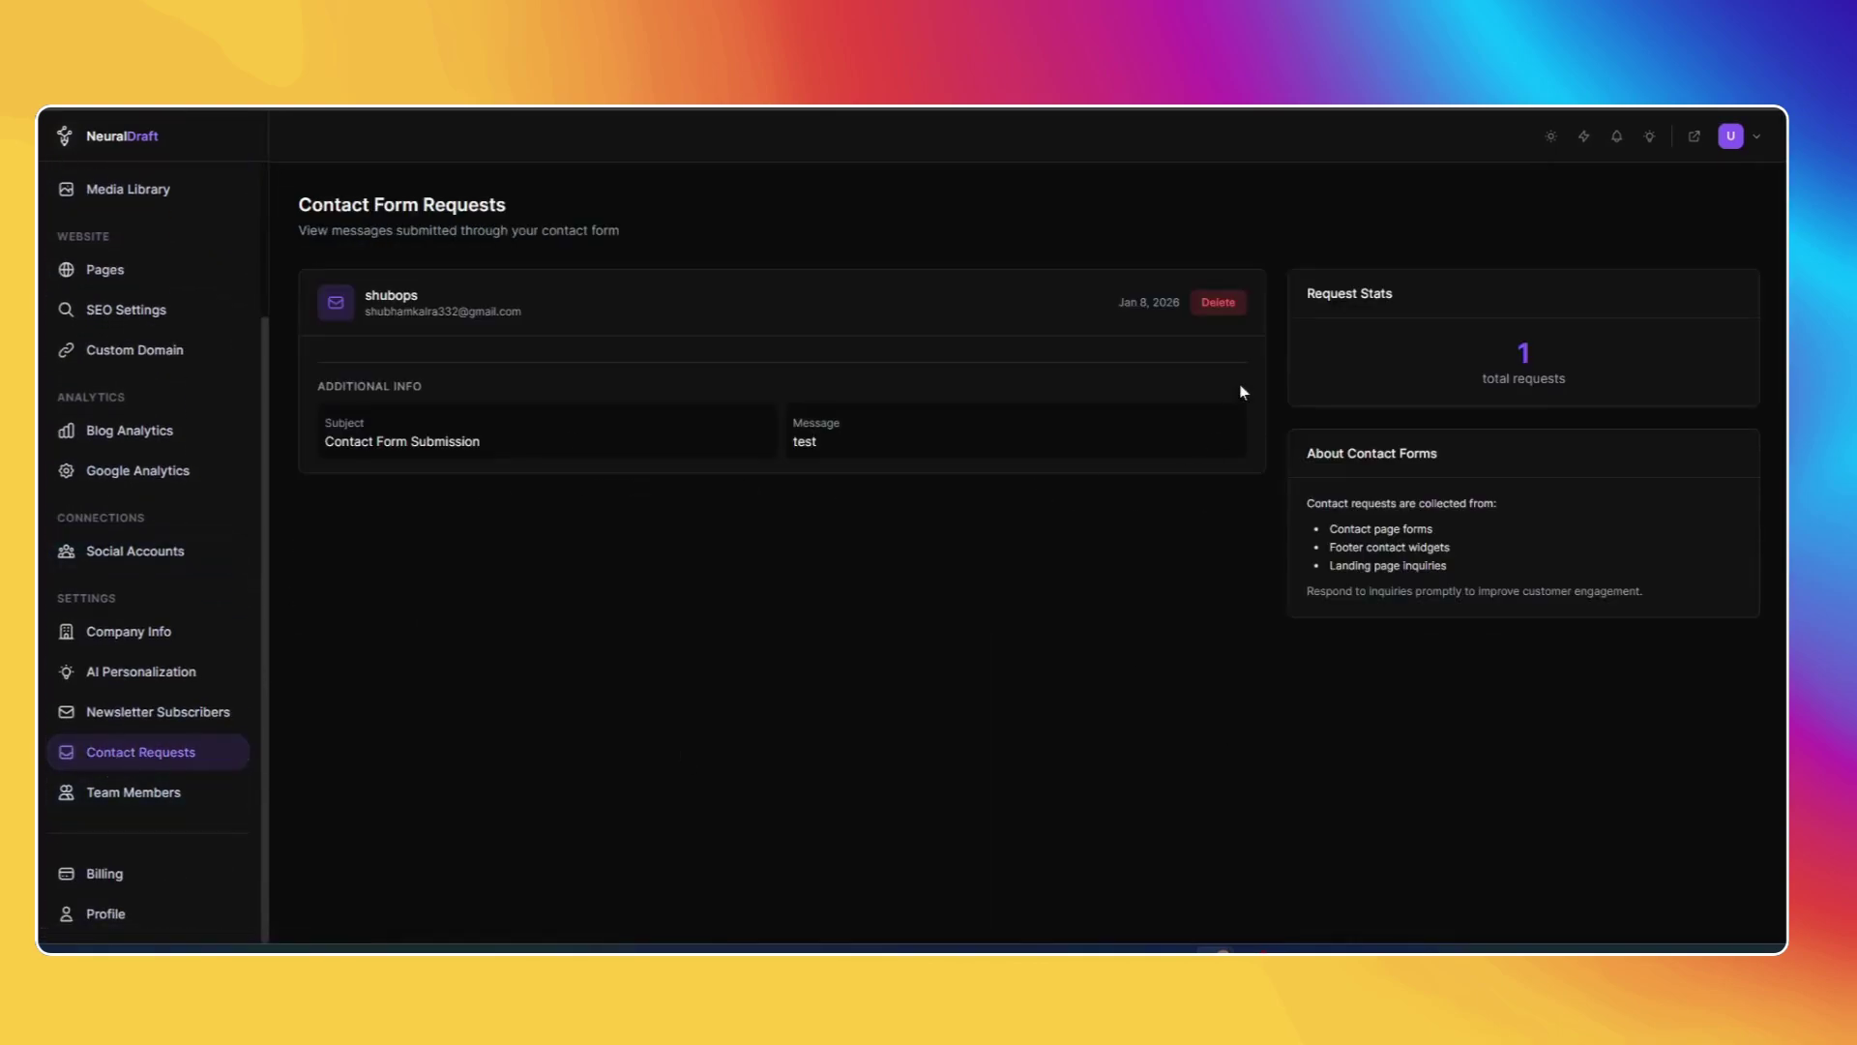
{"action": "left_click_drag", "start_coordinate": [481, 441], "coordinate": [371, 441]}
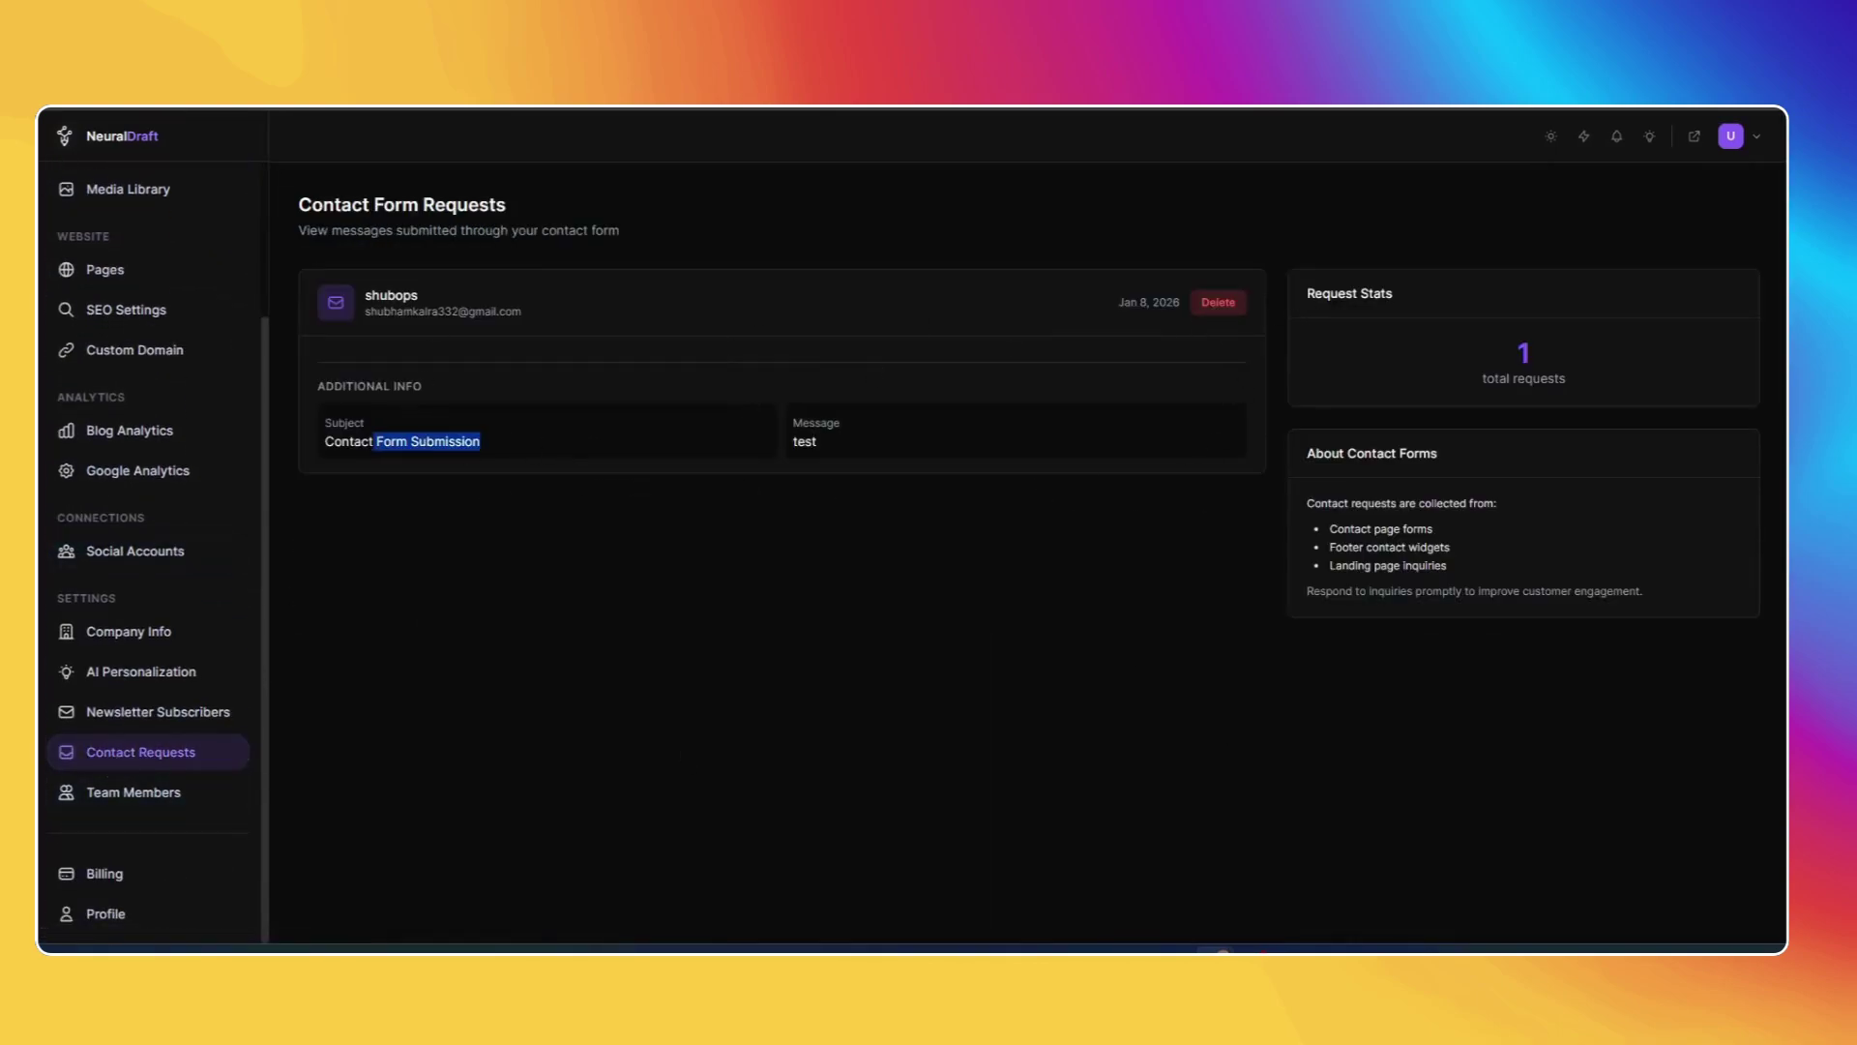
{"action": "left_click", "coordinate": [1217, 310]}
{"action": "left_click", "coordinate": [987, 176]}
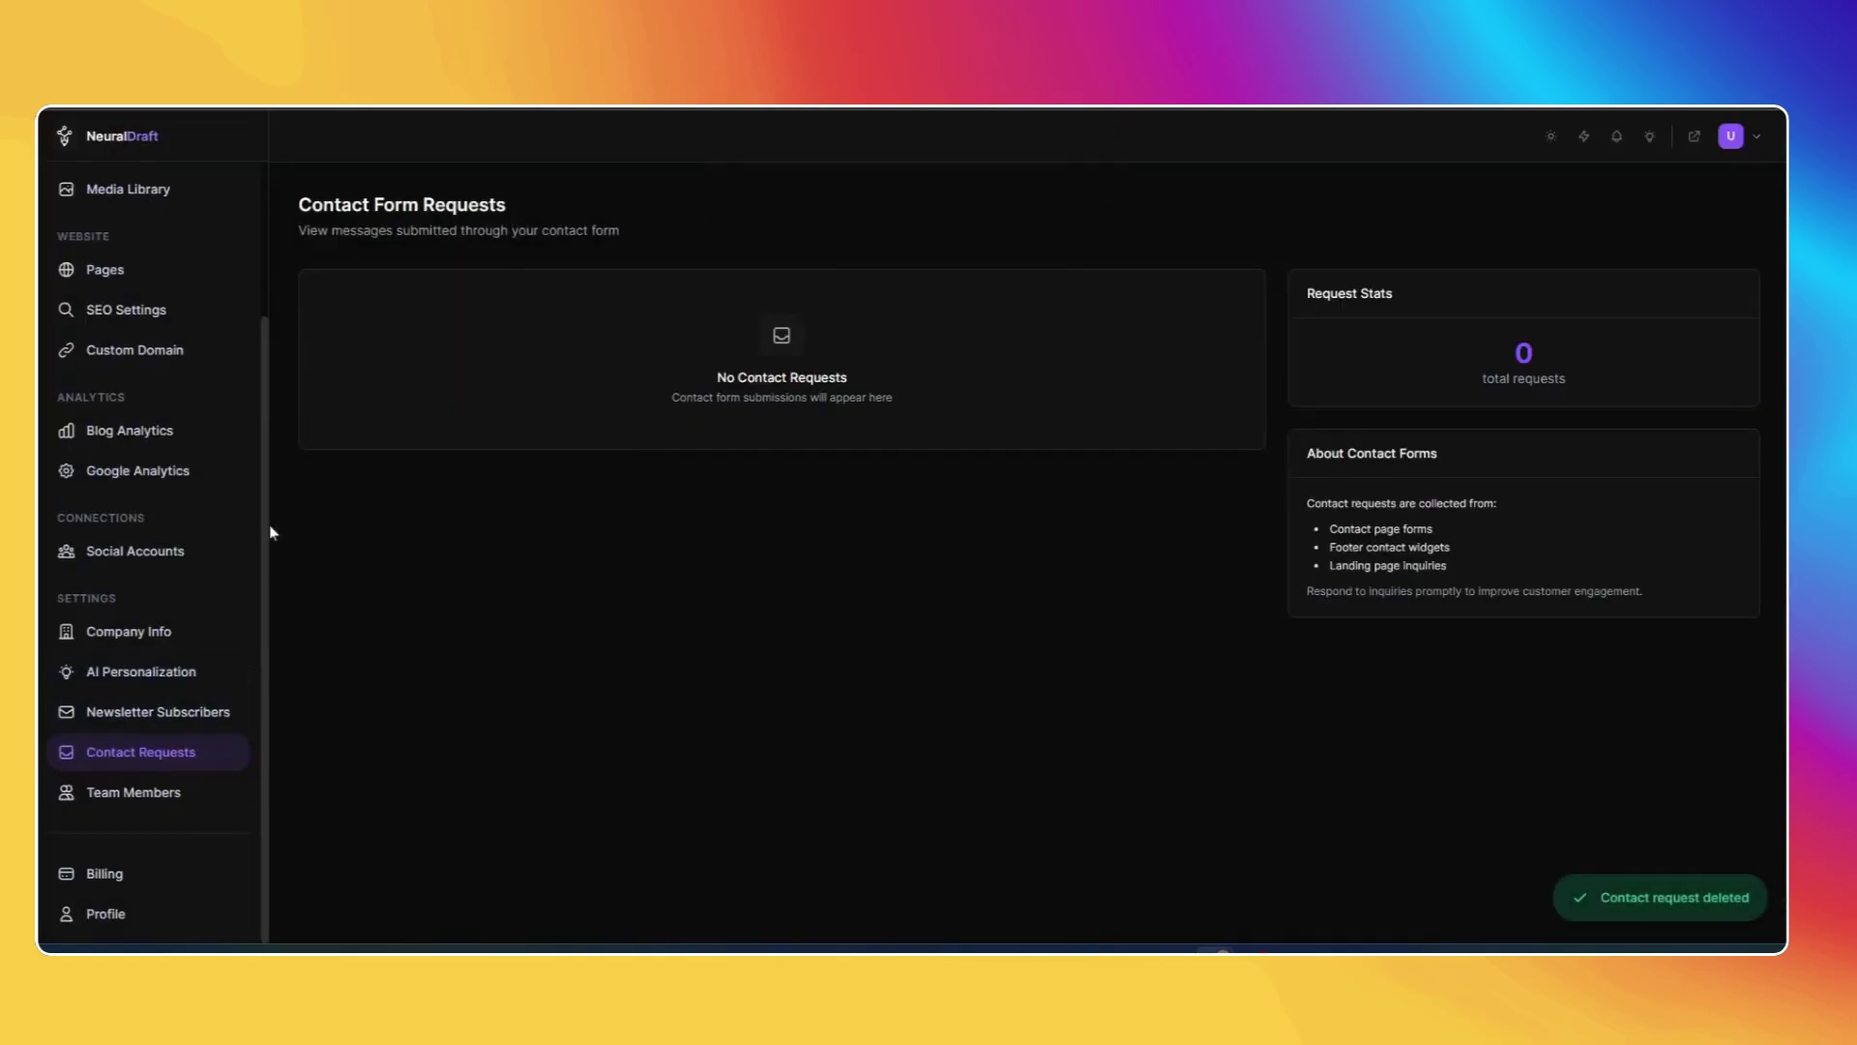
Step: Go to the Blog Posts section and open the Shubops site's blog page
{"action": "scroll", "coordinate": [145, 522], "scroll_direction": "up", "scroll_amount": 5}
{"action": "left_click", "coordinate": [107, 264]}
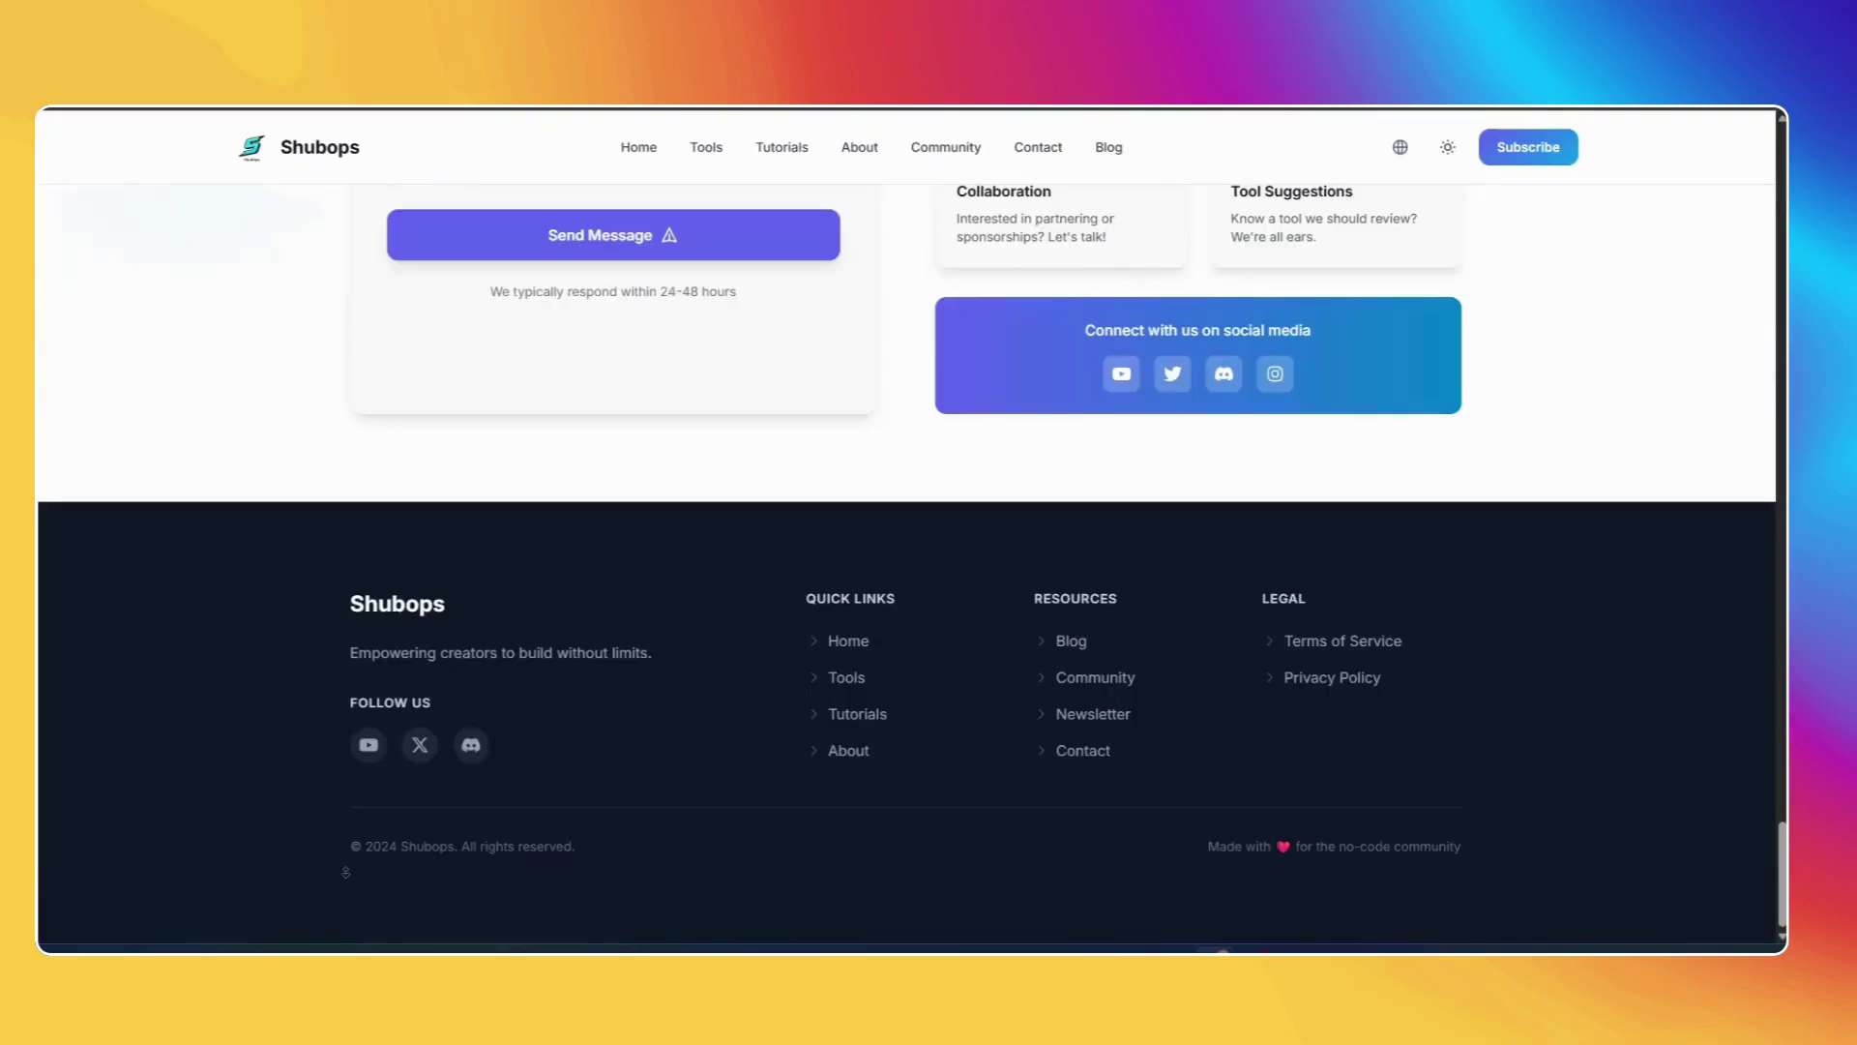
{"action": "left_click", "coordinate": [1077, 642]}
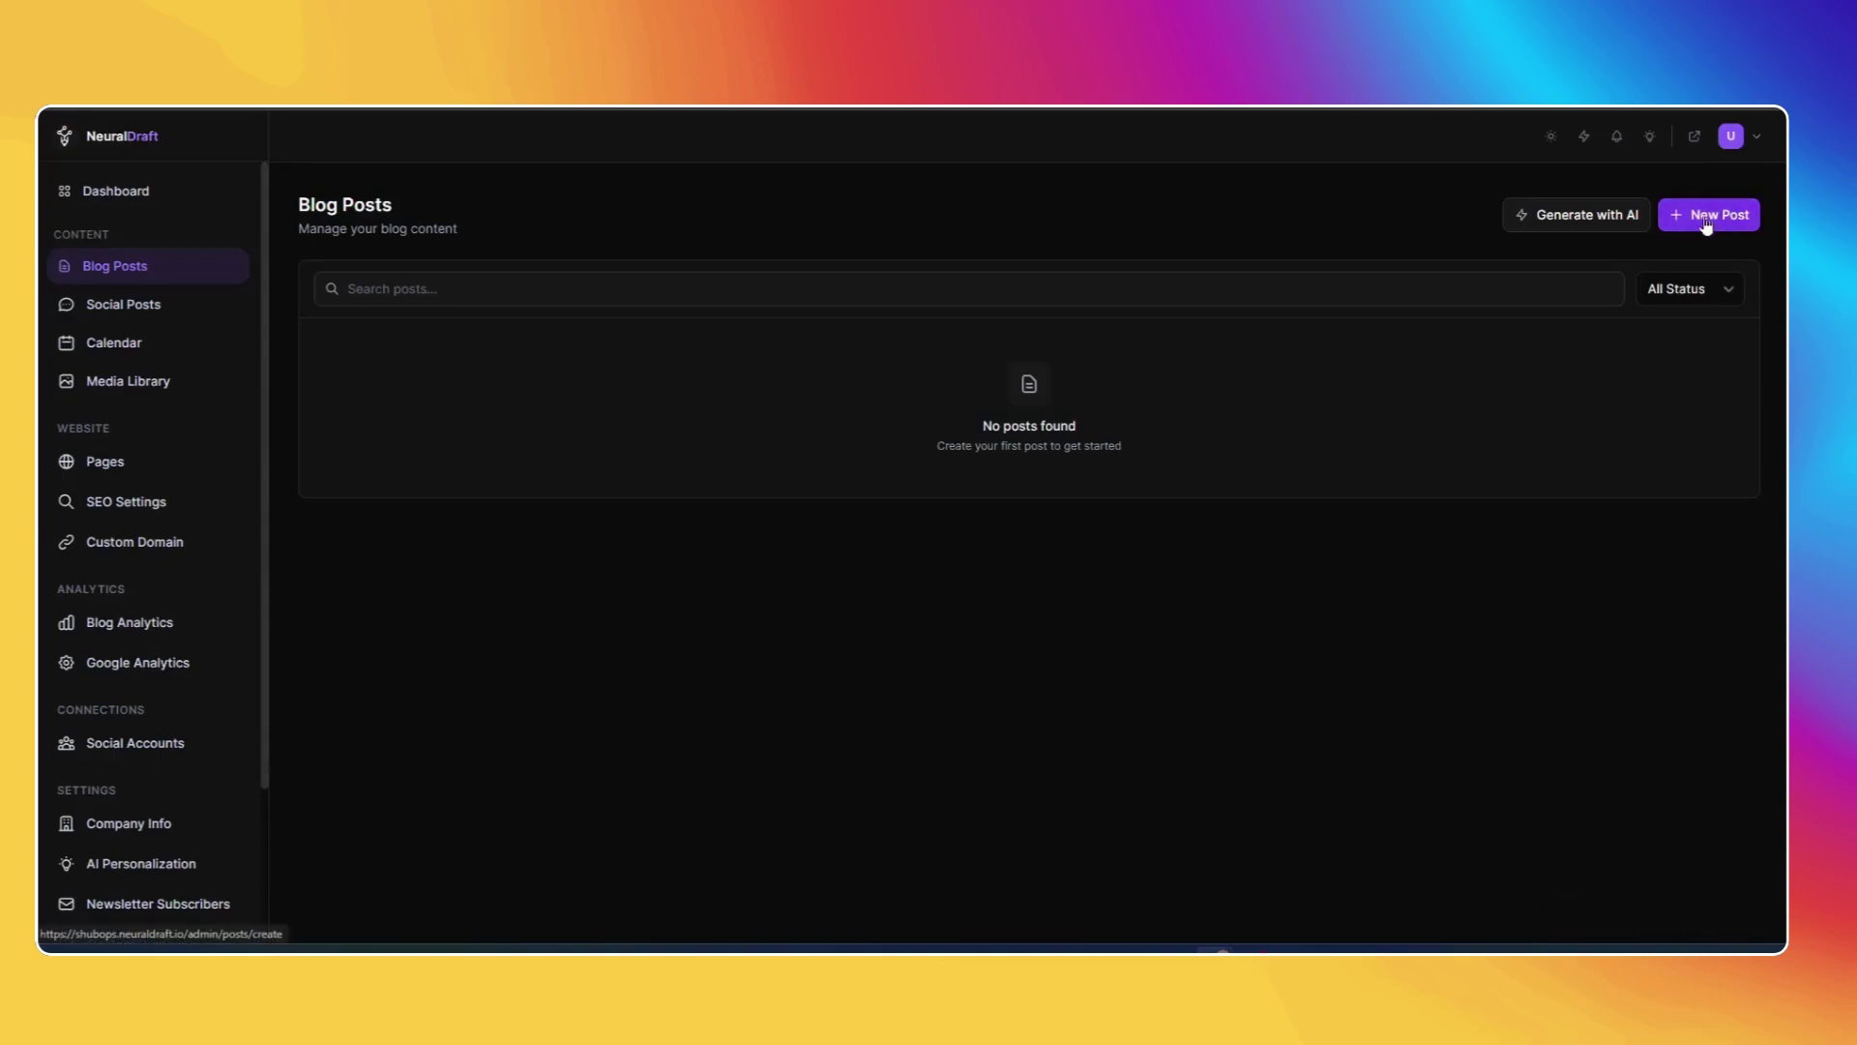
Step: Generate an Educational, 1000-word AI blog post on 'From Zero Code to Vibe Coding'
{"action": "left_click", "coordinate": [1616, 216]}
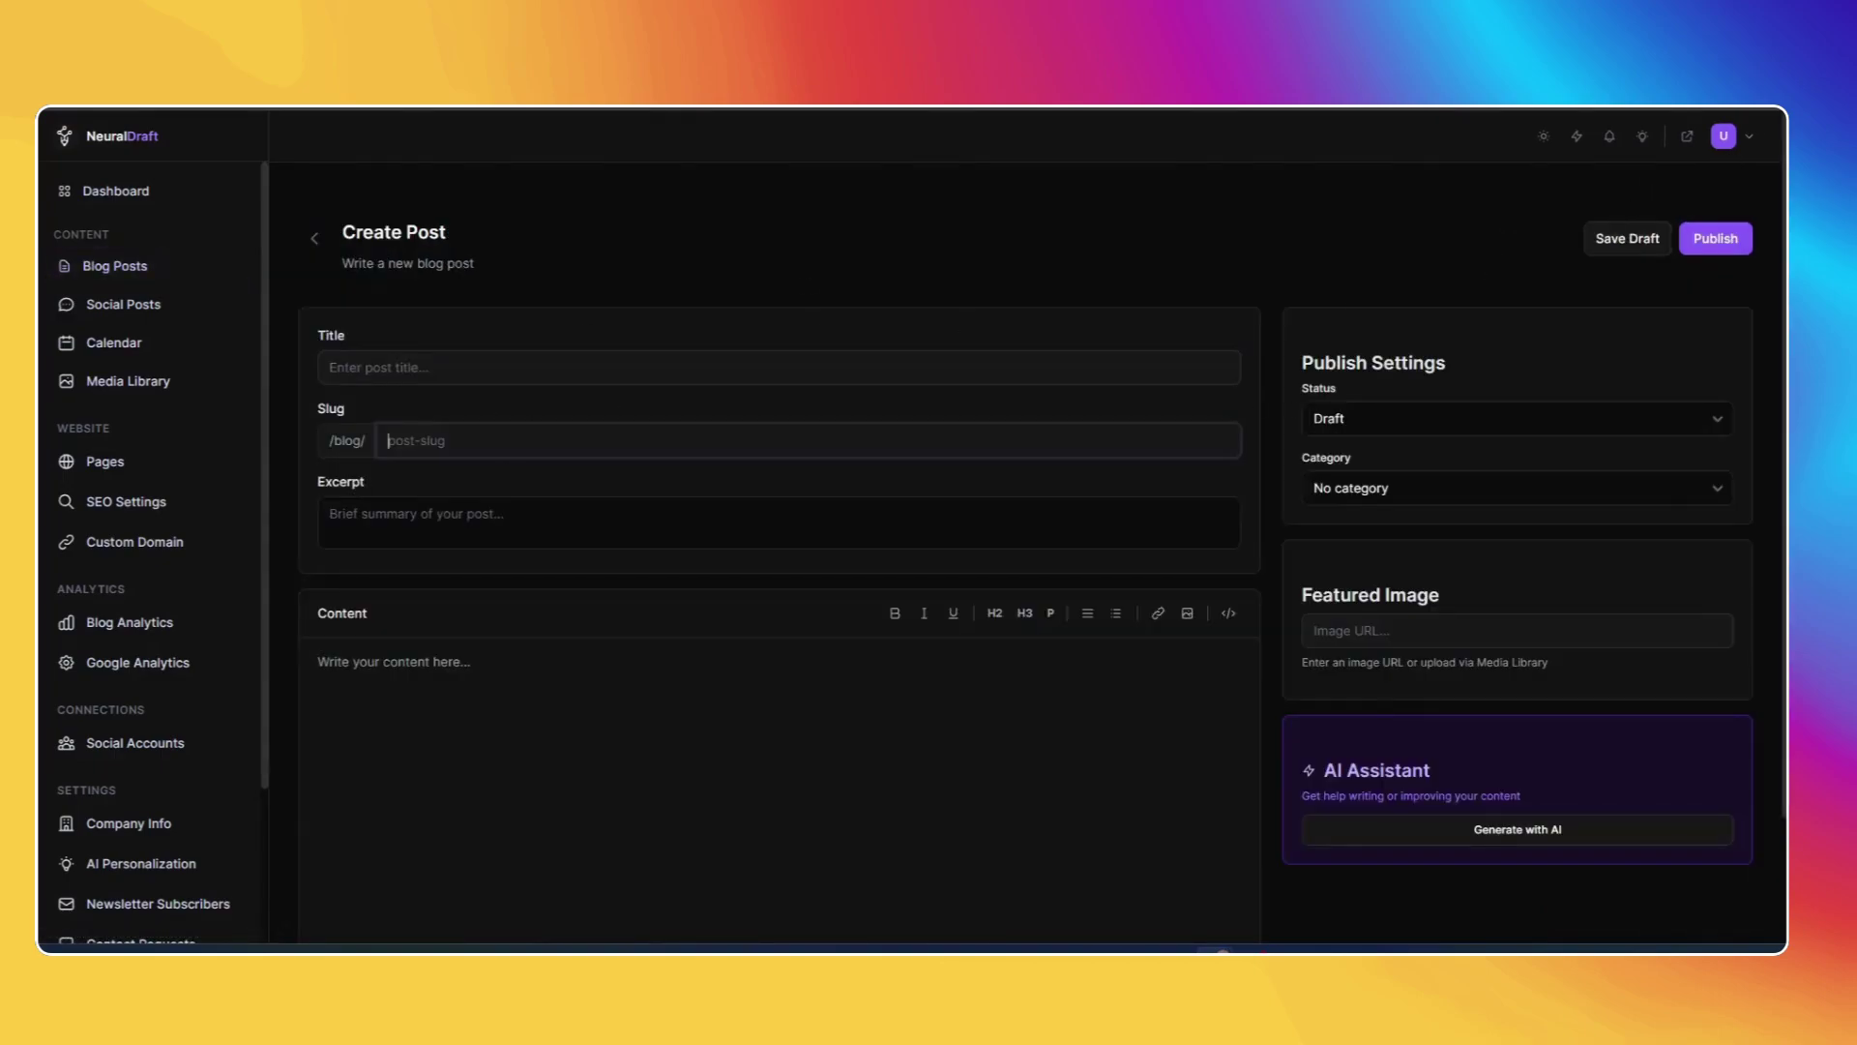
{"action": "scroll", "coordinate": [1310, 594], "scroll_direction": "down", "scroll_amount": 2}
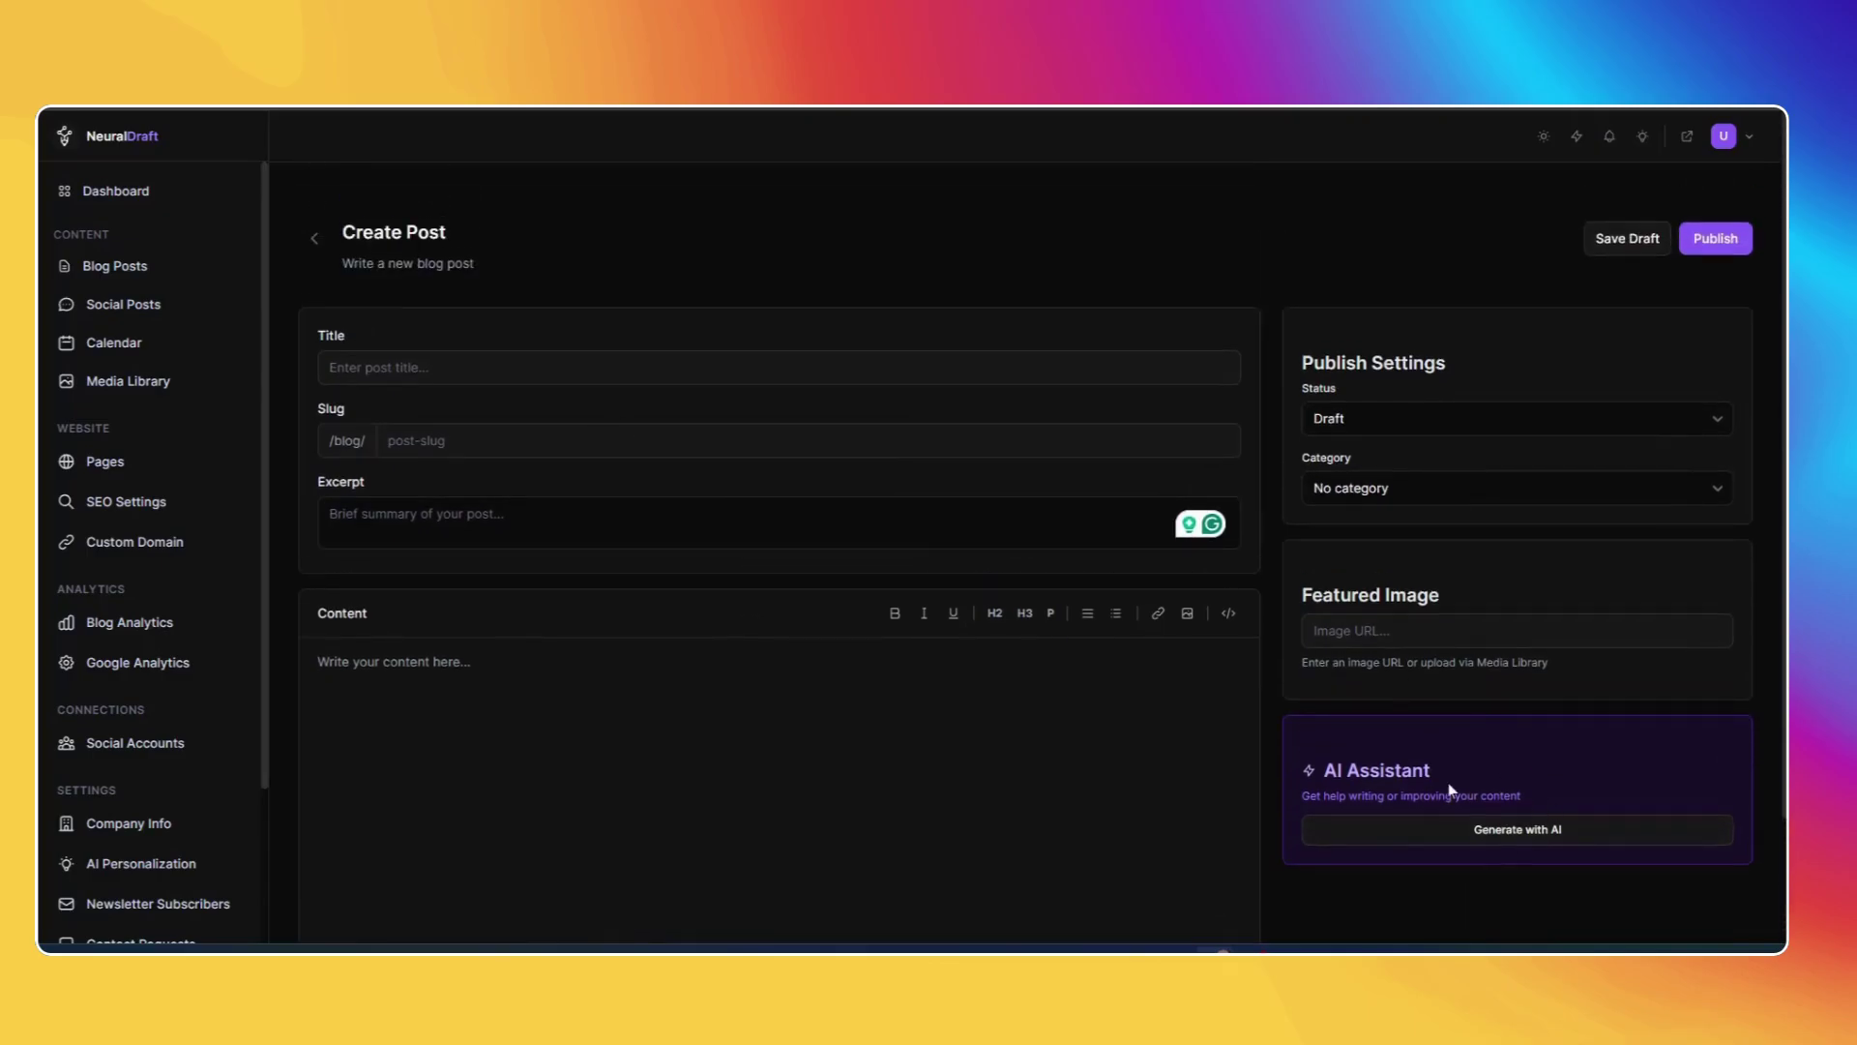
{"action": "left_click", "coordinate": [1538, 228]}
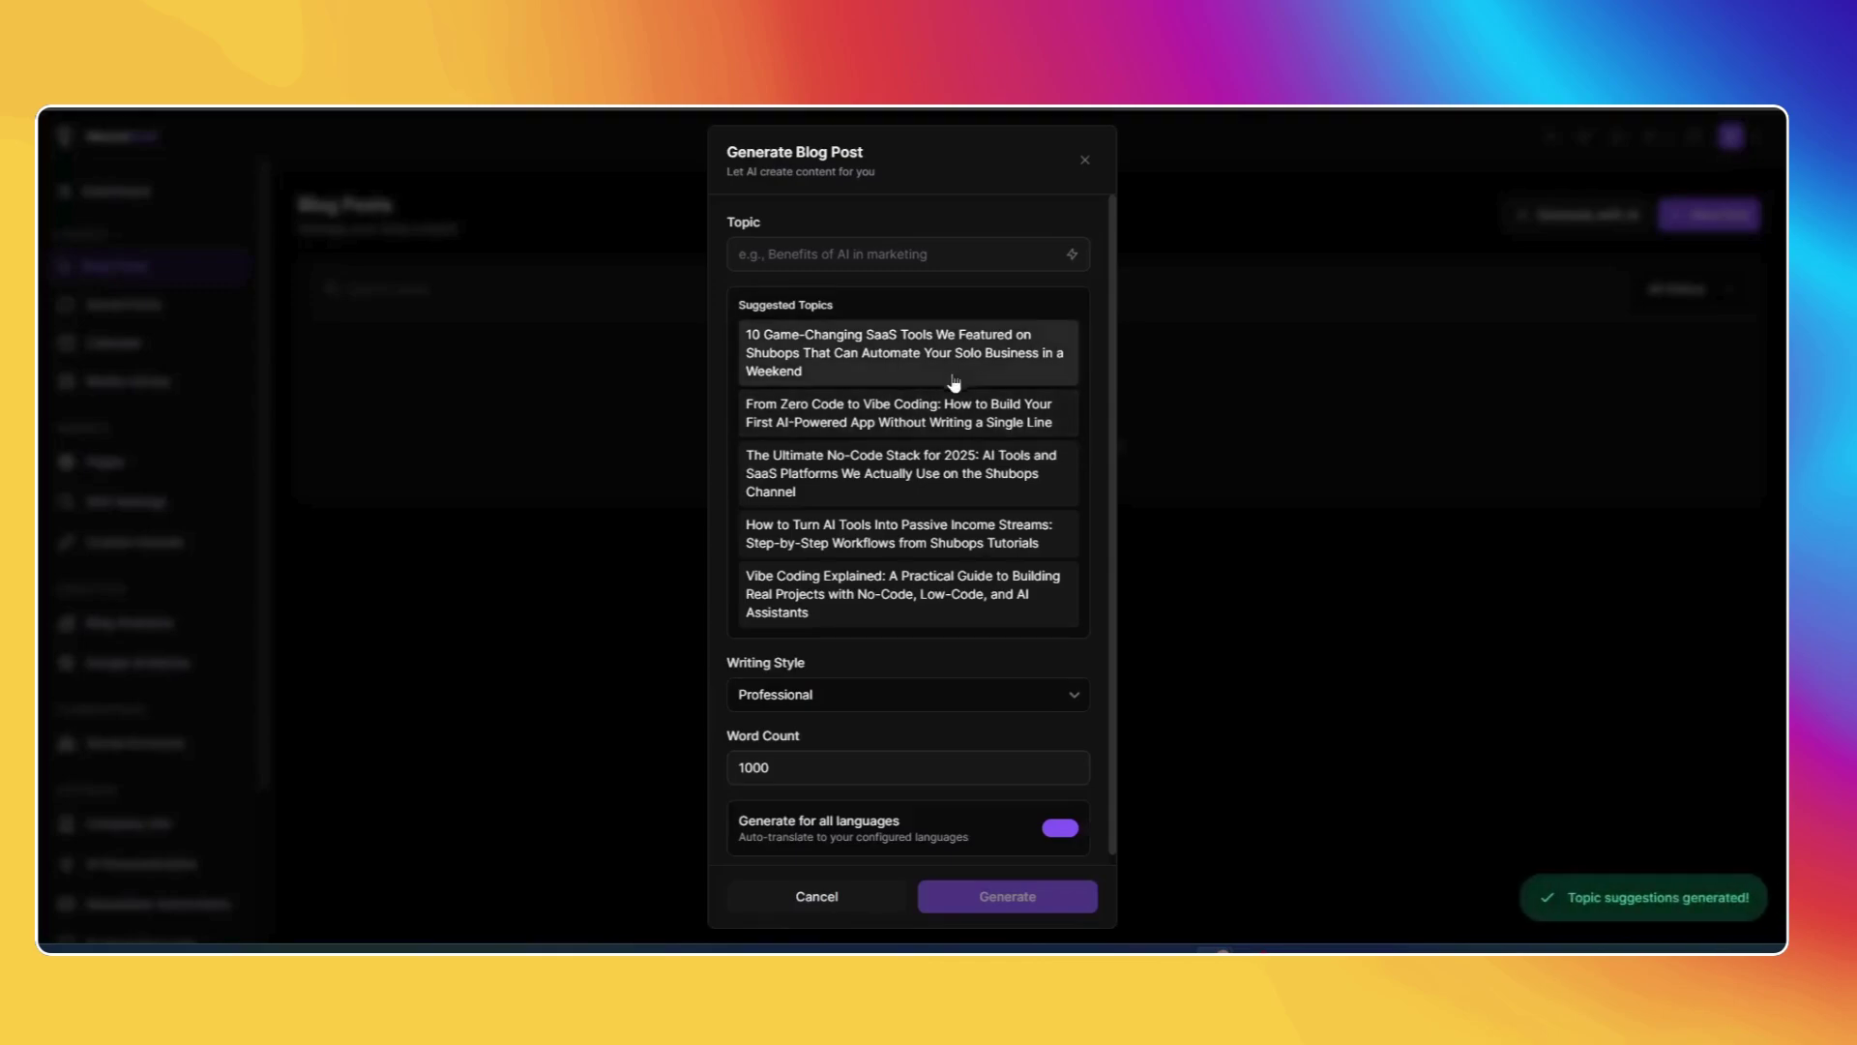
{"action": "left_click", "coordinate": [996, 414]}
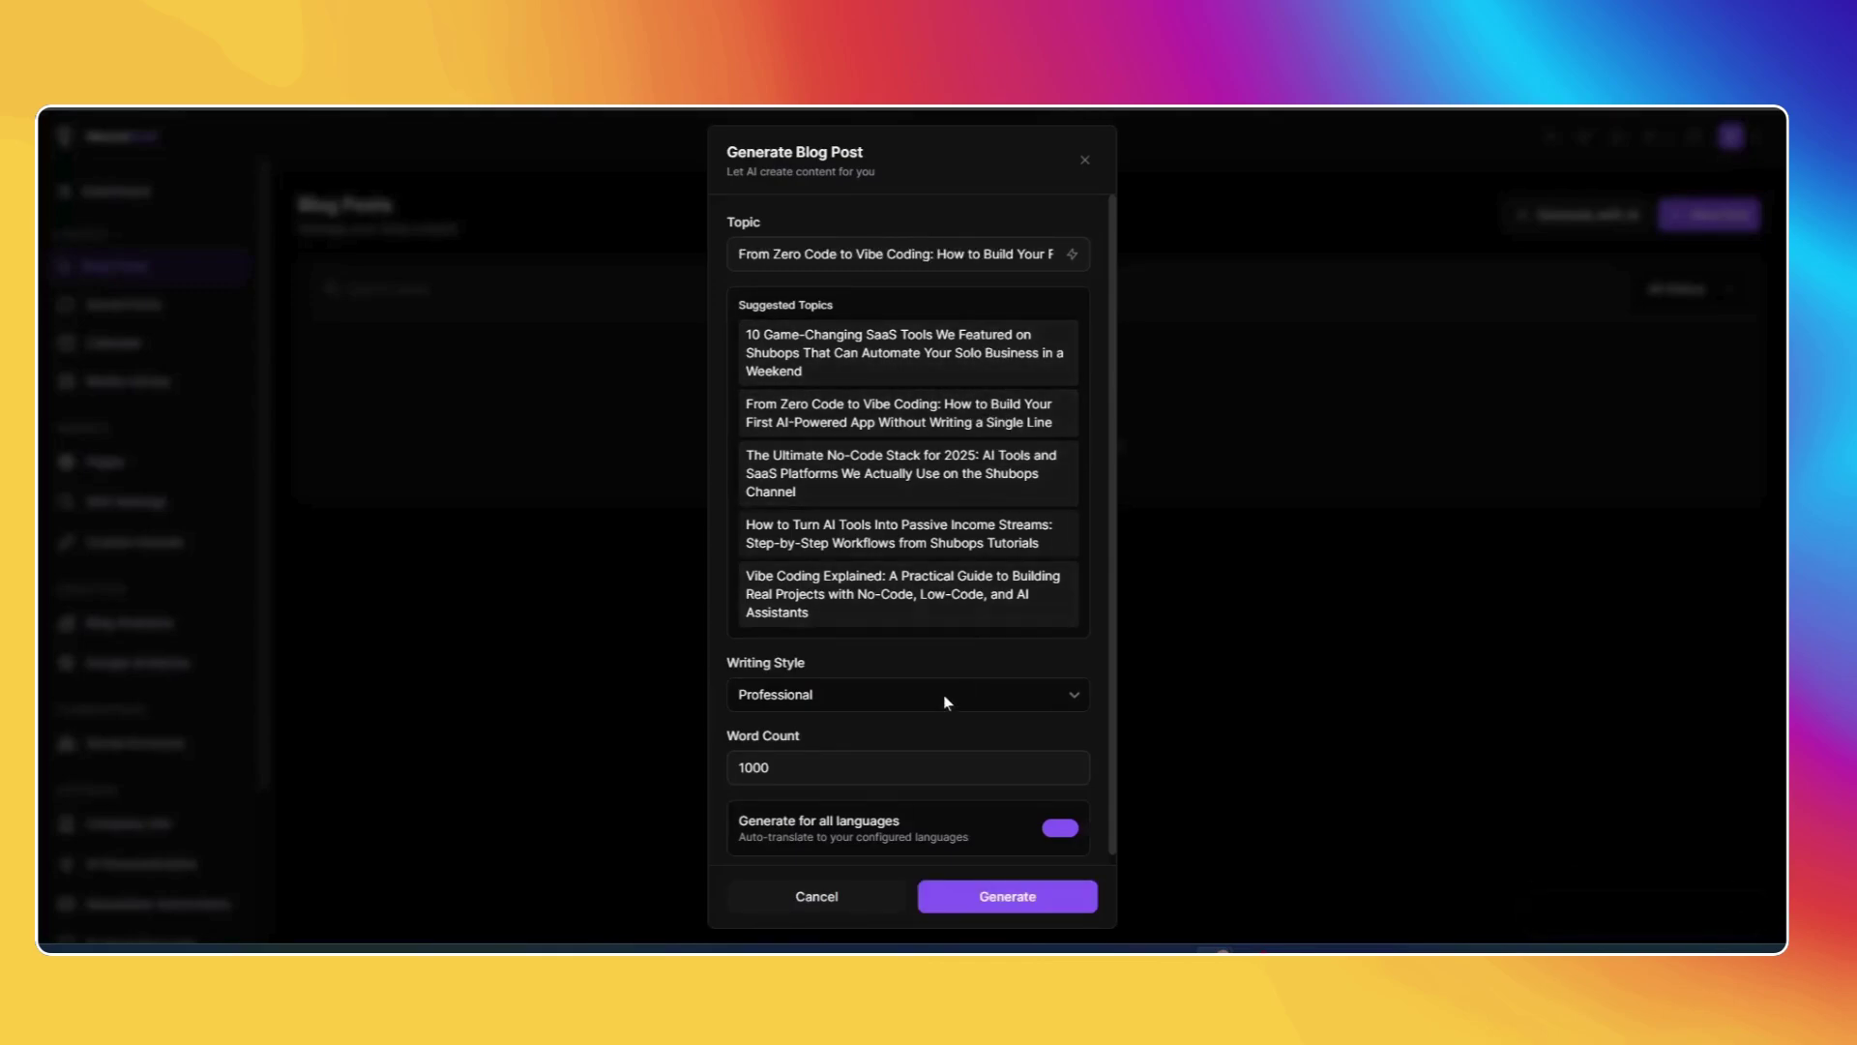
{"action": "left_click", "coordinate": [944, 696]}
{"action": "left_click", "coordinate": [926, 771]}
{"action": "left_click", "coordinate": [994, 899]}
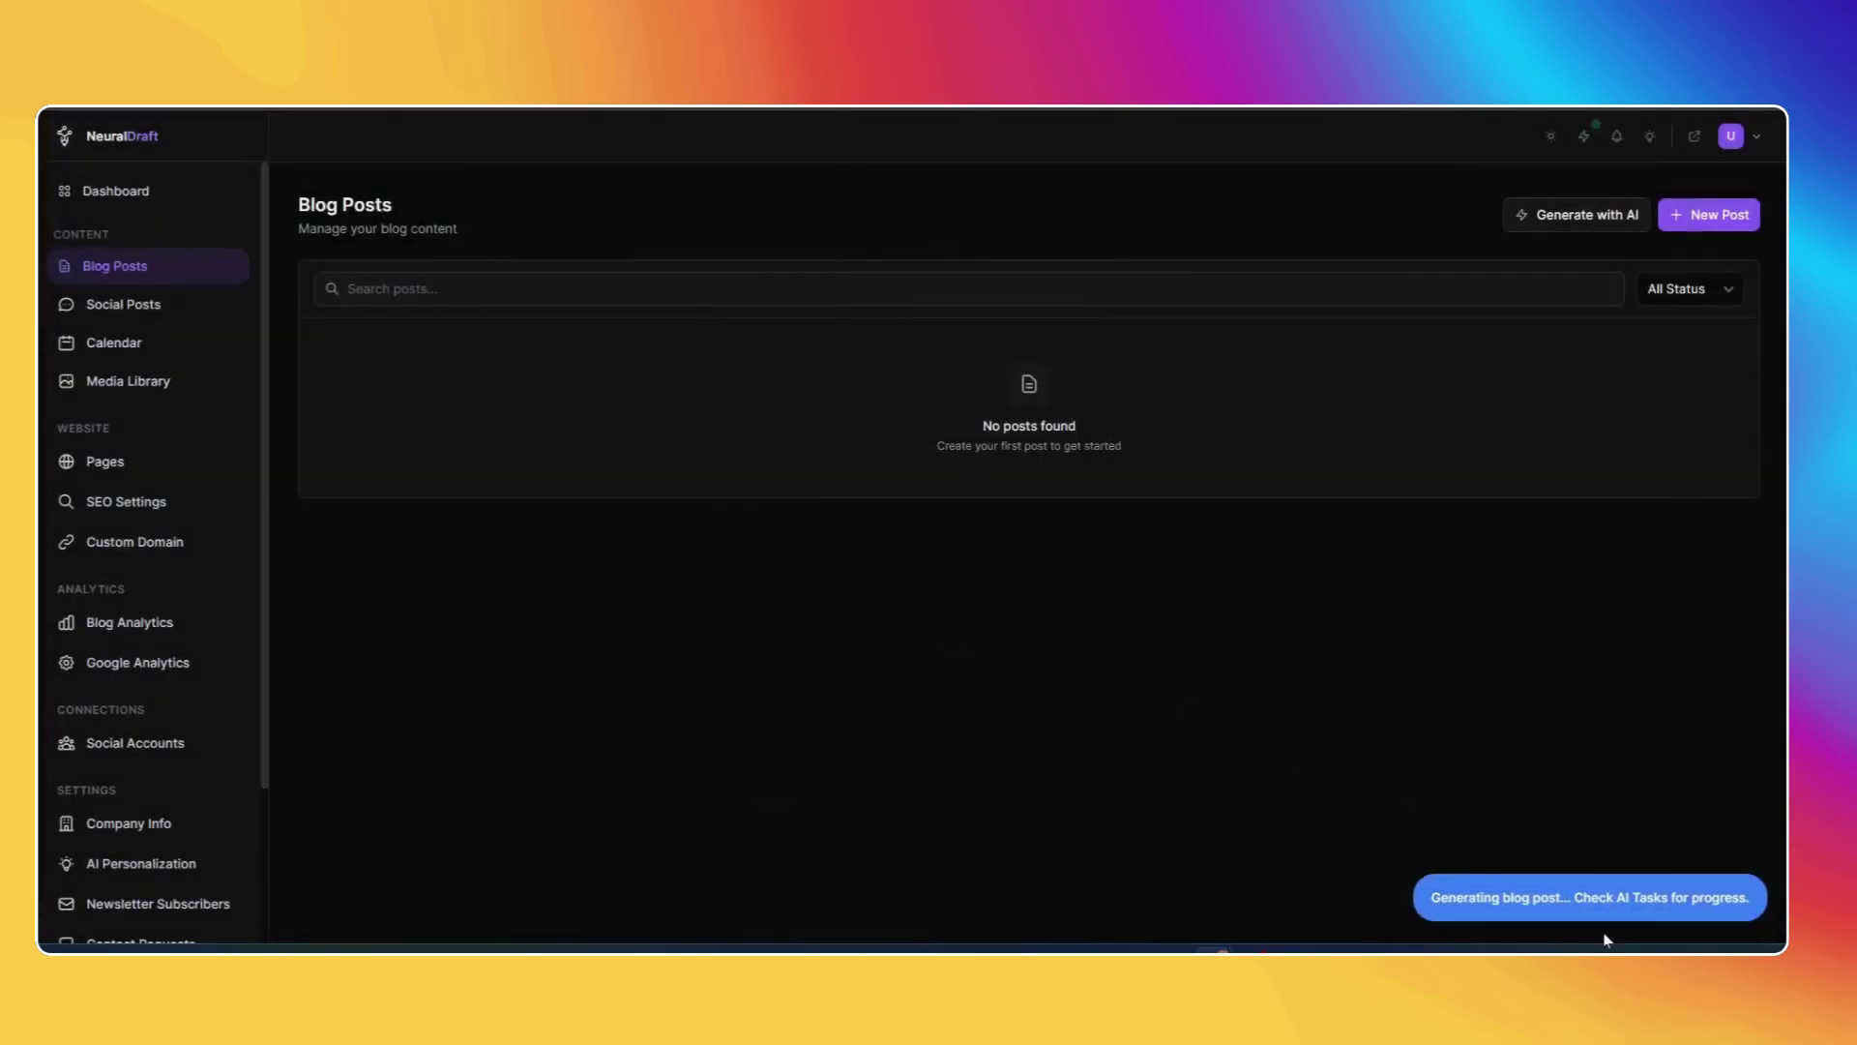
Step: Begin a new social post, then switch from the manual form to the AI Content Wizard
{"action": "left_click_drag", "start_coordinate": [1431, 898], "coordinate": [1741, 898]}
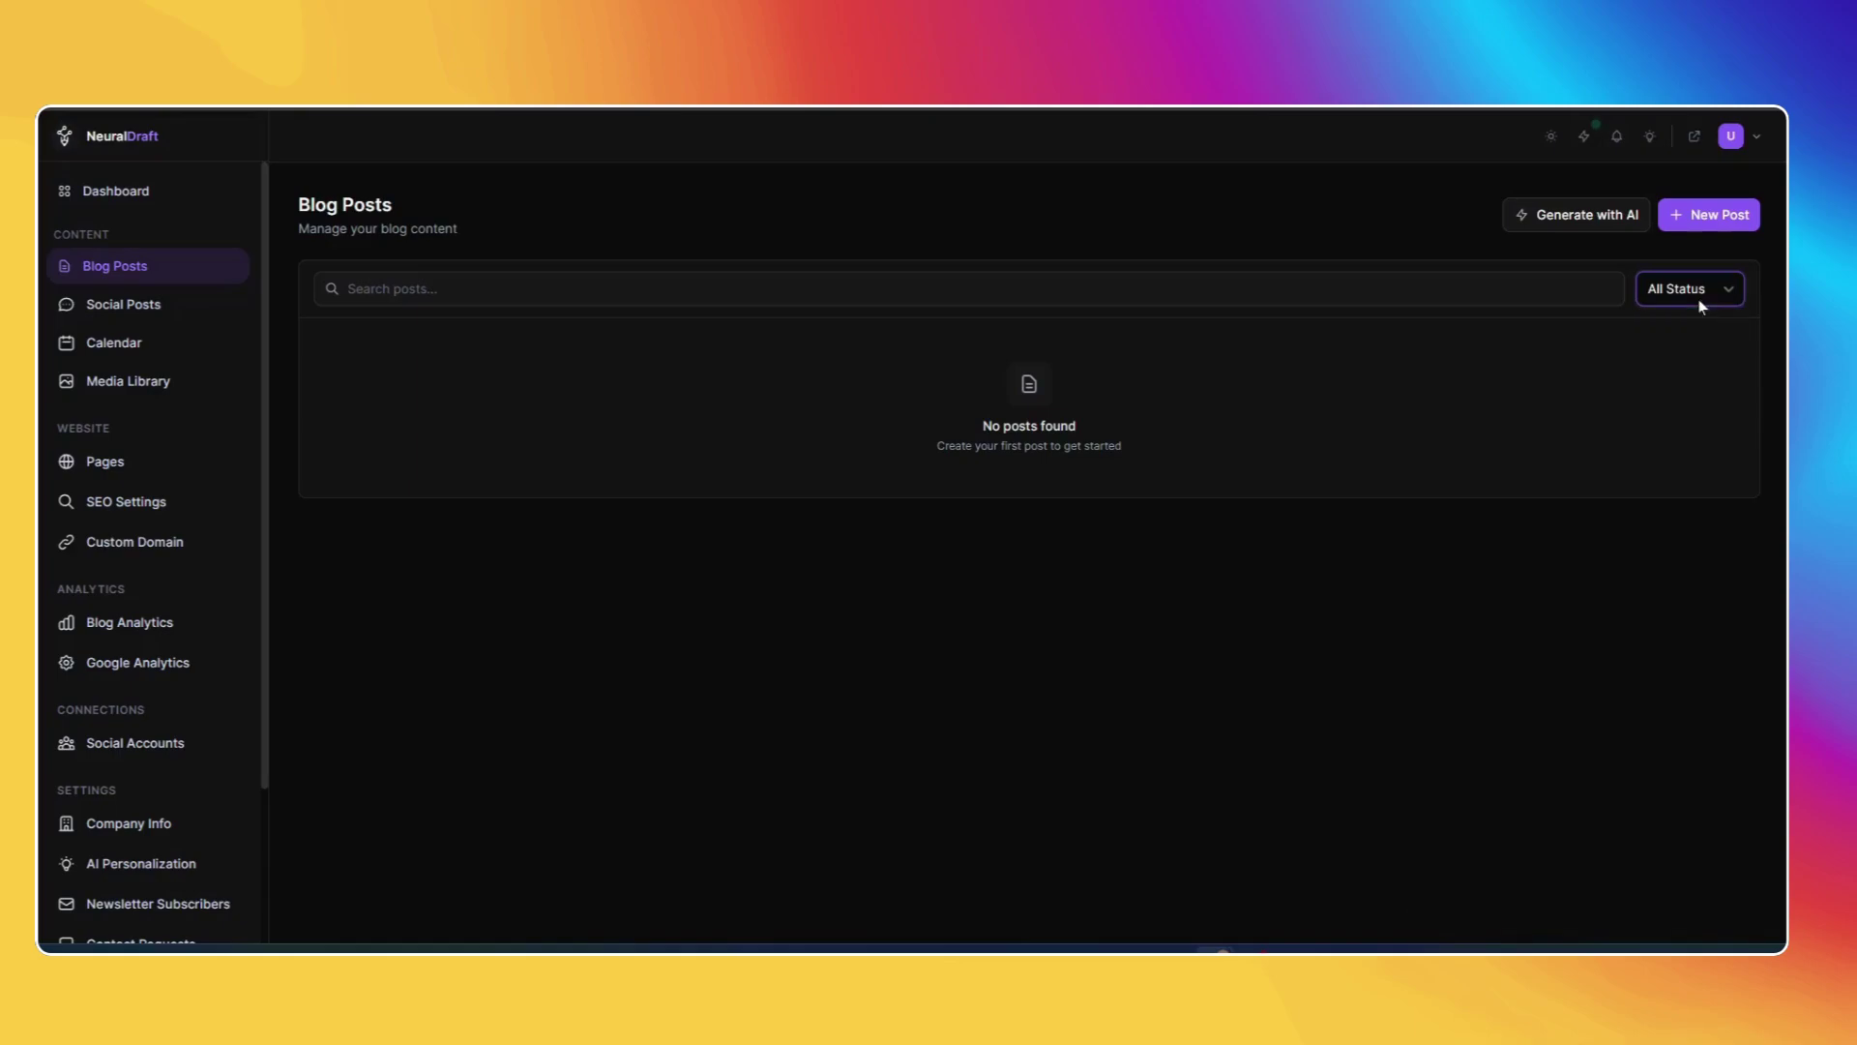
{"action": "left_click", "coordinate": [127, 308]}
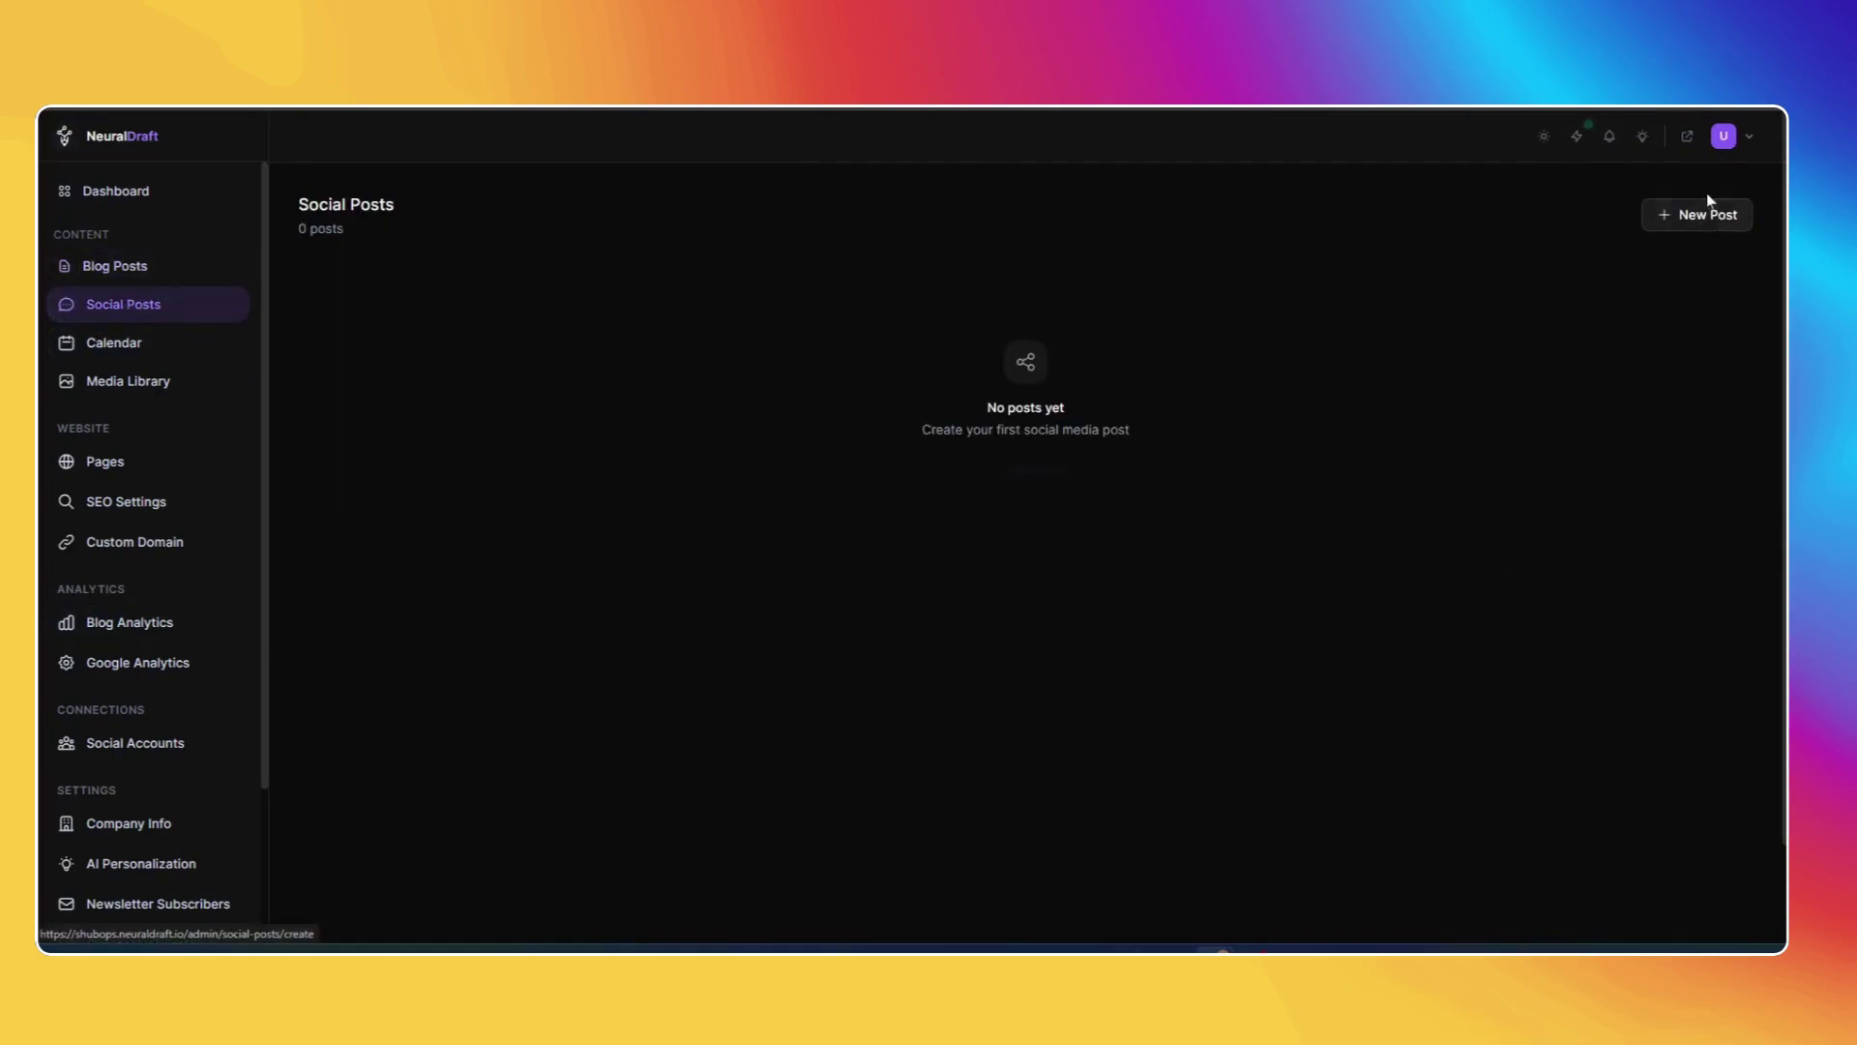
{"action": "left_click", "coordinate": [1704, 221]}
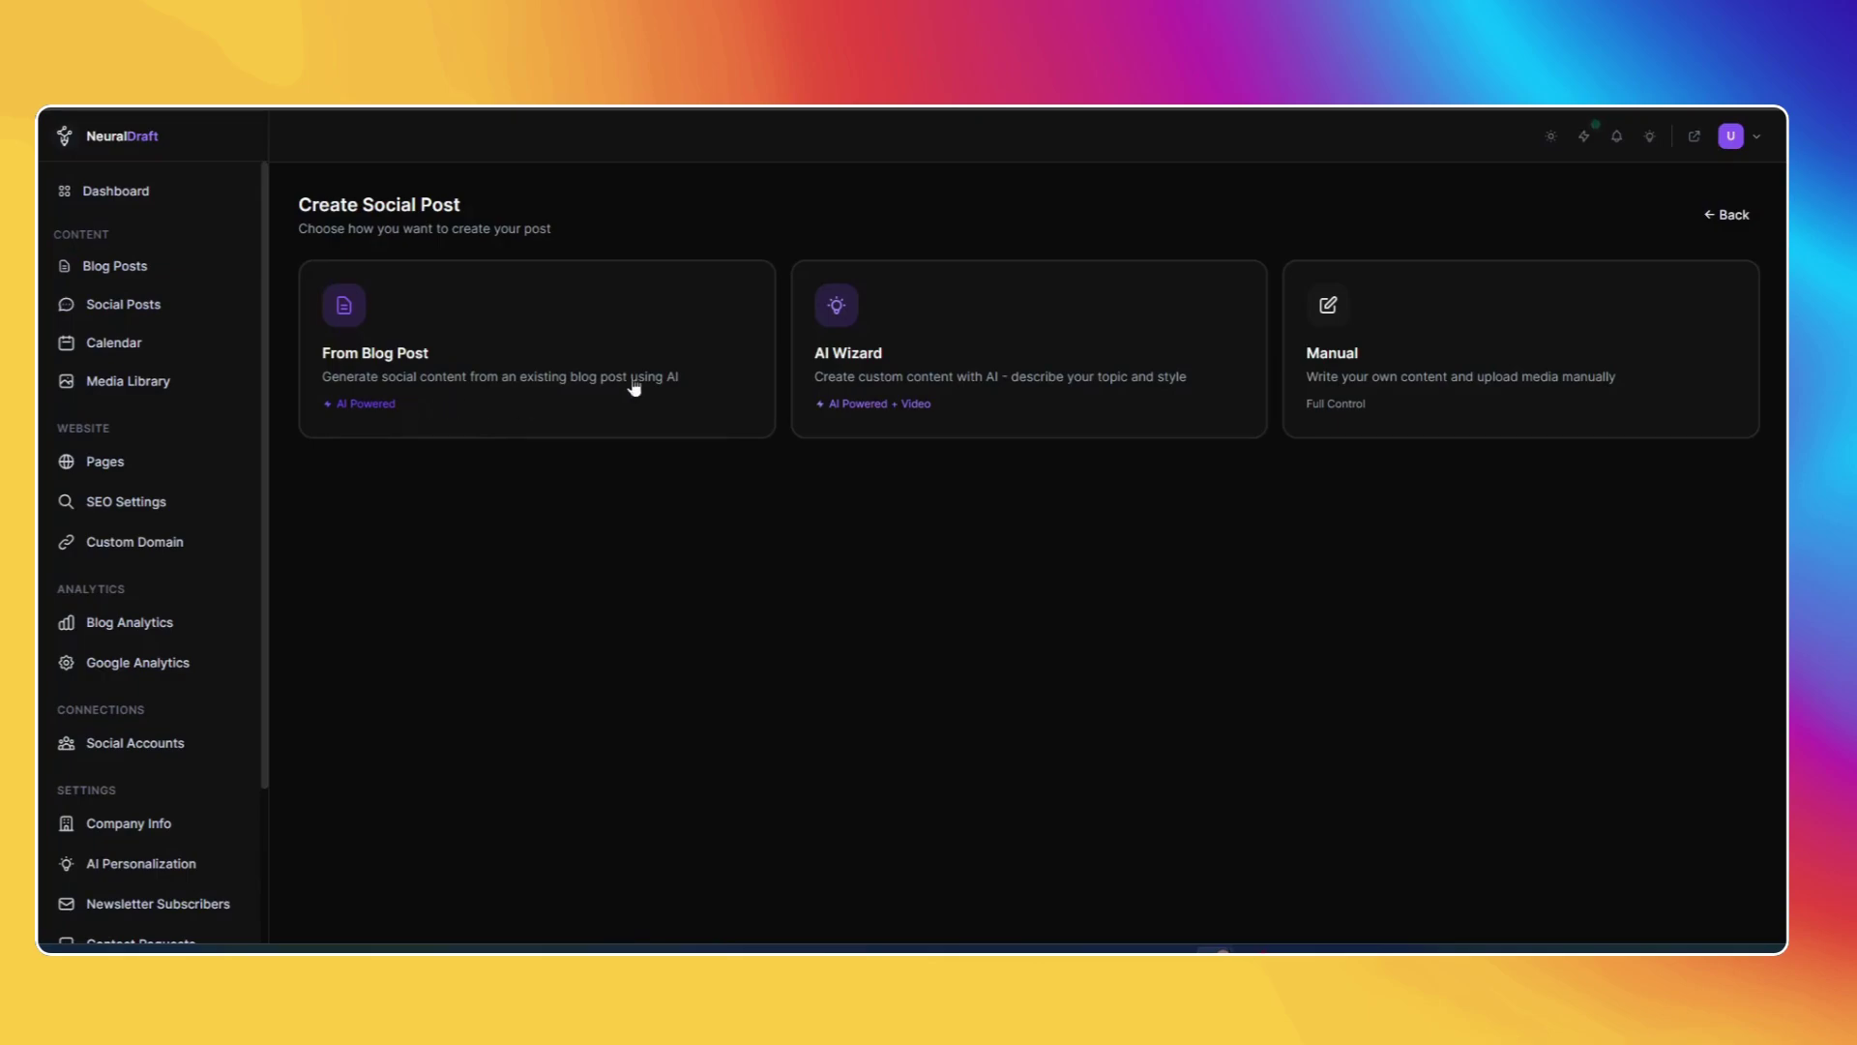
{"action": "left_click", "coordinate": [1485, 417]}
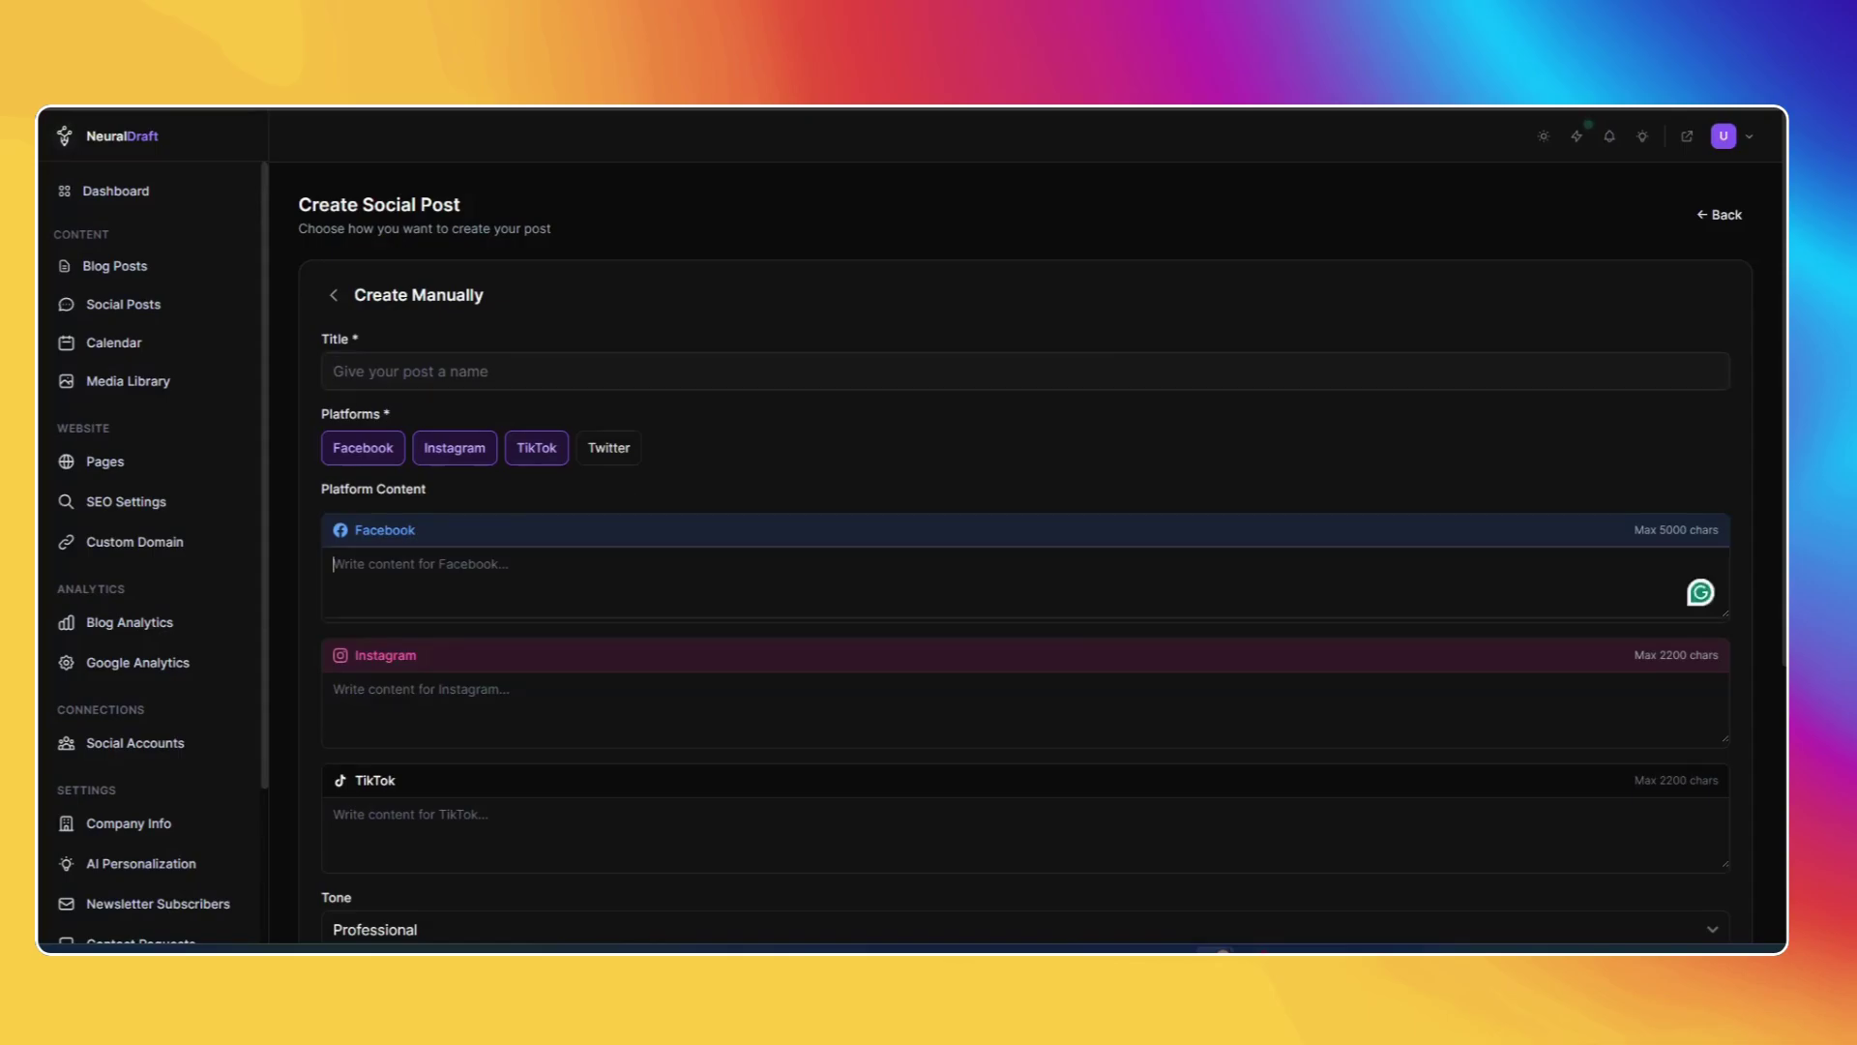
{"action": "scroll", "coordinate": [516, 648], "scroll_direction": "down", "scroll_amount": 4}
{"action": "scroll", "coordinate": [830, 840], "scroll_direction": "up", "scroll_amount": 5}
{"action": "left_click", "coordinate": [345, 255]}
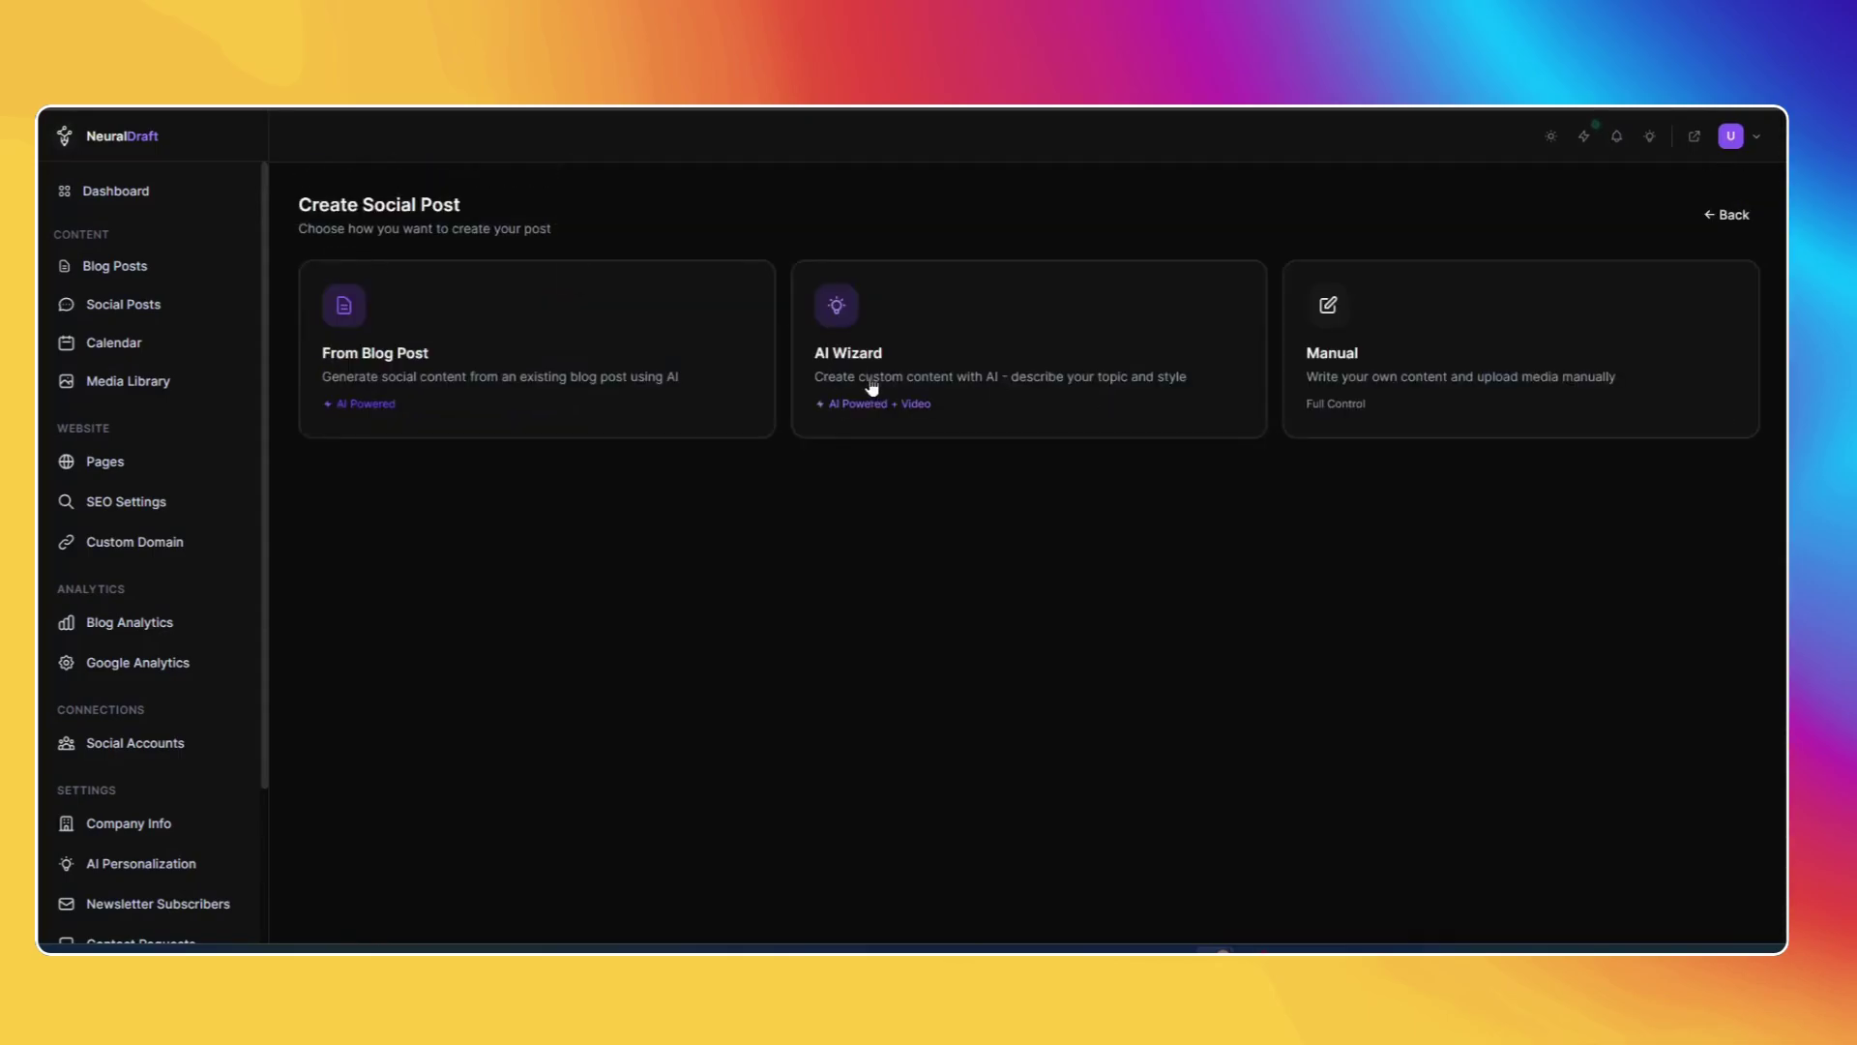
{"action": "left_click", "coordinate": [909, 406]}
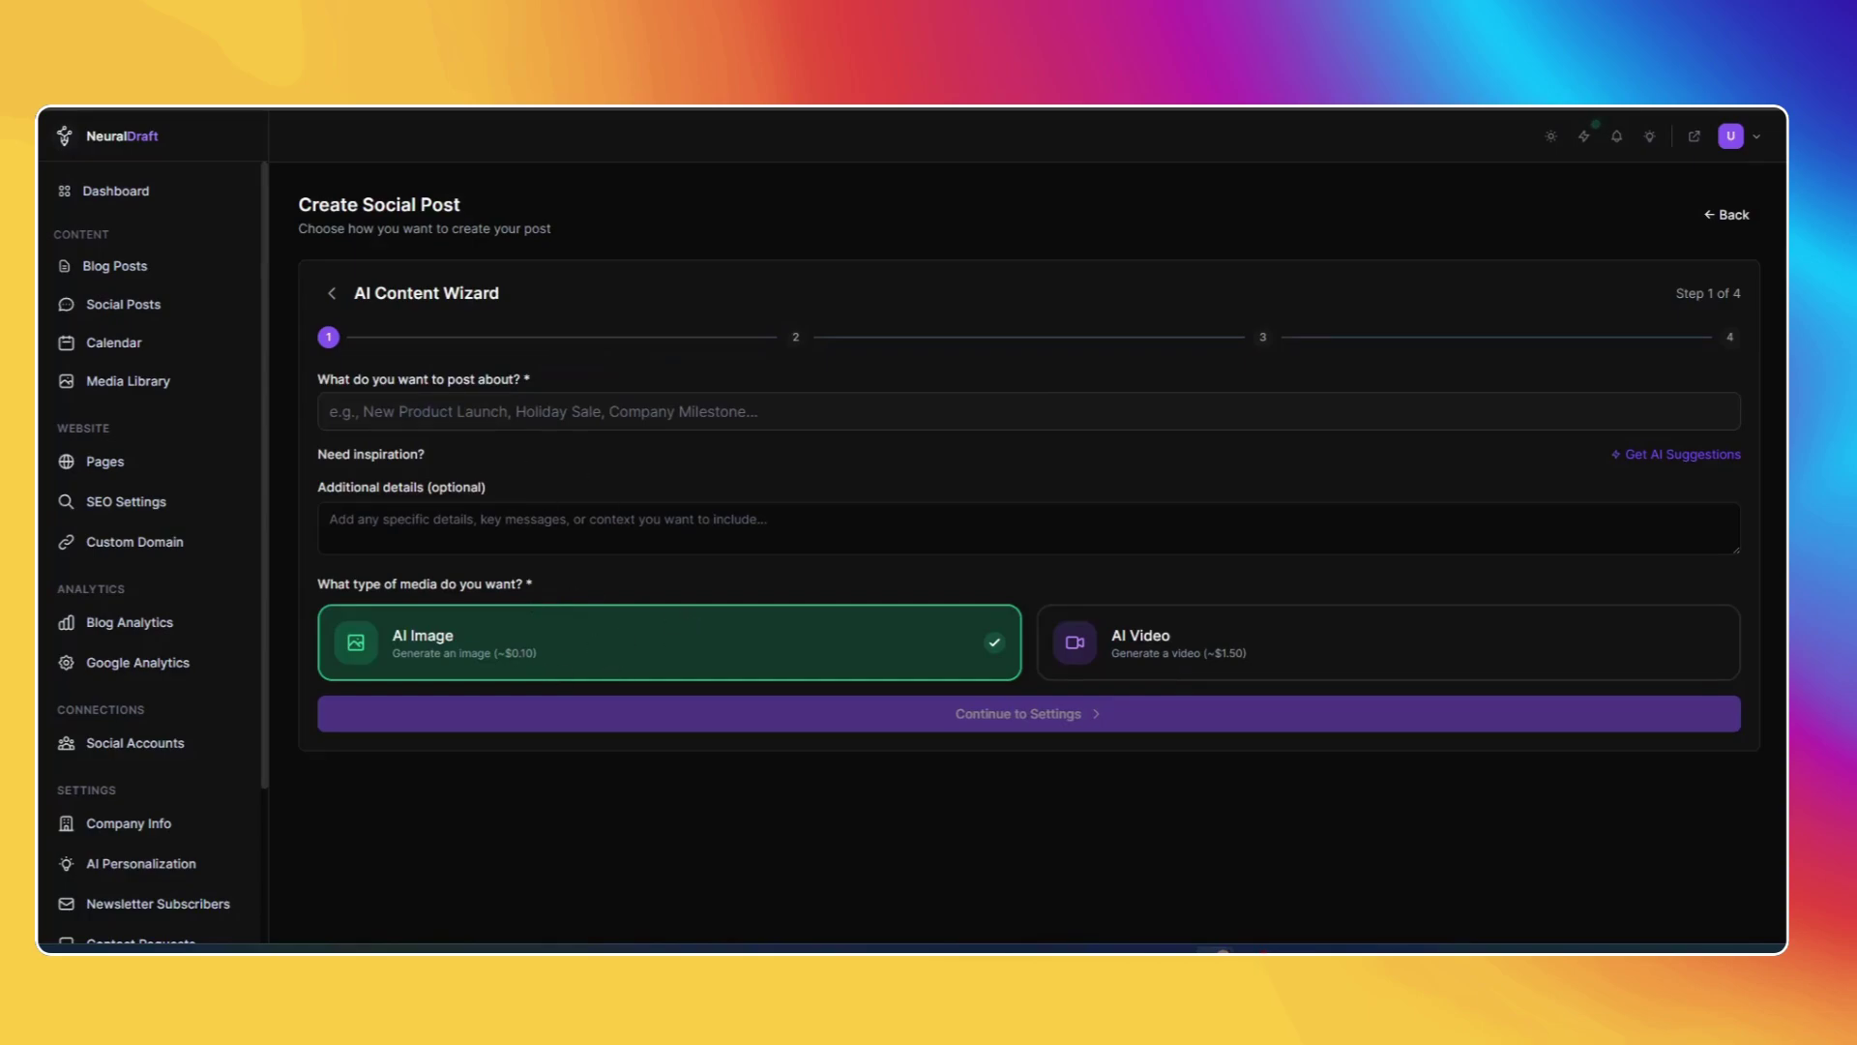
Step: Enter the topic 'vibecoding' with additional details and keep AI Image as the media type
{"action": "left_click", "coordinate": [1025, 527]}
{"action": "left_click", "coordinate": [1194, 650]}
{"action": "left_click", "coordinate": [779, 630]}
{"action": "left_click", "coordinate": [706, 411]}
{"action": "type", "text": "vibecoding"}
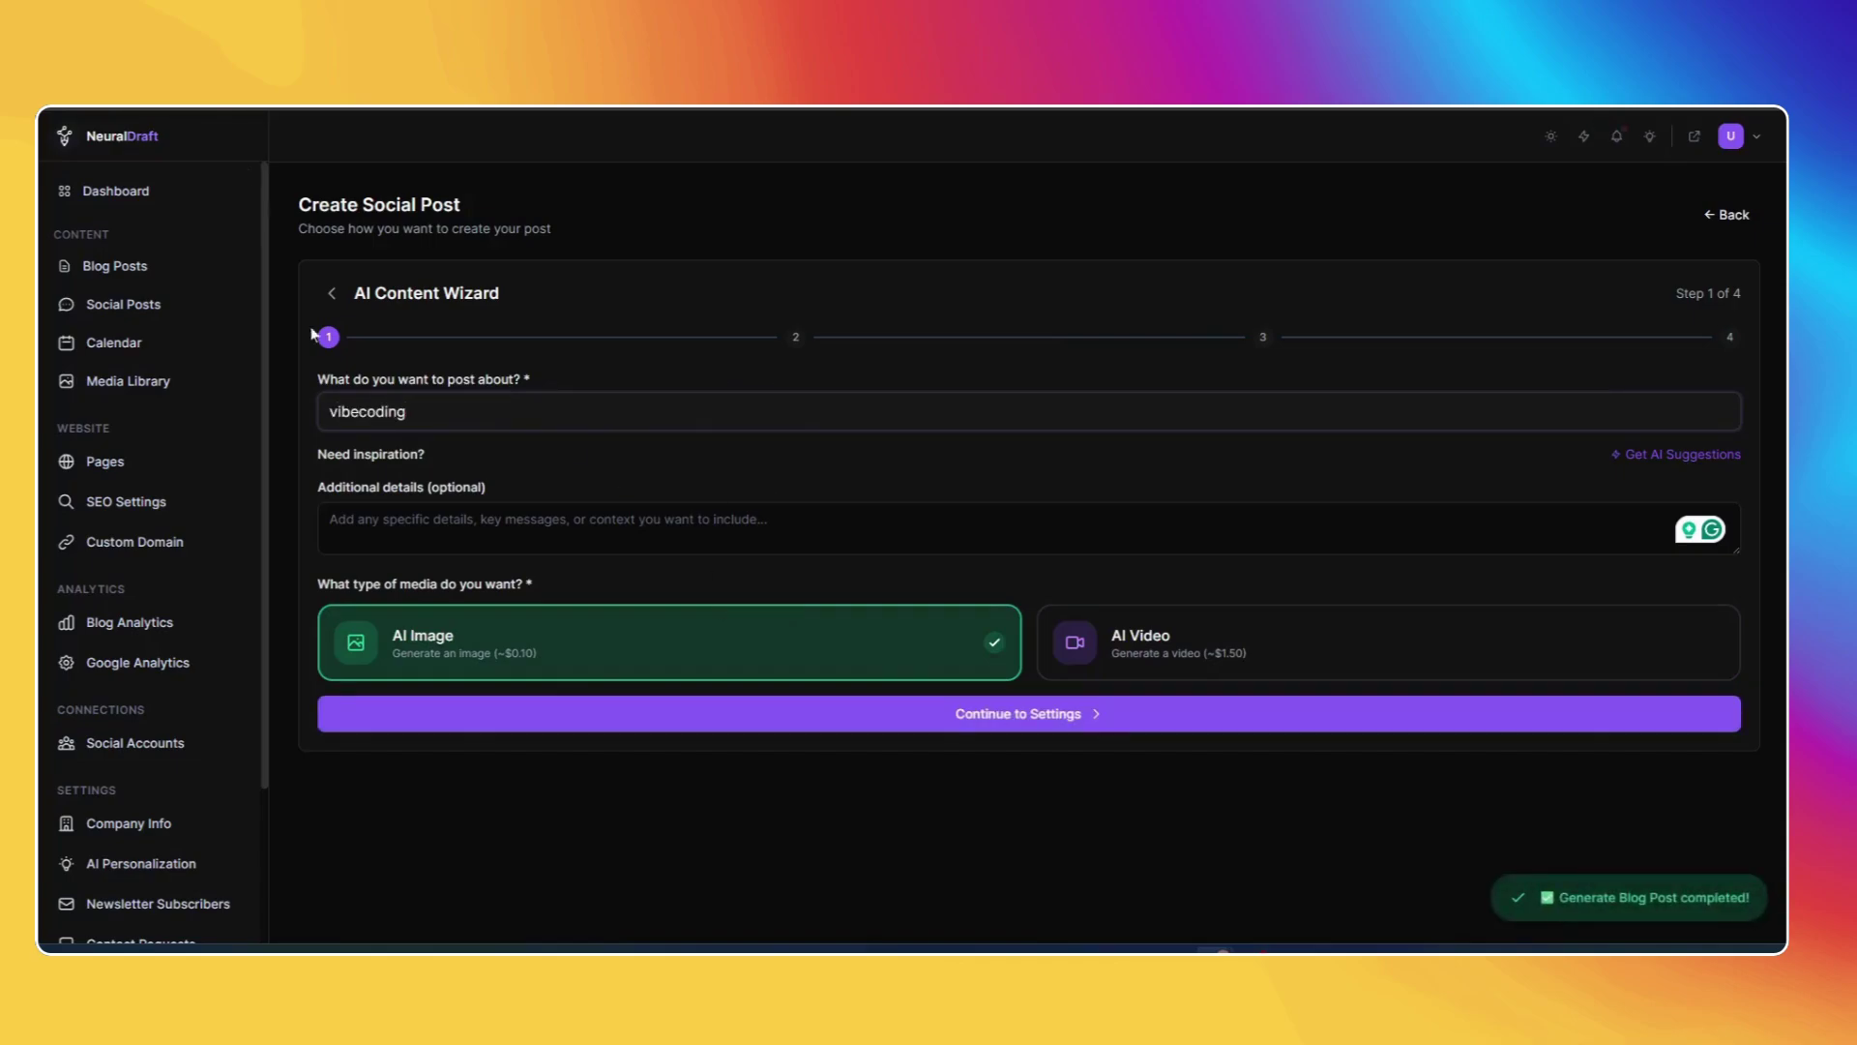
{"action": "left_click", "coordinate": [511, 528]}
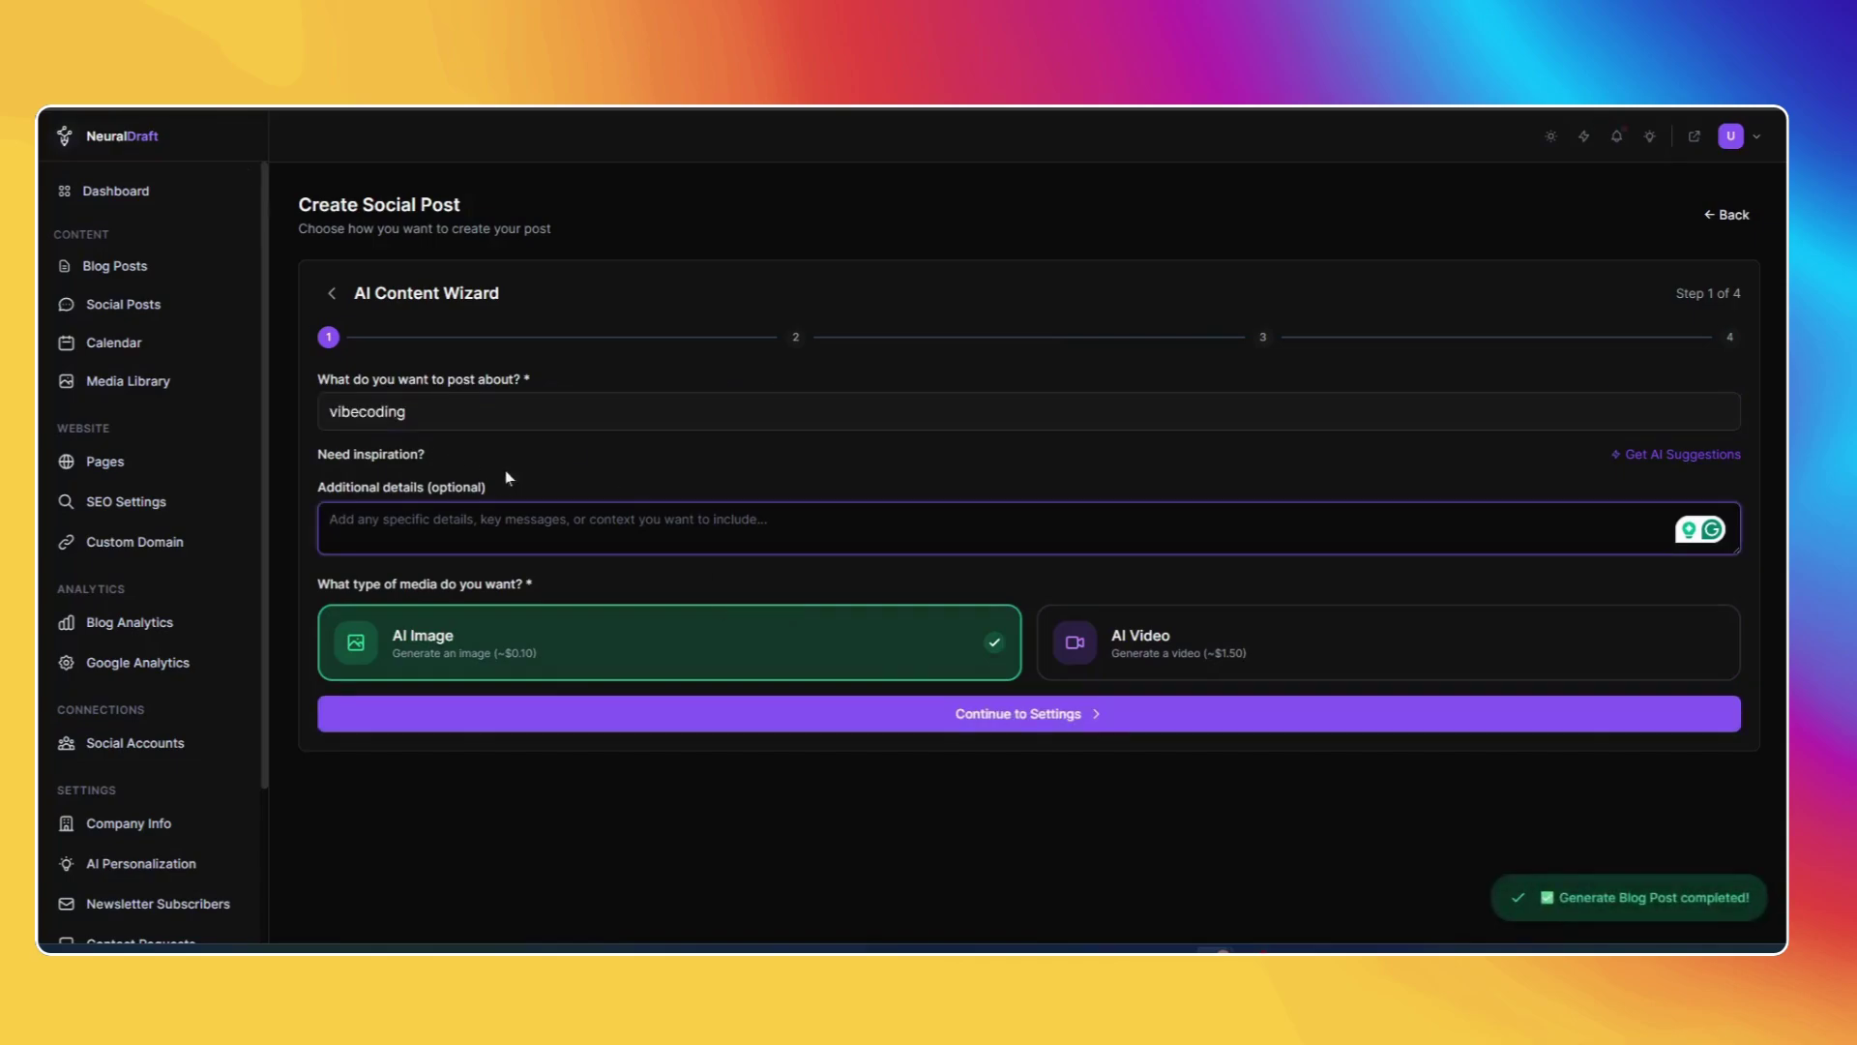
{"action": "type", "text": "vu"}
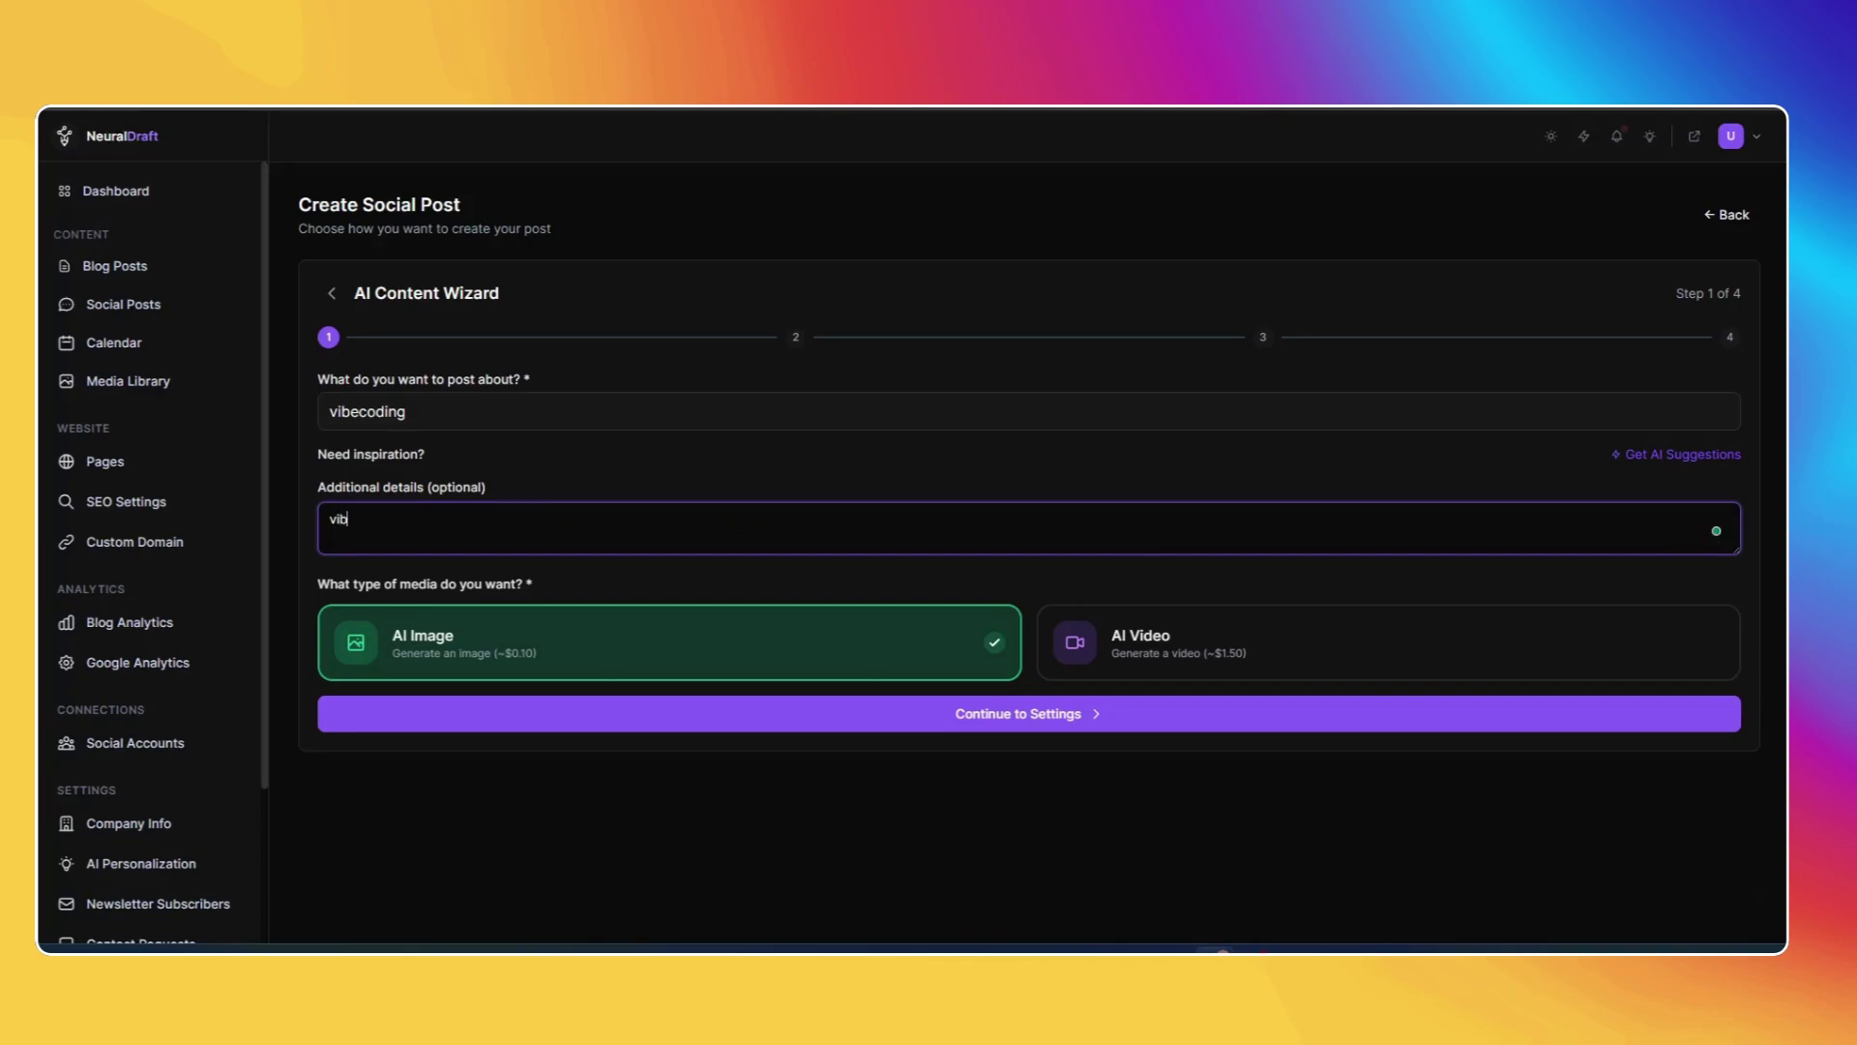
{"action": "left_click", "coordinate": [1055, 704]}
Step: Target only Twitter/X, generate the content, review it, and create the AI social post
{"action": "left_click", "coordinate": [1175, 517]}
{"action": "left_click", "coordinate": [851, 496]}
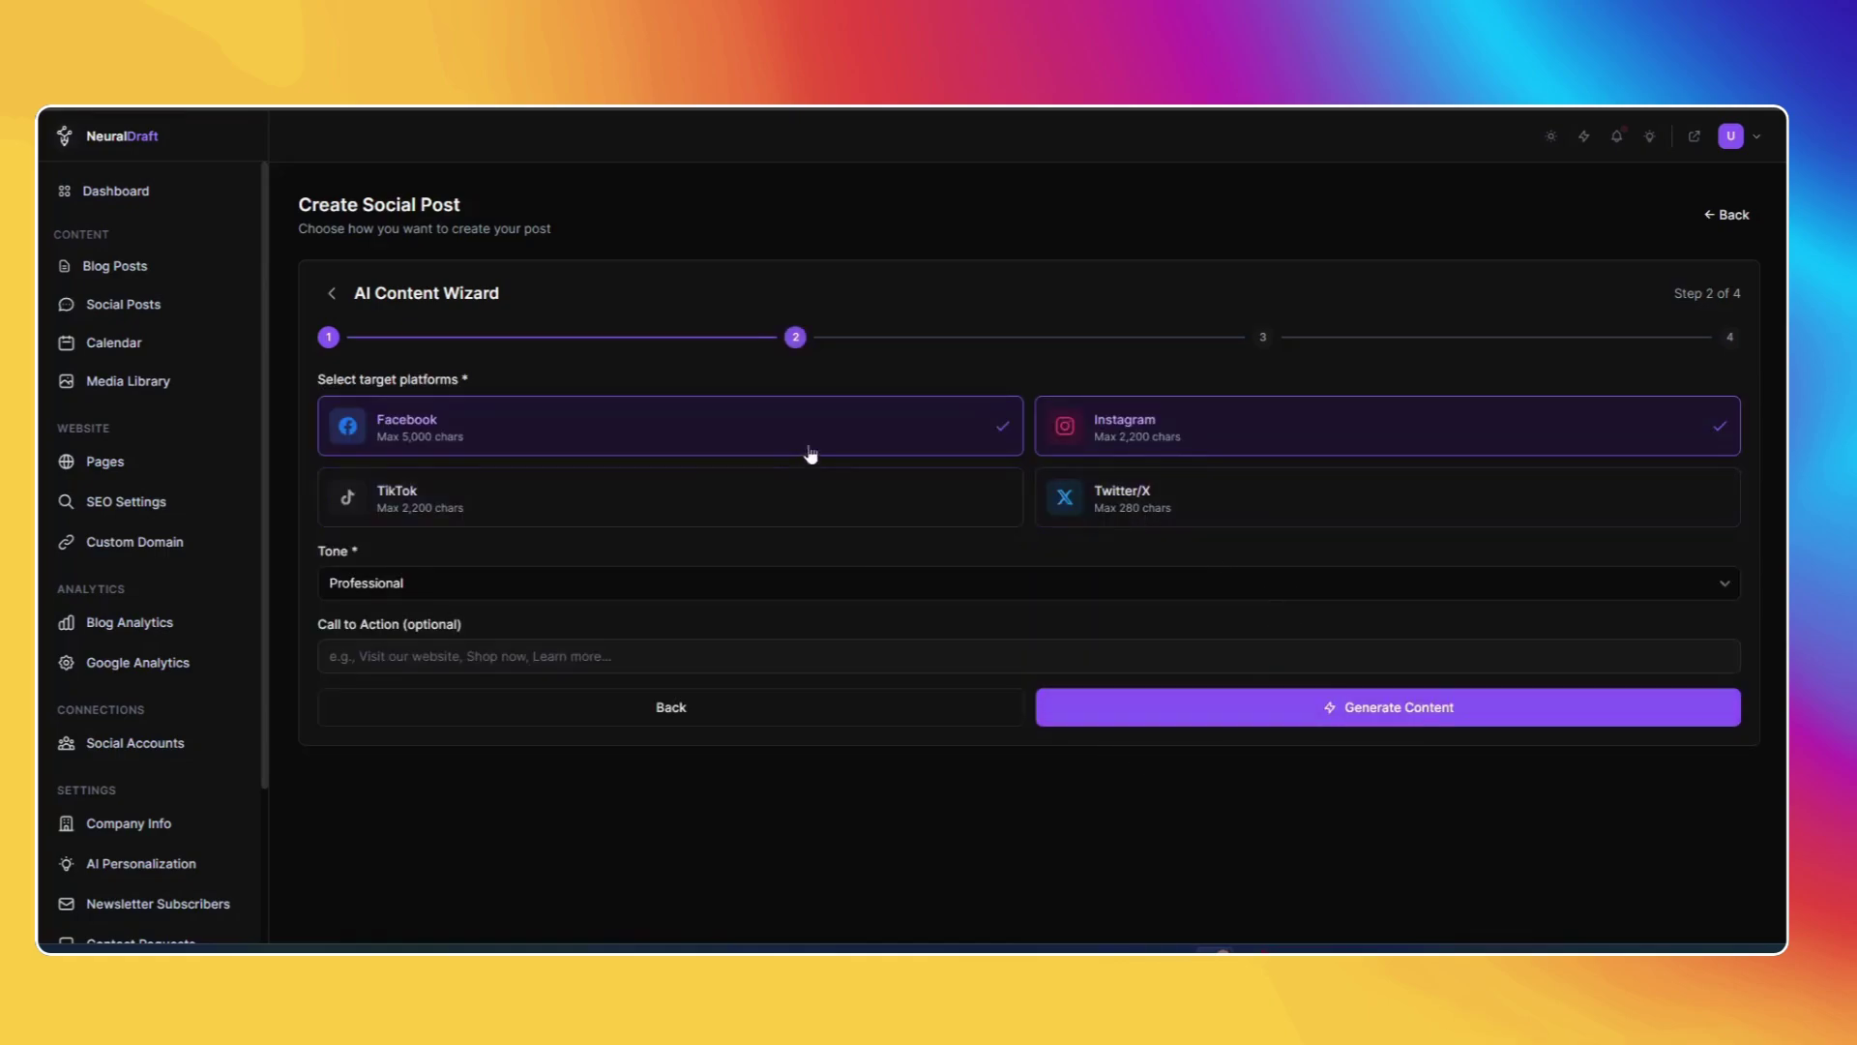
{"action": "left_click", "coordinate": [809, 447]}
{"action": "left_click", "coordinate": [1182, 423]}
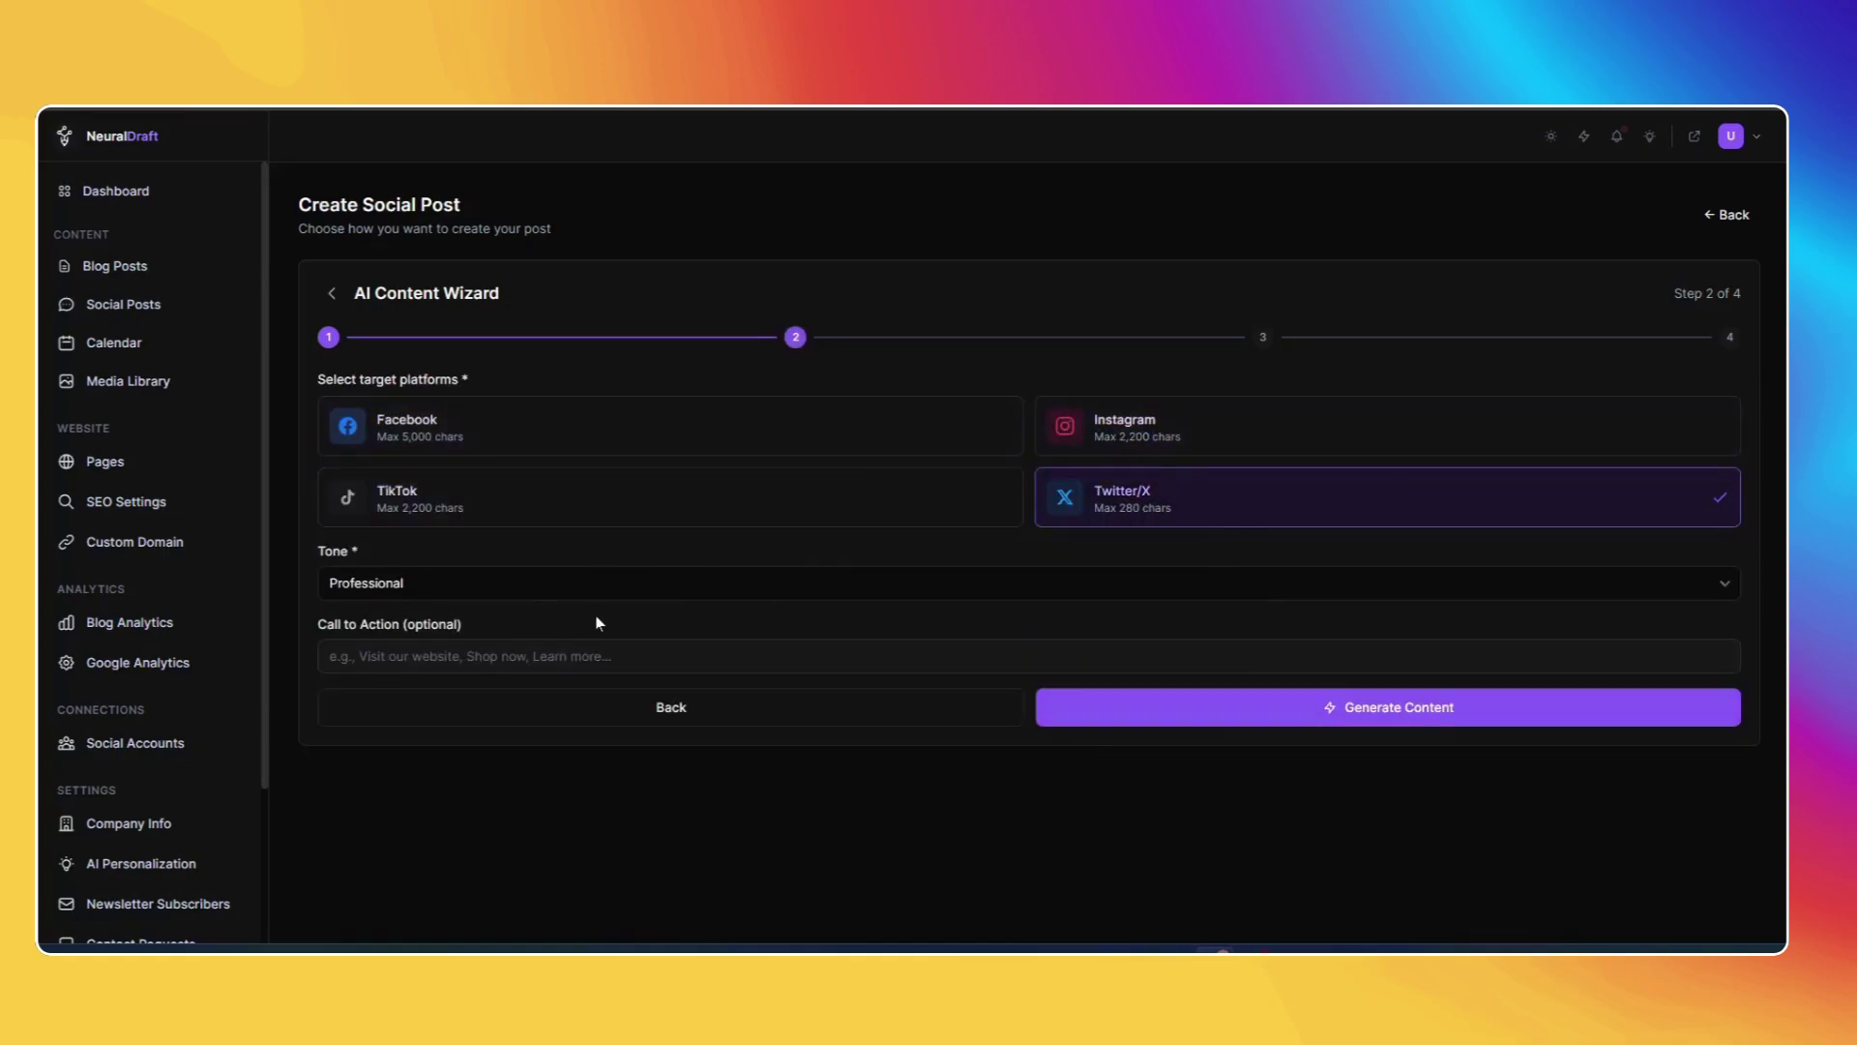
{"action": "left_click", "coordinate": [1172, 709]}
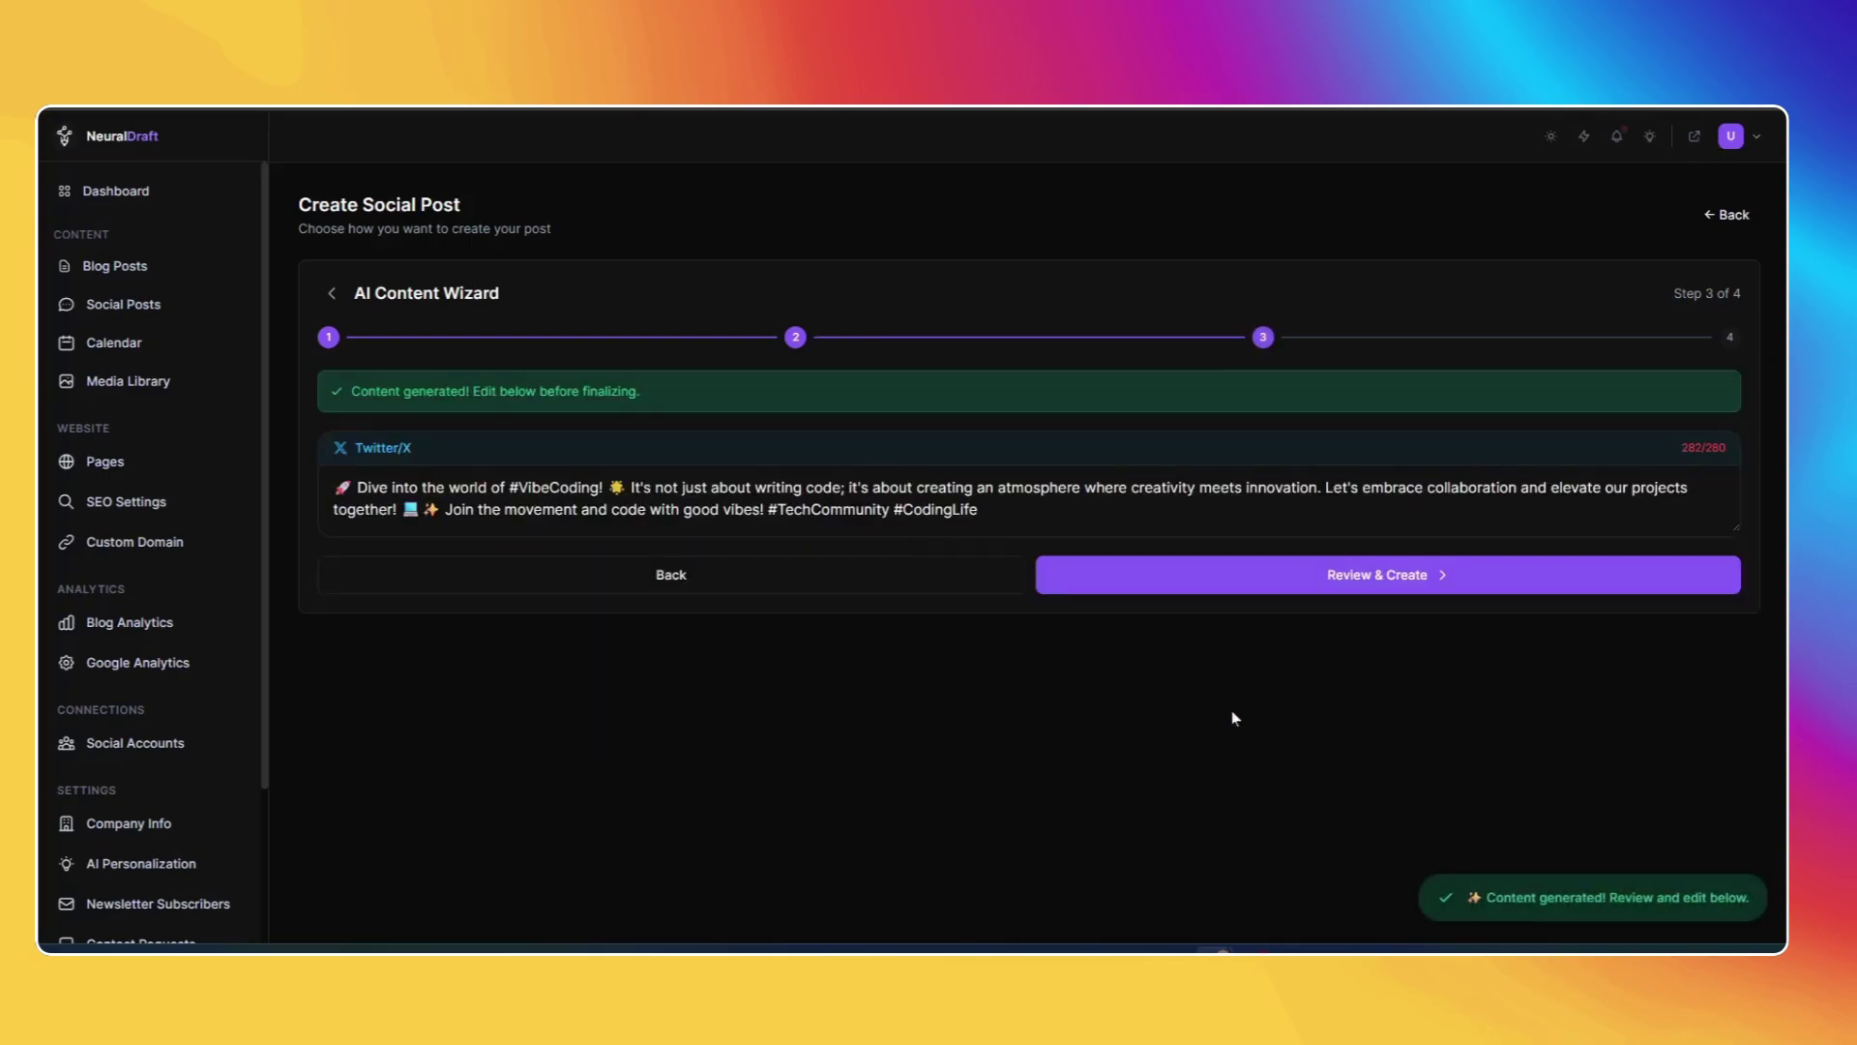
{"action": "left_click", "coordinate": [1262, 561]}
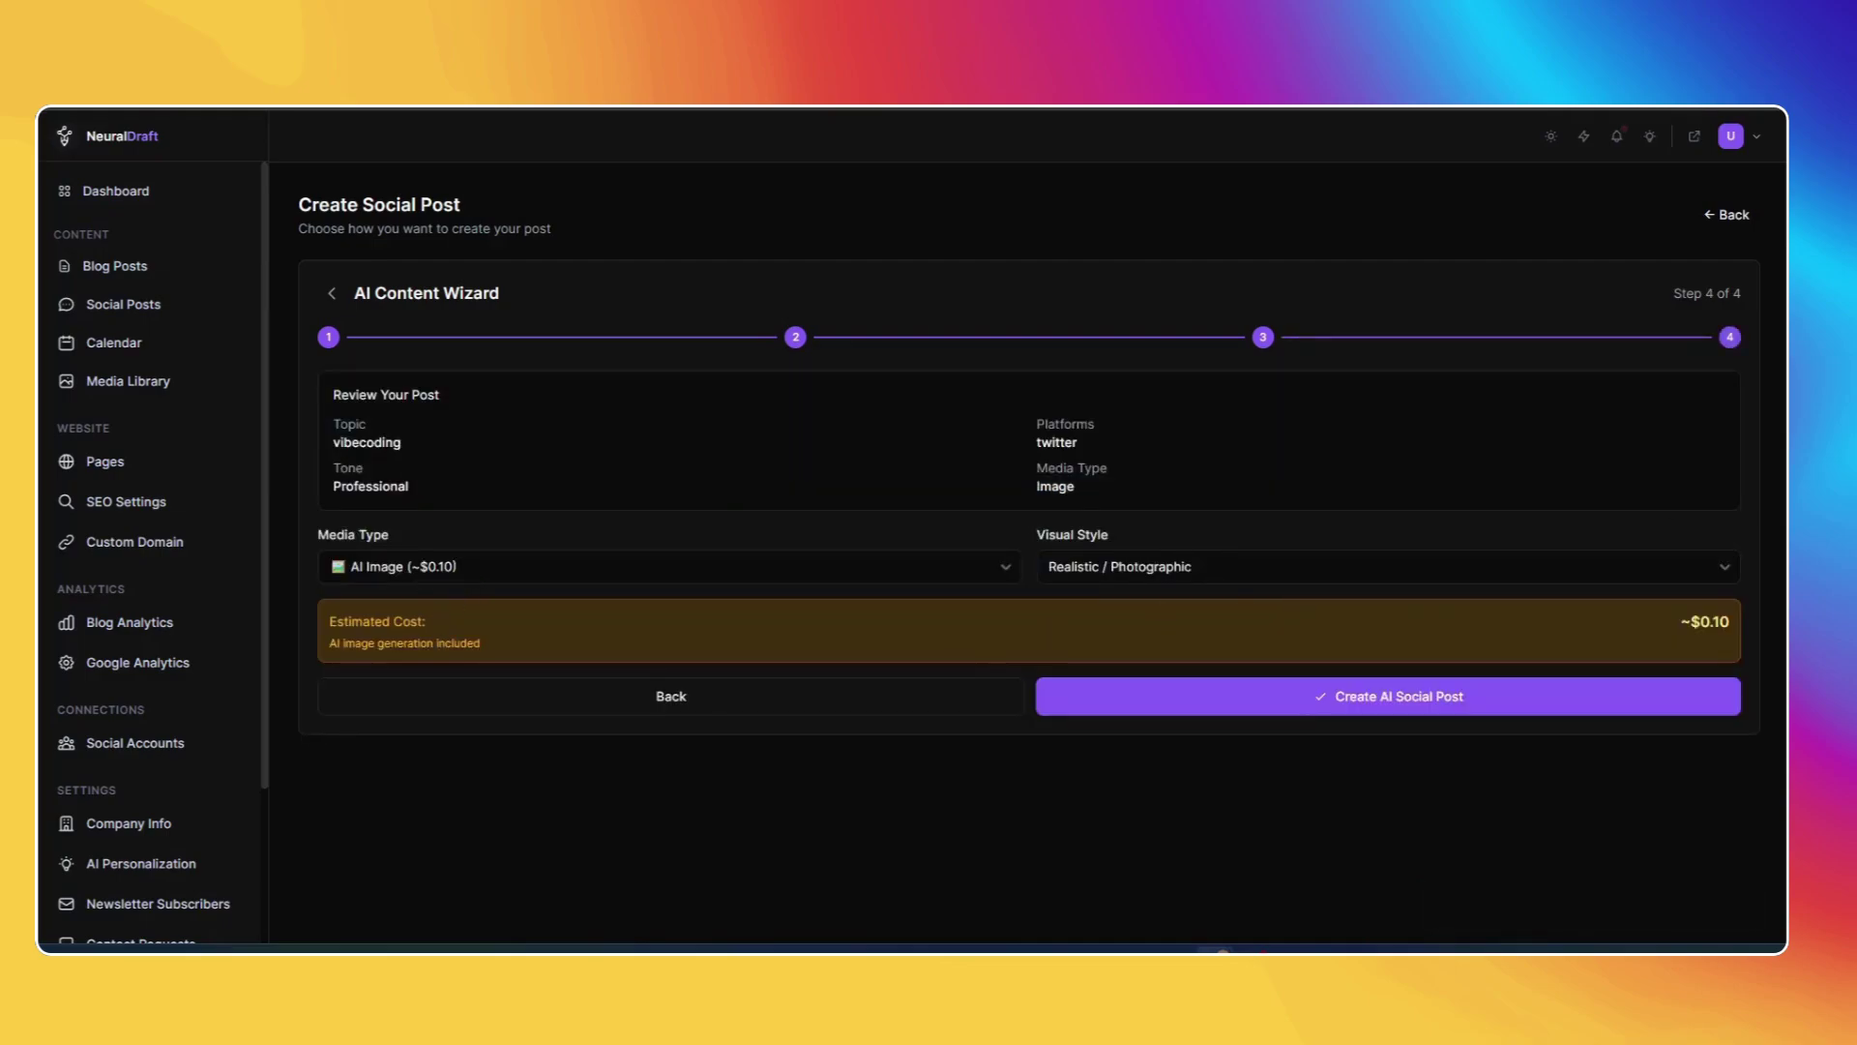
{"action": "left_click", "coordinate": [1474, 710]}
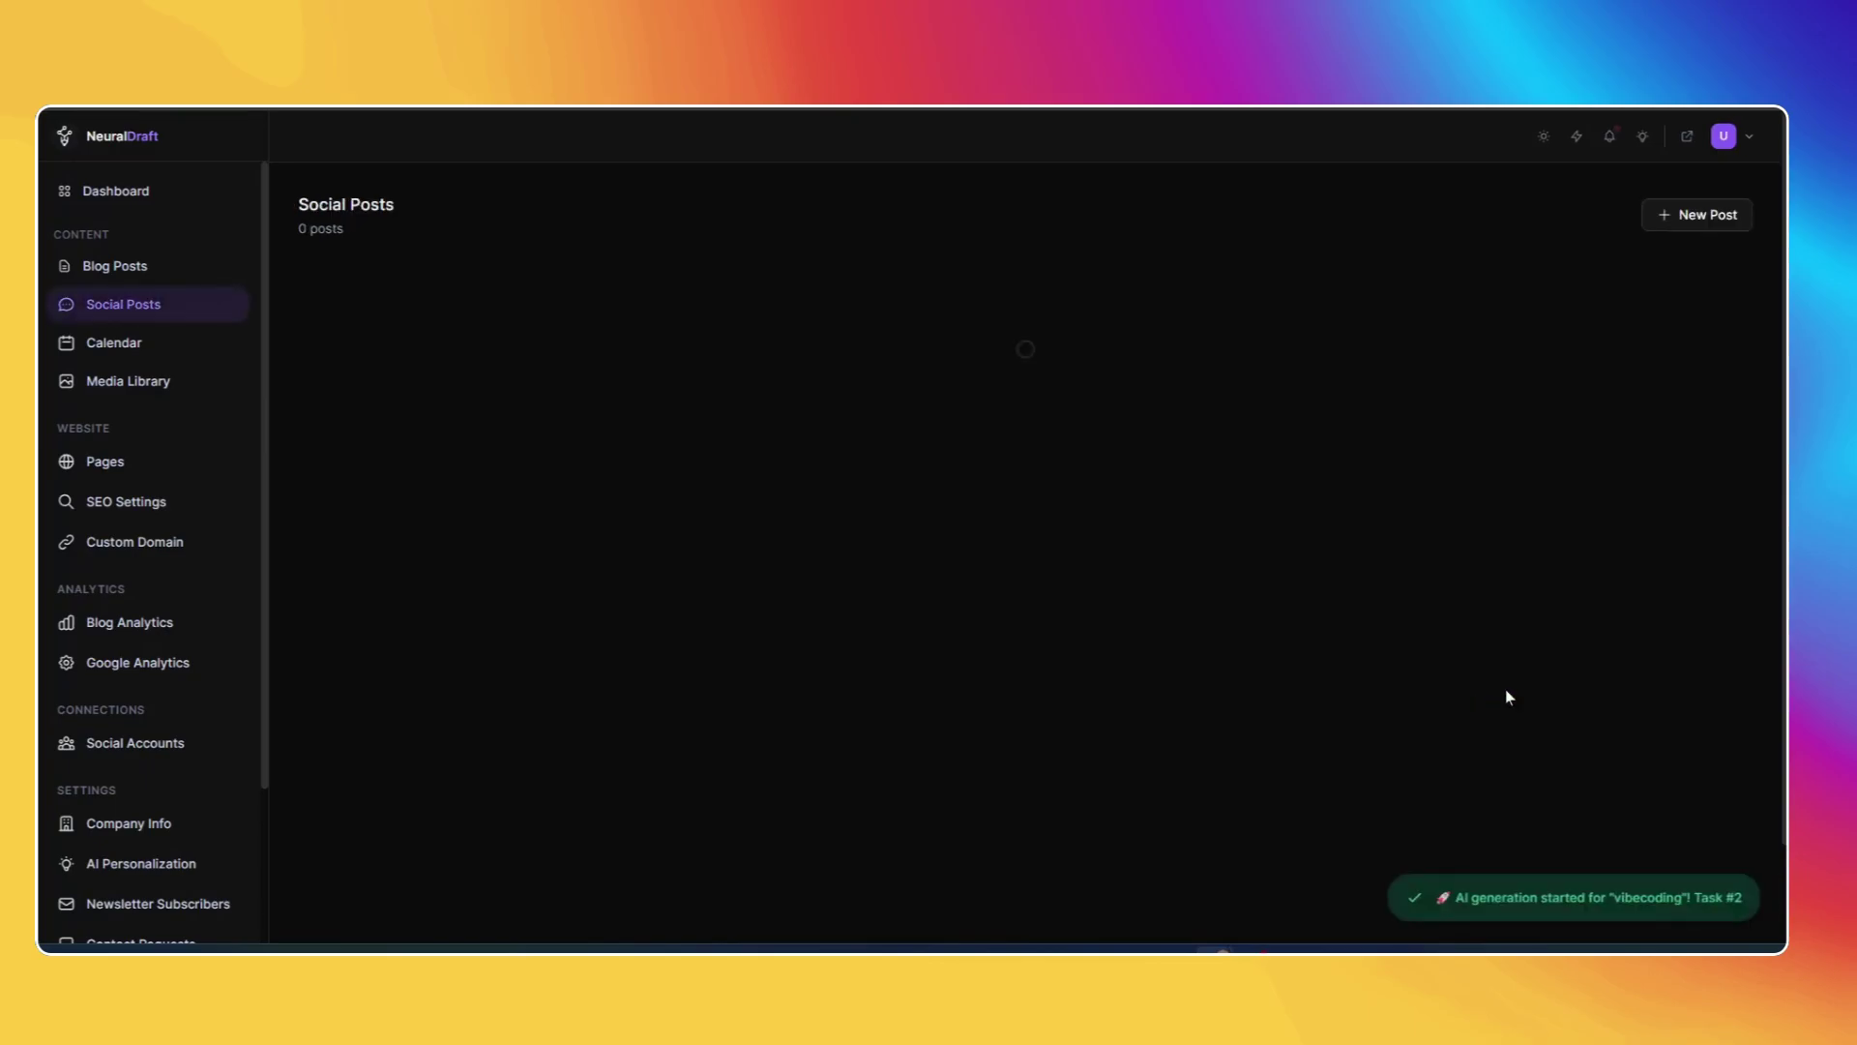
Step: Preview the 'From Zero Code to Vibe Coding: Build Your First AI App' draft, then publish it
{"action": "left_click", "coordinate": [170, 272]}
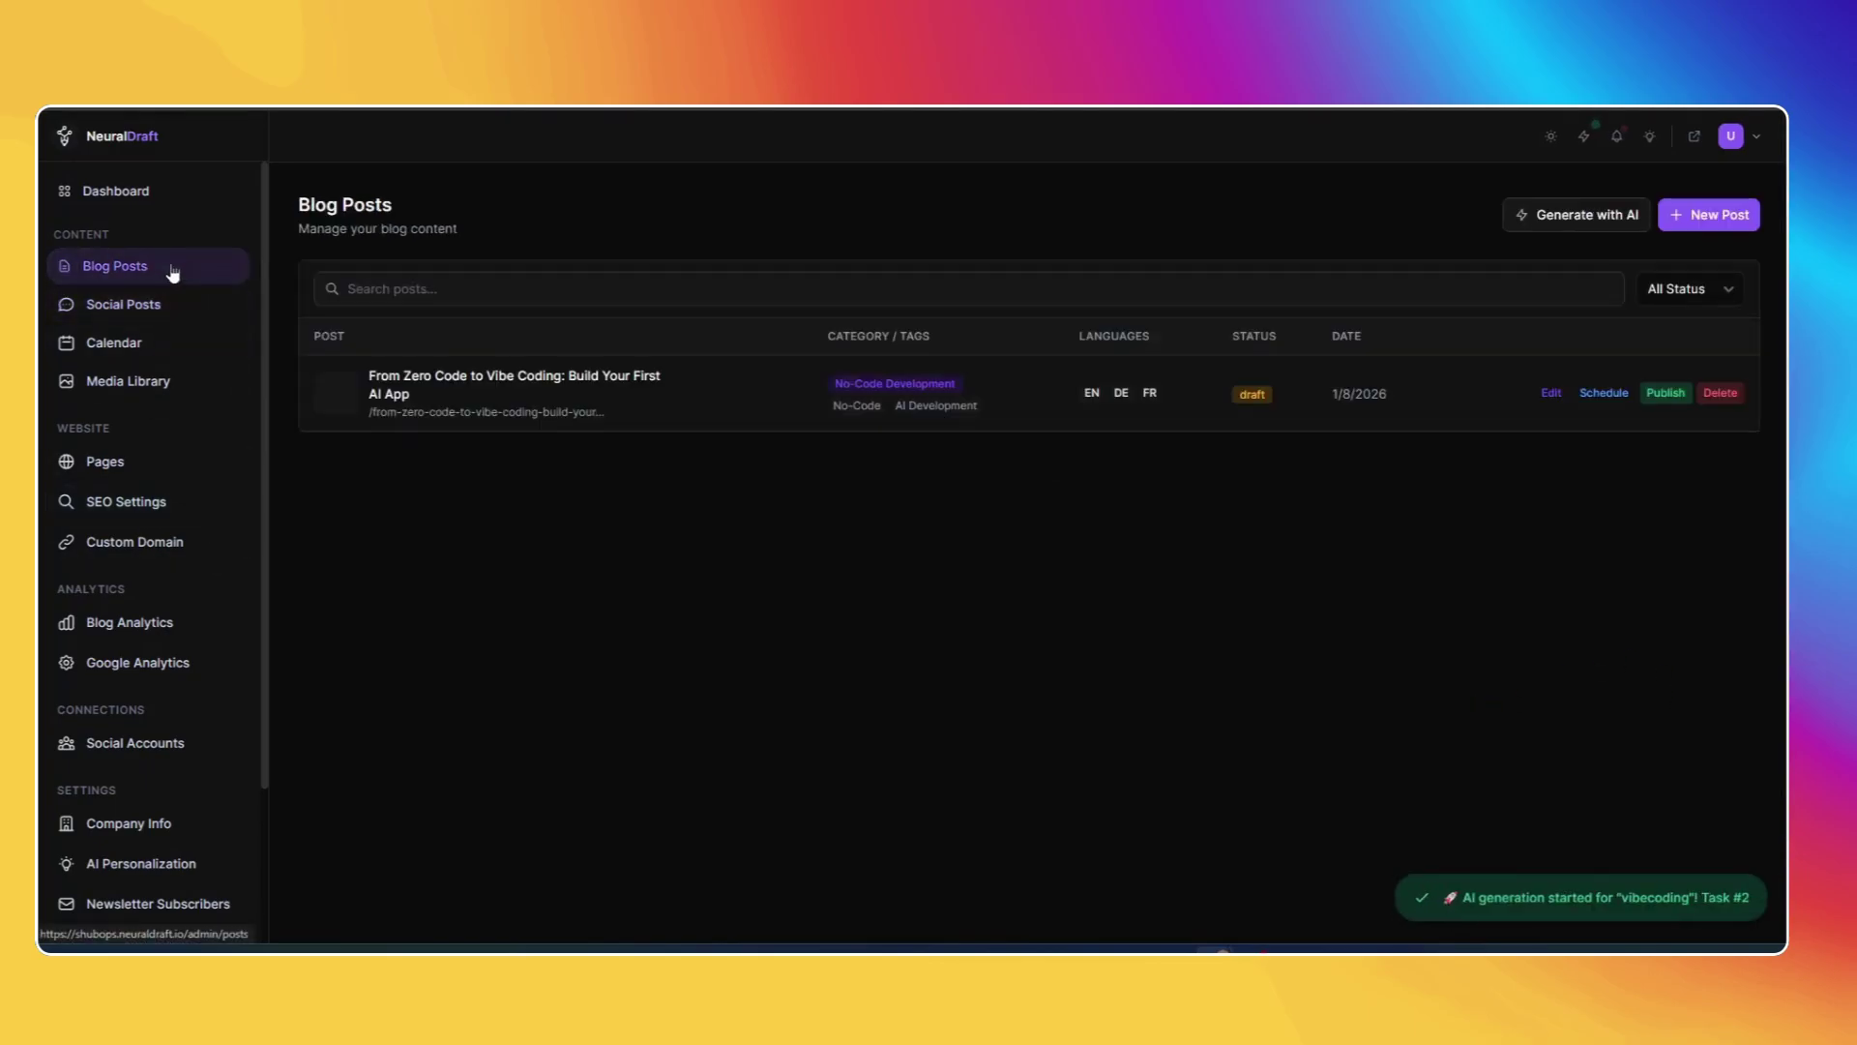
{"action": "left_click", "coordinate": [565, 421]}
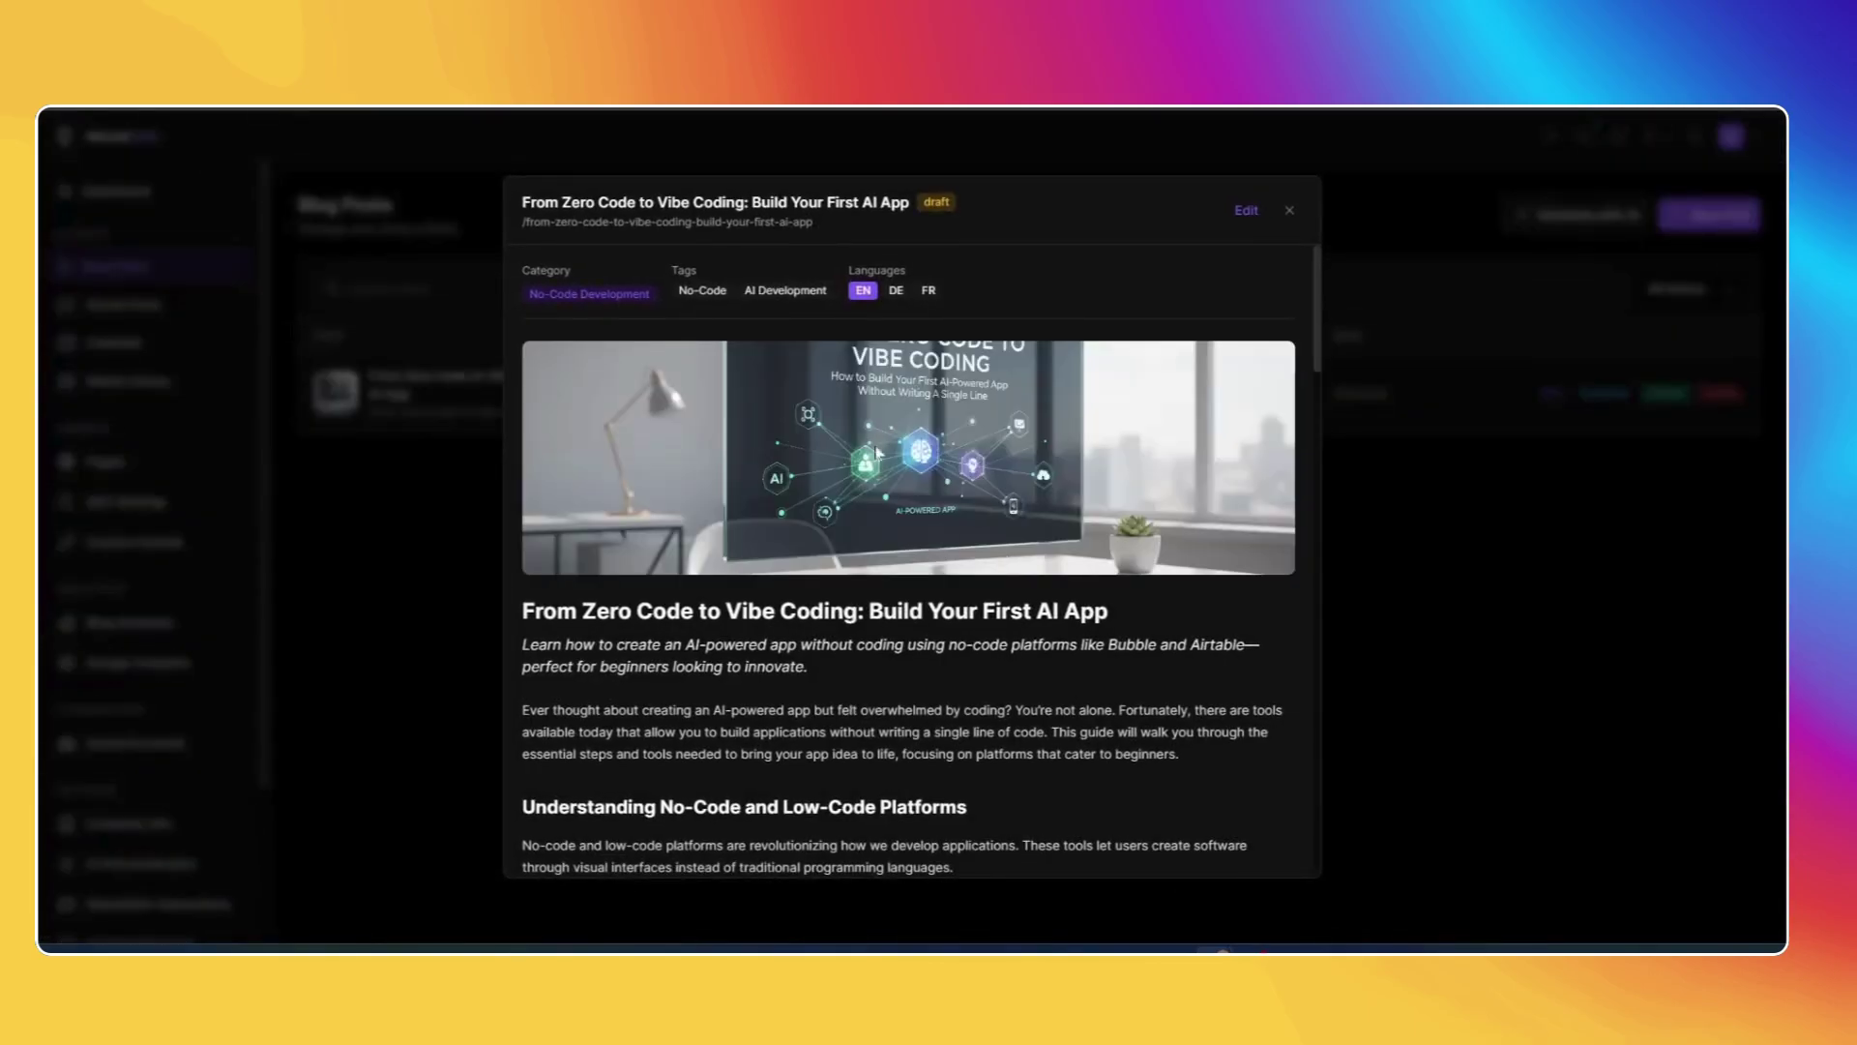
{"action": "scroll", "coordinate": [1072, 461], "scroll_direction": "down", "scroll_amount": 20}
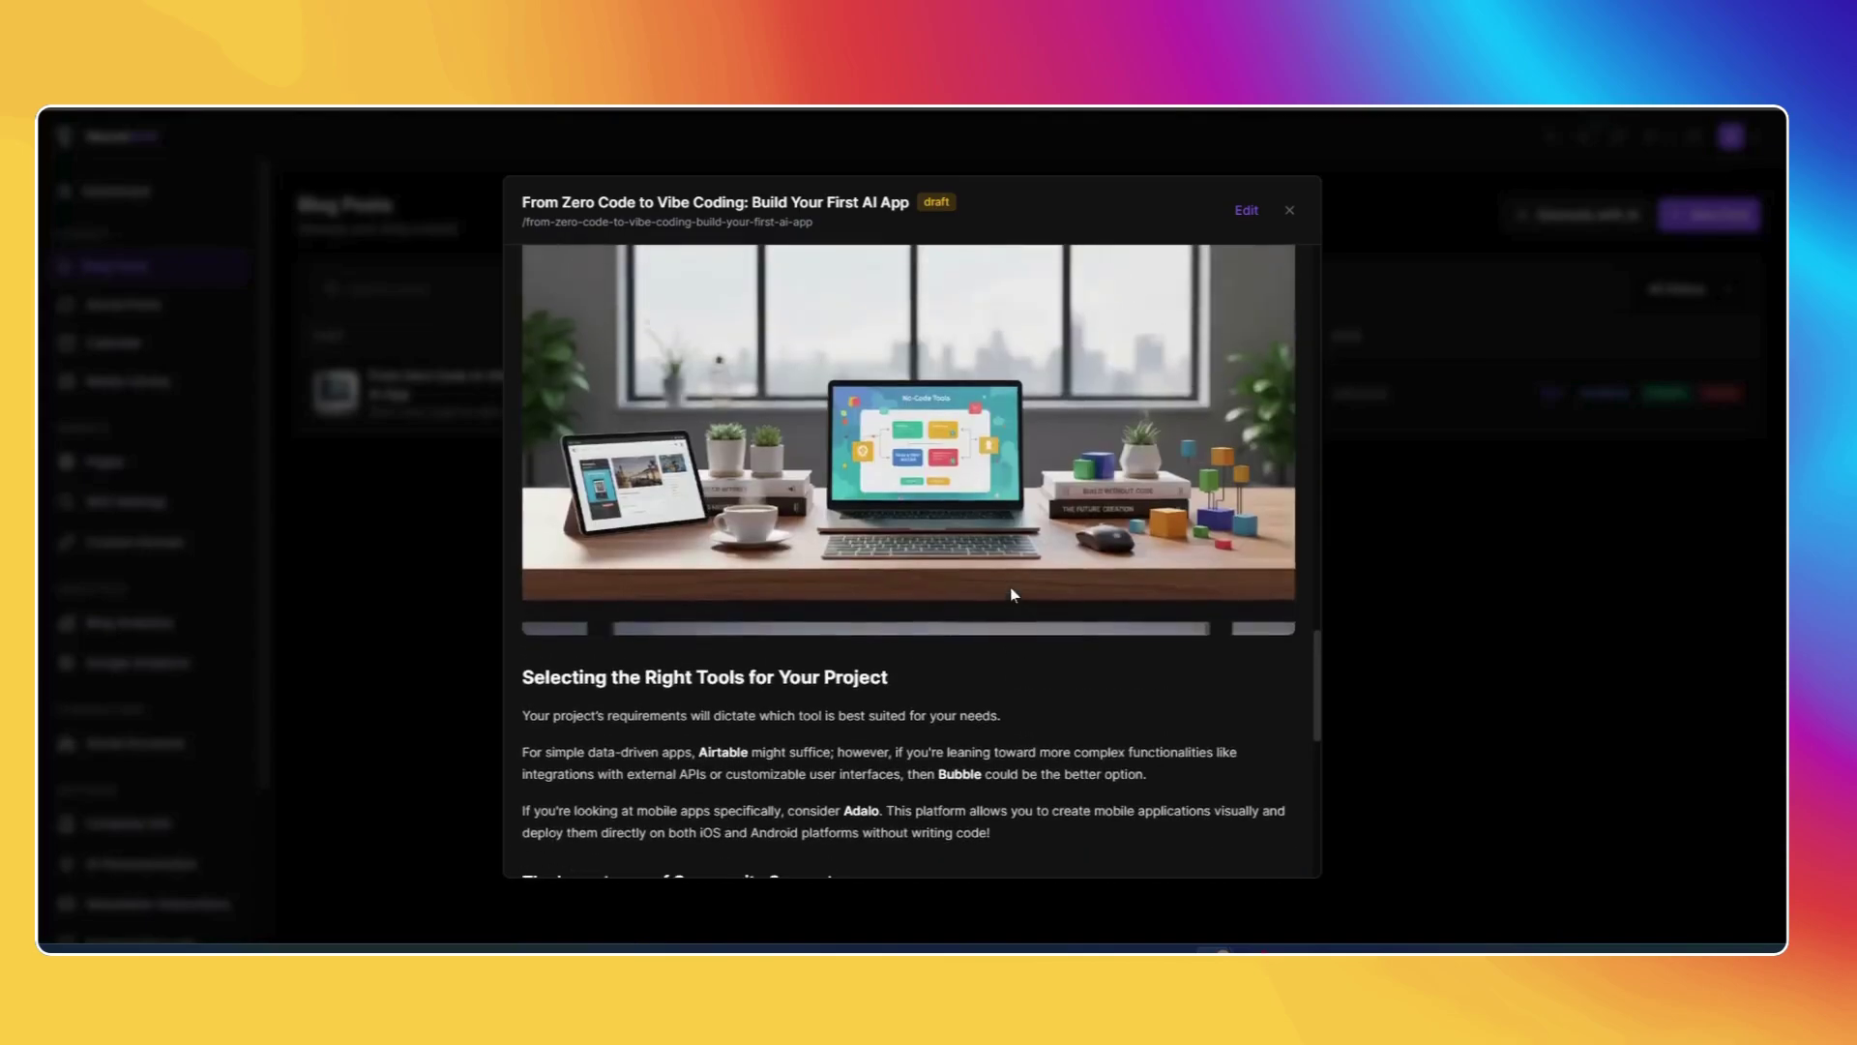
{"action": "left_click", "coordinate": [1242, 211]}
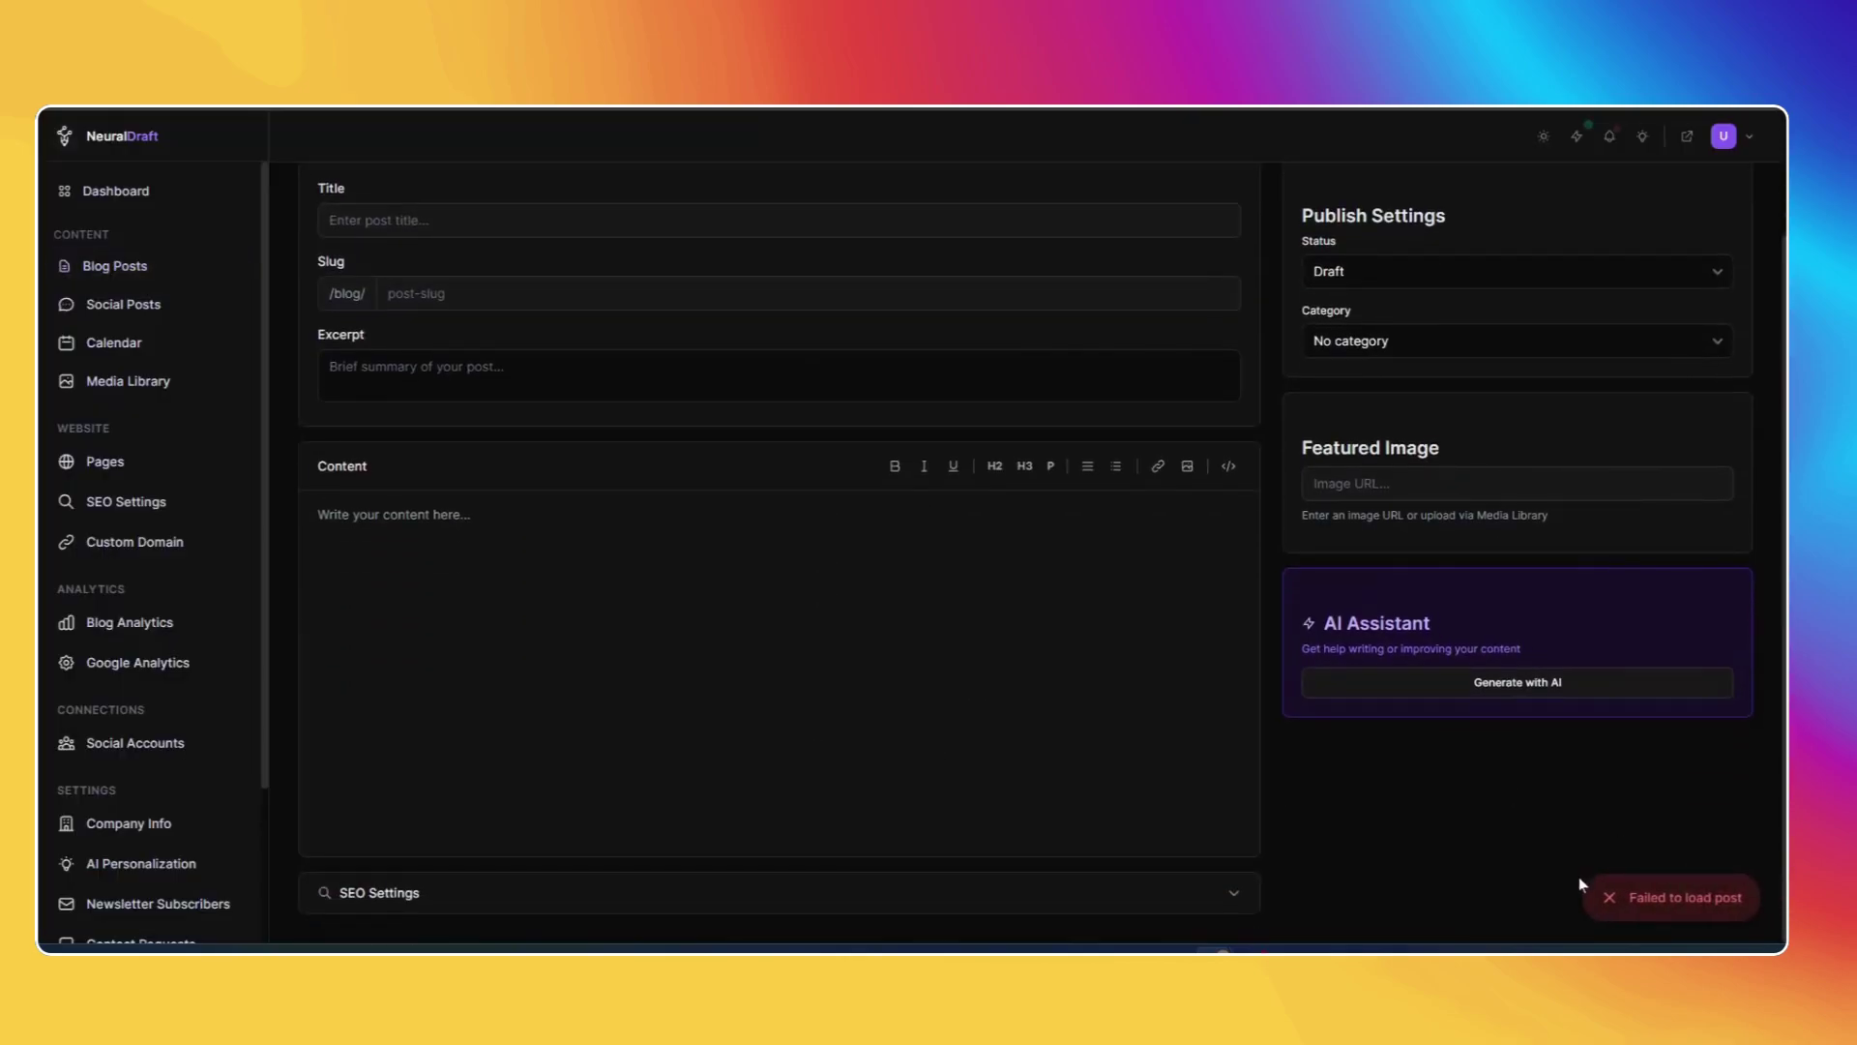
{"action": "left_click", "coordinate": [158, 270]}
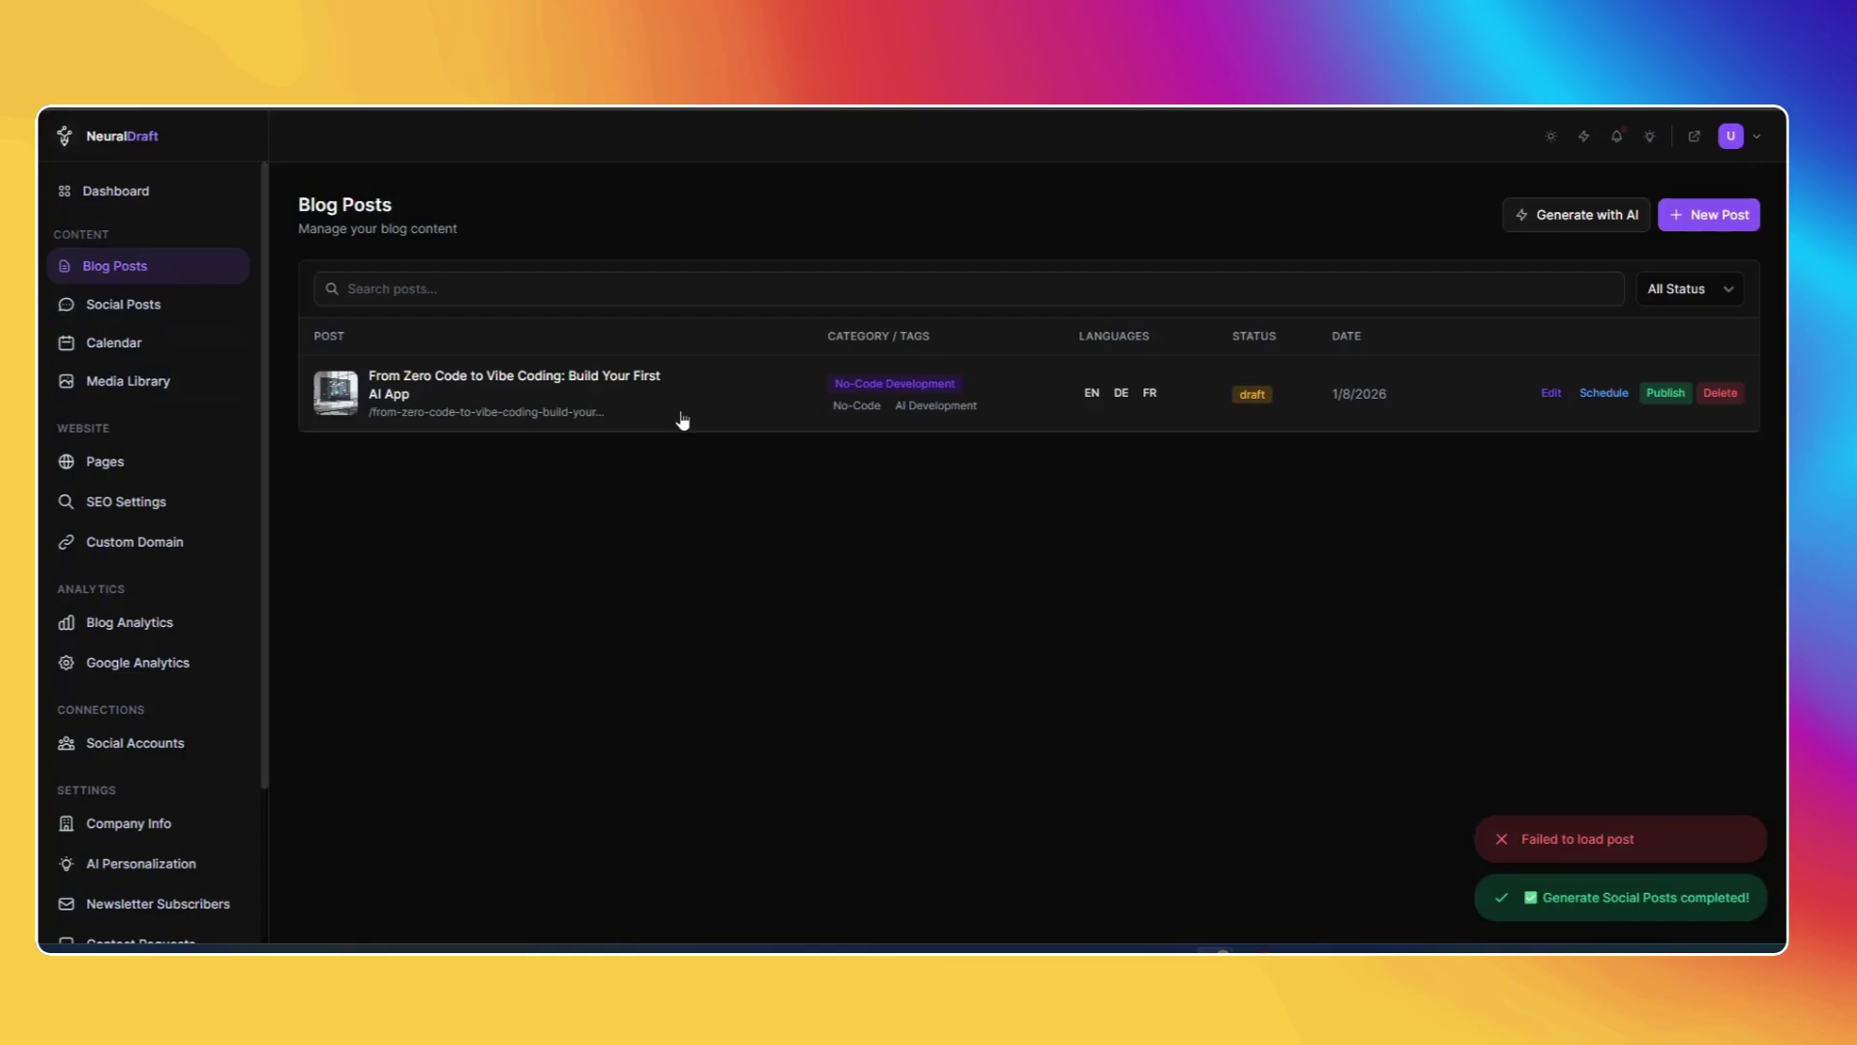
{"action": "left_click", "coordinate": [684, 418]}
{"action": "scroll", "coordinate": [909, 423], "scroll_direction": "down", "scroll_amount": 10}
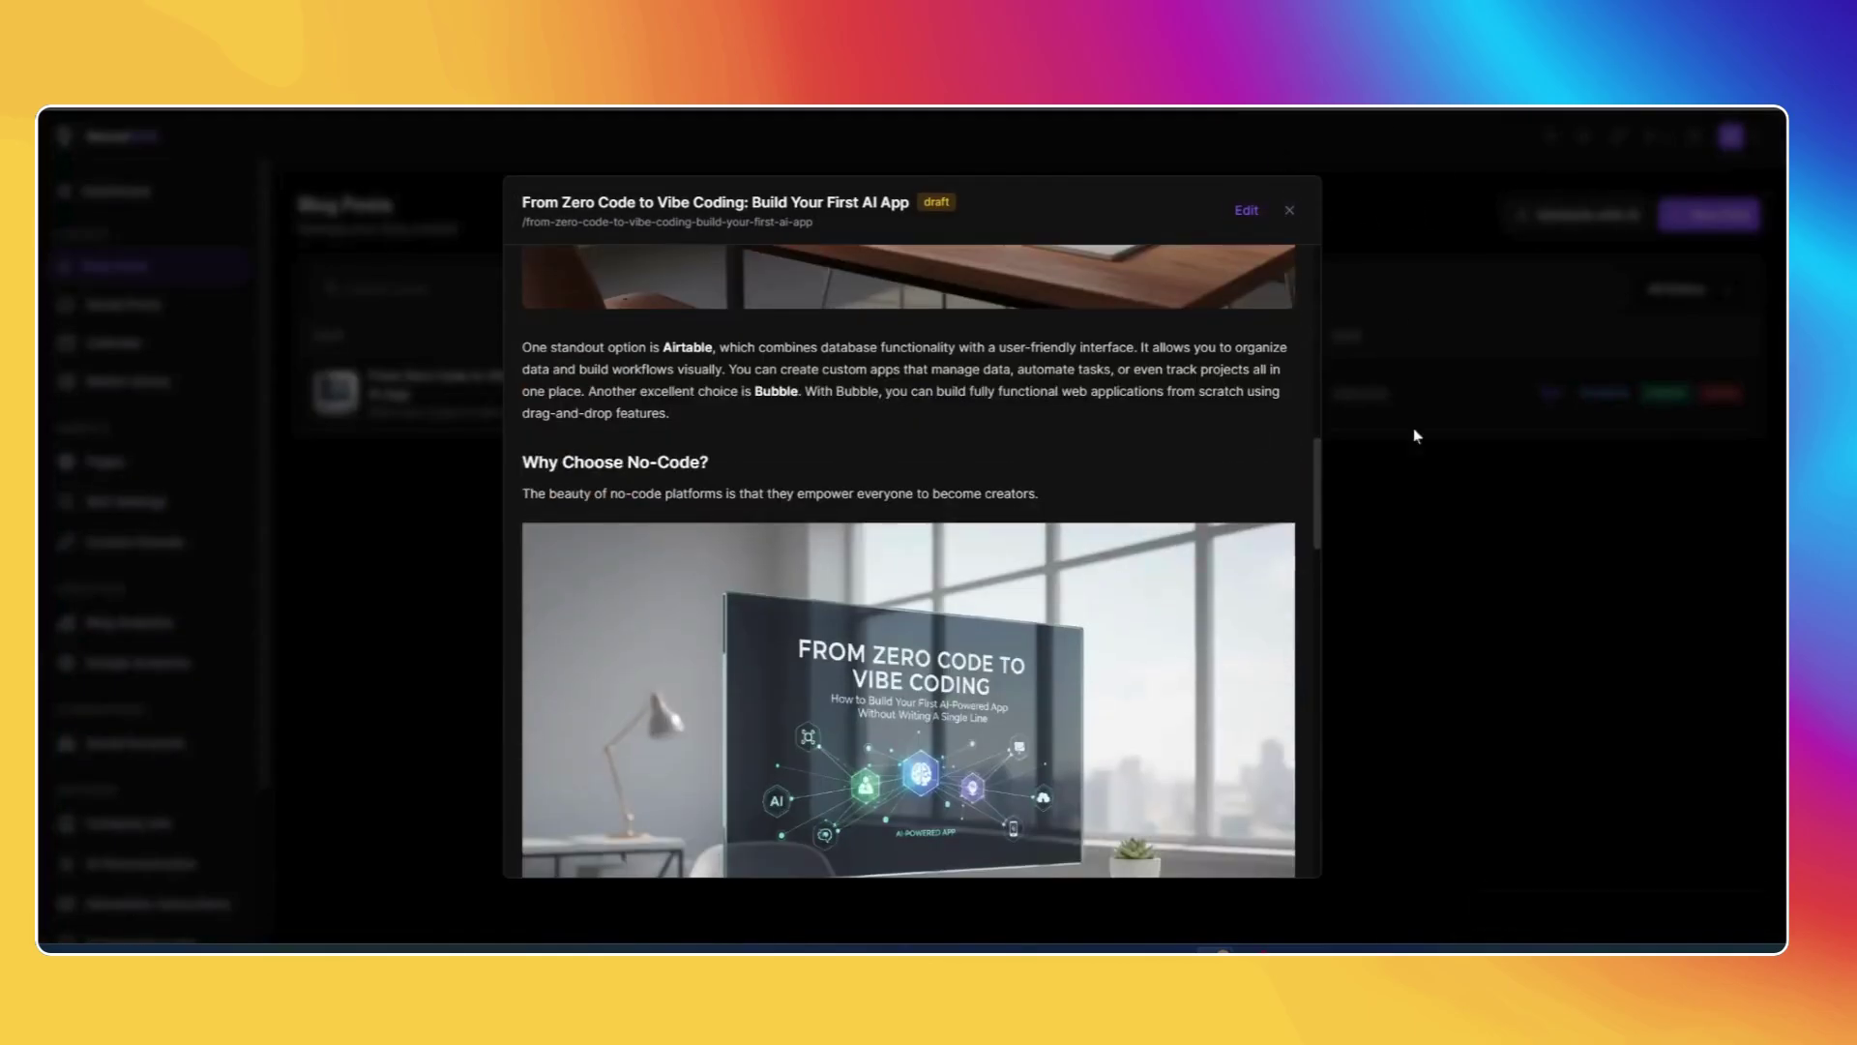
{"action": "left_click", "coordinate": [1290, 211]}
{"action": "left_click", "coordinate": [1666, 392]}
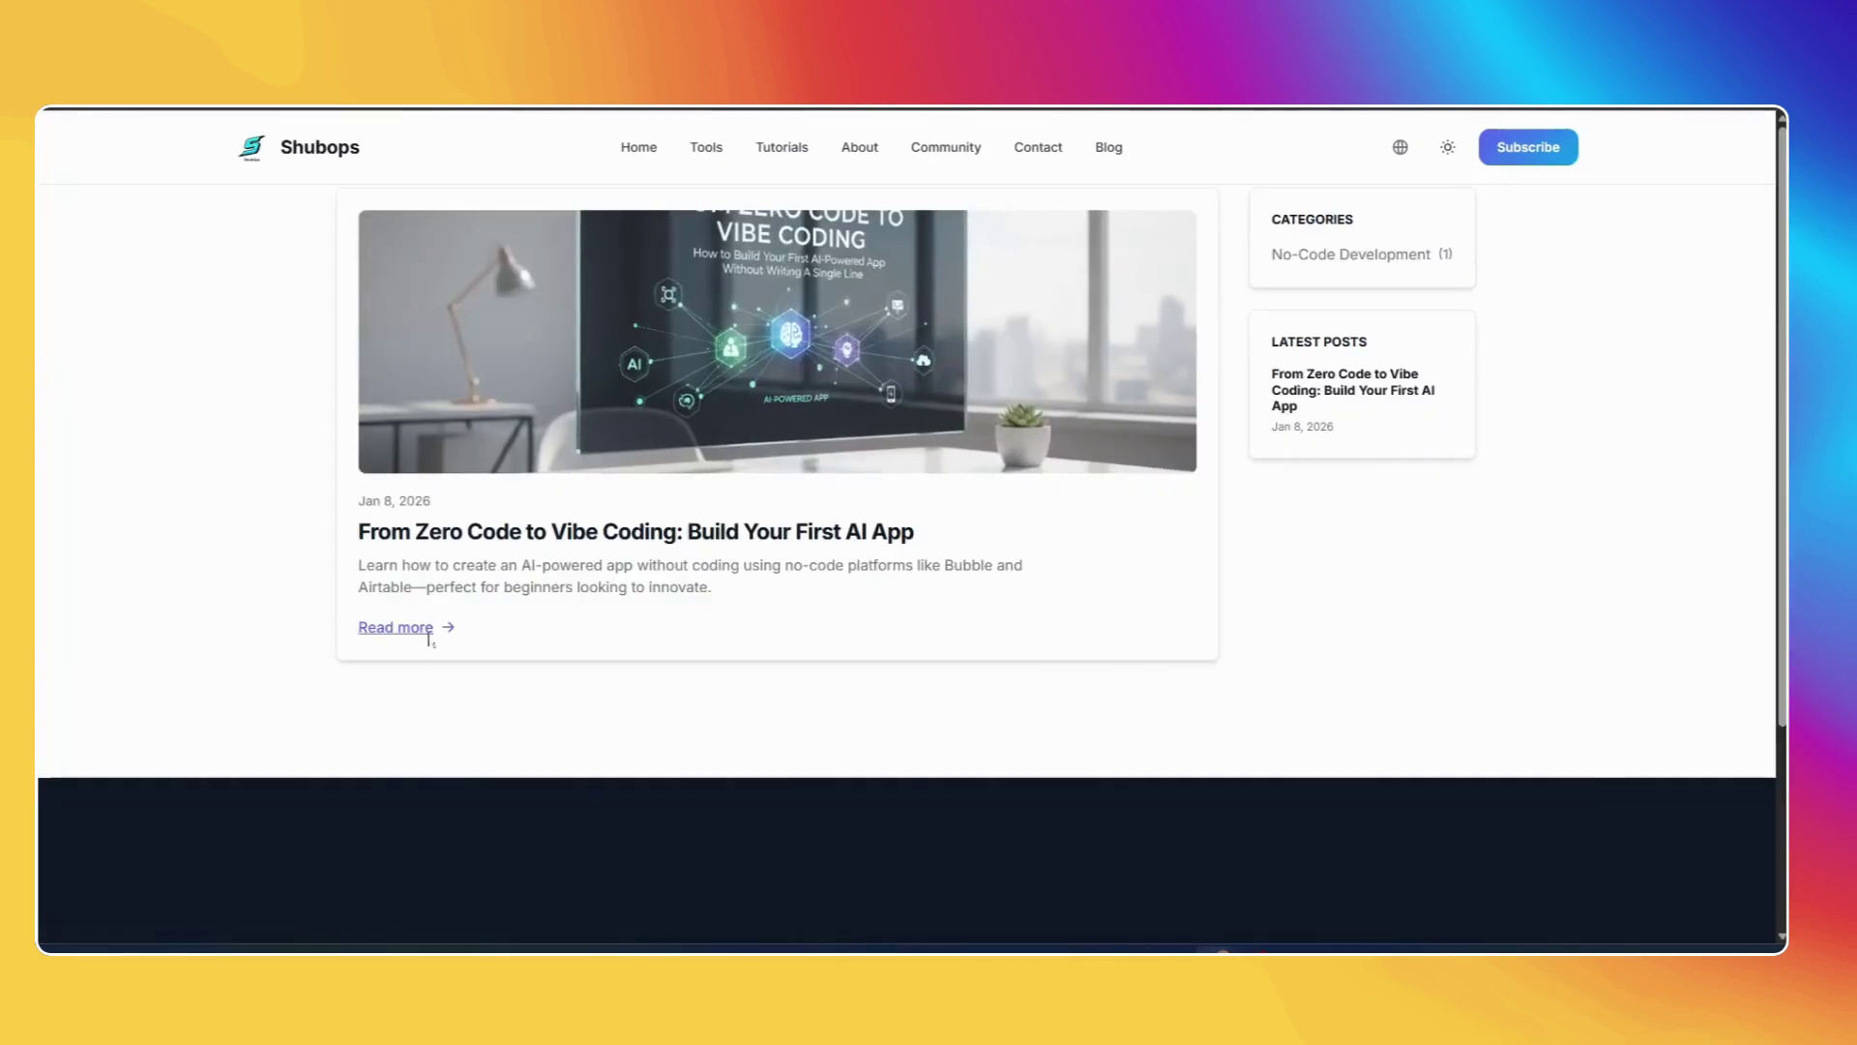
Step: Read the vibe coding article on the live Shubops blog, then return to the admin's Social Posts
{"action": "left_click", "coordinate": [387, 644]}
{"action": "scroll", "coordinate": [473, 394], "scroll_direction": "down", "scroll_amount": 20}
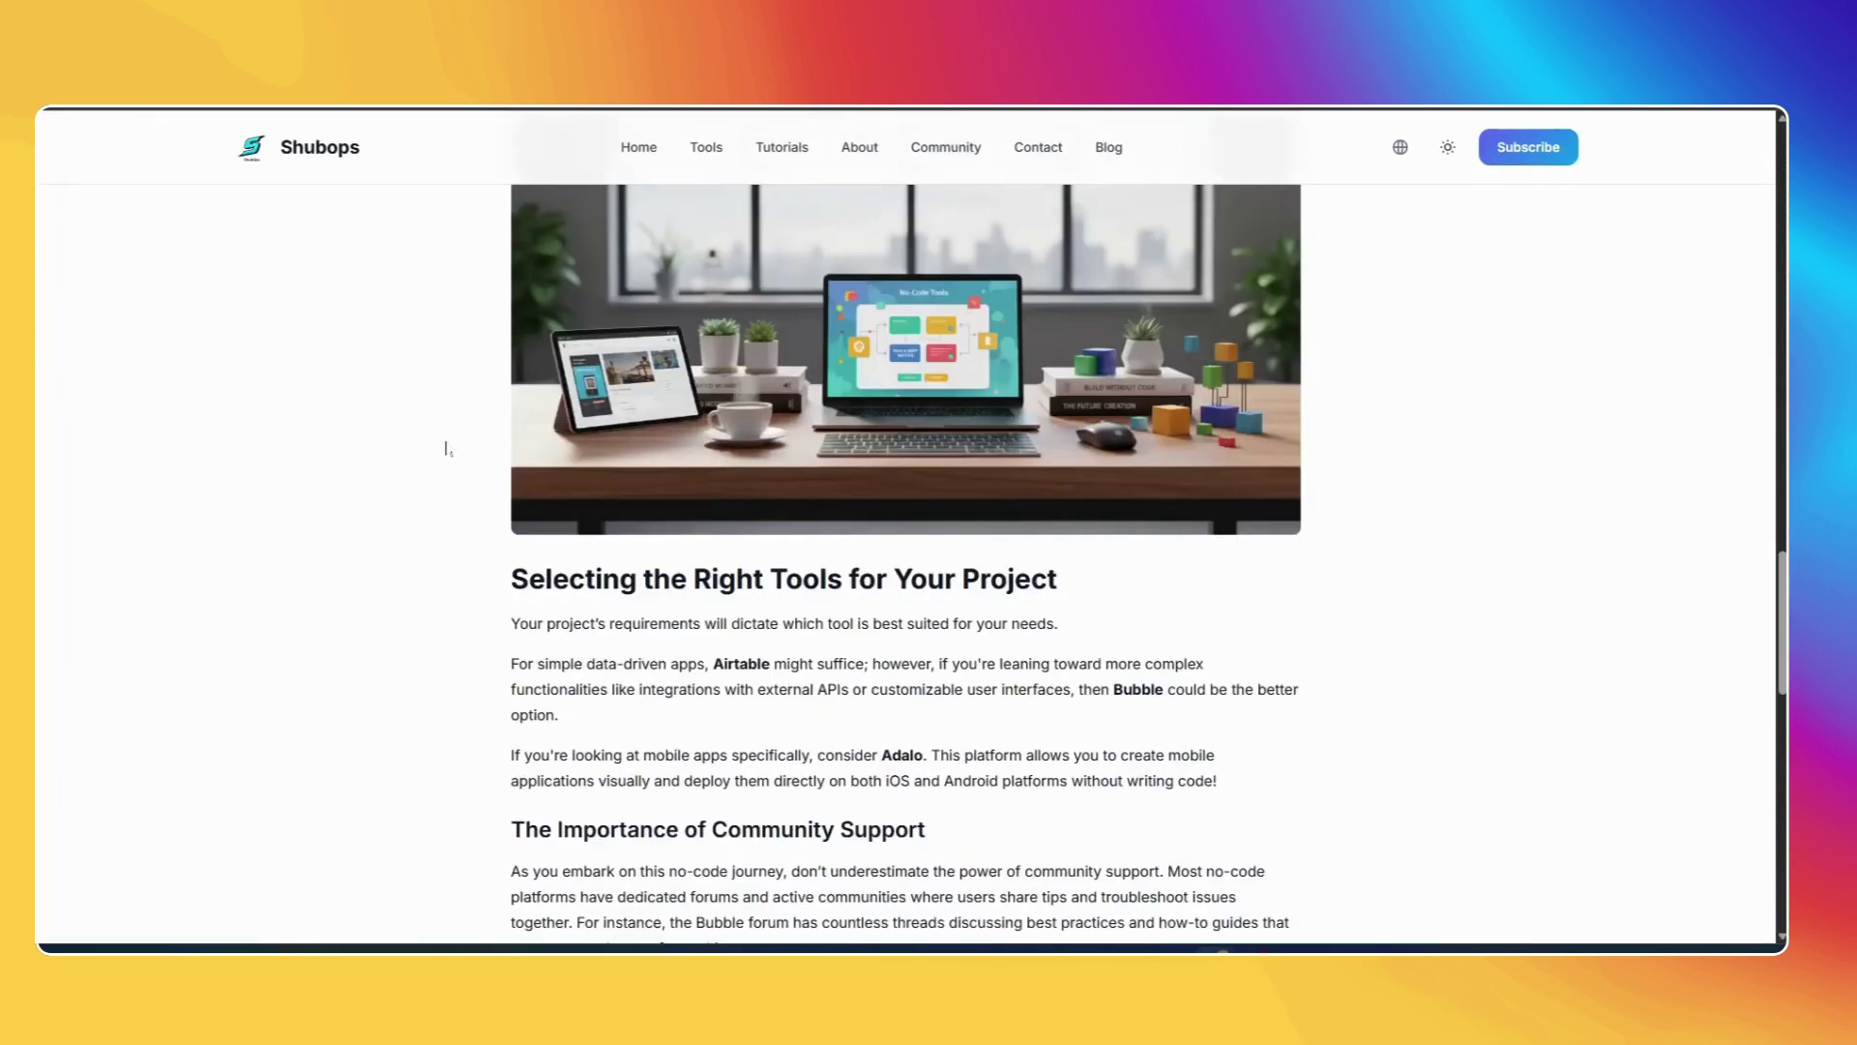
{"action": "scroll", "coordinate": [771, 708], "scroll_direction": "down", "scroll_amount": 3}
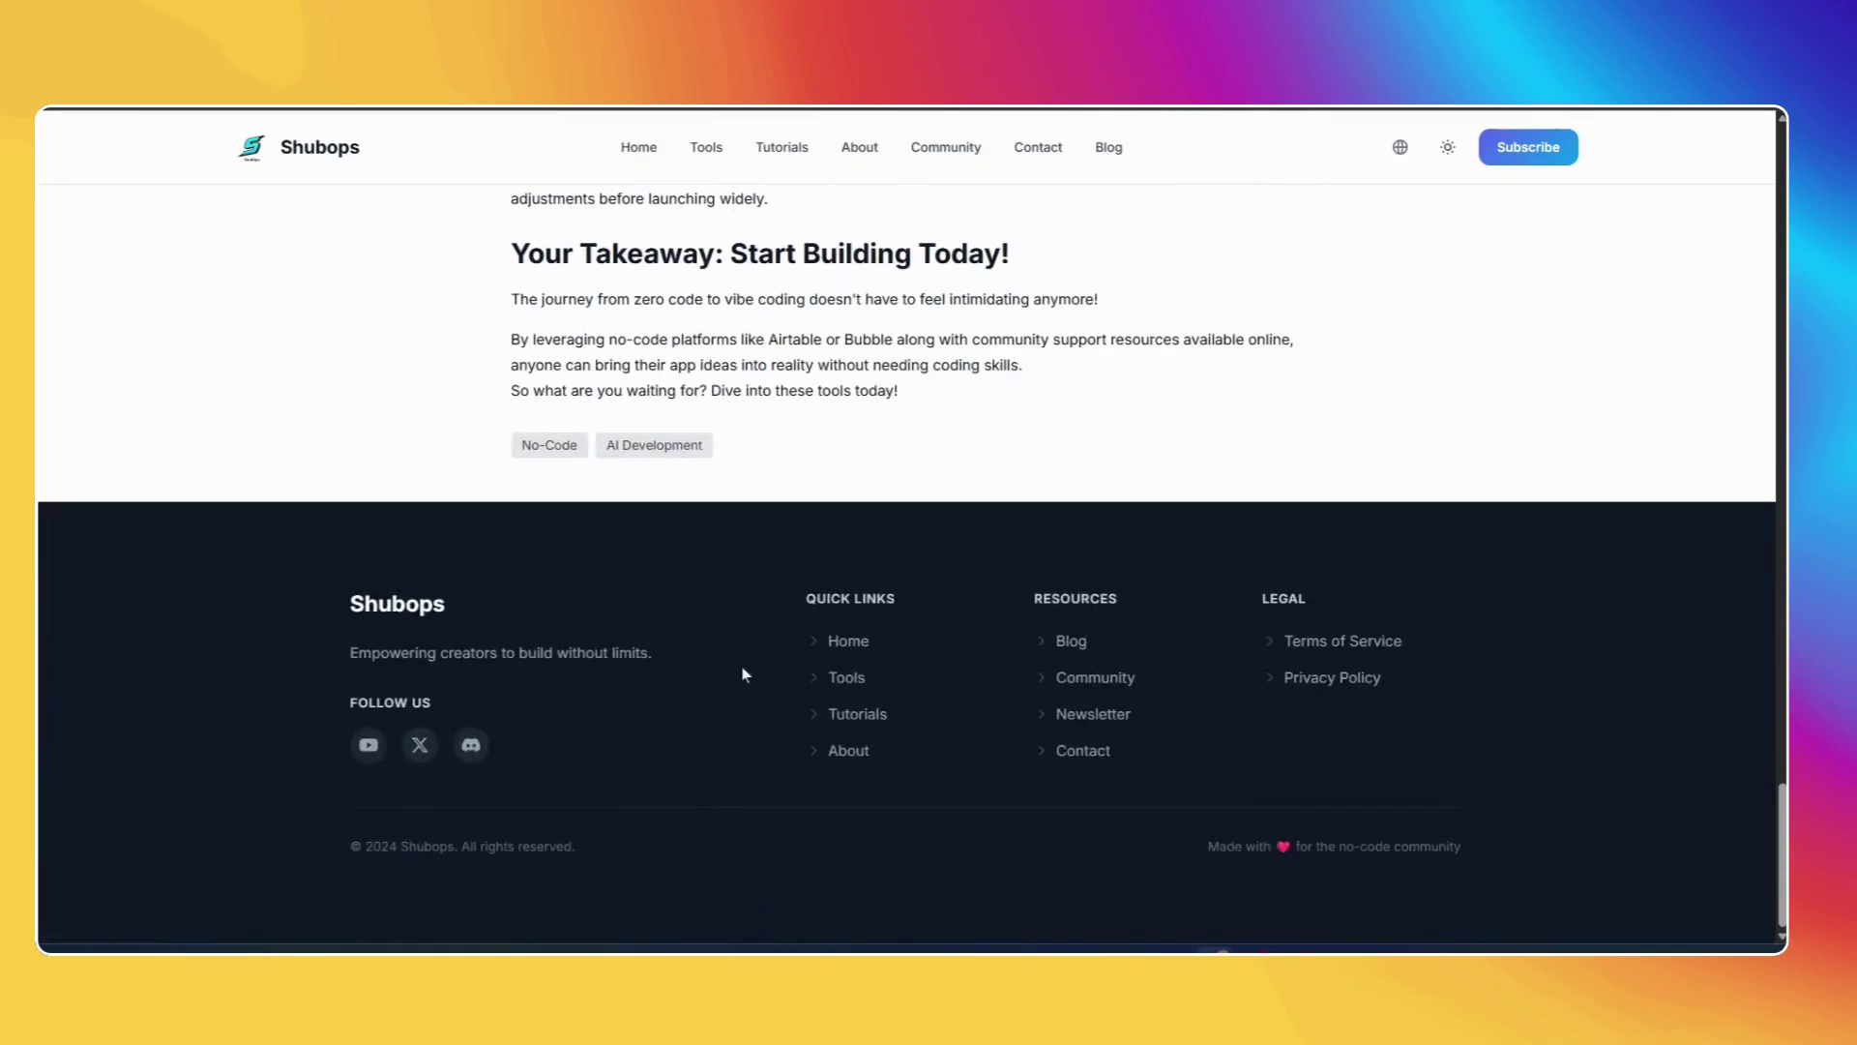
{"action": "scroll", "coordinate": [732, 191], "scroll_direction": "up", "scroll_amount": 15}
{"action": "scroll", "coordinate": [733, 190], "scroll_direction": "up", "scroll_amount": 10}
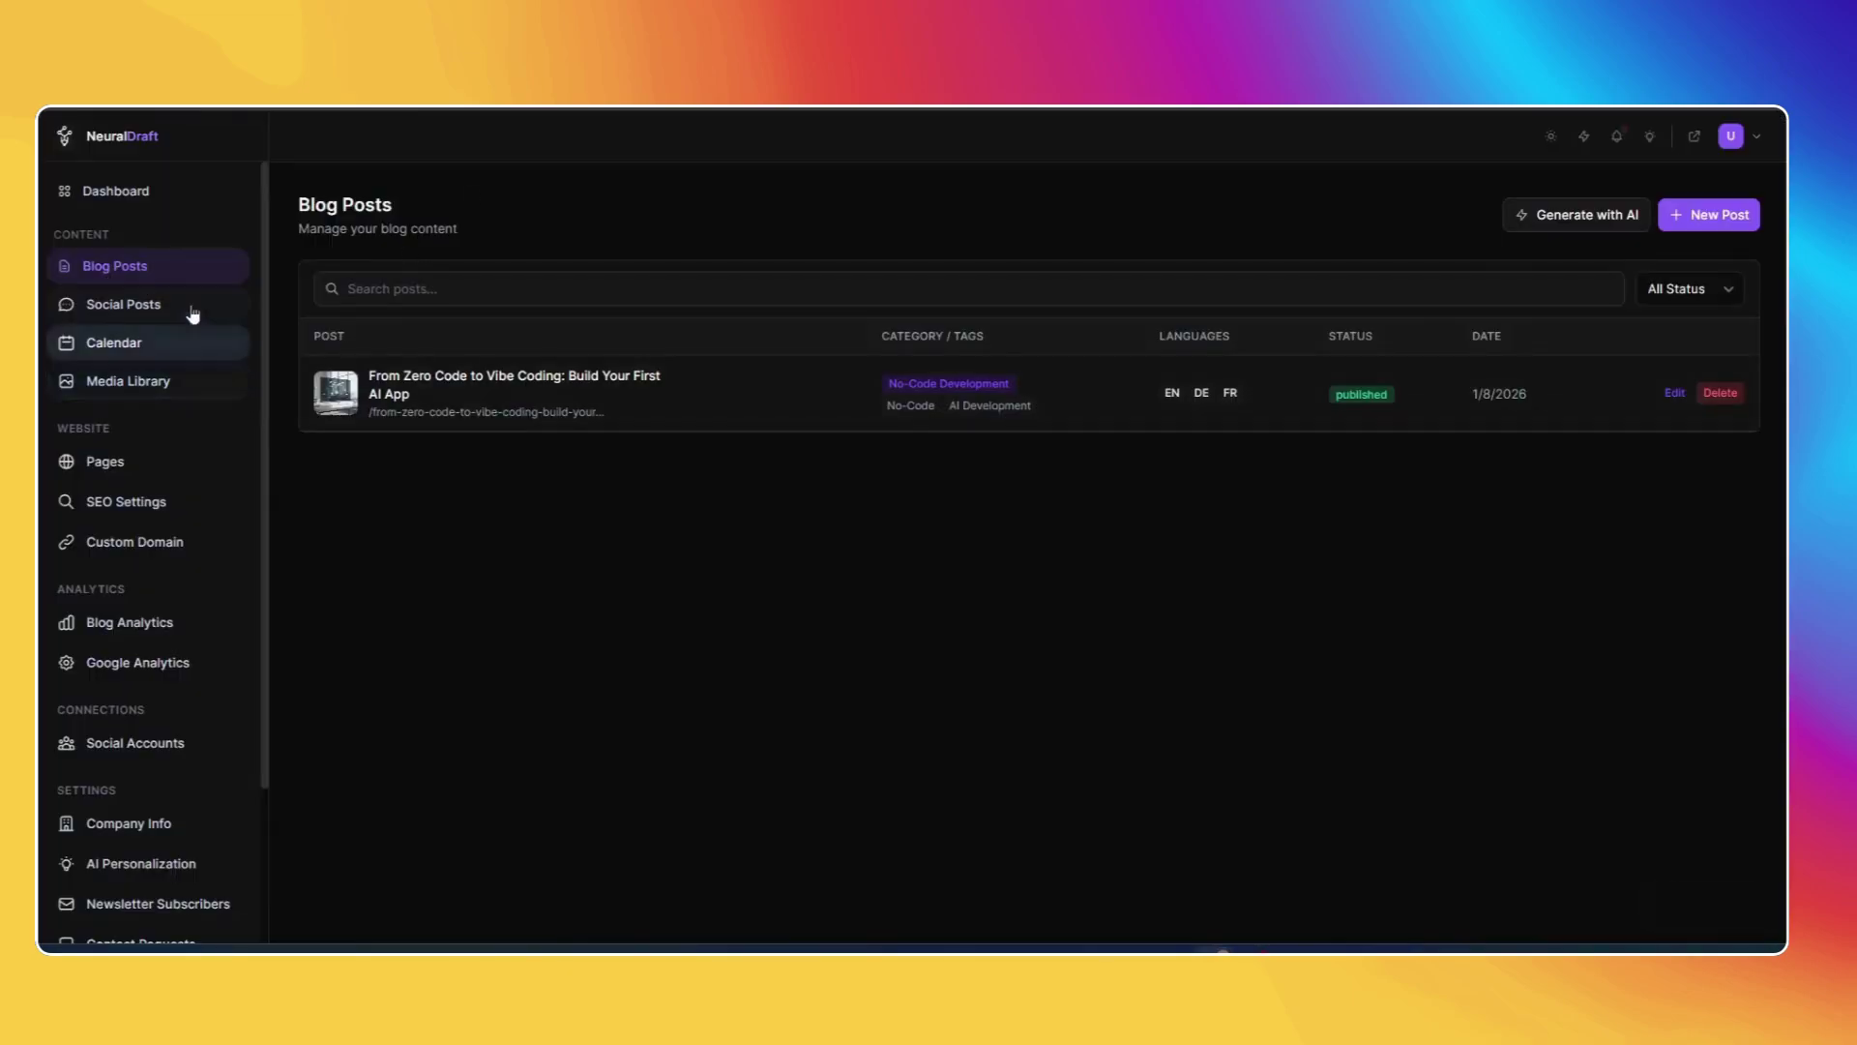
{"action": "left_click", "coordinate": [123, 304]}
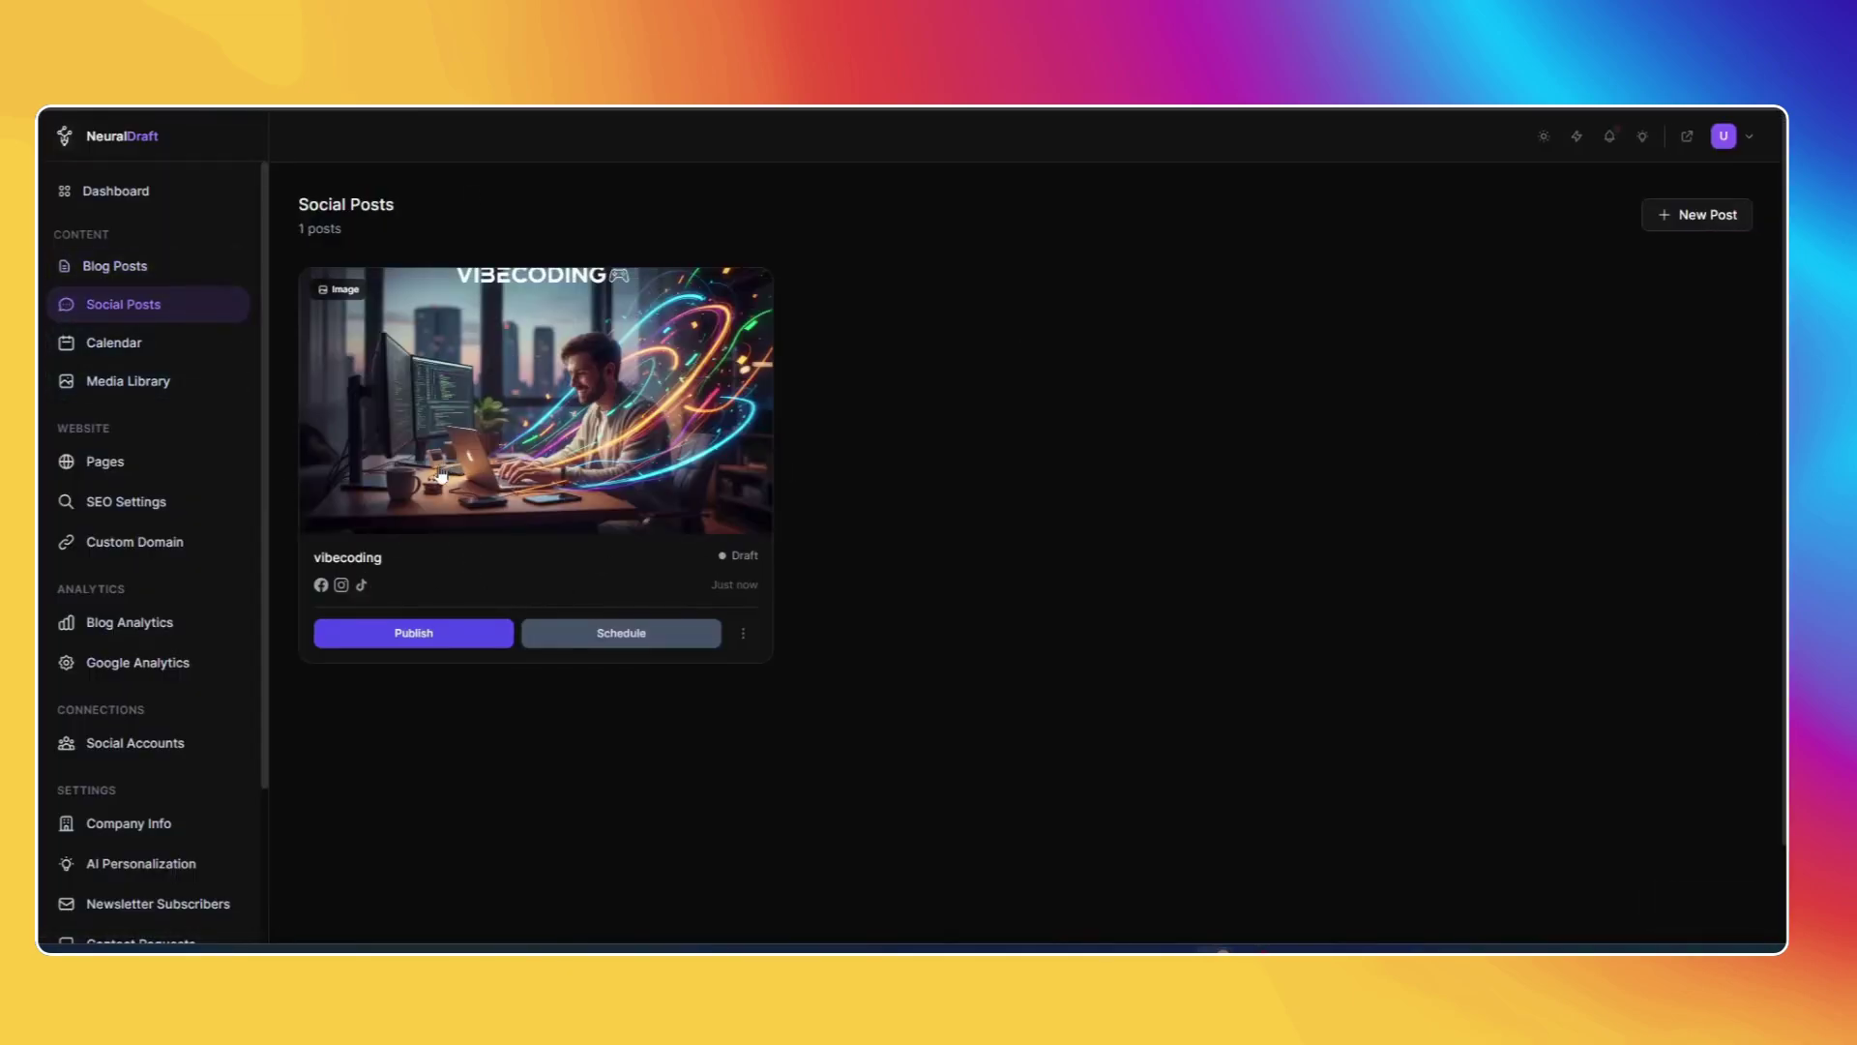
{"action": "left_click", "coordinate": [445, 470]}
{"action": "left_click", "coordinate": [798, 677]}
{"action": "left_click", "coordinate": [884, 672]}
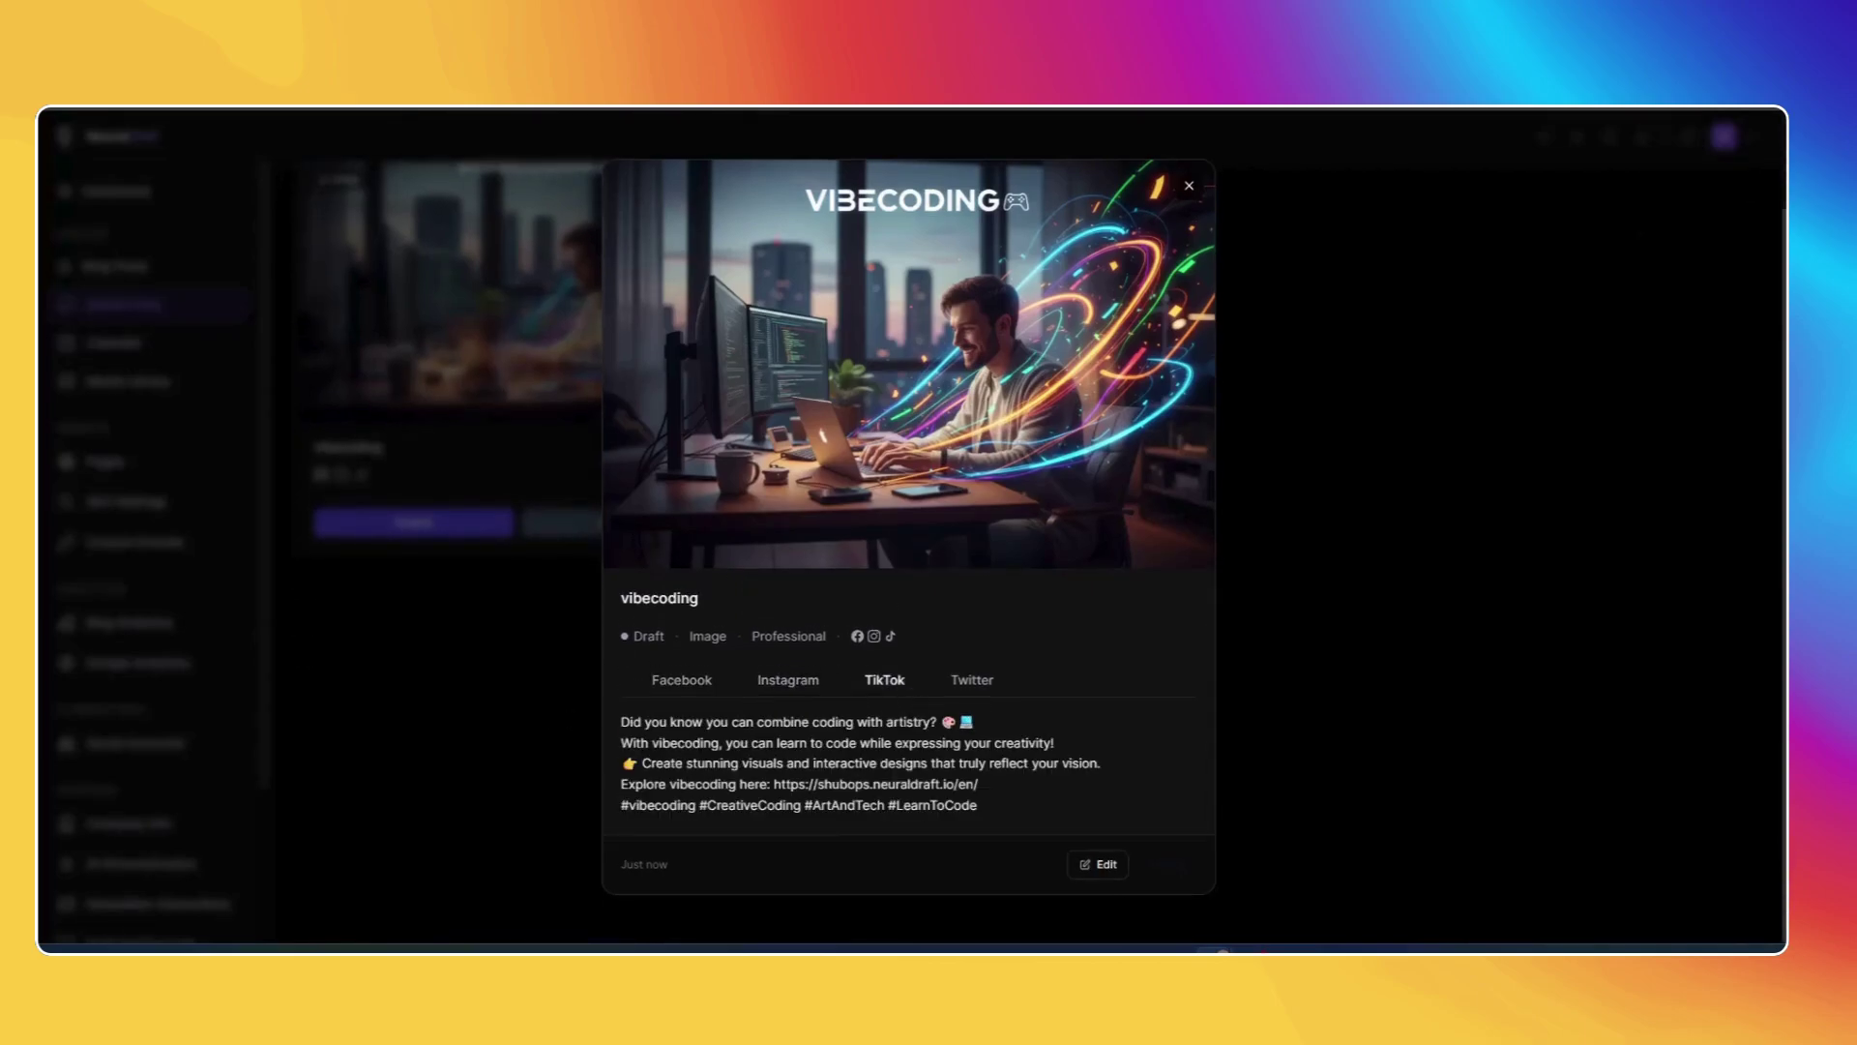
{"action": "left_click", "coordinate": [1171, 871]}
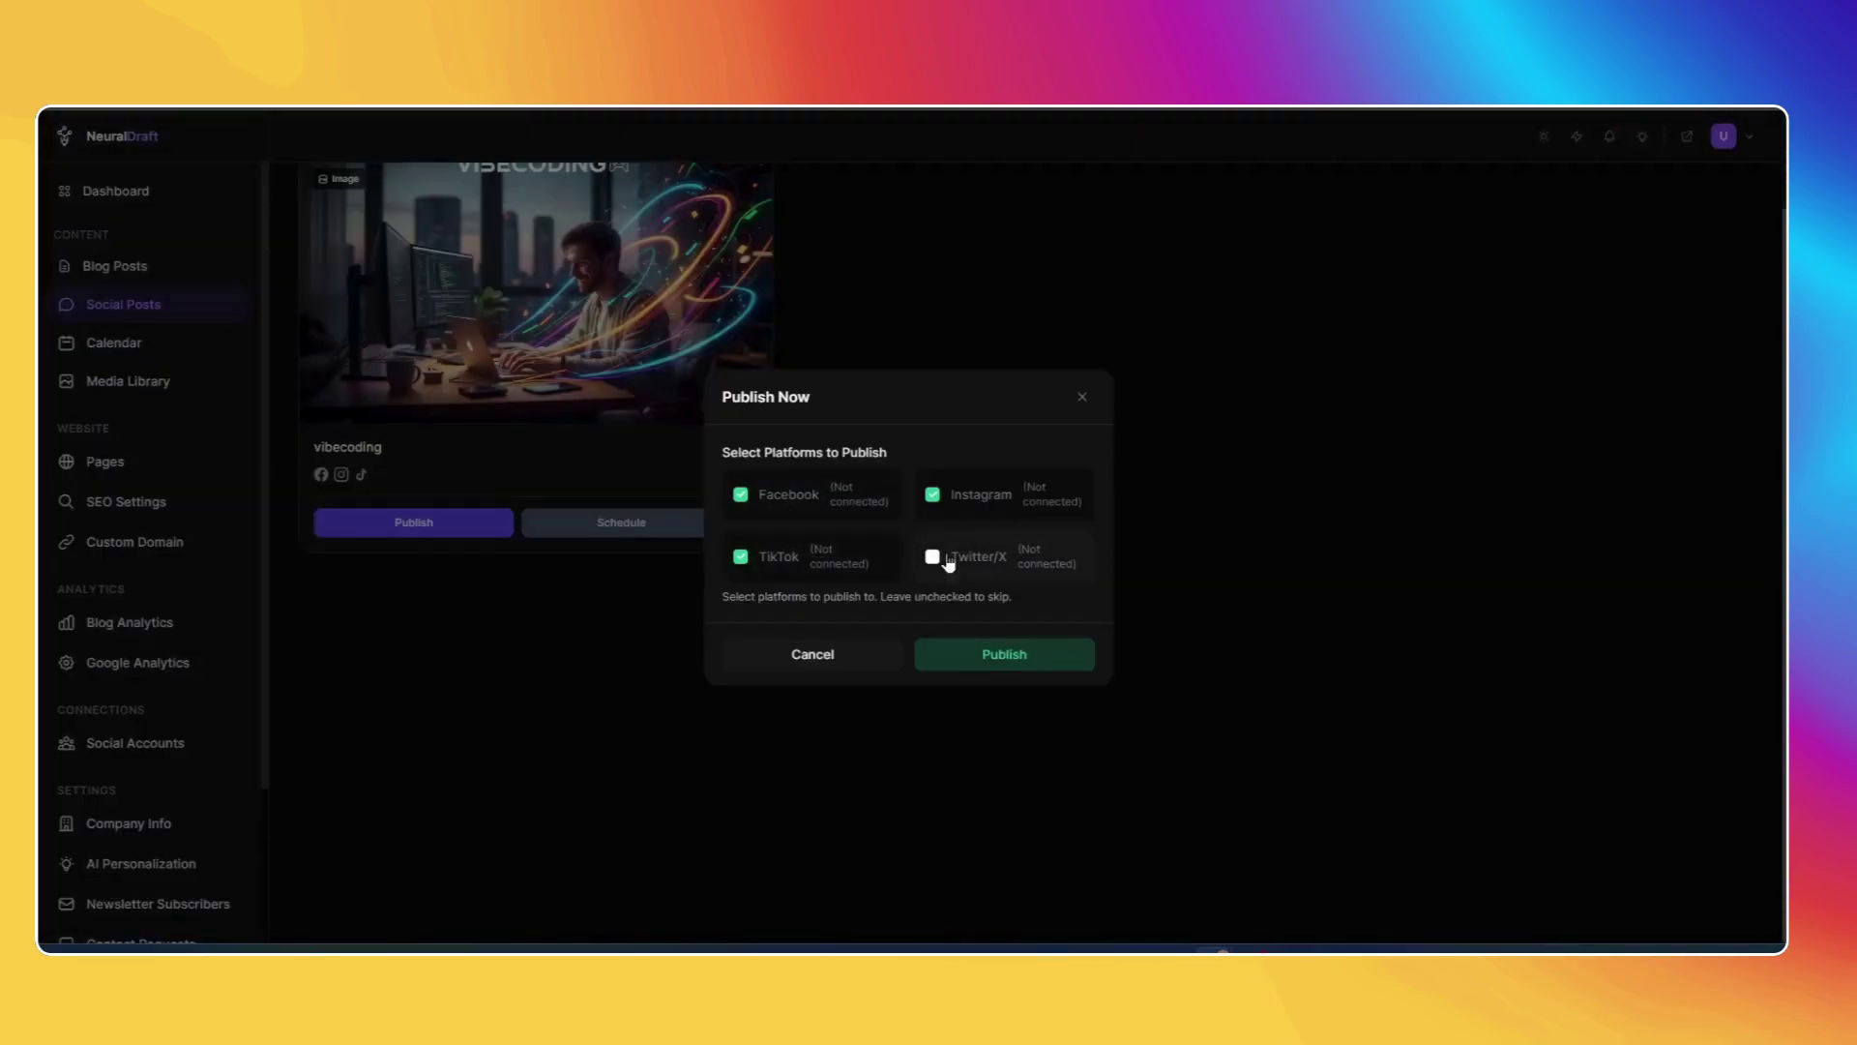
{"action": "left_click", "coordinate": [1083, 396]}
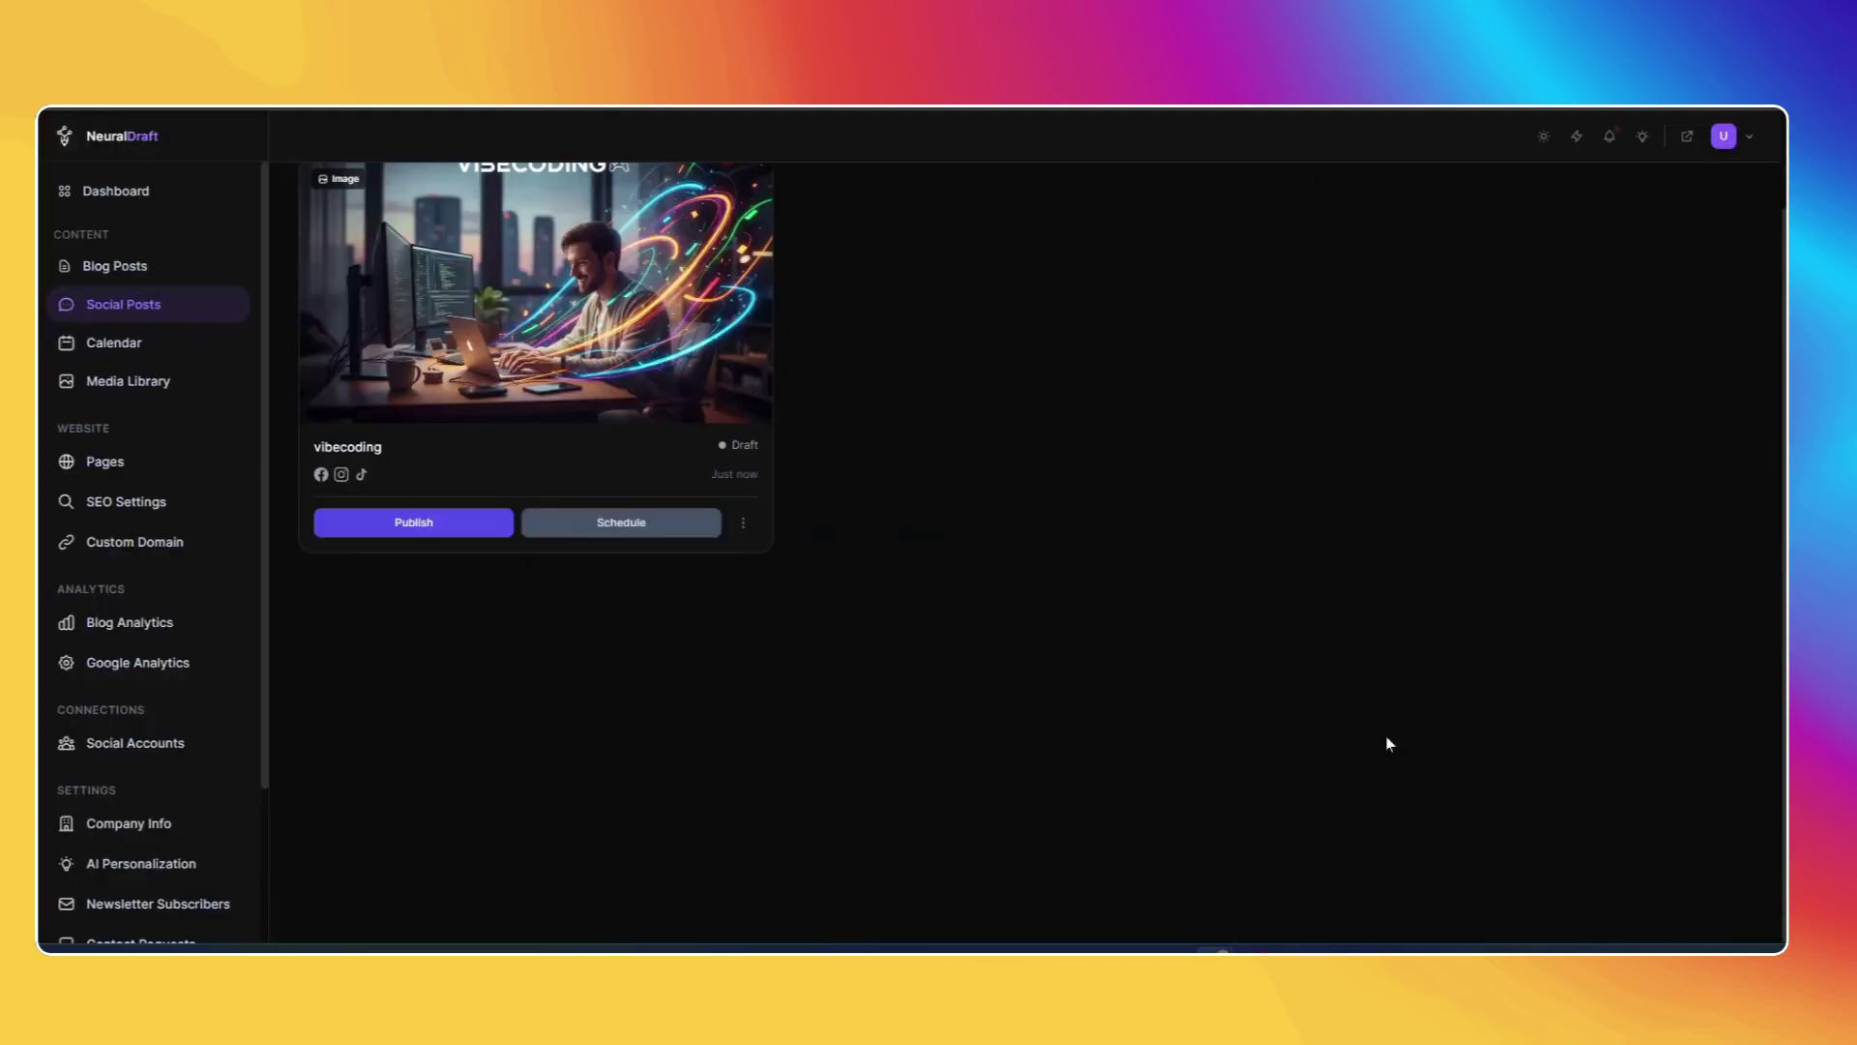
{"action": "left_click", "coordinate": [743, 633]}
Step: Browse the Content Calendar, Media Library and Pages, ending on the SEO Settings page
{"action": "left_click", "coordinate": [155, 348]}
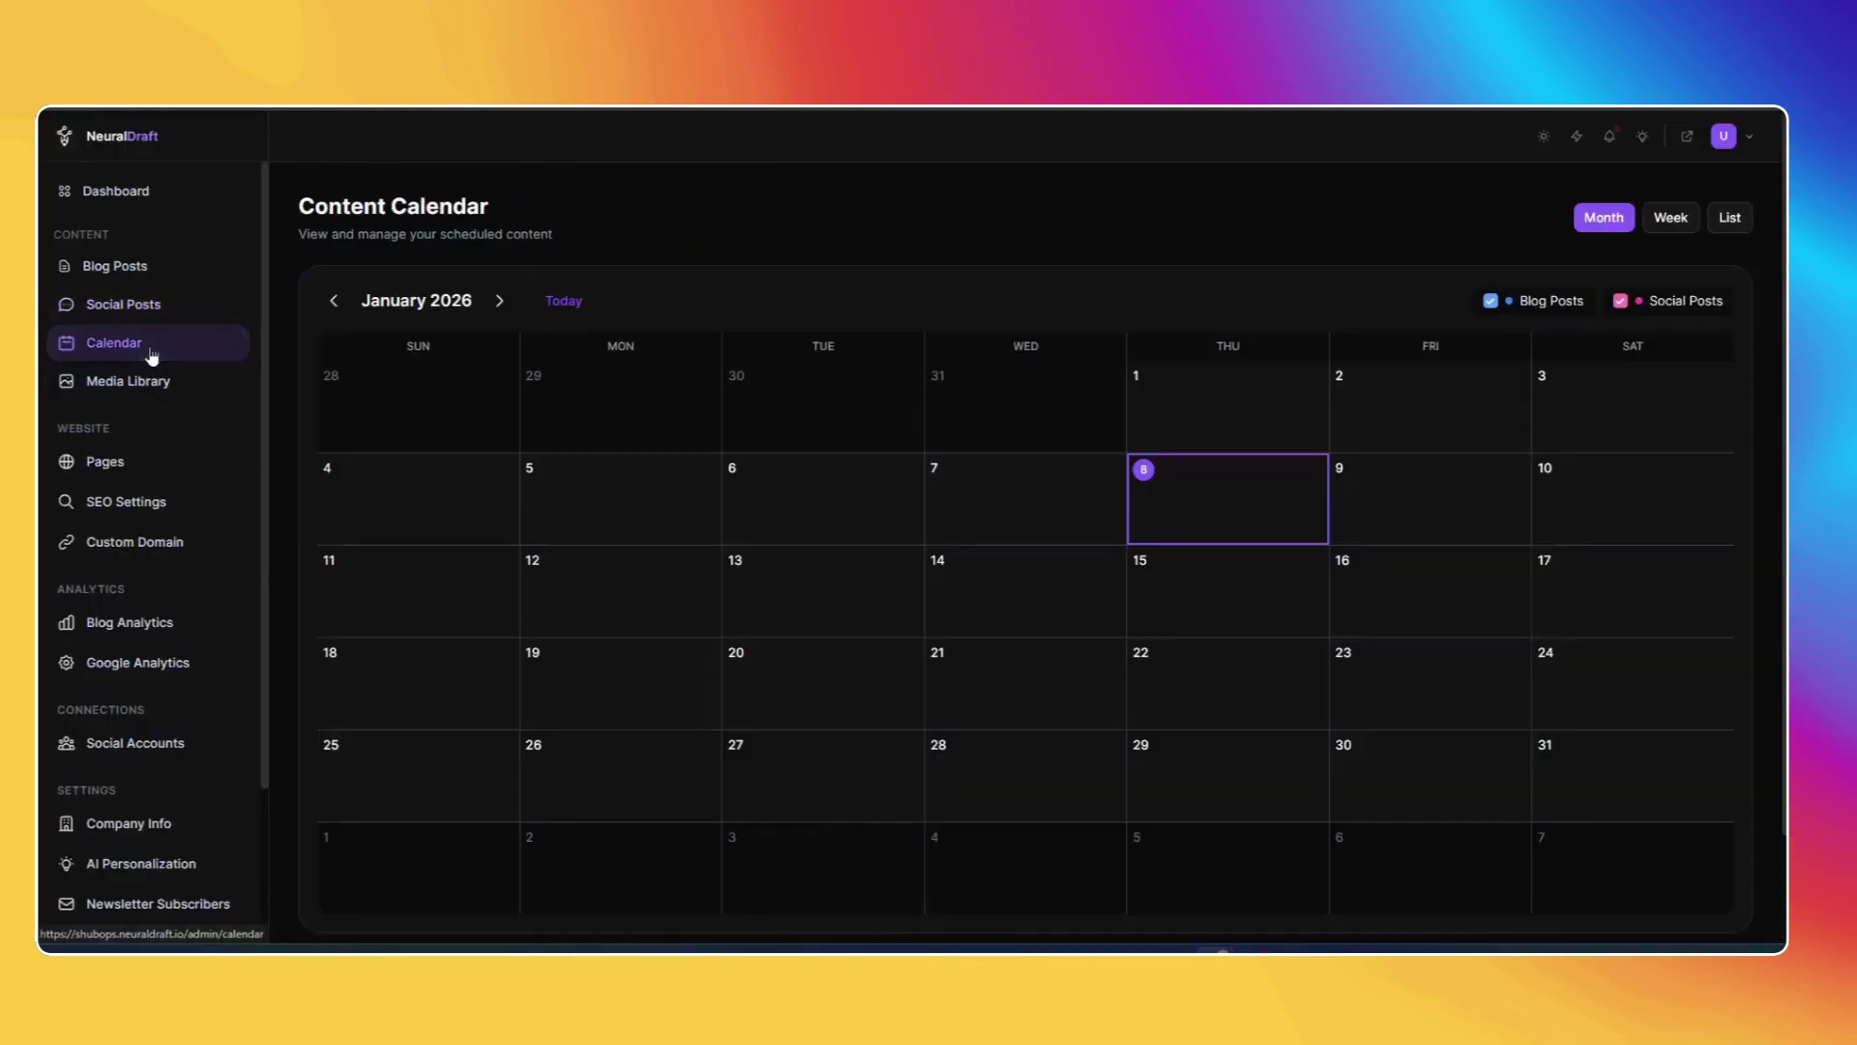
{"action": "scroll", "coordinate": [1128, 514], "scroll_direction": "down", "scroll_amount": 1}
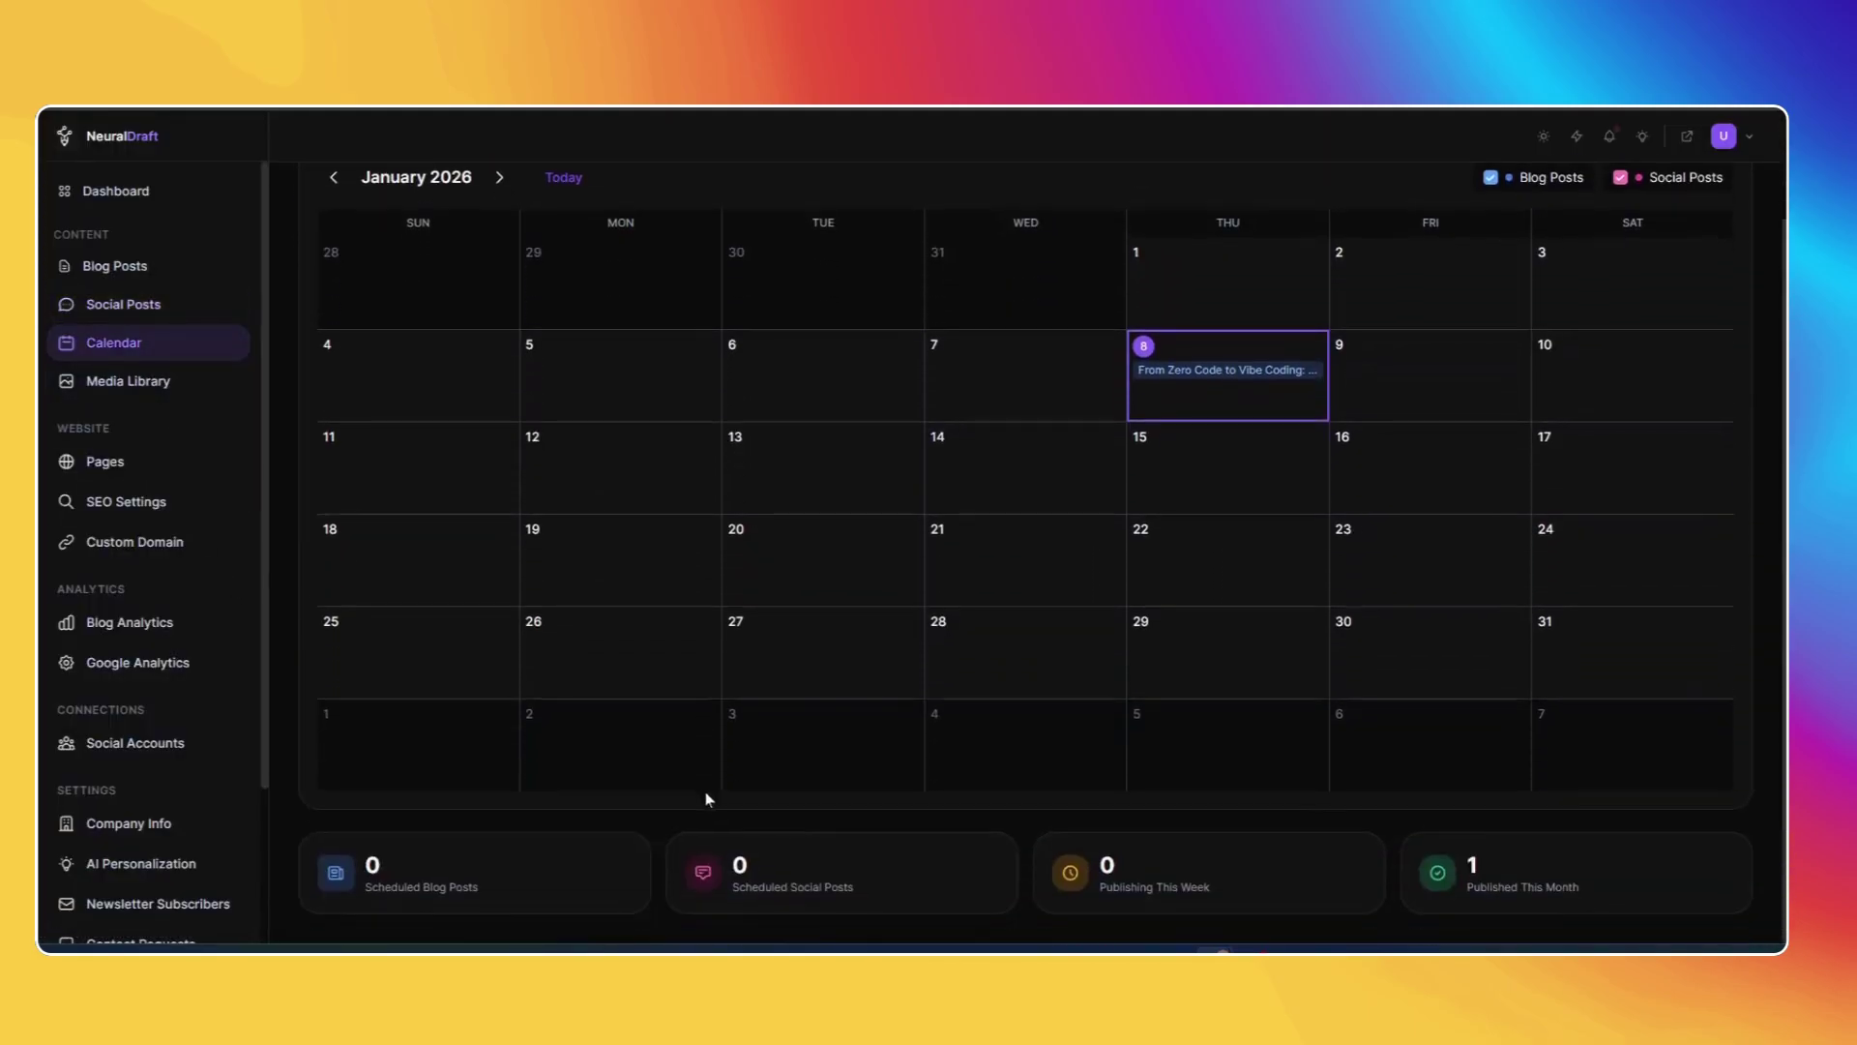
{"action": "scroll", "coordinate": [1120, 873], "scroll_direction": "up", "scroll_amount": 1}
{"action": "left_click", "coordinate": [126, 381]}
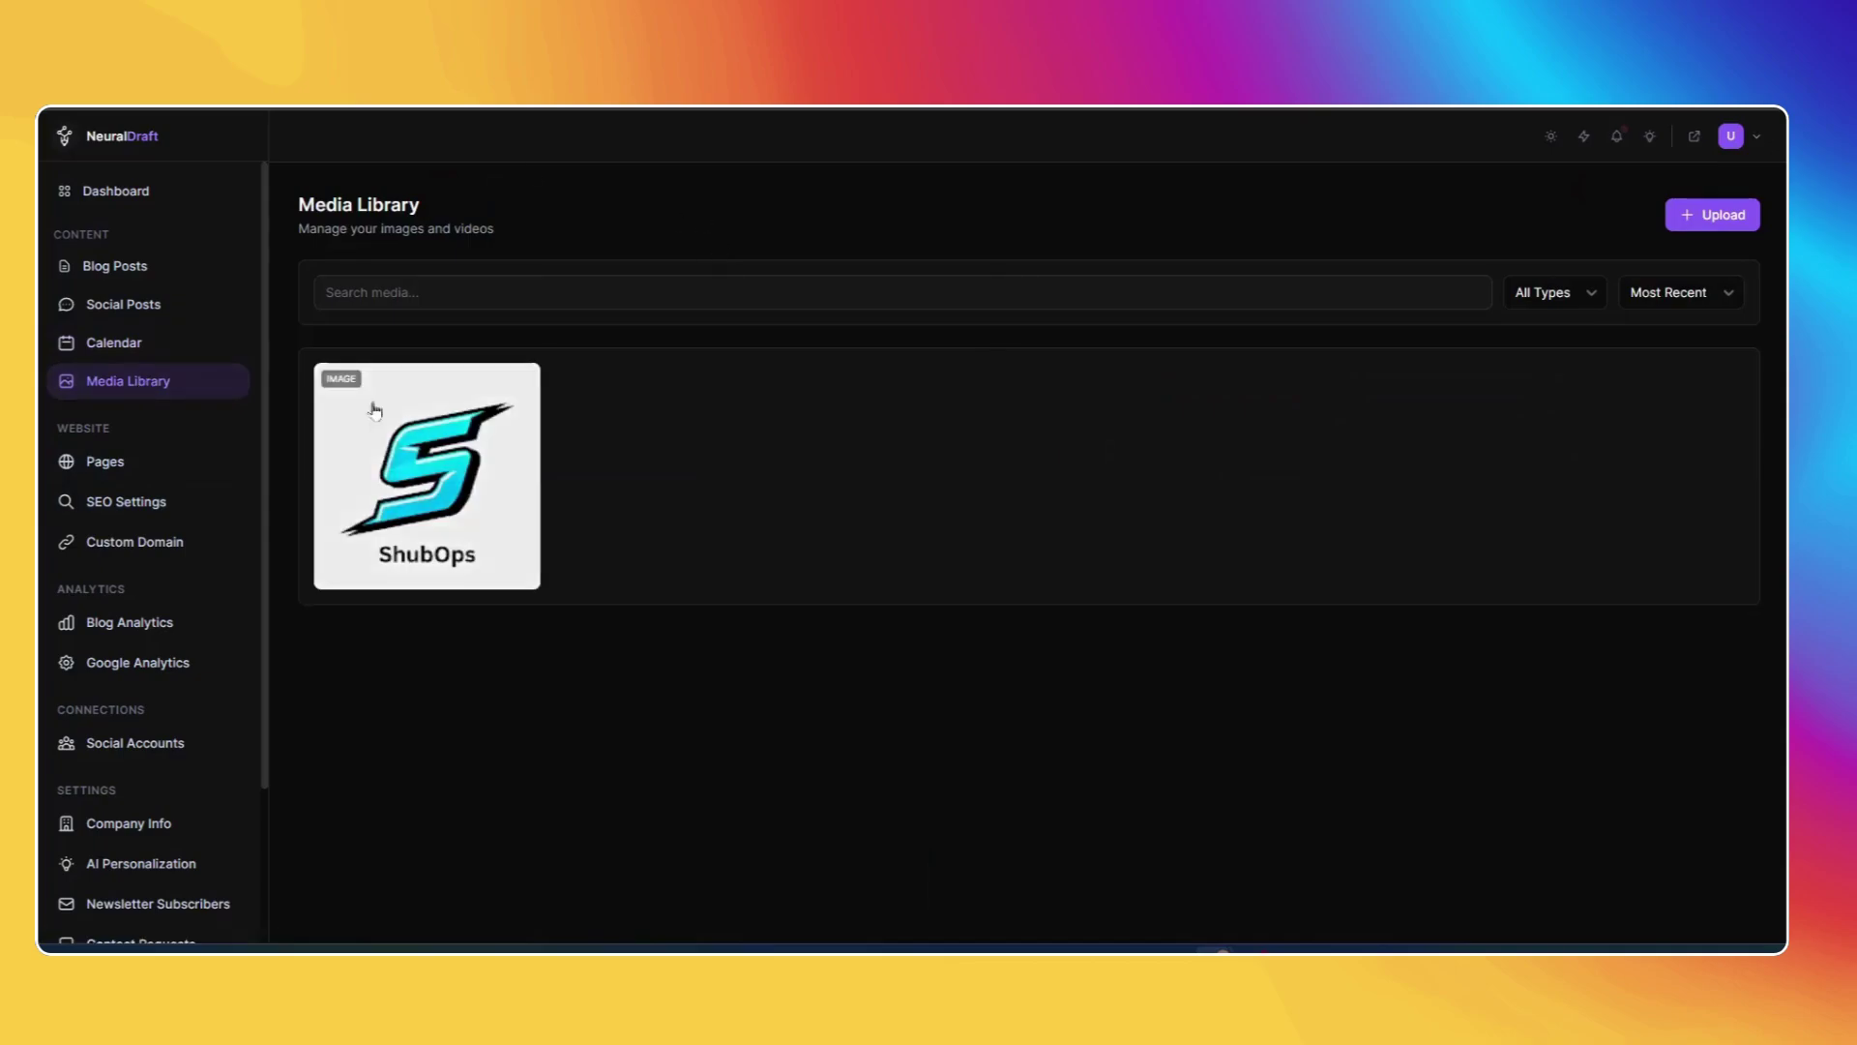
{"action": "left_click", "coordinate": [194, 463]}
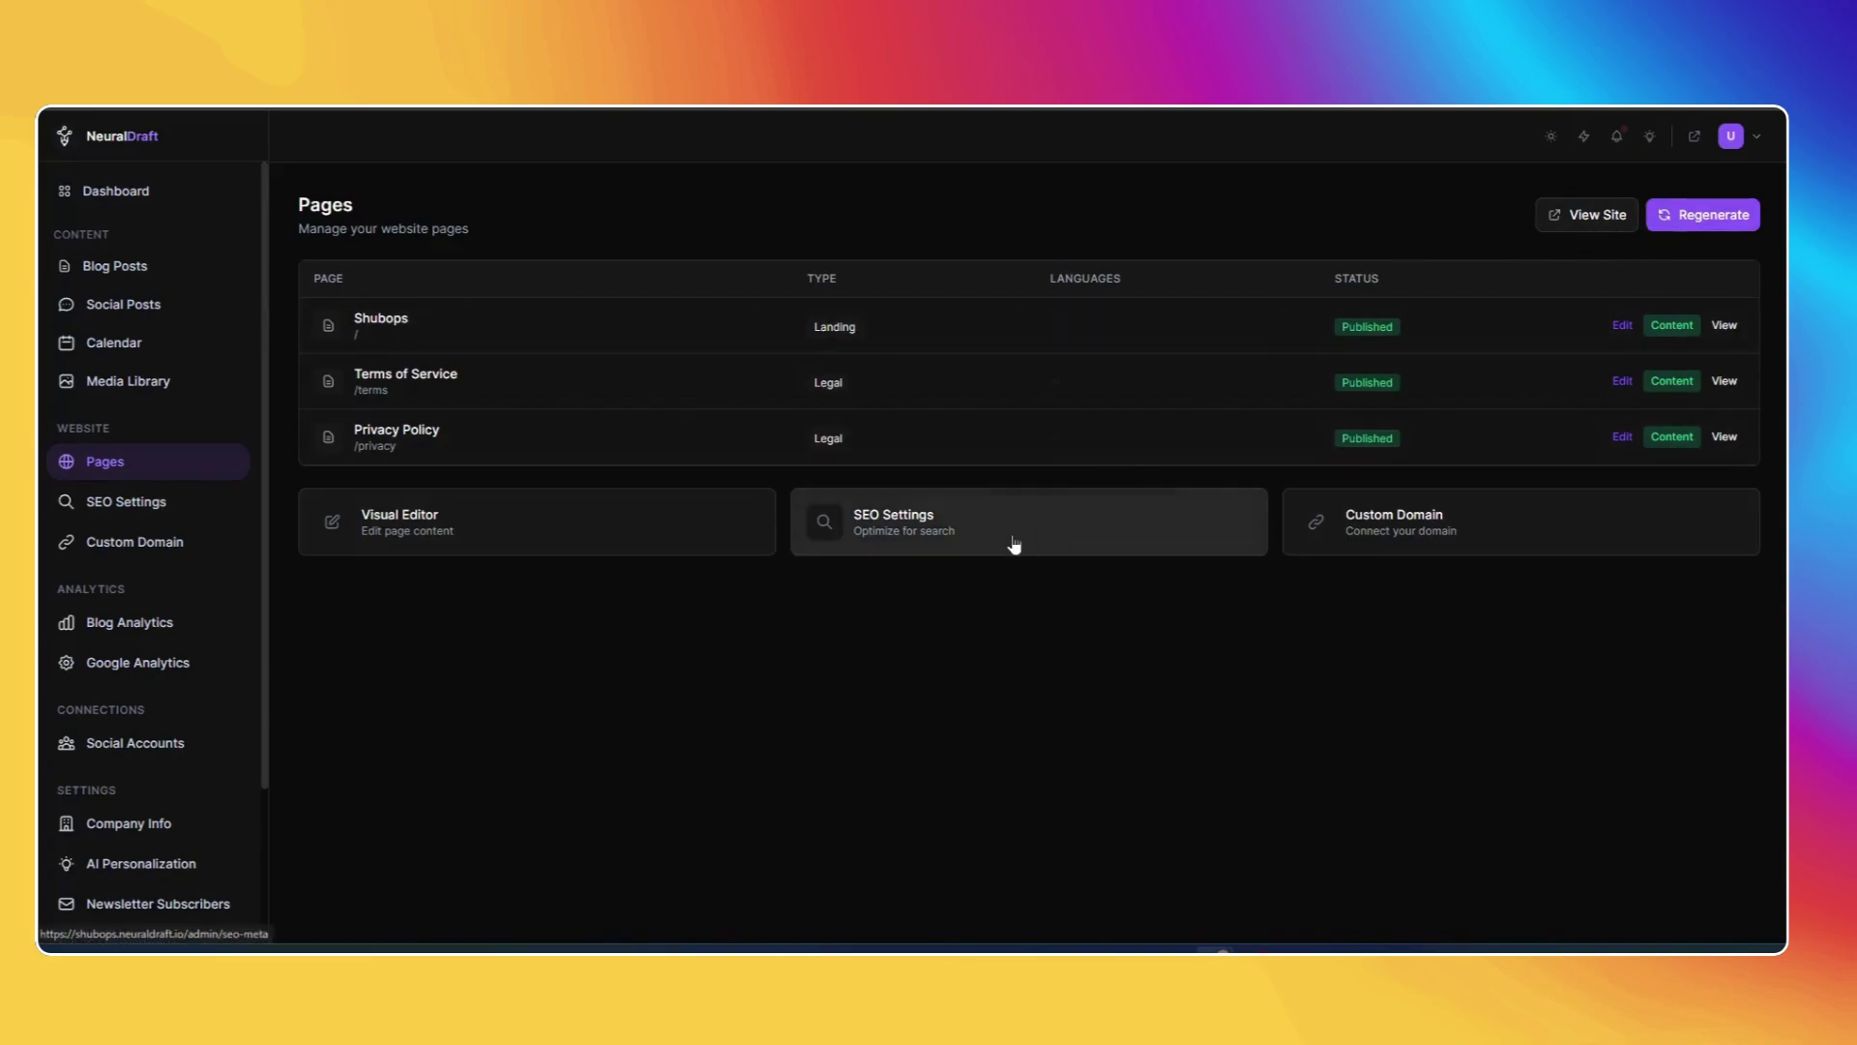
{"action": "left_click", "coordinate": [146, 500]}
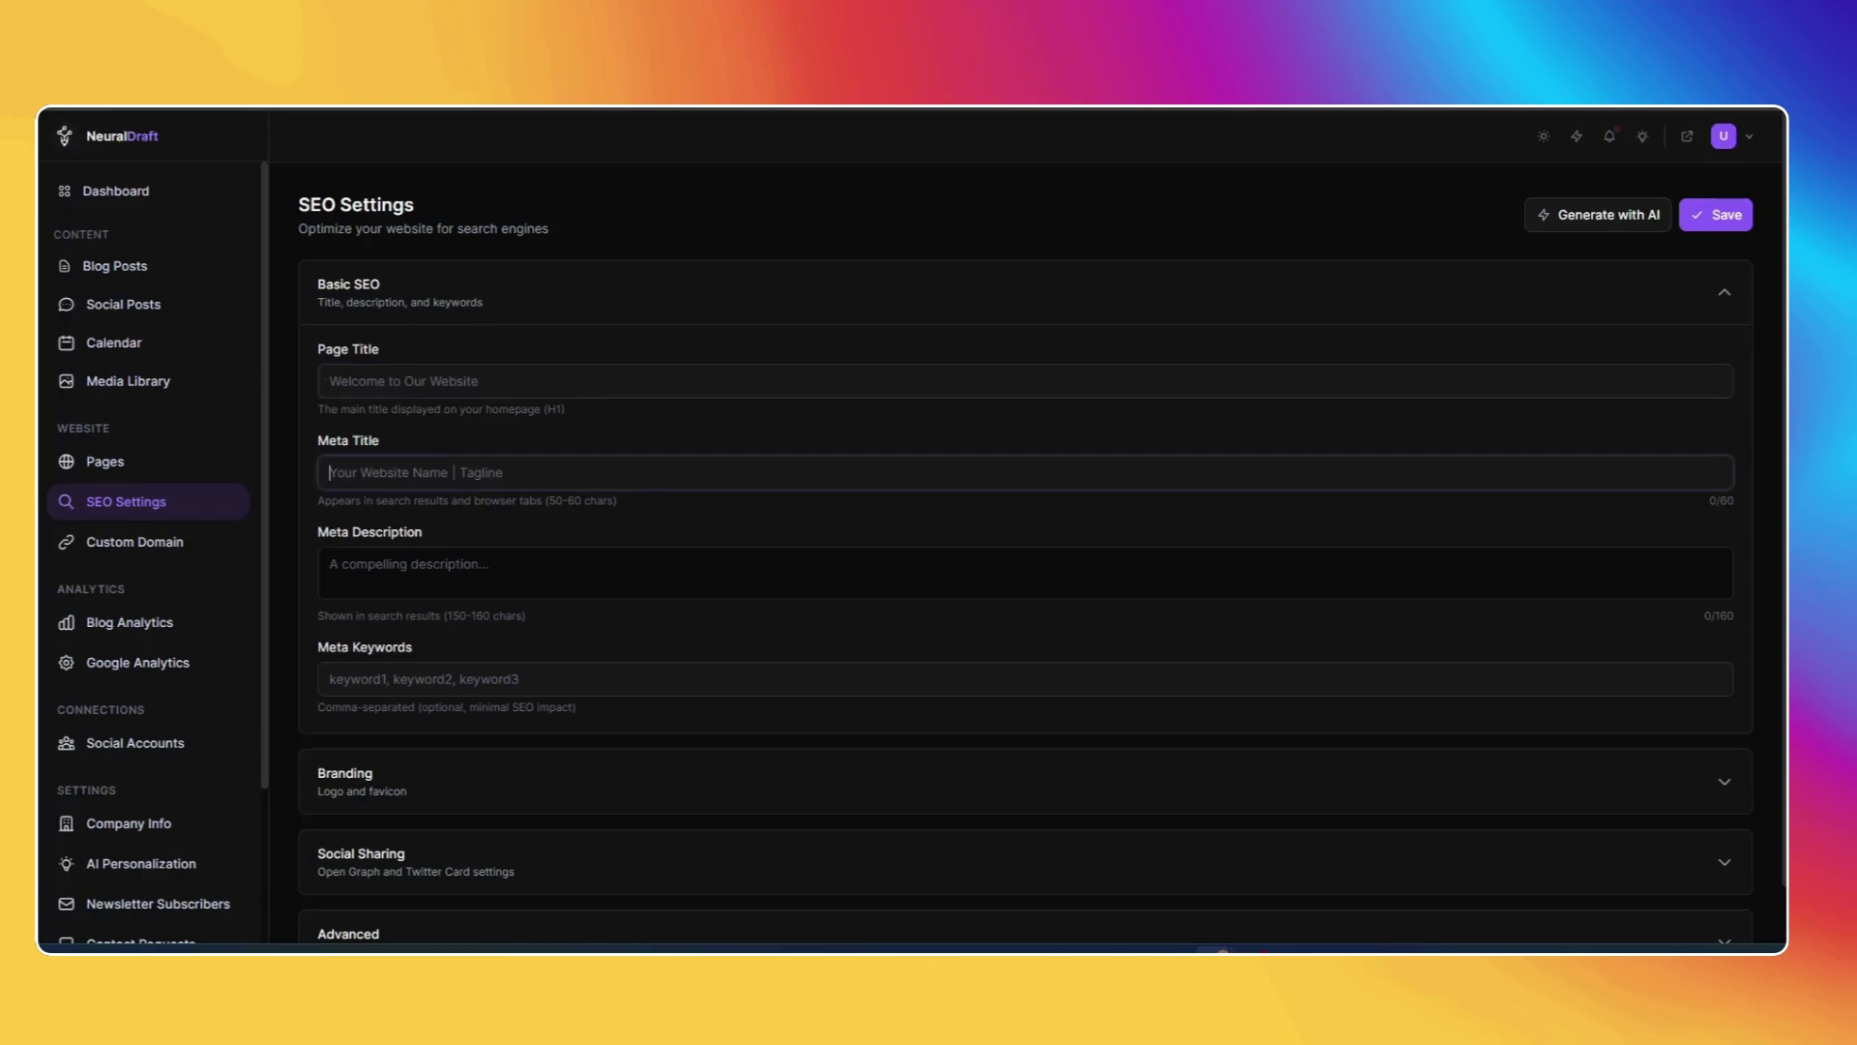
Step: Run AI generation of the SEO details and expand the Branding, Social Sharing and Advanced sections
{"action": "left_click", "coordinate": [1558, 222]}
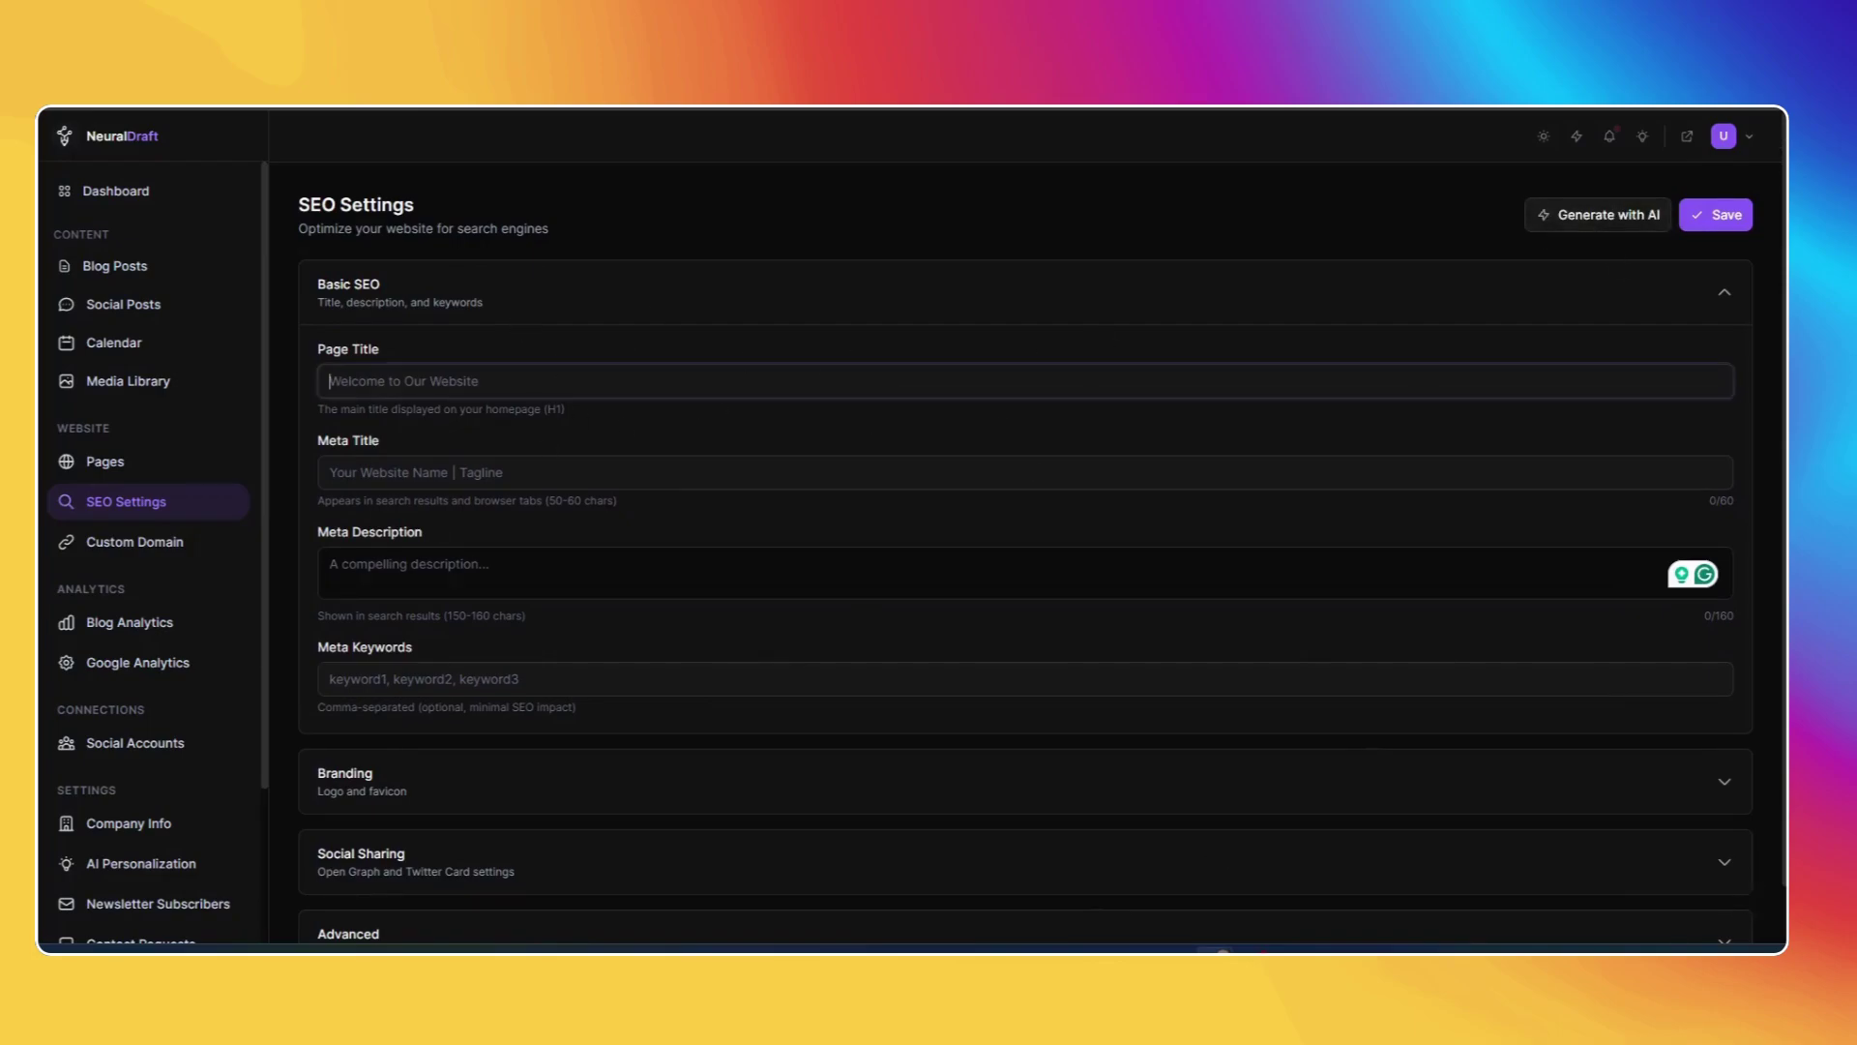
{"action": "scroll", "coordinate": [464, 678], "scroll_direction": "down", "scroll_amount": 1}
{"action": "left_click", "coordinate": [461, 713]}
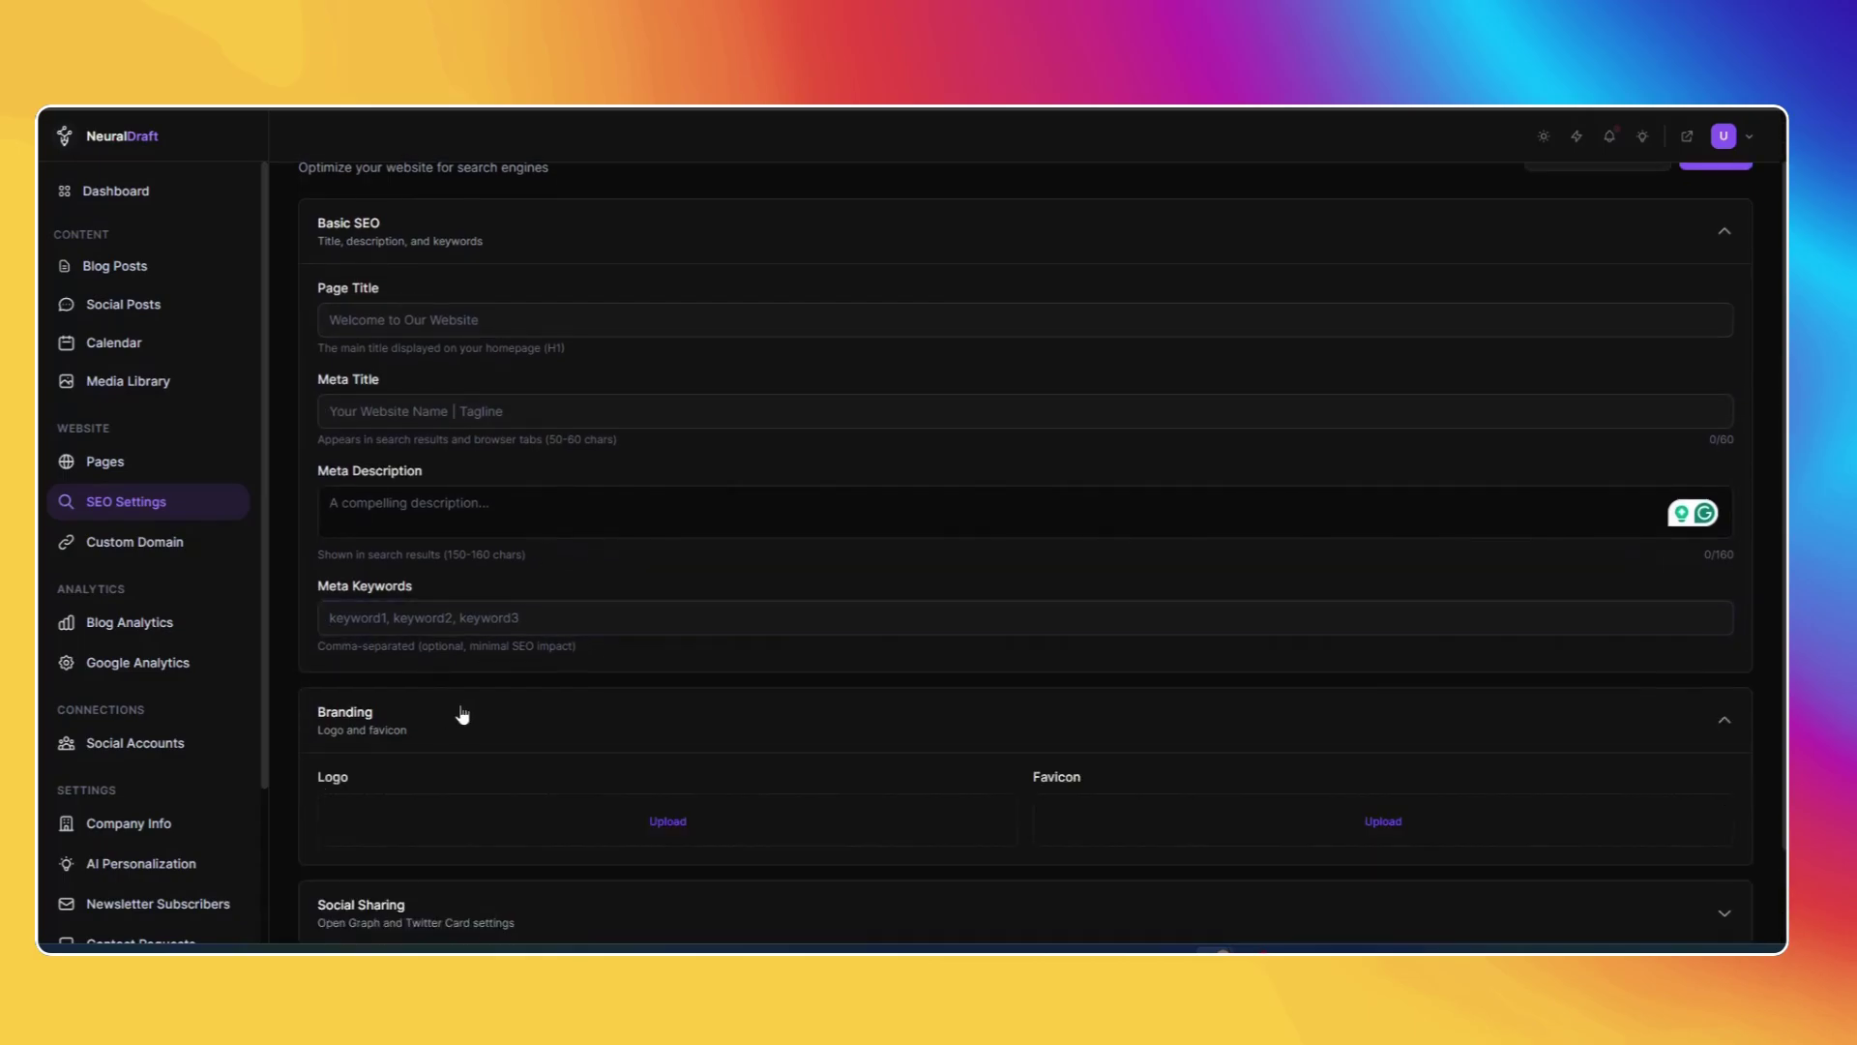
{"action": "scroll", "coordinate": [483, 774], "scroll_direction": "down", "scroll_amount": 1}
{"action": "left_click", "coordinate": [490, 817]}
{"action": "scroll", "coordinate": [583, 845], "scroll_direction": "down", "scroll_amount": 3}
{"action": "left_click", "coordinate": [586, 871]}
{"action": "scroll", "coordinate": [593, 880], "scroll_direction": "down", "scroll_amount": 2}
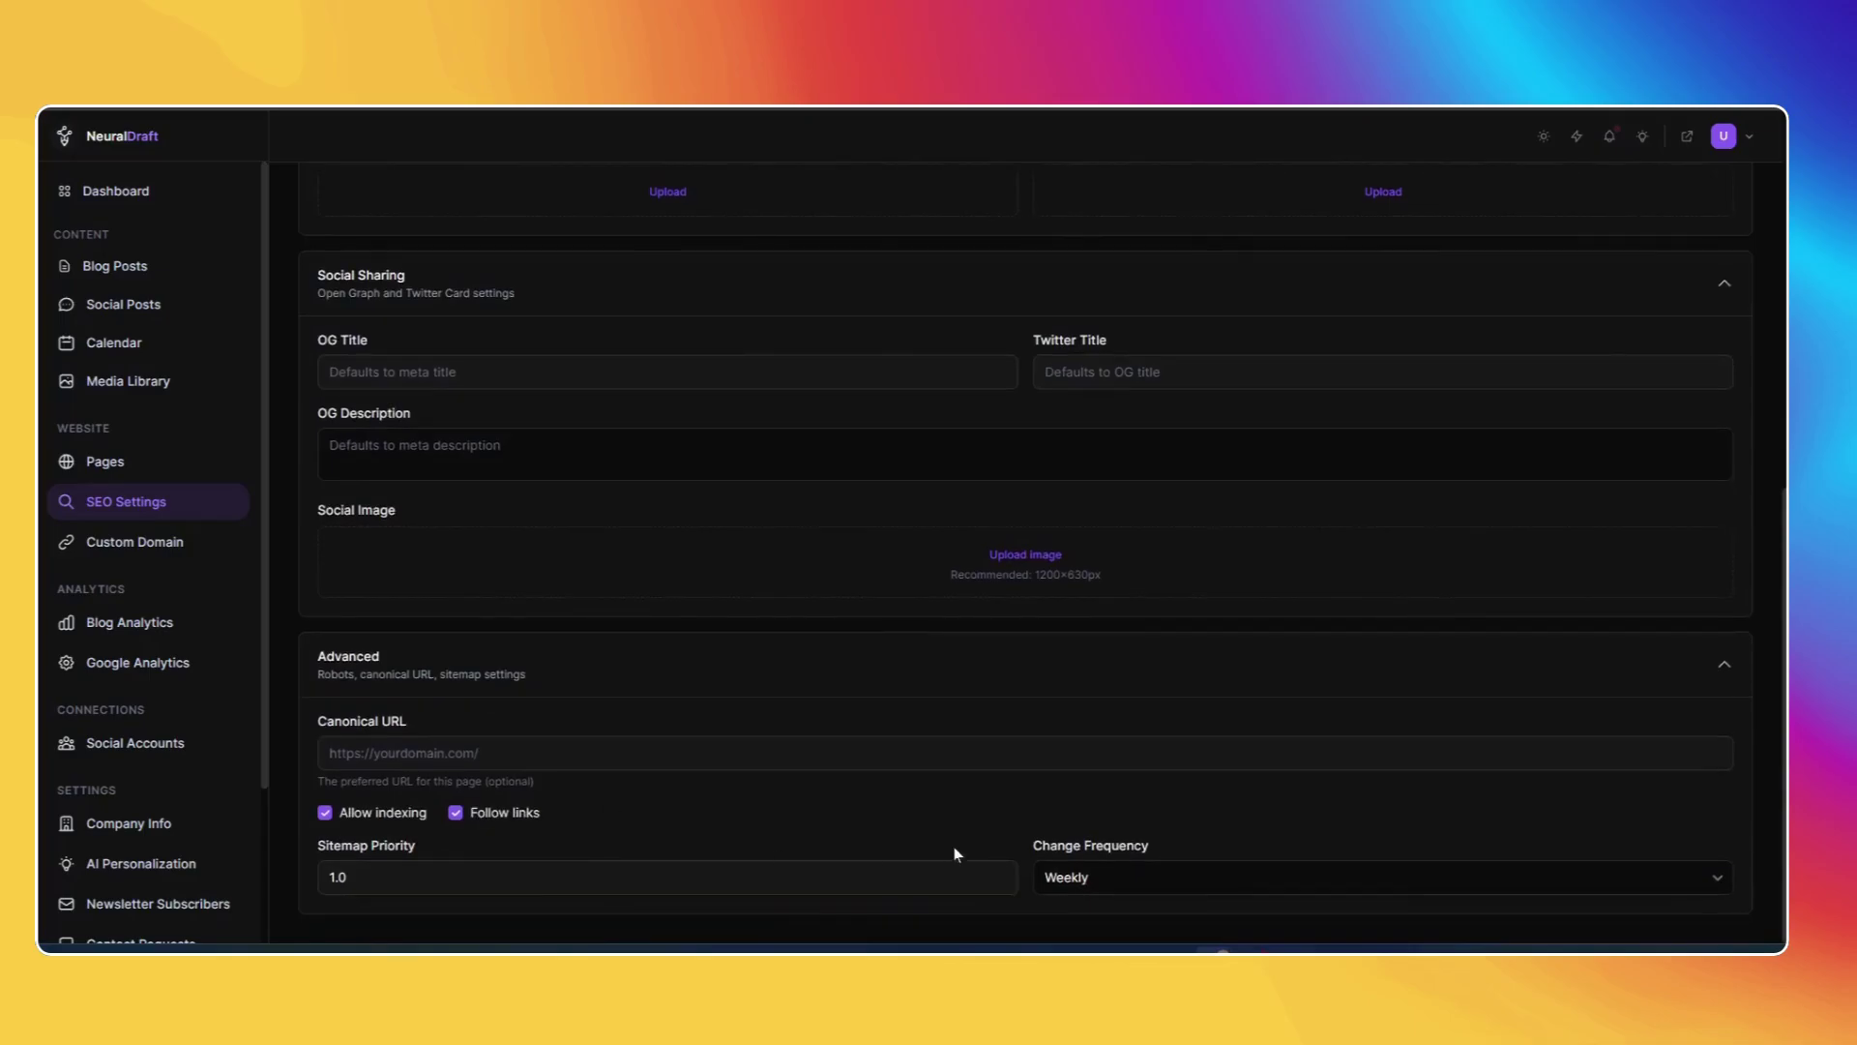
{"action": "scroll", "coordinate": [1518, 415], "scroll_direction": "up", "scroll_amount": 7}
Step: Rerun the AI SEO generation, highlight the Custom Domain's CNAME record instructions, and open Blog Analytics
{"action": "left_click", "coordinate": [1555, 226]}
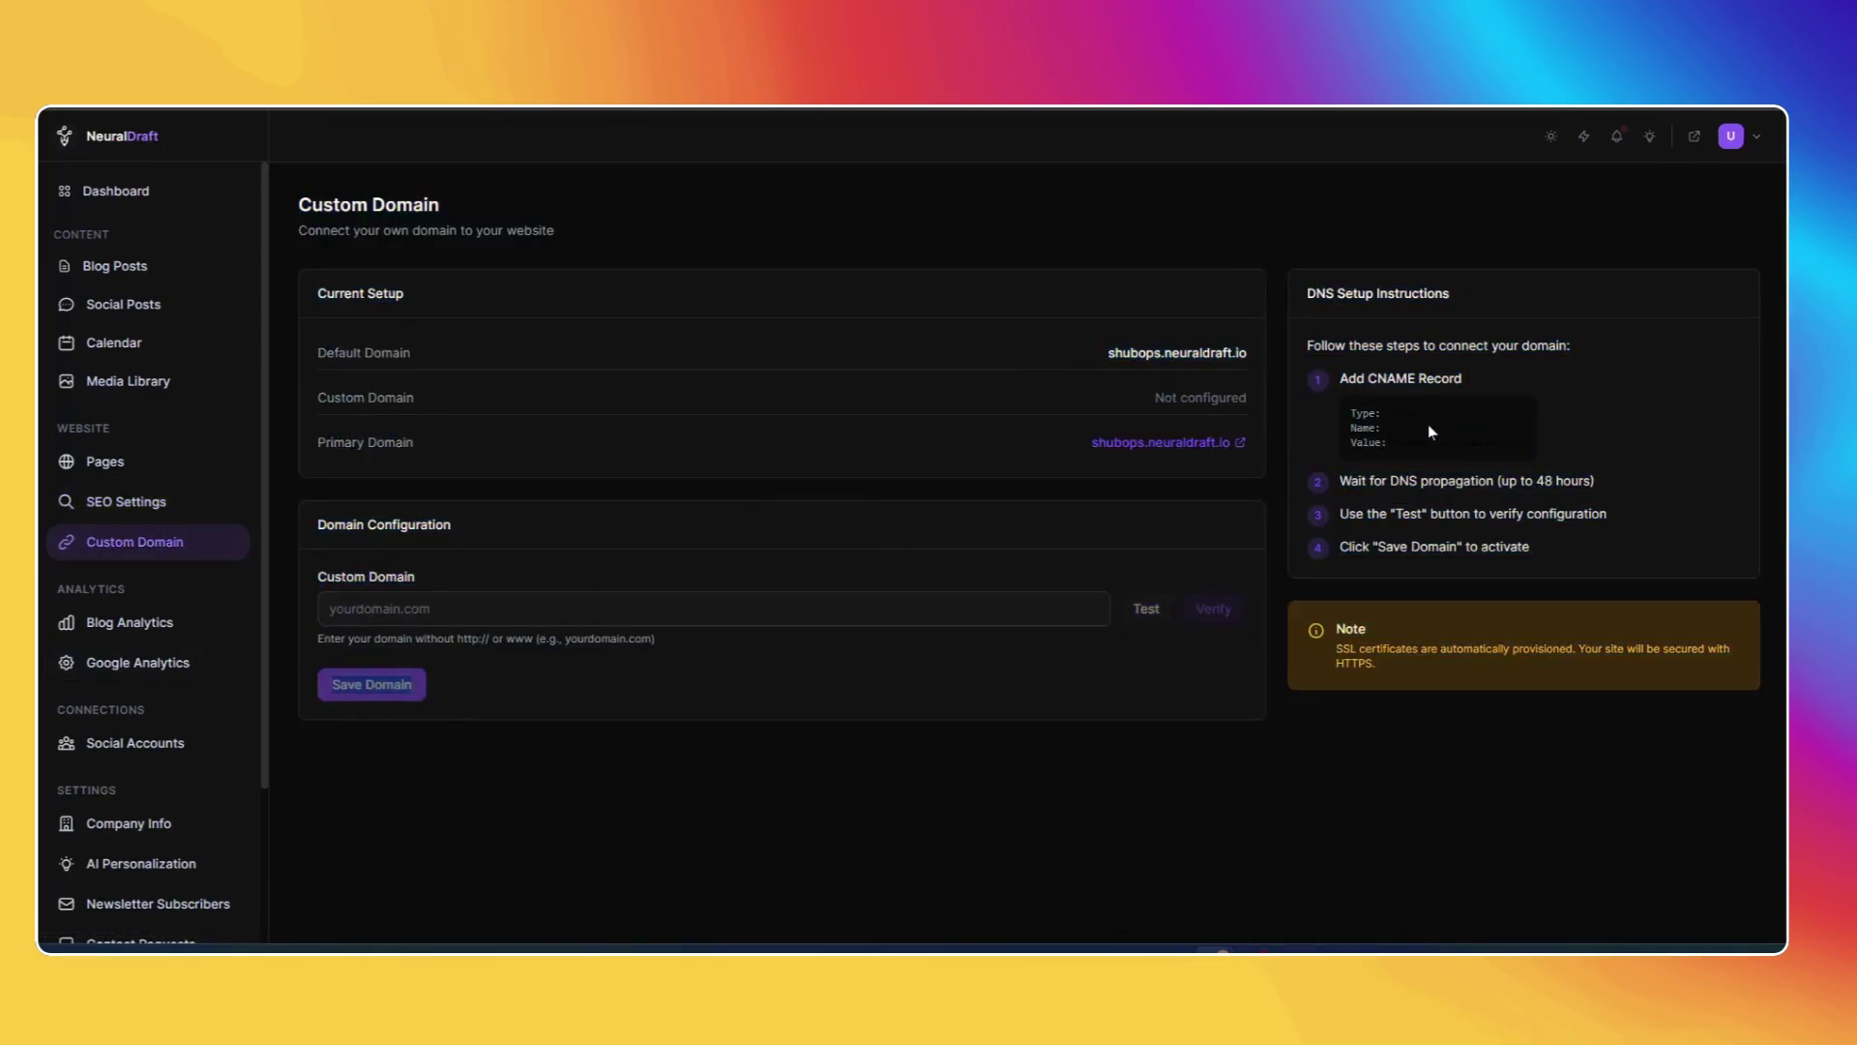
{"action": "left_click_drag", "start_coordinate": [1428, 423], "coordinate": [1513, 481]}
{"action": "left_click", "coordinate": [1390, 399]}
{"action": "left_click_drag", "start_coordinate": [1390, 399], "coordinate": [1535, 443]}
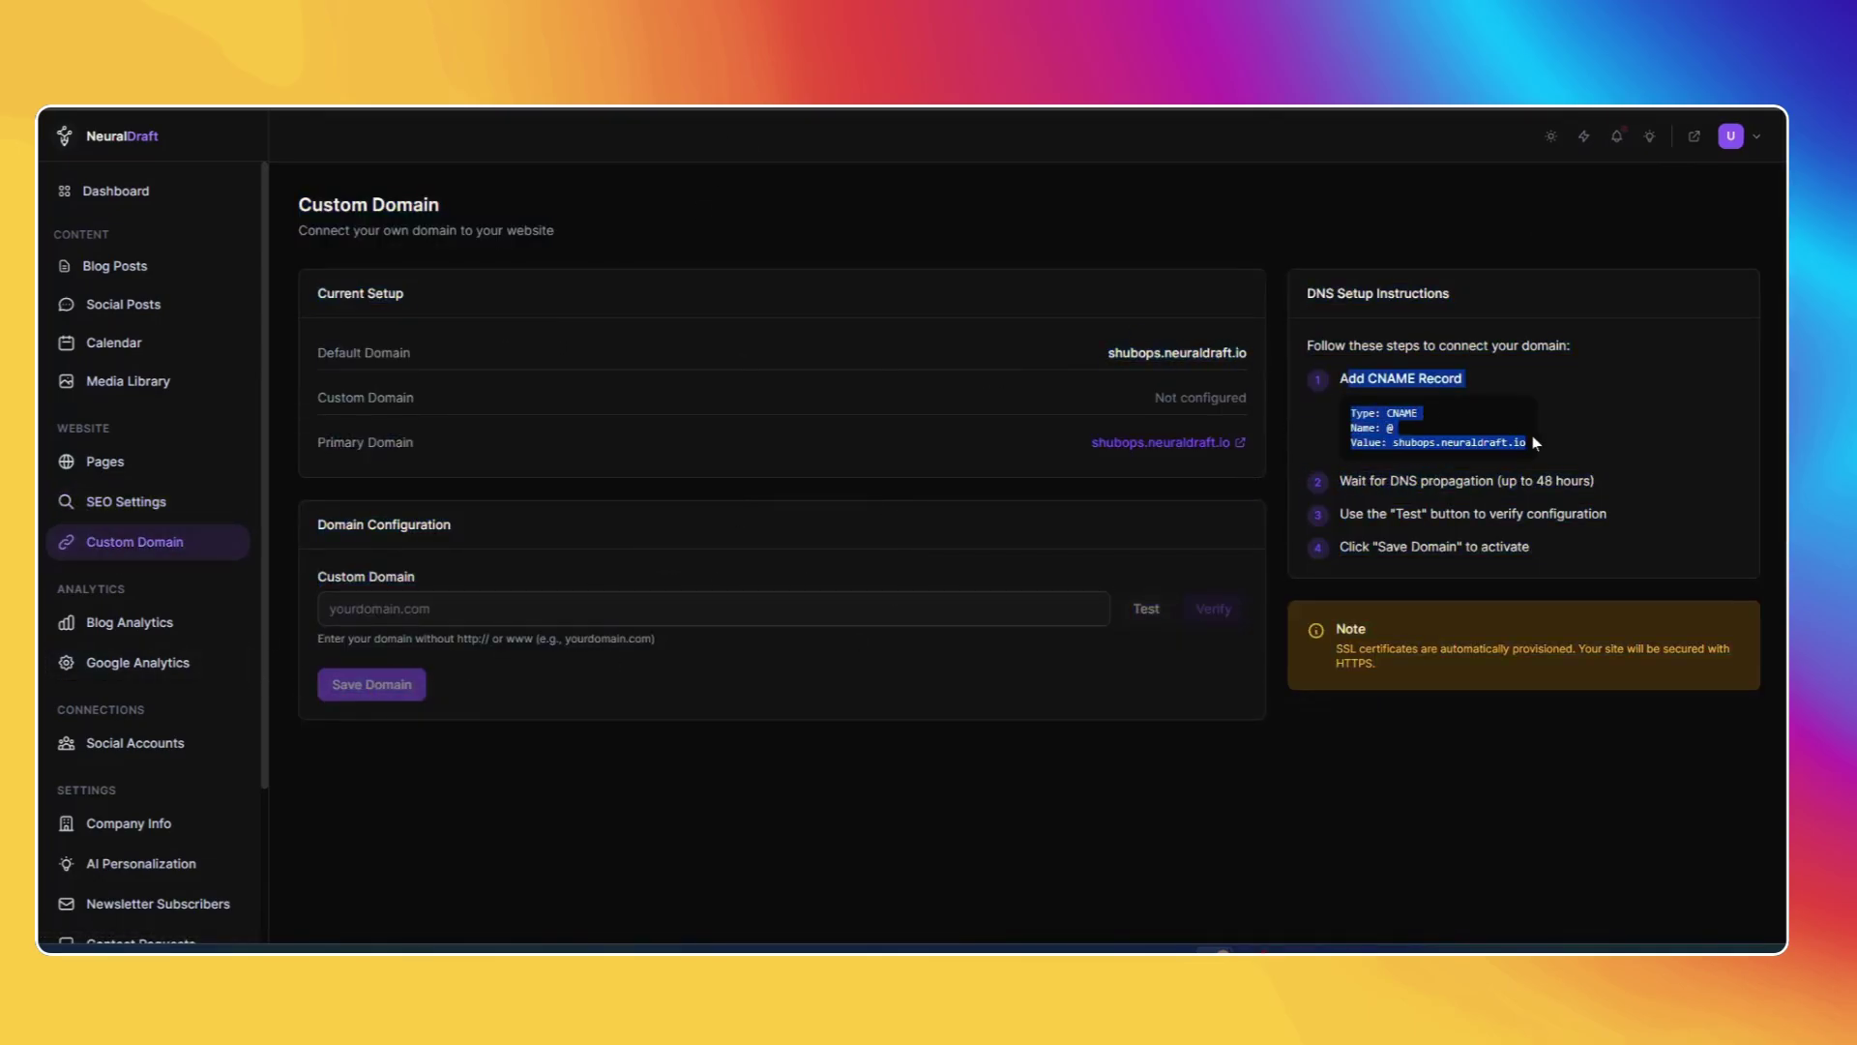
{"action": "left_click", "coordinate": [116, 619]}
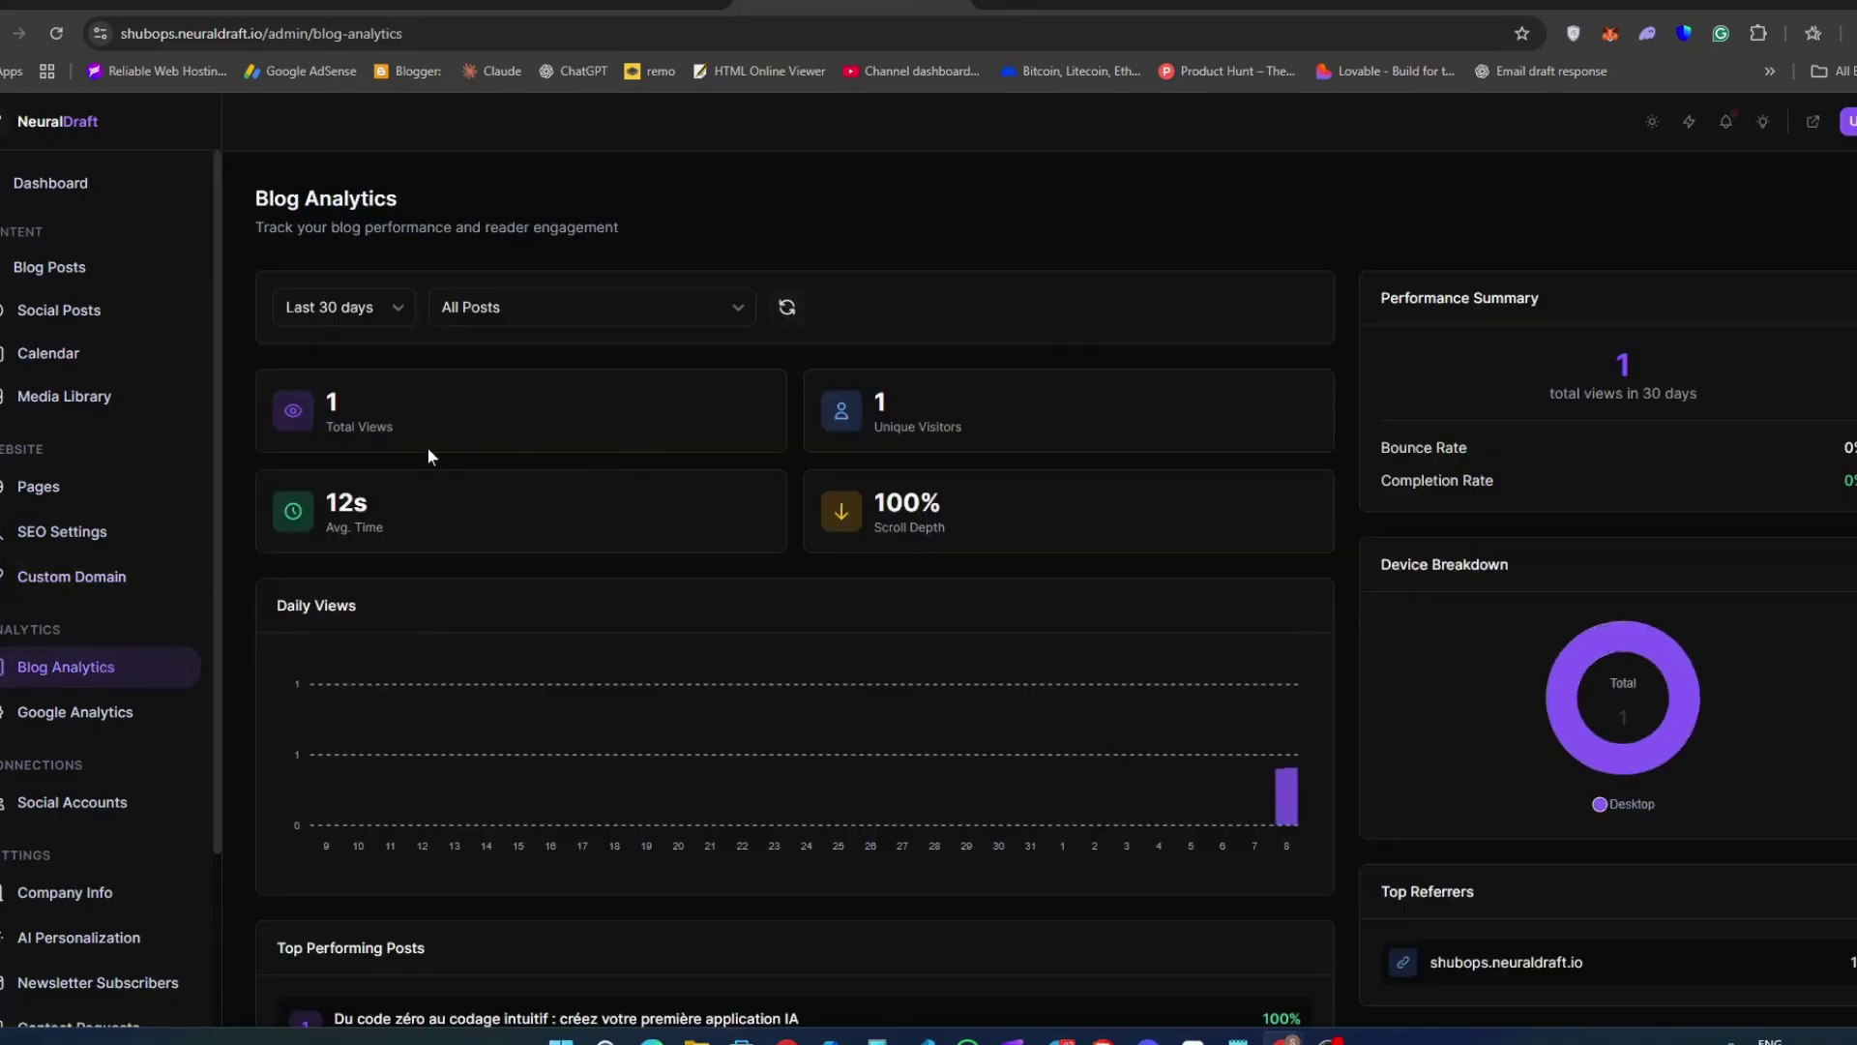
Step: Review Total Views and Top Performing Posts, then open the Google Analytics tracking script field
{"action": "left_click_drag", "start_coordinate": [427, 445], "coordinate": [340, 427]}
{"action": "left_click", "coordinate": [1036, 455]}
{"action": "scroll", "coordinate": [902, 729], "scroll_direction": "down", "scroll_amount": 2}
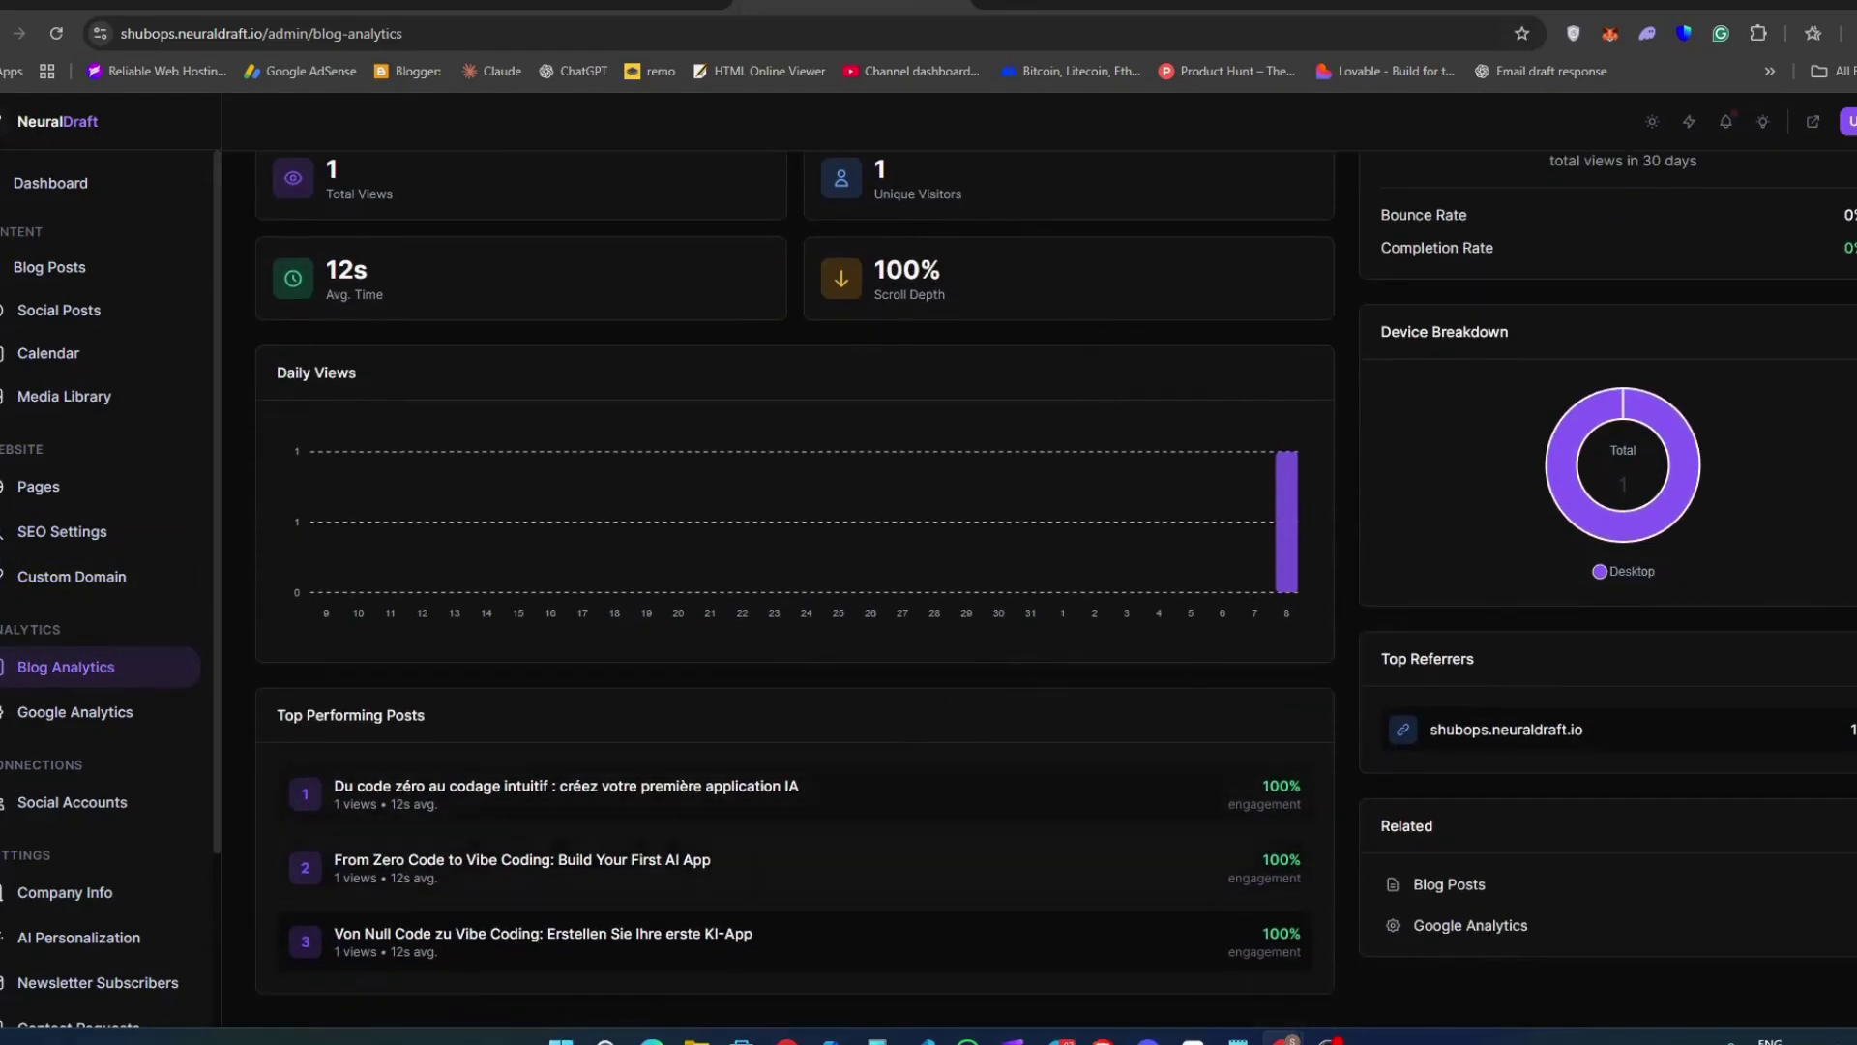
{"action": "left_click_drag", "start_coordinate": [306, 762], "coordinate": [663, 786]}
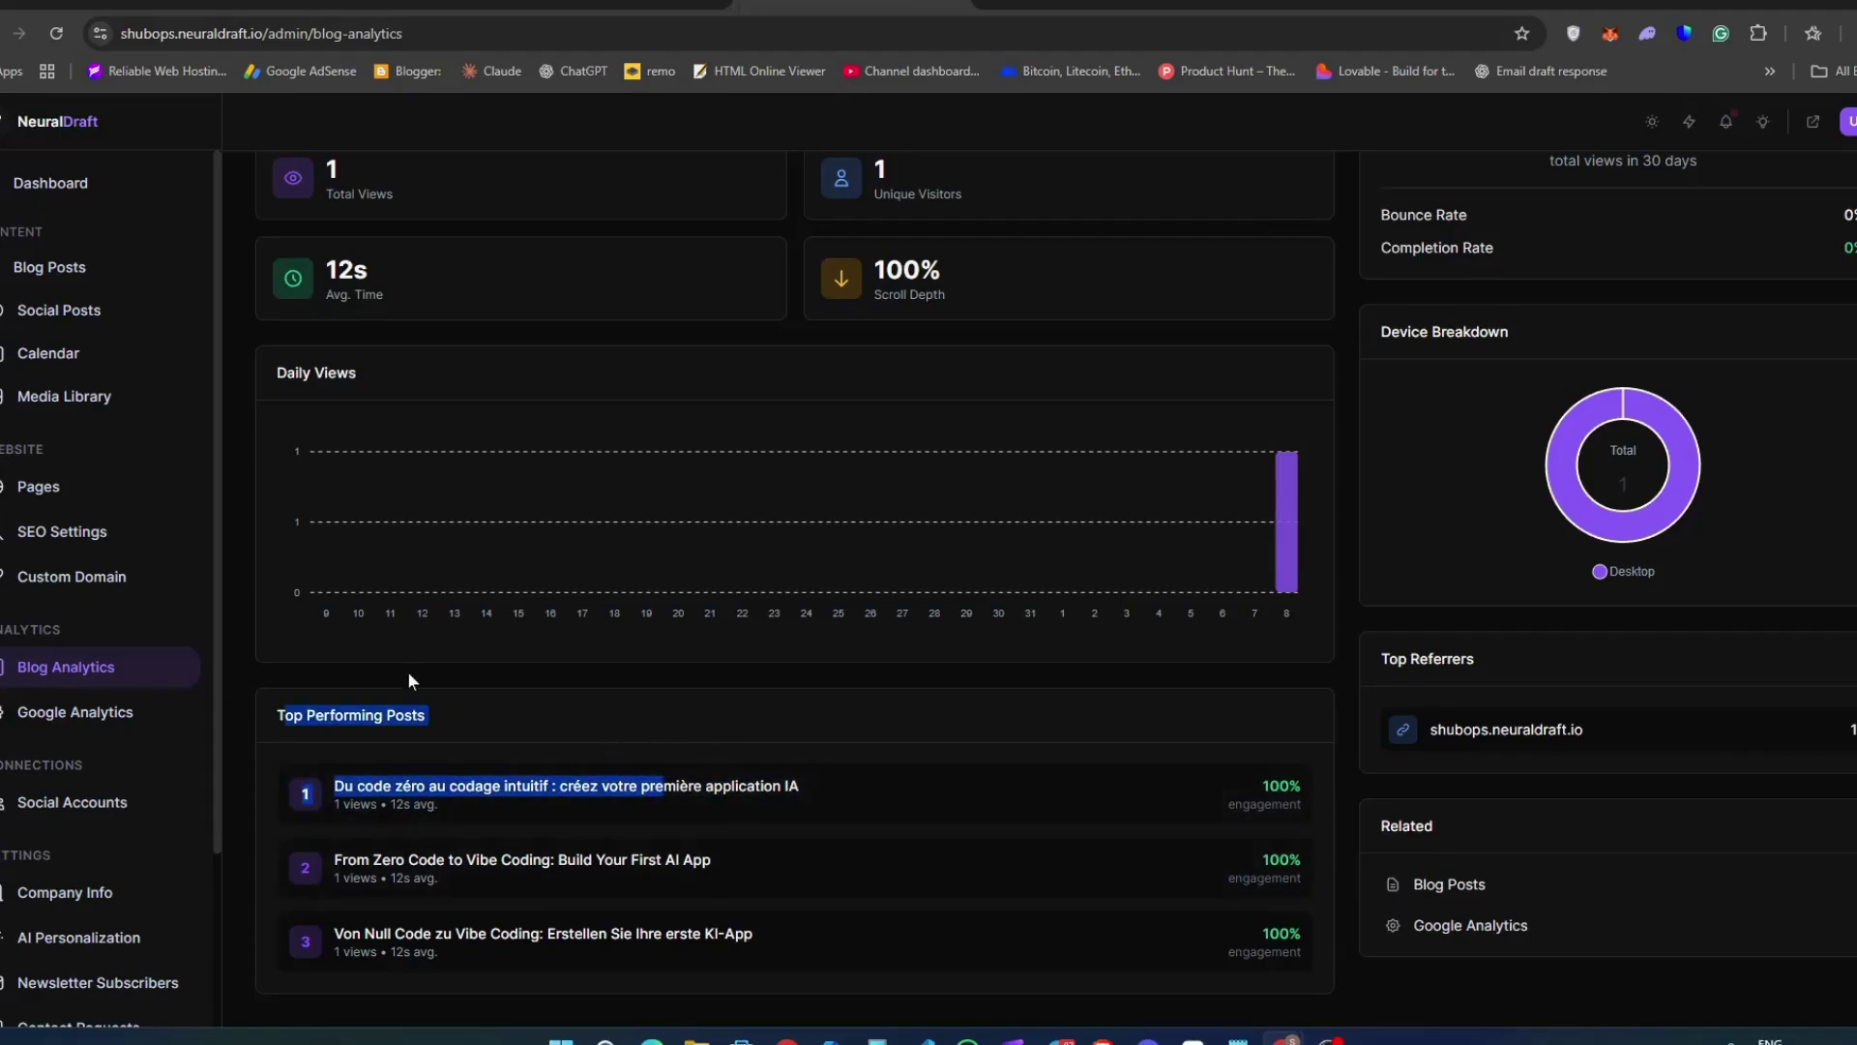
{"action": "left_click", "coordinate": [656, 732]}
{"action": "scroll", "coordinate": [1064, 827], "scroll_direction": "up", "scroll_amount": 2}
{"action": "scroll", "coordinate": [1402, 812], "scroll_direction": "down", "scroll_amount": 2}
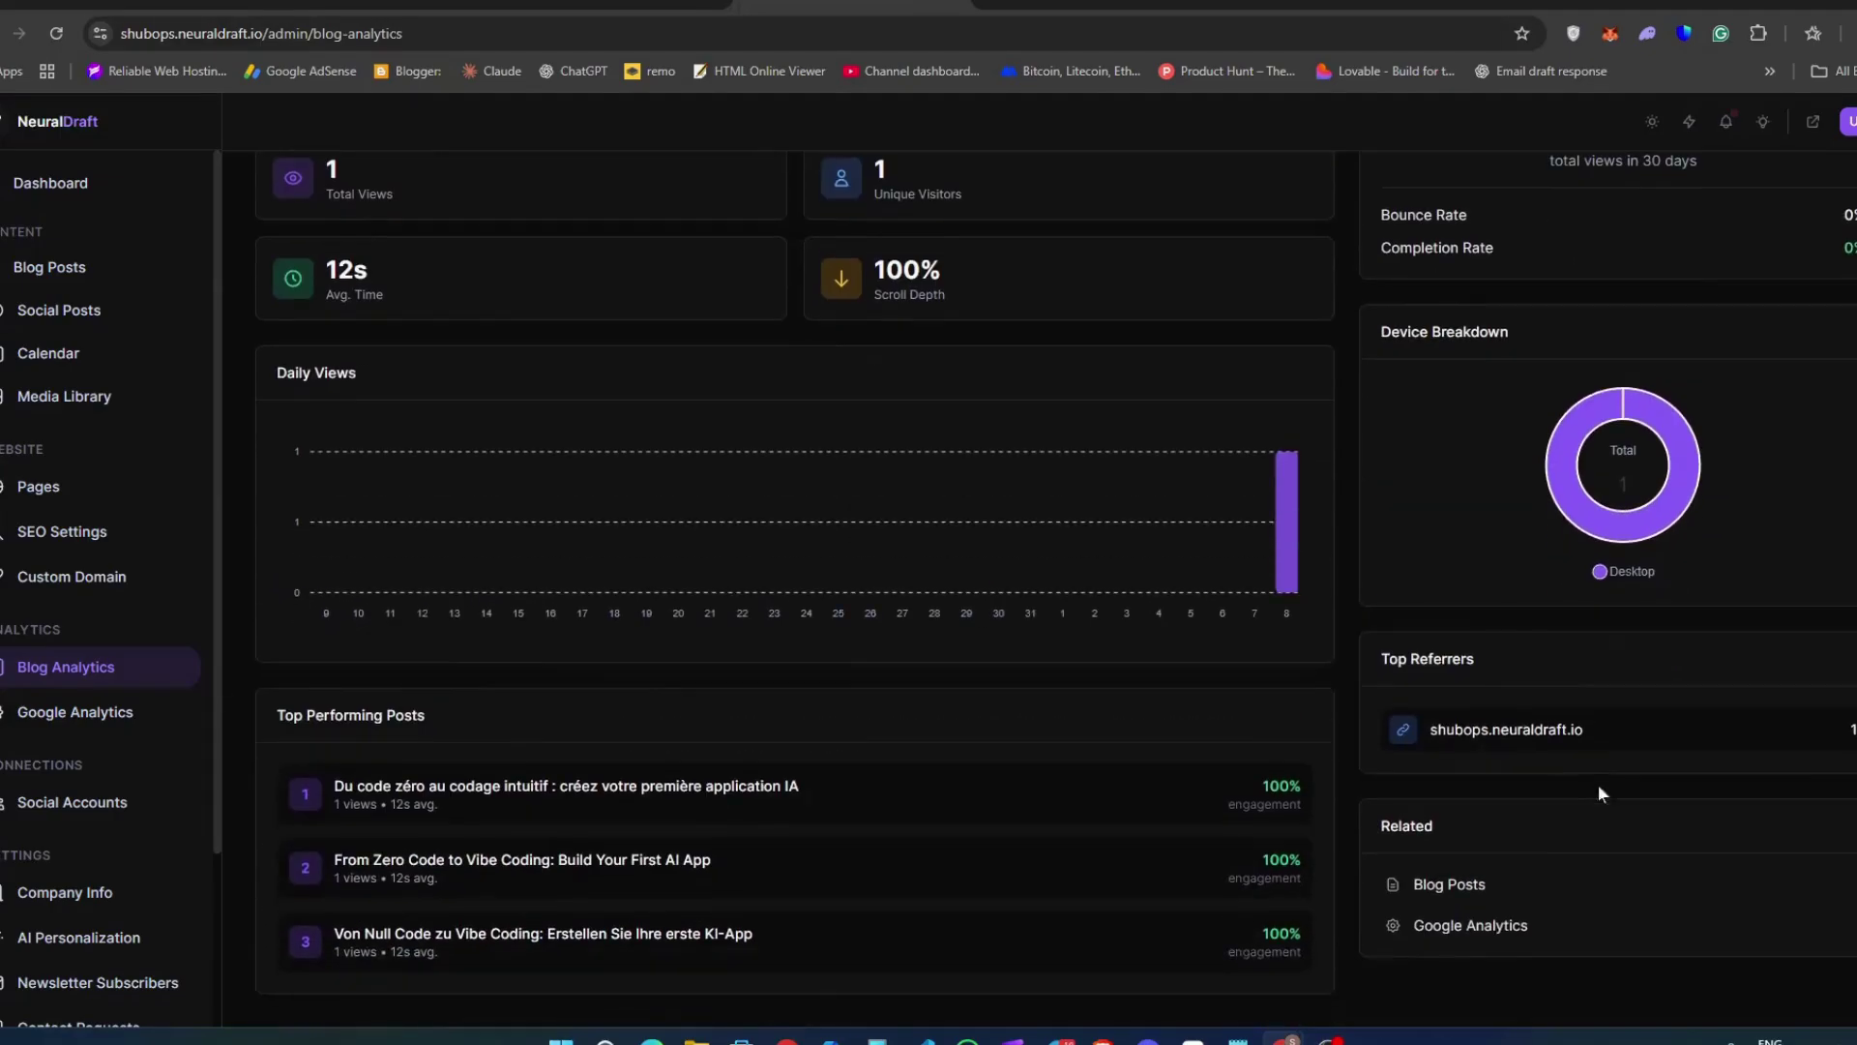
{"action": "left_click", "coordinate": [1451, 925]}
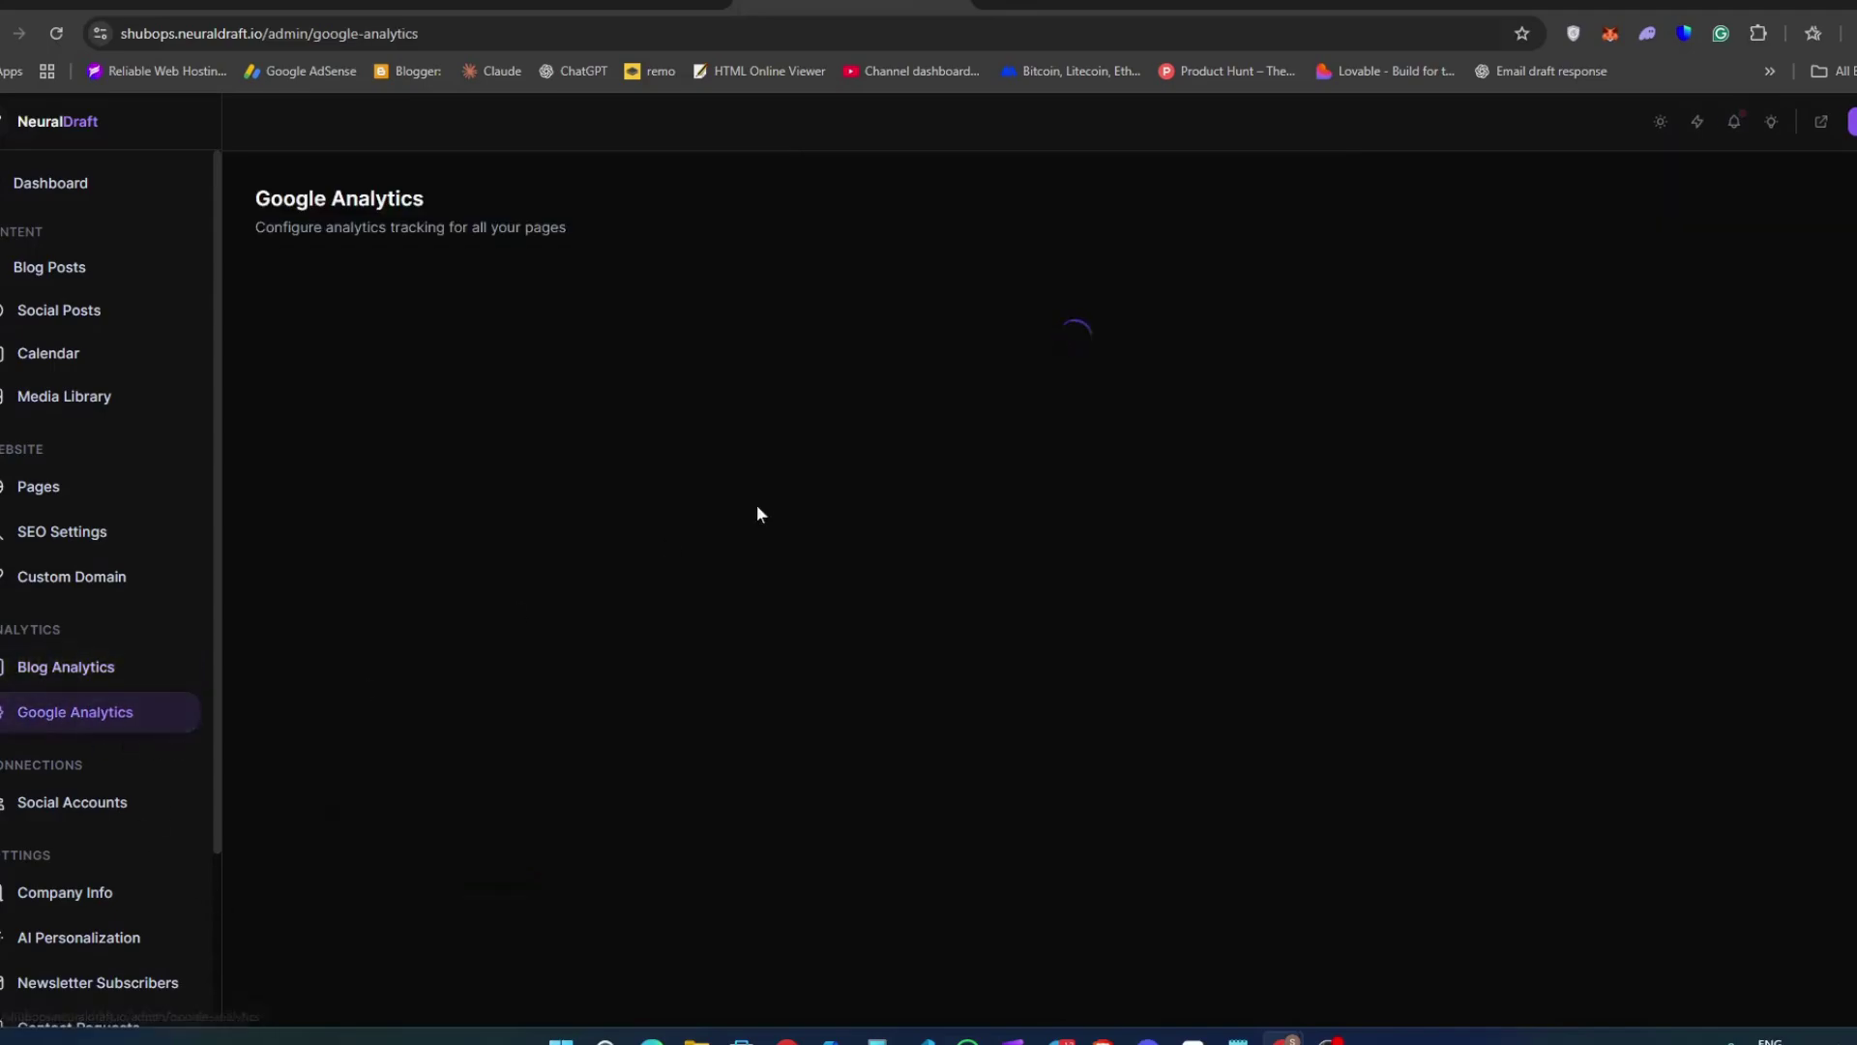
{"action": "left_click", "coordinate": [793, 570]}
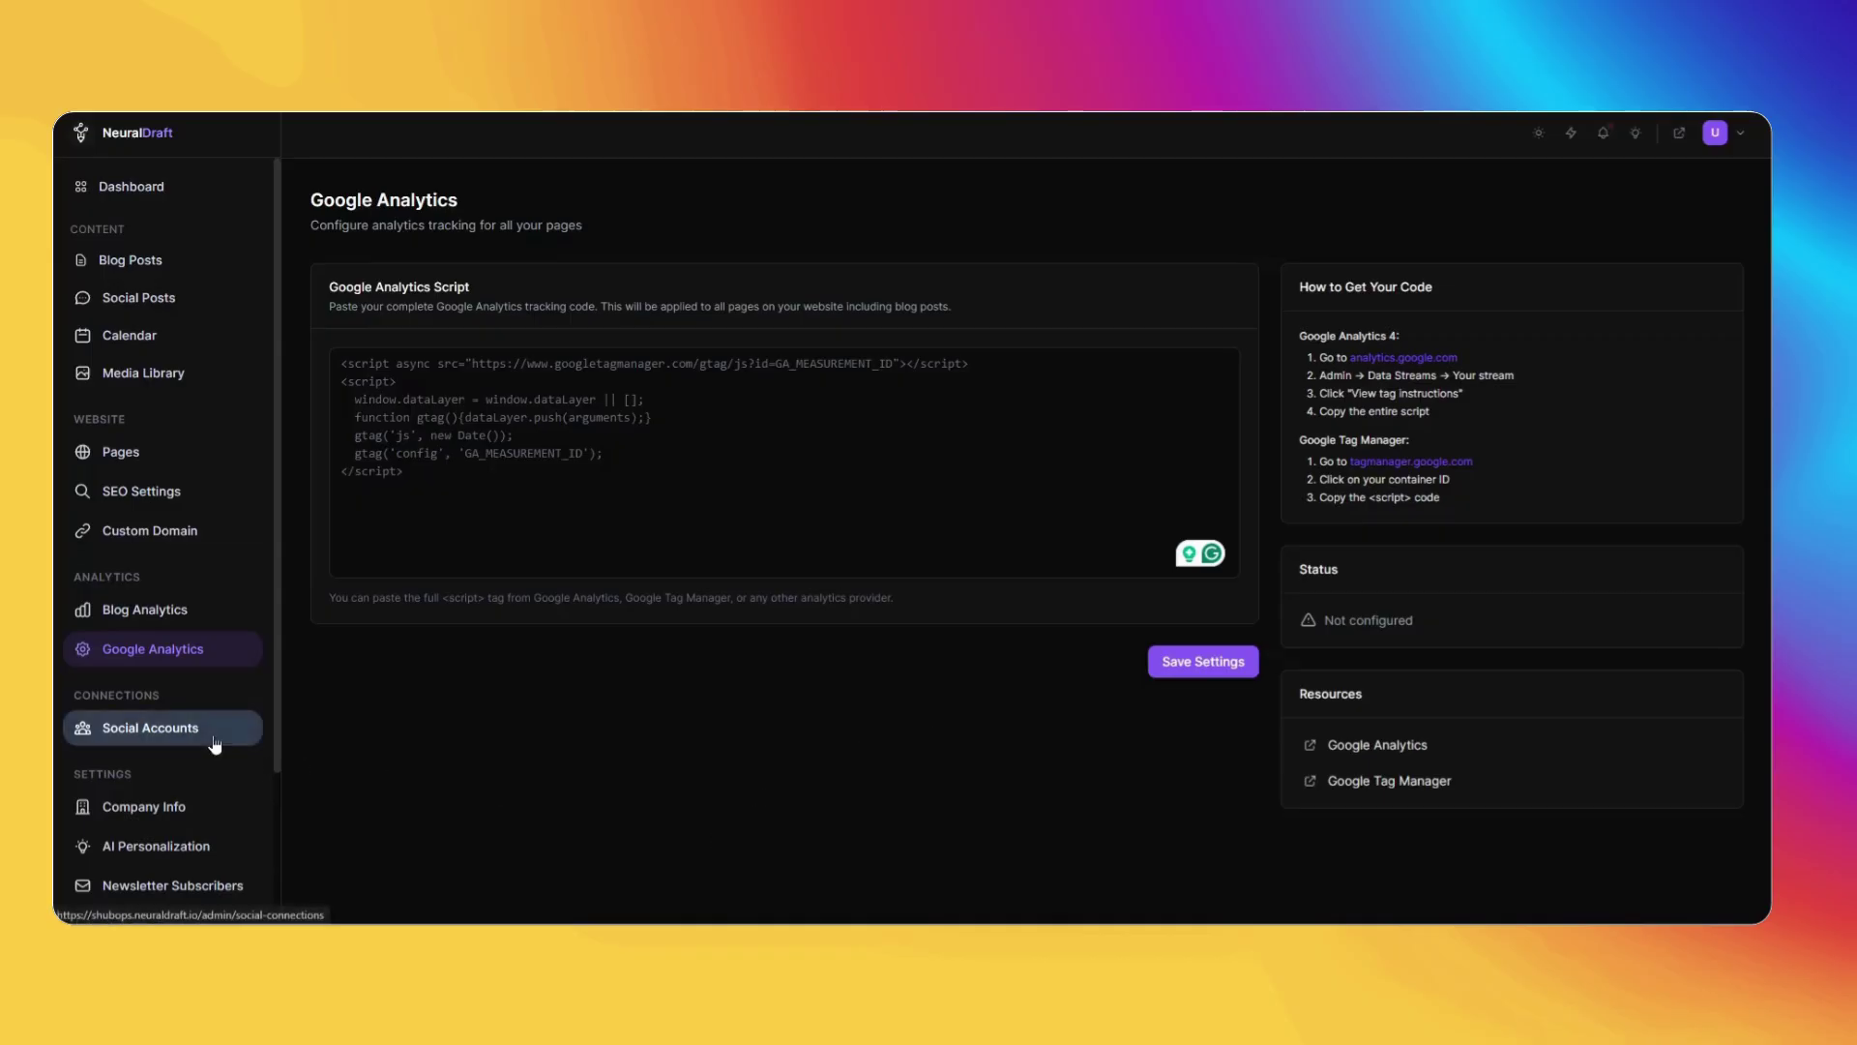
Step: Try connecting Instagram under Social Accounts and look over the Company Info page
{"action": "left_click", "coordinate": [212, 728]}
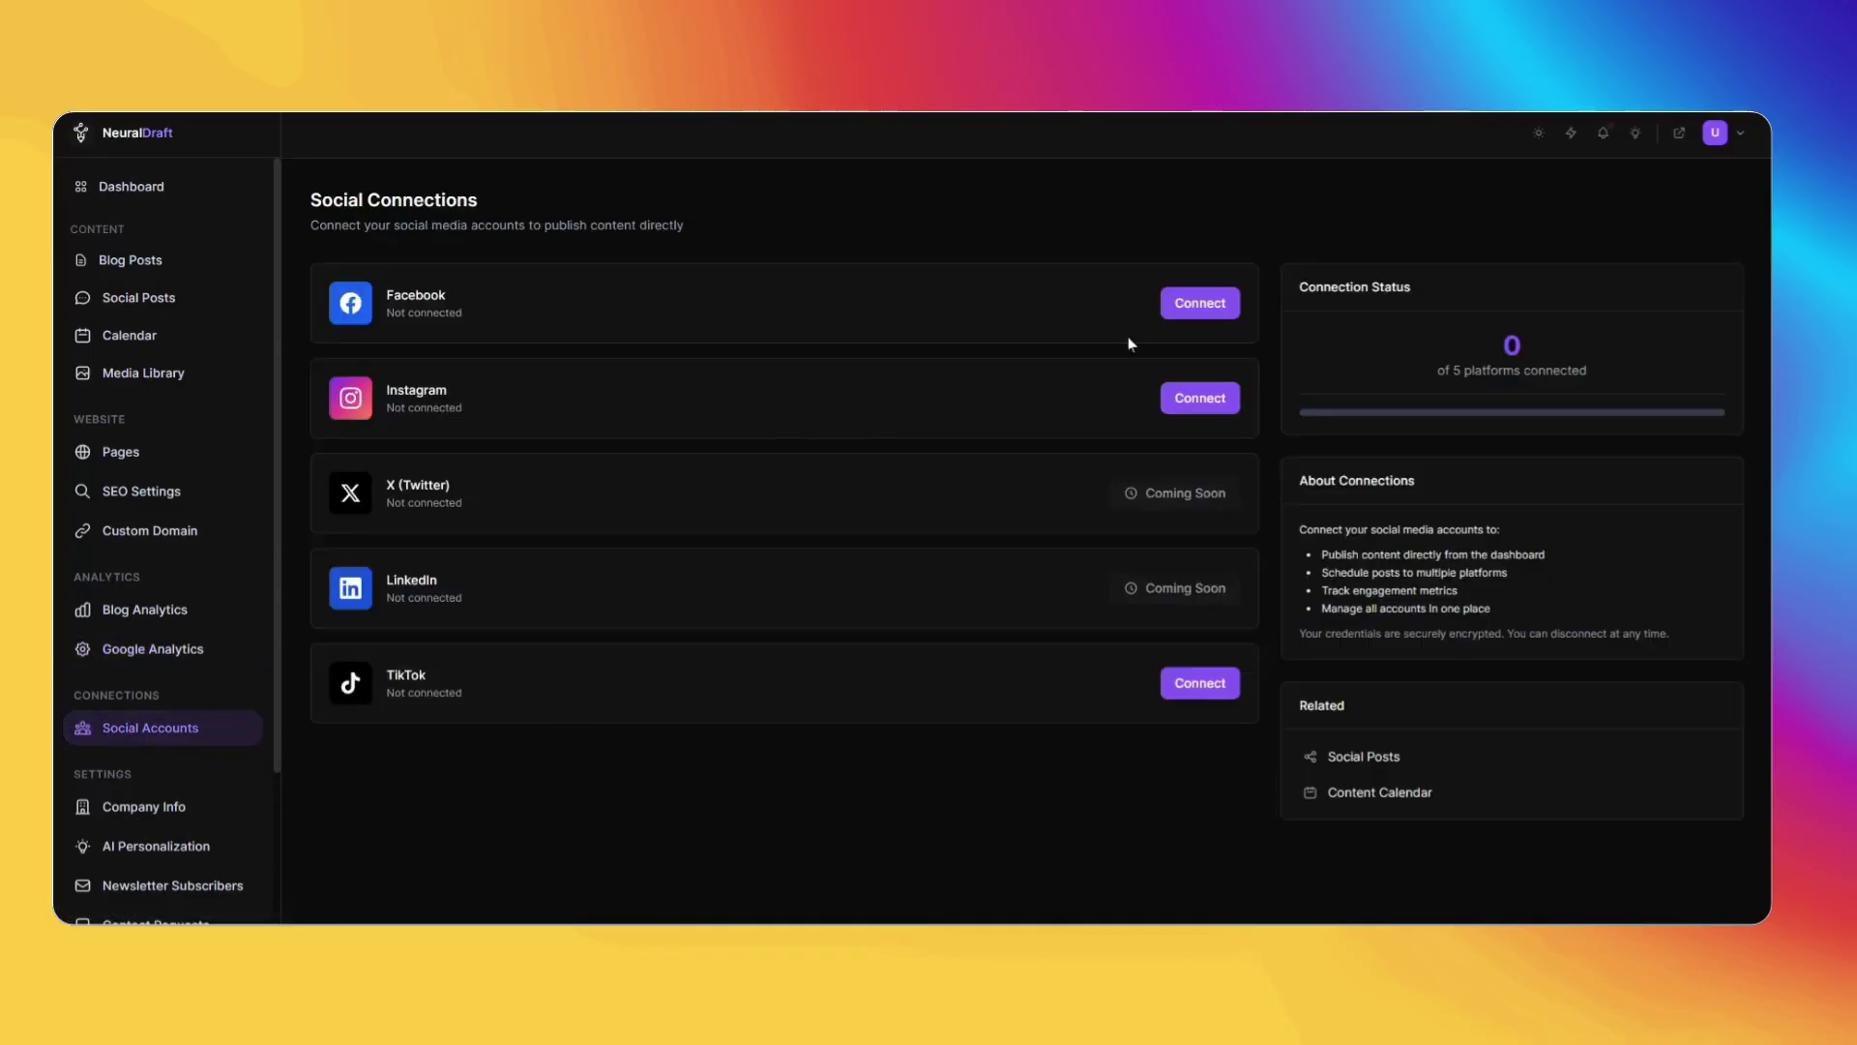
{"action": "left_click", "coordinate": [1198, 404]}
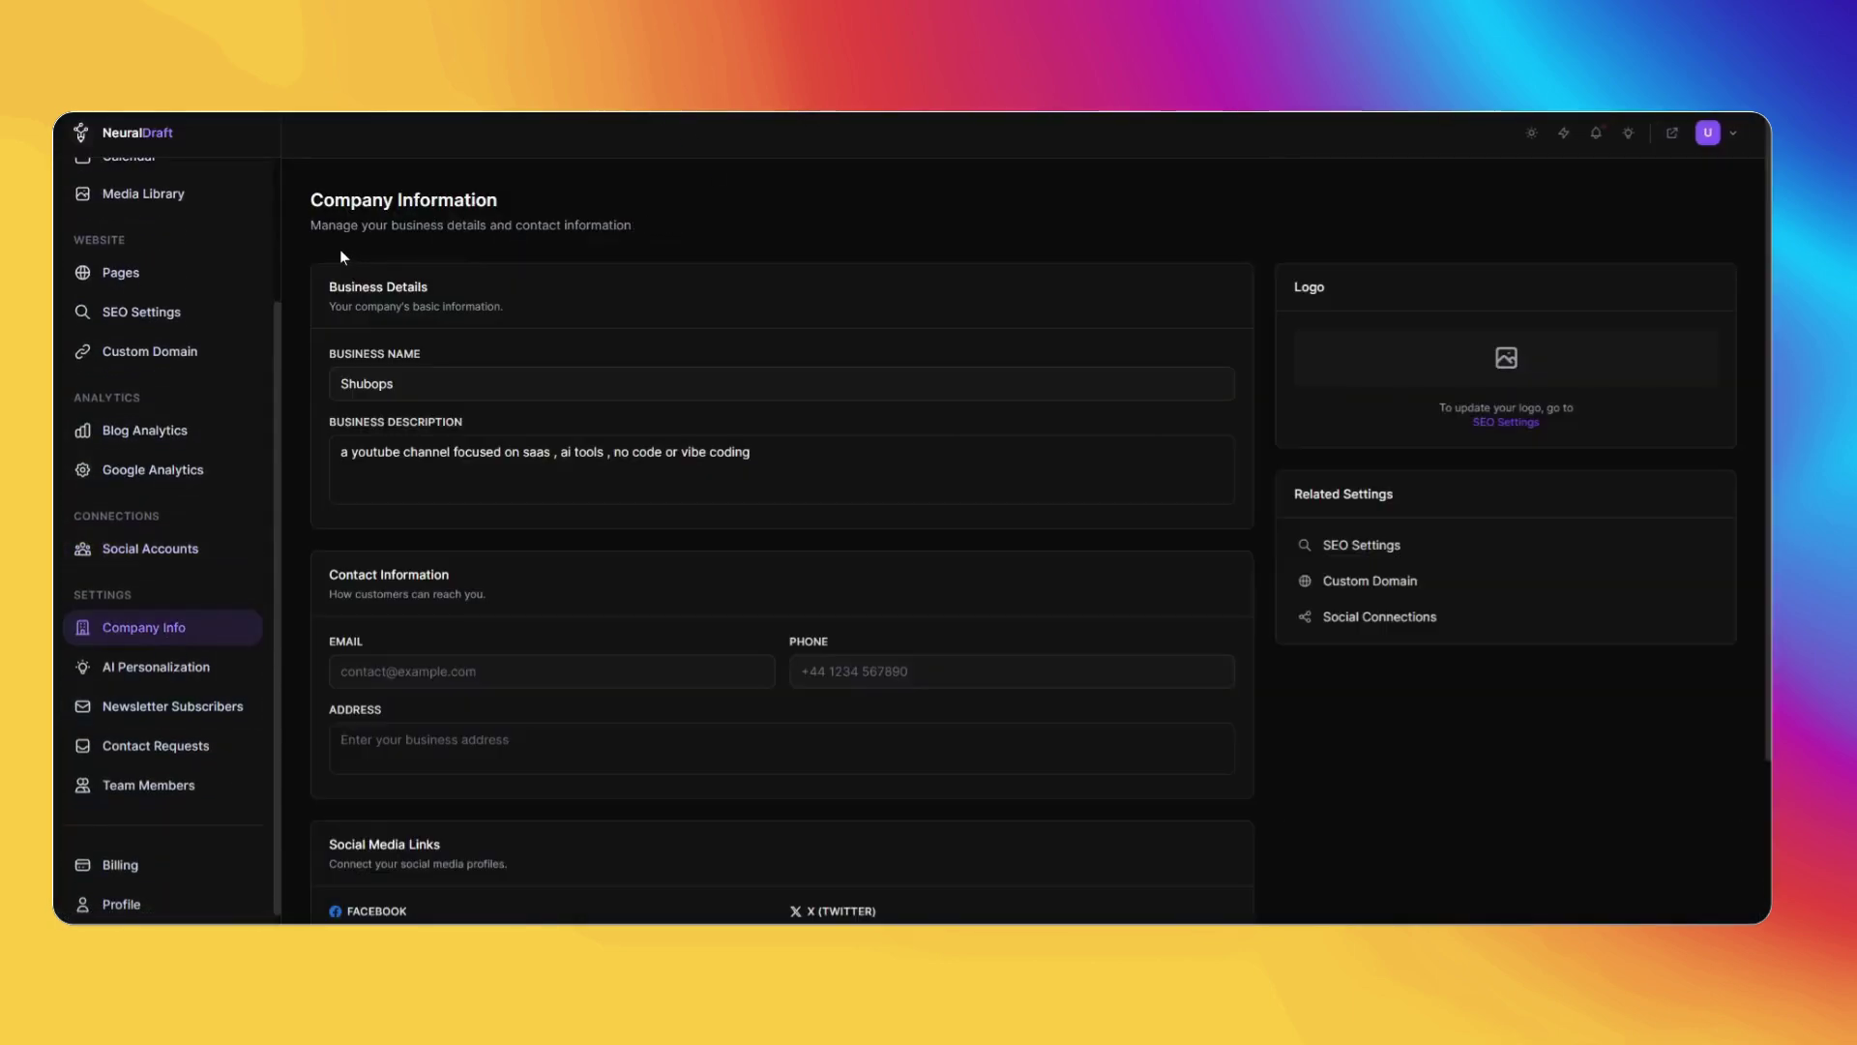
{"action": "left_click_drag", "start_coordinate": [335, 246], "coordinate": [602, 257]}
{"action": "scroll", "coordinate": [758, 619], "scroll_direction": "down", "scroll_amount": 3}
{"action": "scroll", "coordinate": [758, 619], "scroll_direction": "up", "scroll_amount": 1}
{"action": "scroll", "coordinate": [758, 619], "scroll_direction": "up", "scroll_amount": 1}
Step: Tour AI Personalization, Newsletter Subscribers, Contact Requests and Team Members, opening and closing Invite Member
{"action": "left_click", "coordinate": [167, 667]}
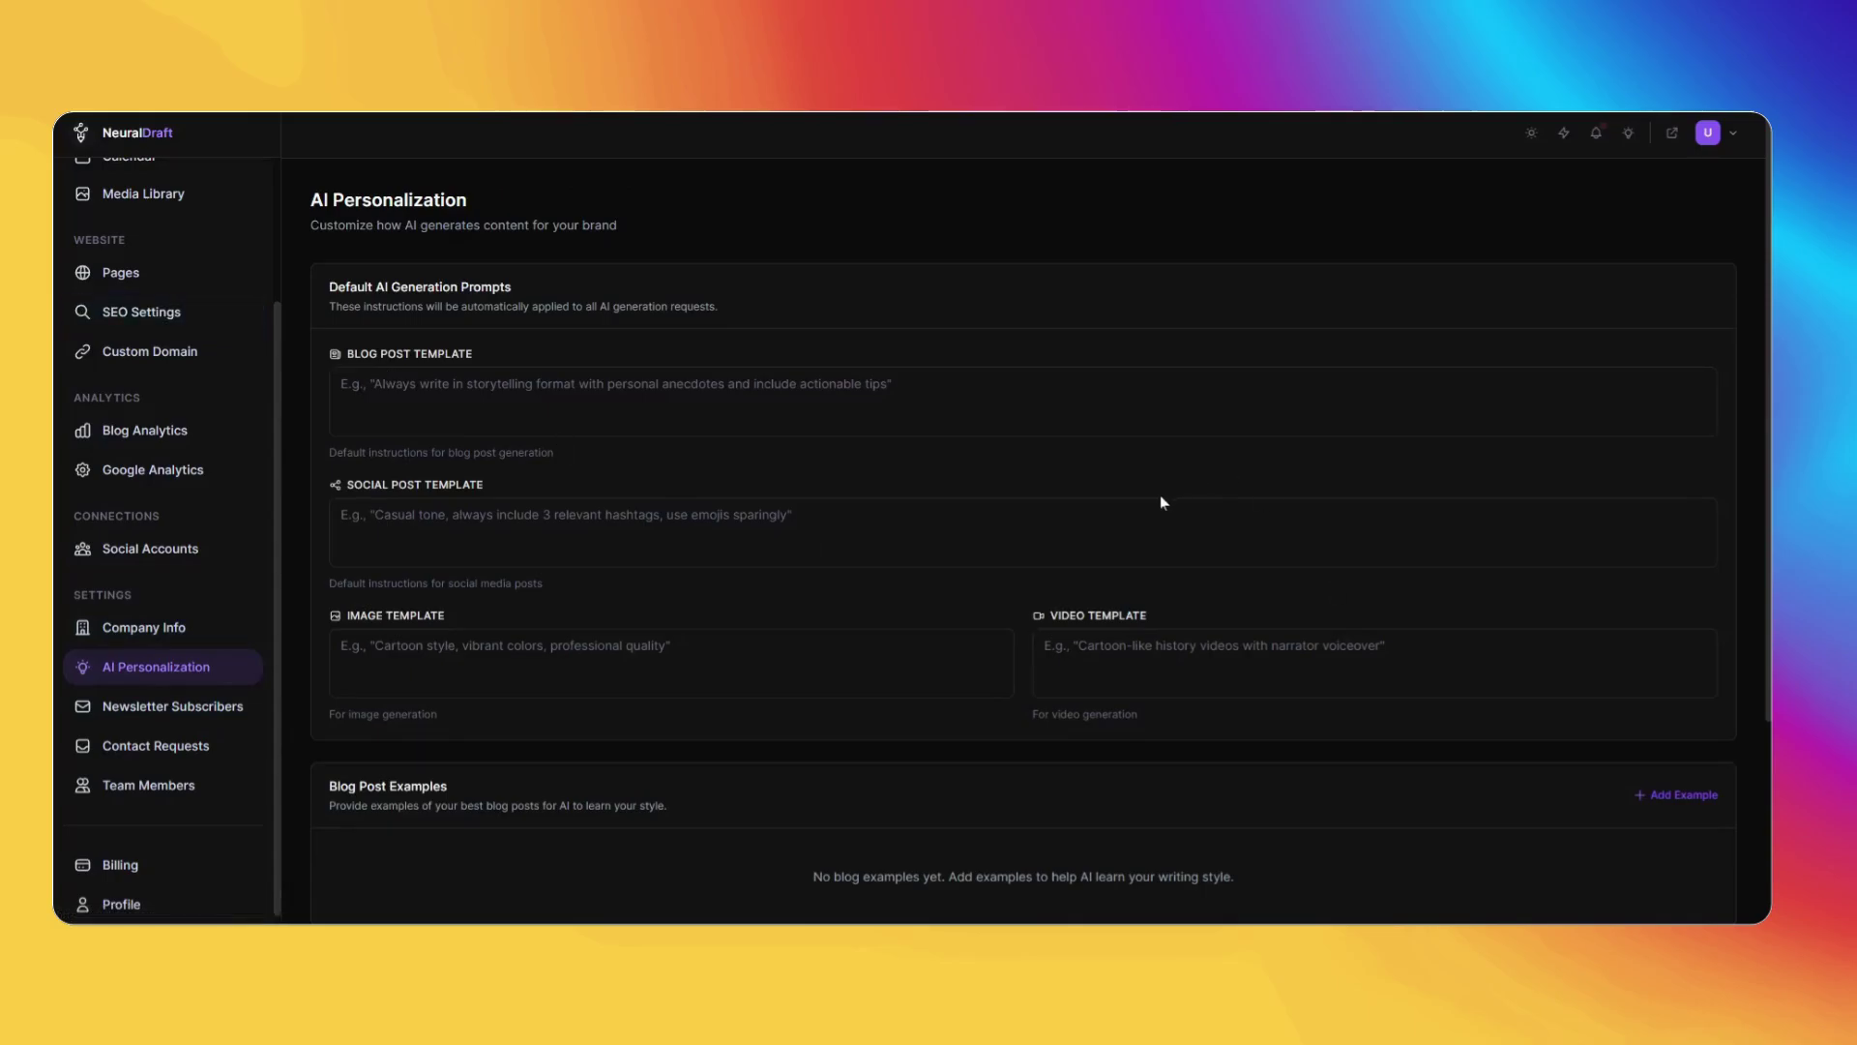
{"action": "scroll", "coordinate": [1037, 578], "scroll_direction": "down", "scroll_amount": 3}
{"action": "scroll", "coordinate": [1037, 579], "scroll_direction": "up", "scroll_amount": 3}
{"action": "left_click", "coordinate": [156, 716]}
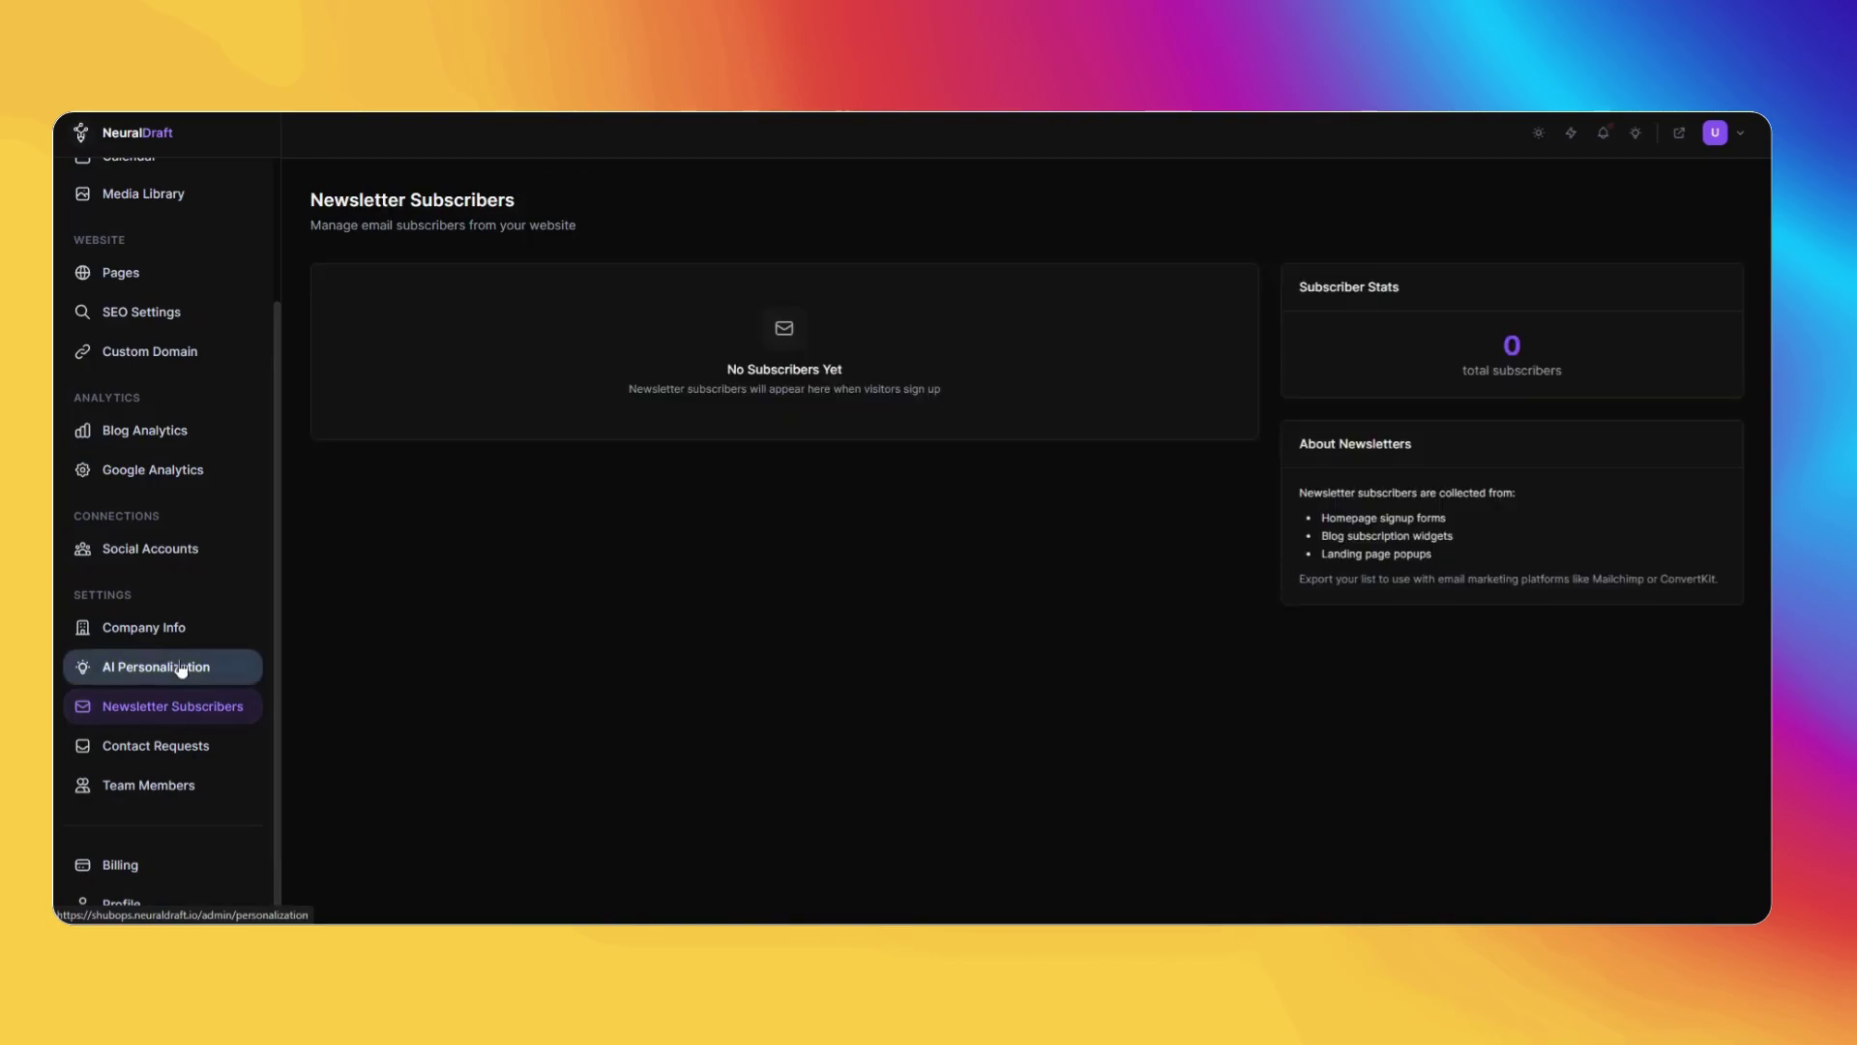
{"action": "left_click", "coordinate": [159, 752]}
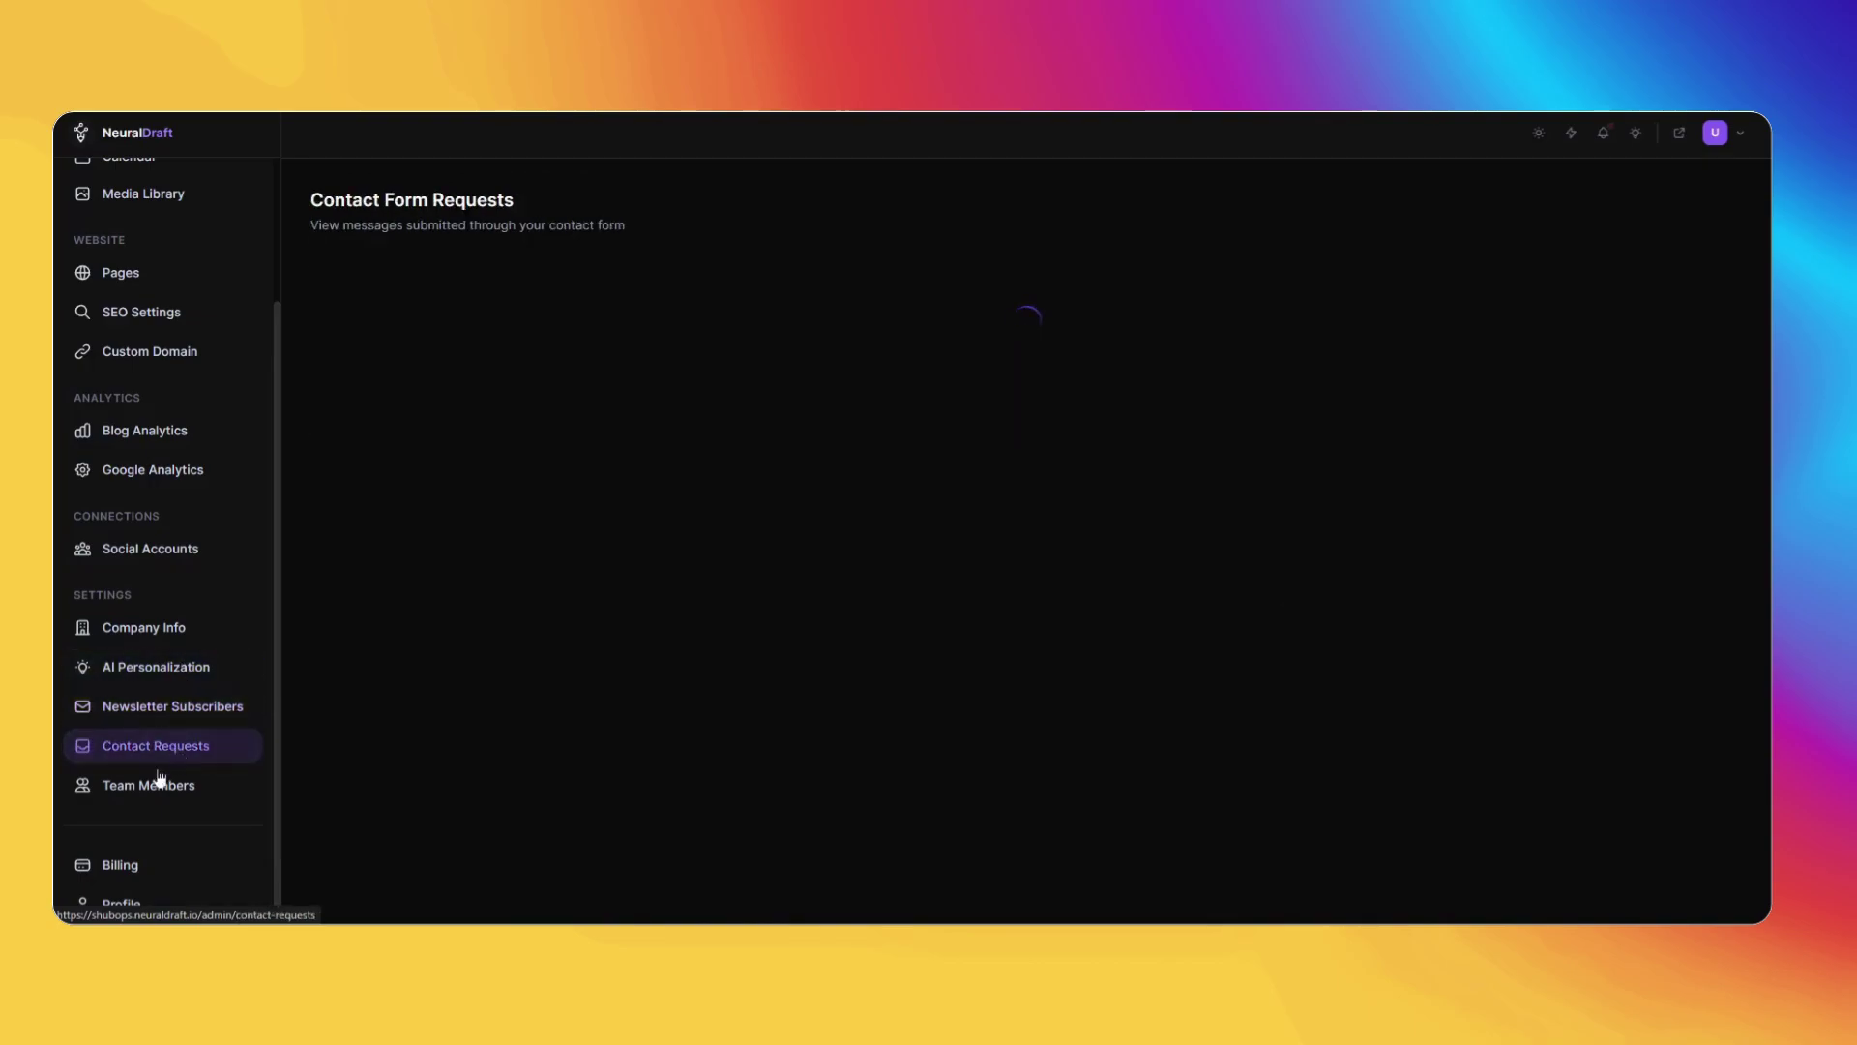
{"action": "left_click", "coordinate": [109, 788]}
{"action": "left_click", "coordinate": [1692, 218]}
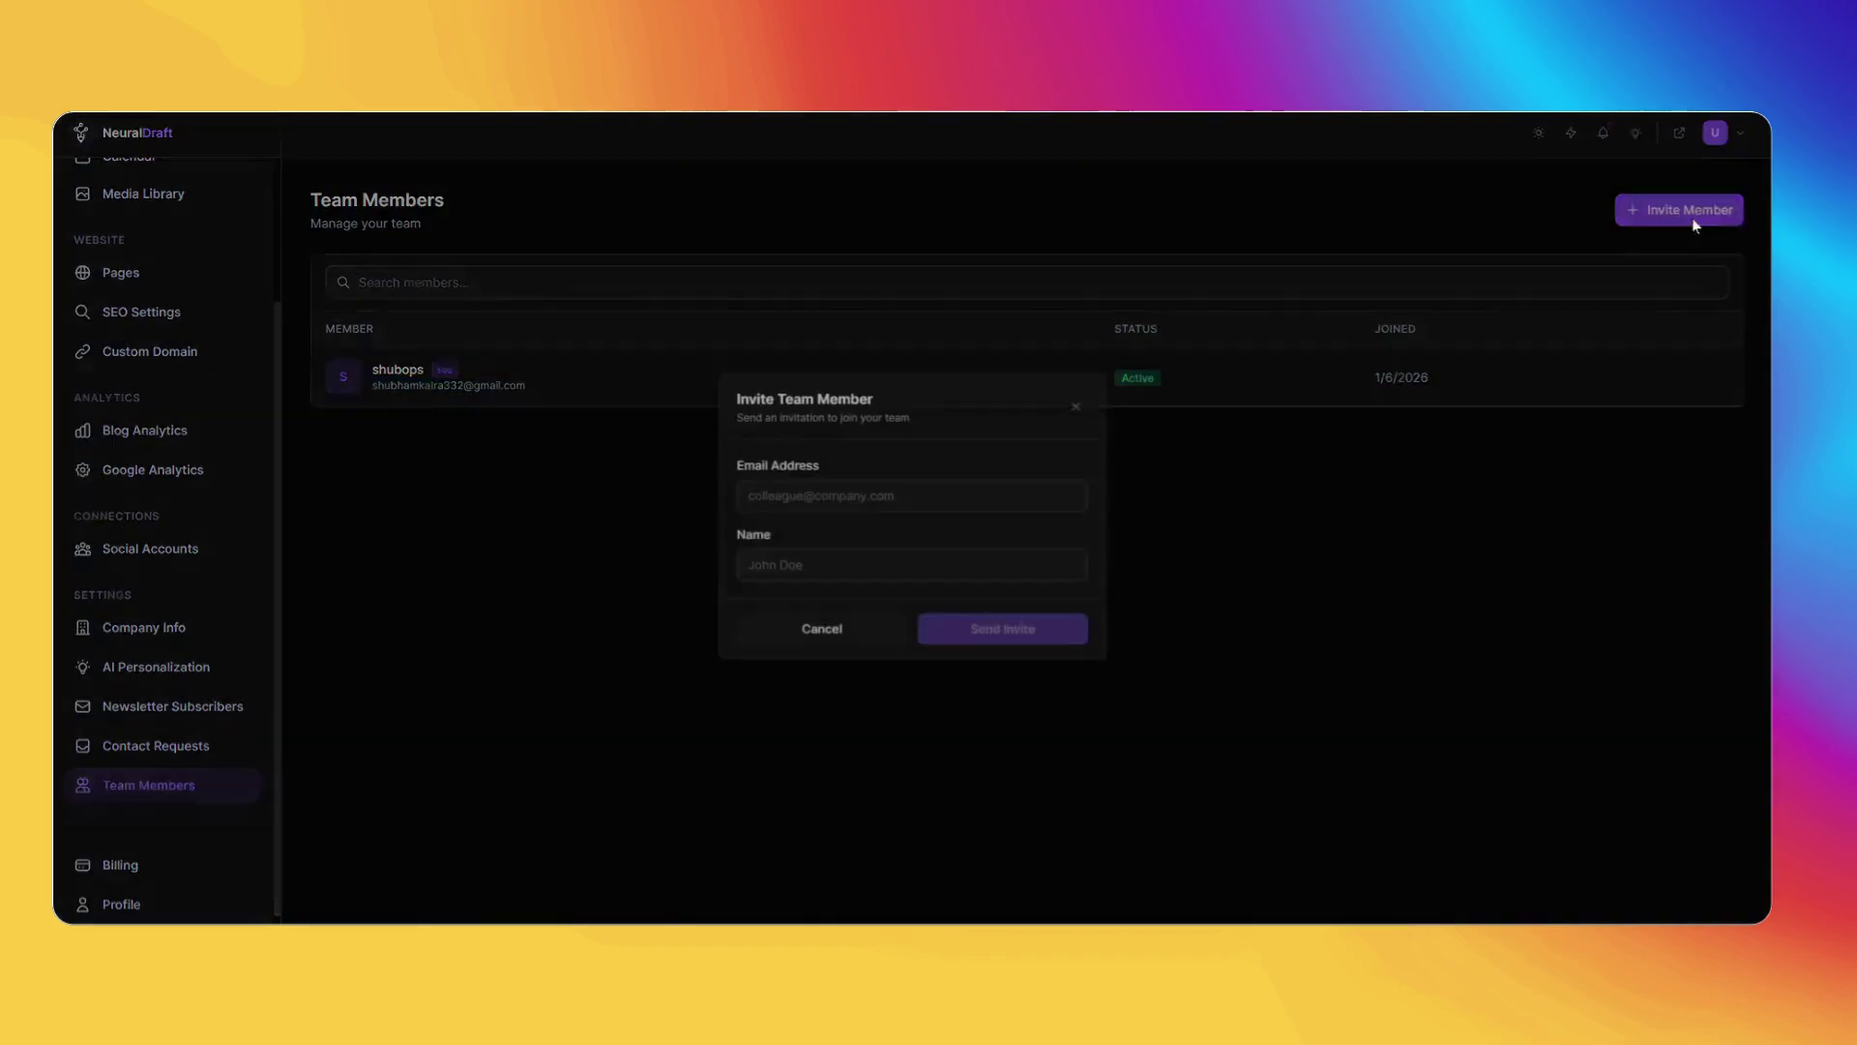
{"action": "left_click", "coordinate": [1083, 399]}
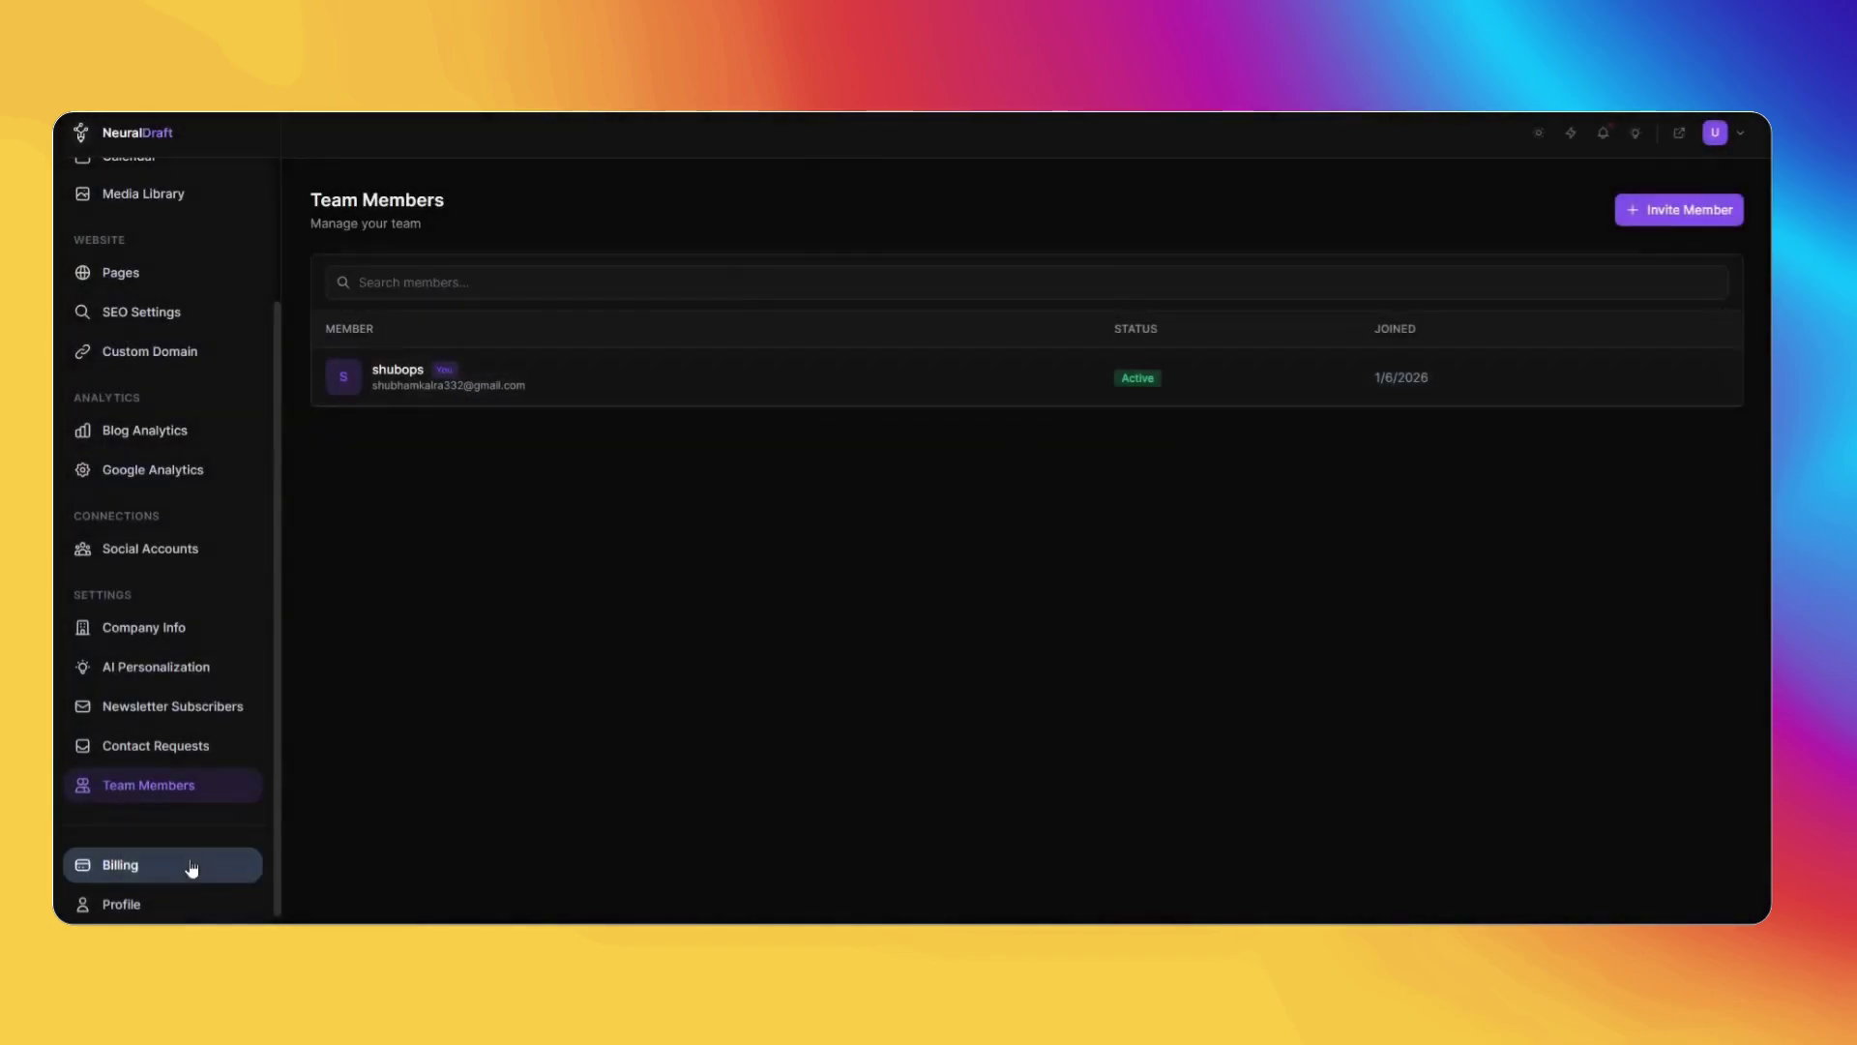
Step: Open Billing & Subscription and review the monthly plans, highlighting the Creator Plan's feature list
{"action": "left_click", "coordinate": [195, 859]}
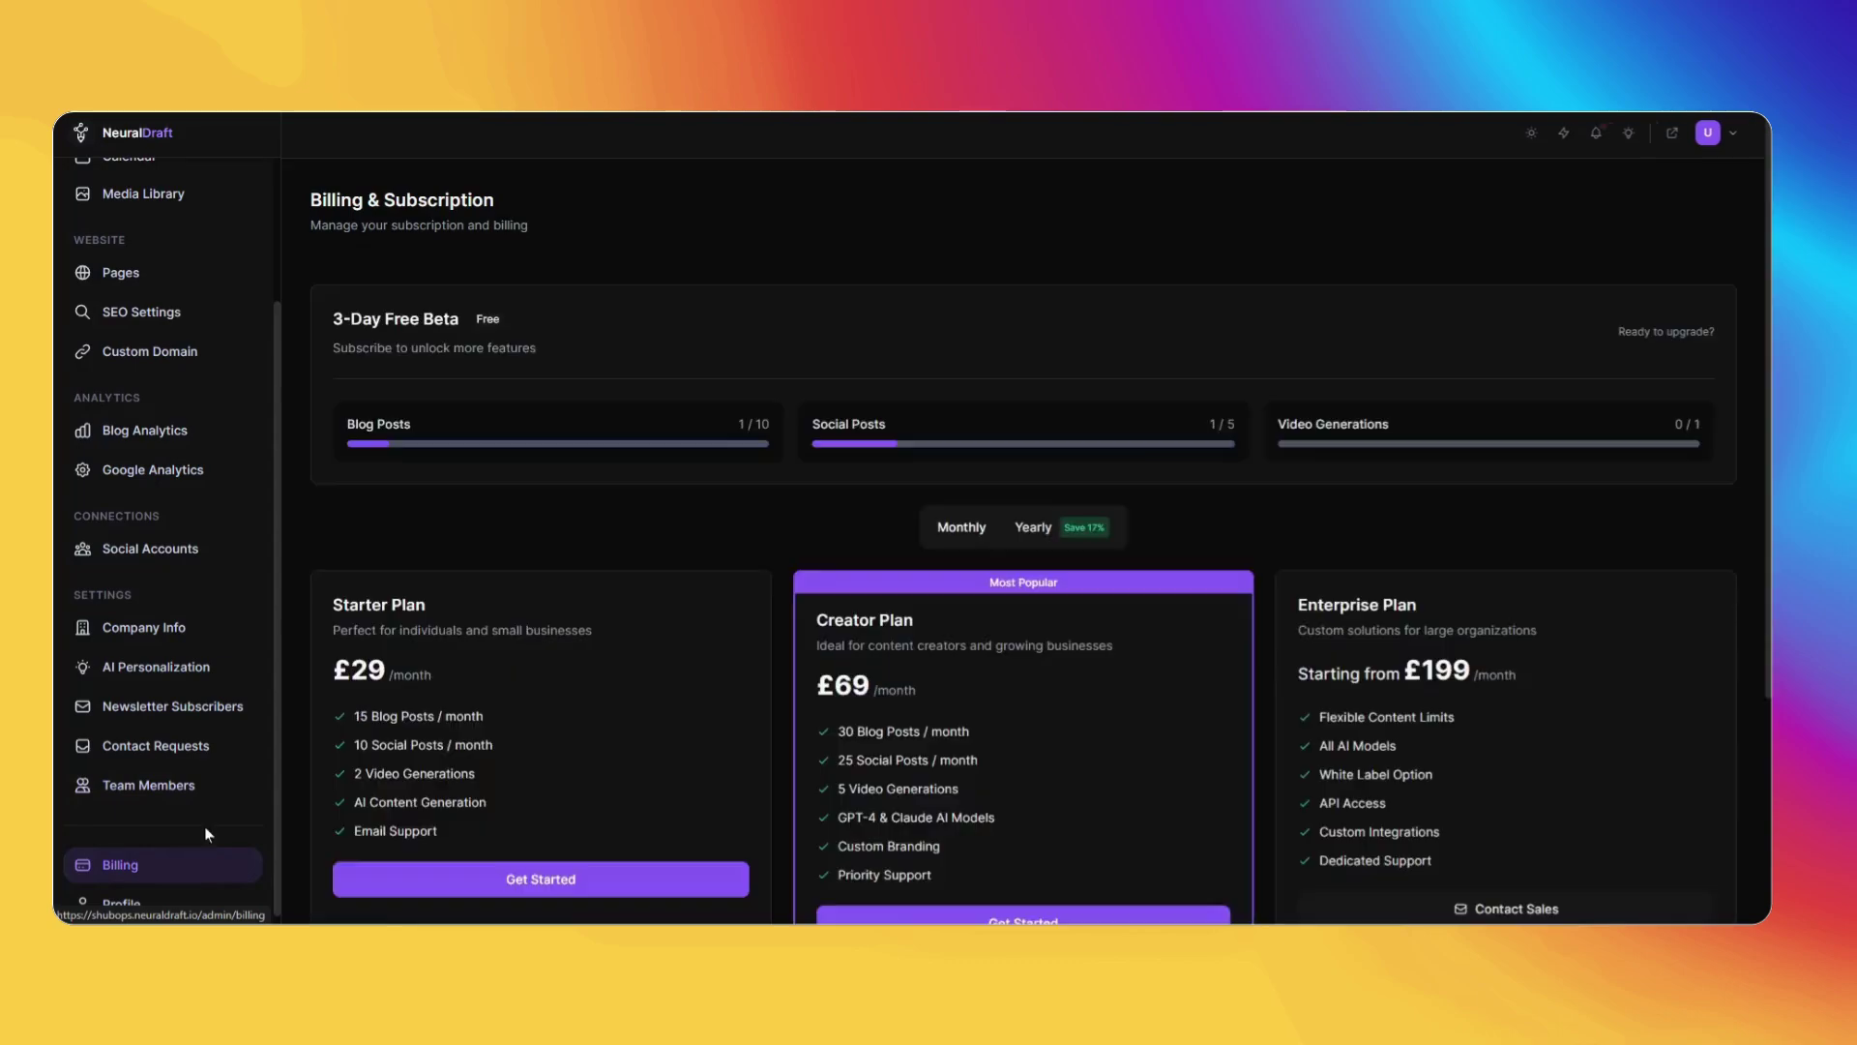
{"action": "scroll", "coordinate": [206, 826], "scroll_direction": "up", "scroll_amount": 2}
{"action": "scroll", "coordinate": [729, 455], "scroll_direction": "down", "scroll_amount": 3}
{"action": "left_click_drag", "start_coordinate": [816, 332], "coordinate": [1149, 331]}
{"action": "mouse_move", "coordinate": [837, 418]}
{"action": "left_mouse_down"}
{"action": "mouse_move", "coordinate": [968, 440]}
{"action": "mouse_move", "coordinate": [940, 533]}
{"action": "left_mouse_up"}
{"action": "left_click", "coordinate": [1297, 376]}
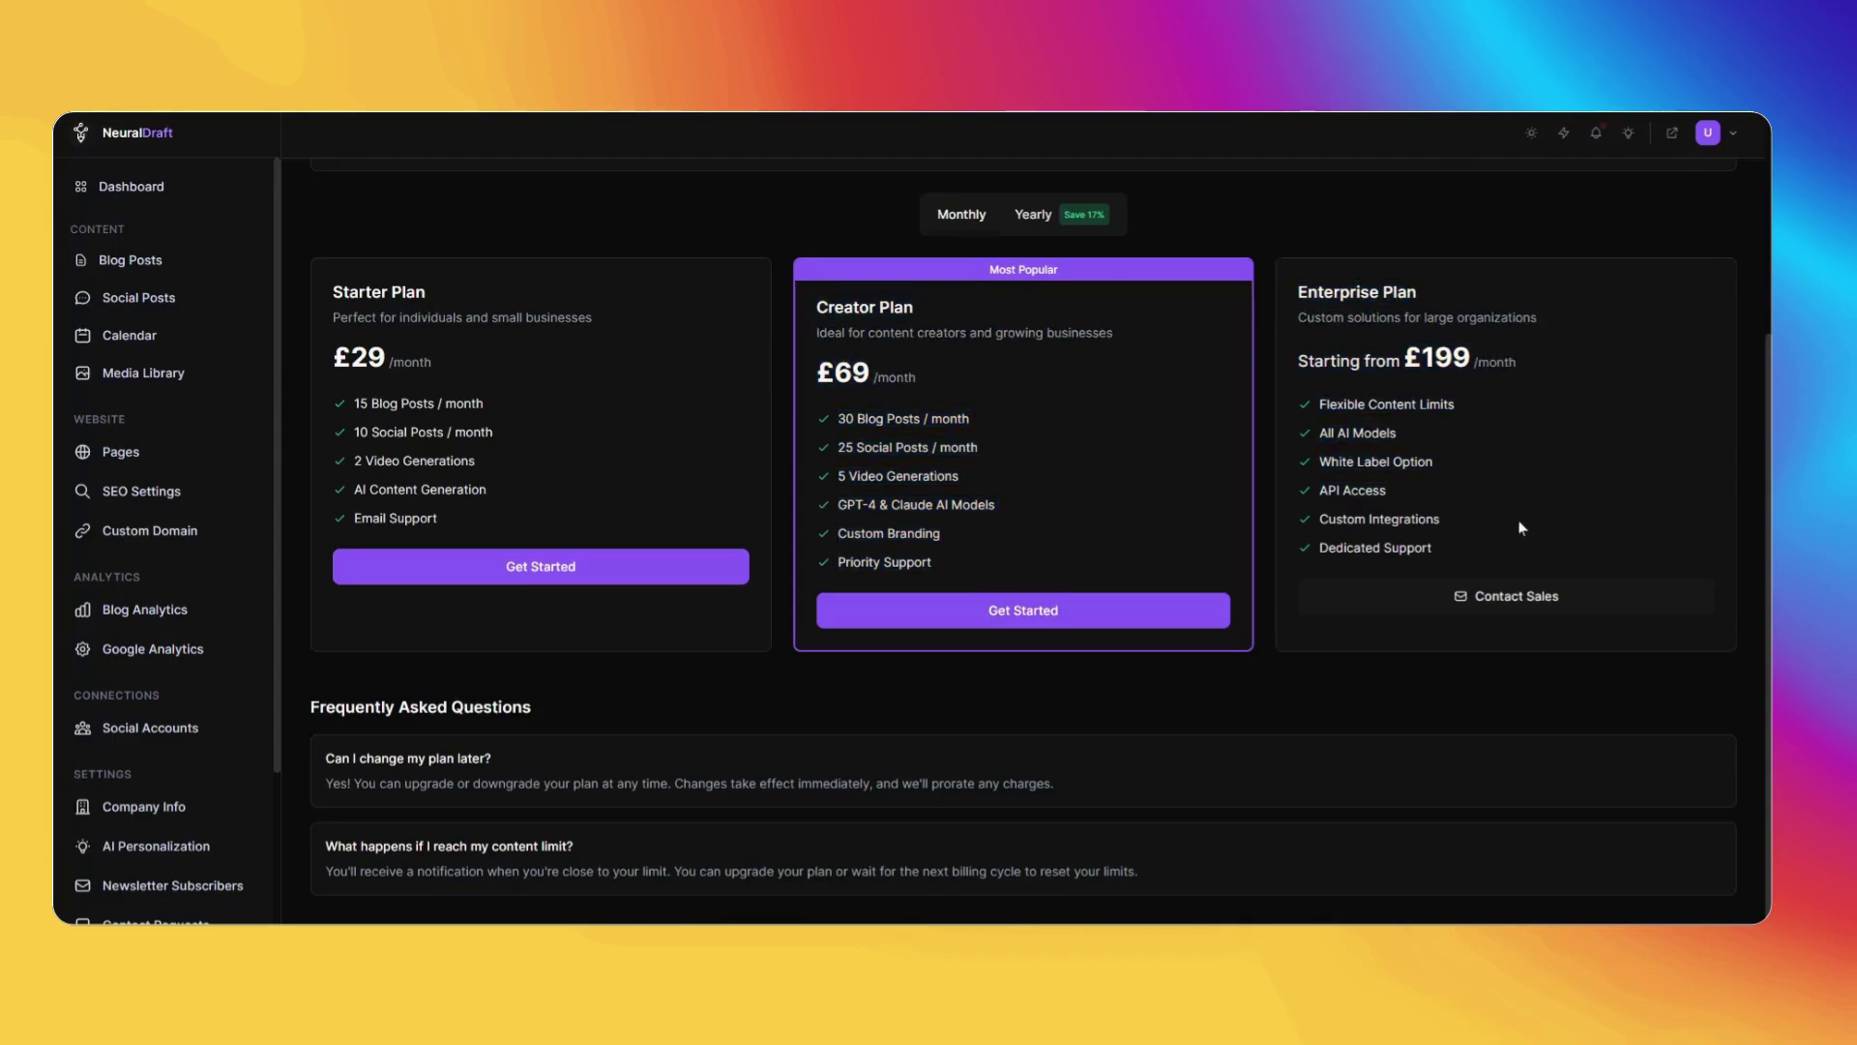
{"action": "scroll", "coordinate": [729, 225], "scroll_direction": "up", "scroll_amount": 3}
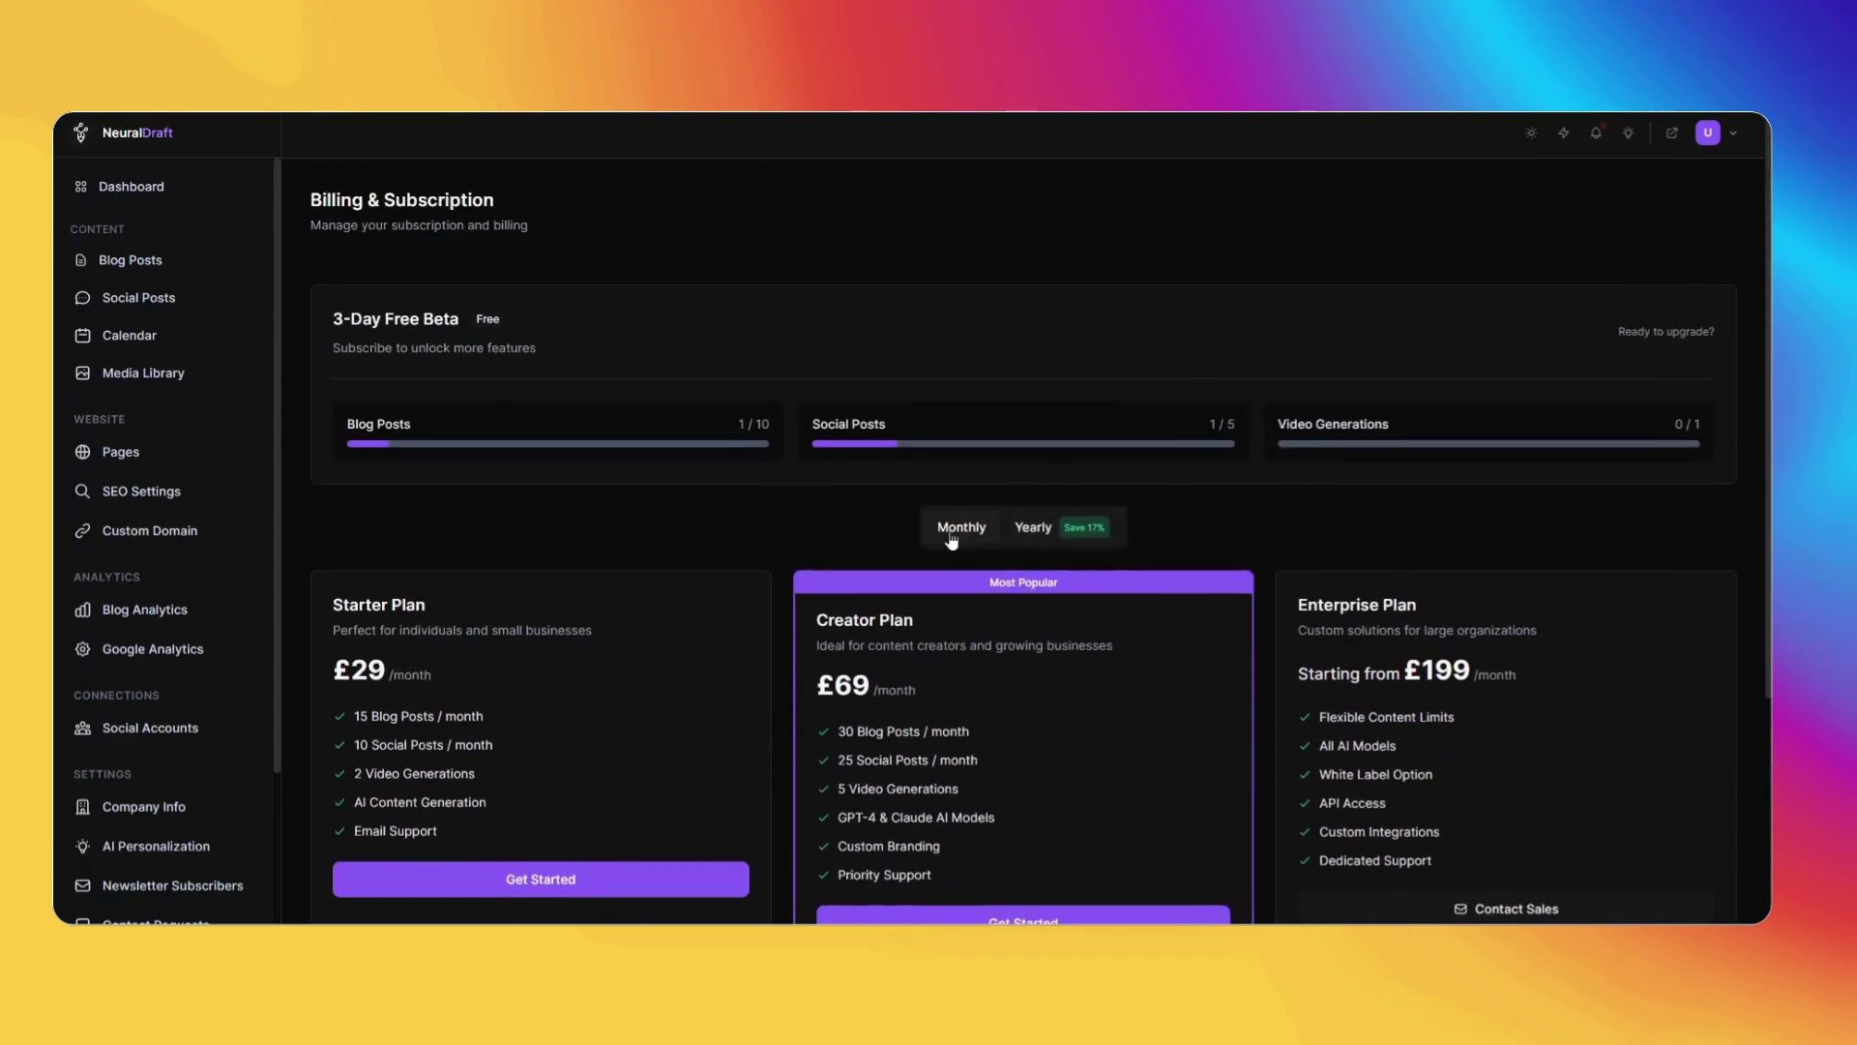
Step: Switch to yearly pricing (Starter £290/year, Creator £690/year) and choose Get Started on the Creator Plan
{"action": "left_click", "coordinate": [1050, 538]}
{"action": "scroll", "coordinate": [1144, 423], "scroll_direction": "down", "scroll_amount": 3}
{"action": "scroll", "coordinate": [573, 364], "scroll_direction": "up", "scroll_amount": 3}
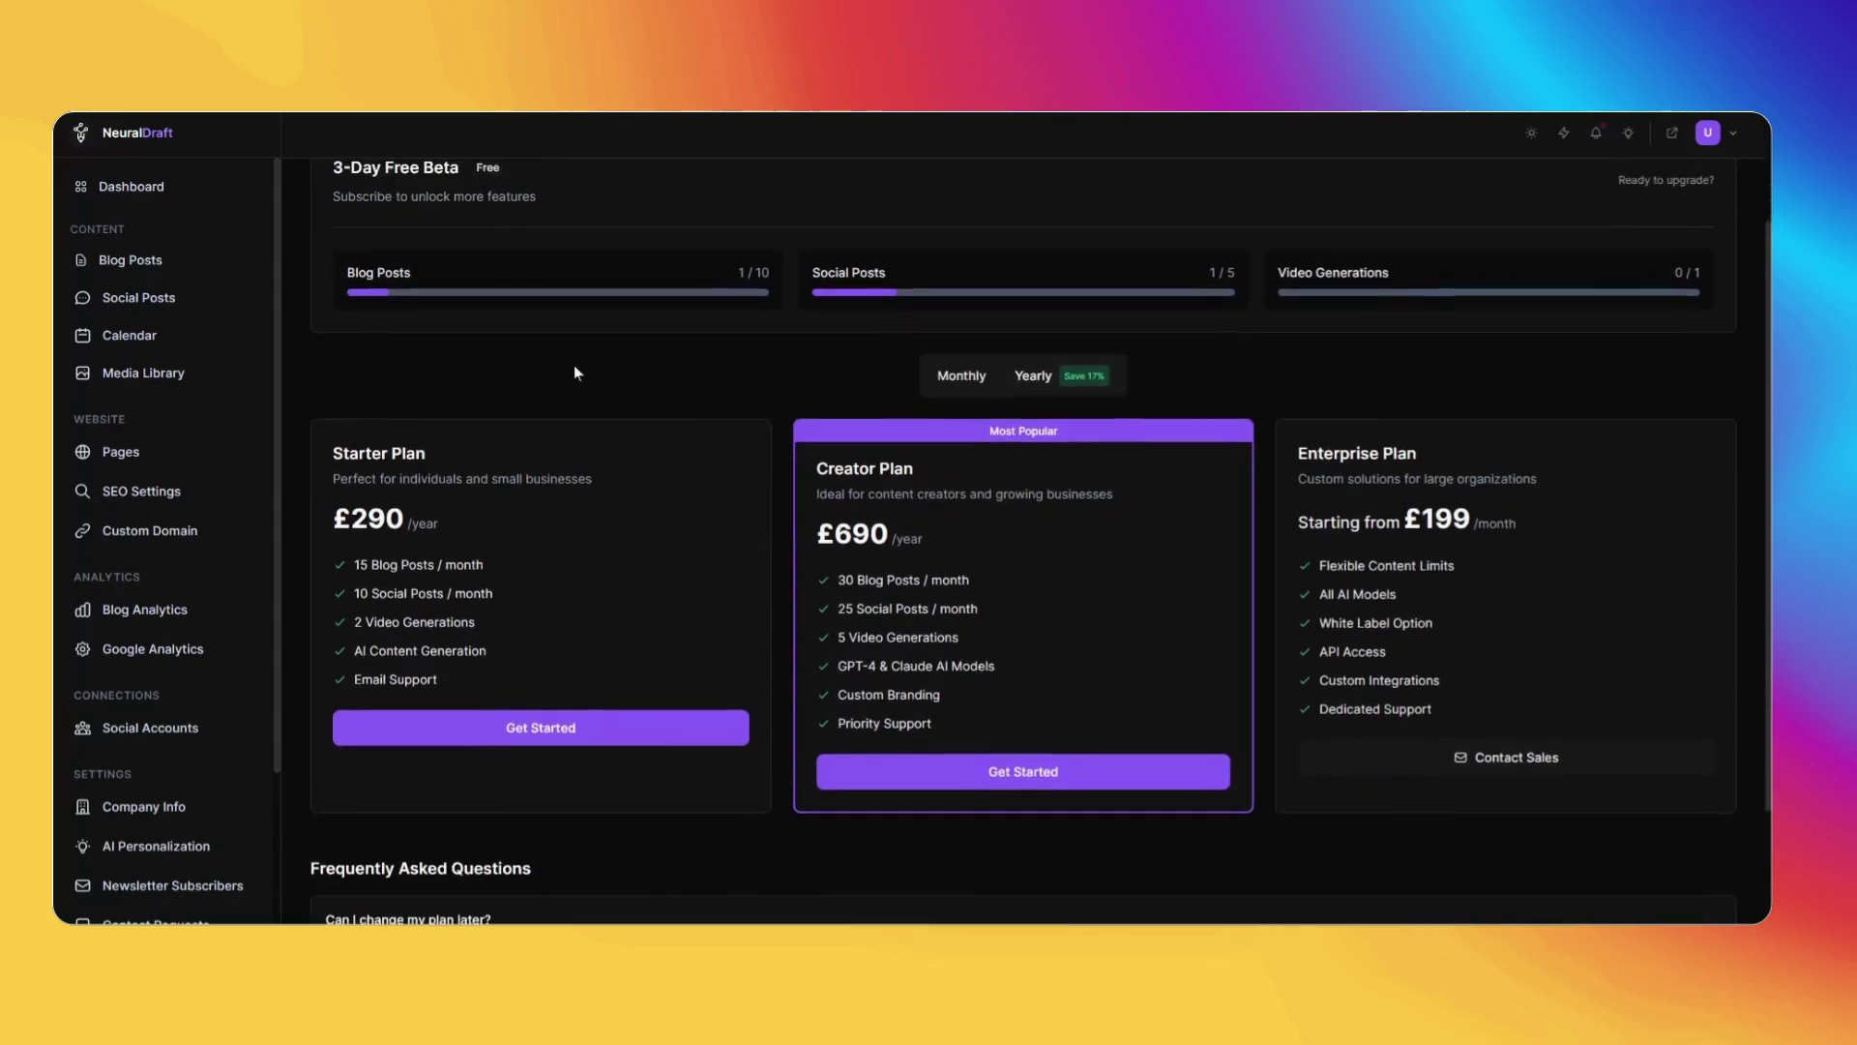
{"action": "left_click_drag", "start_coordinate": [330, 318], "coordinate": [656, 338]}
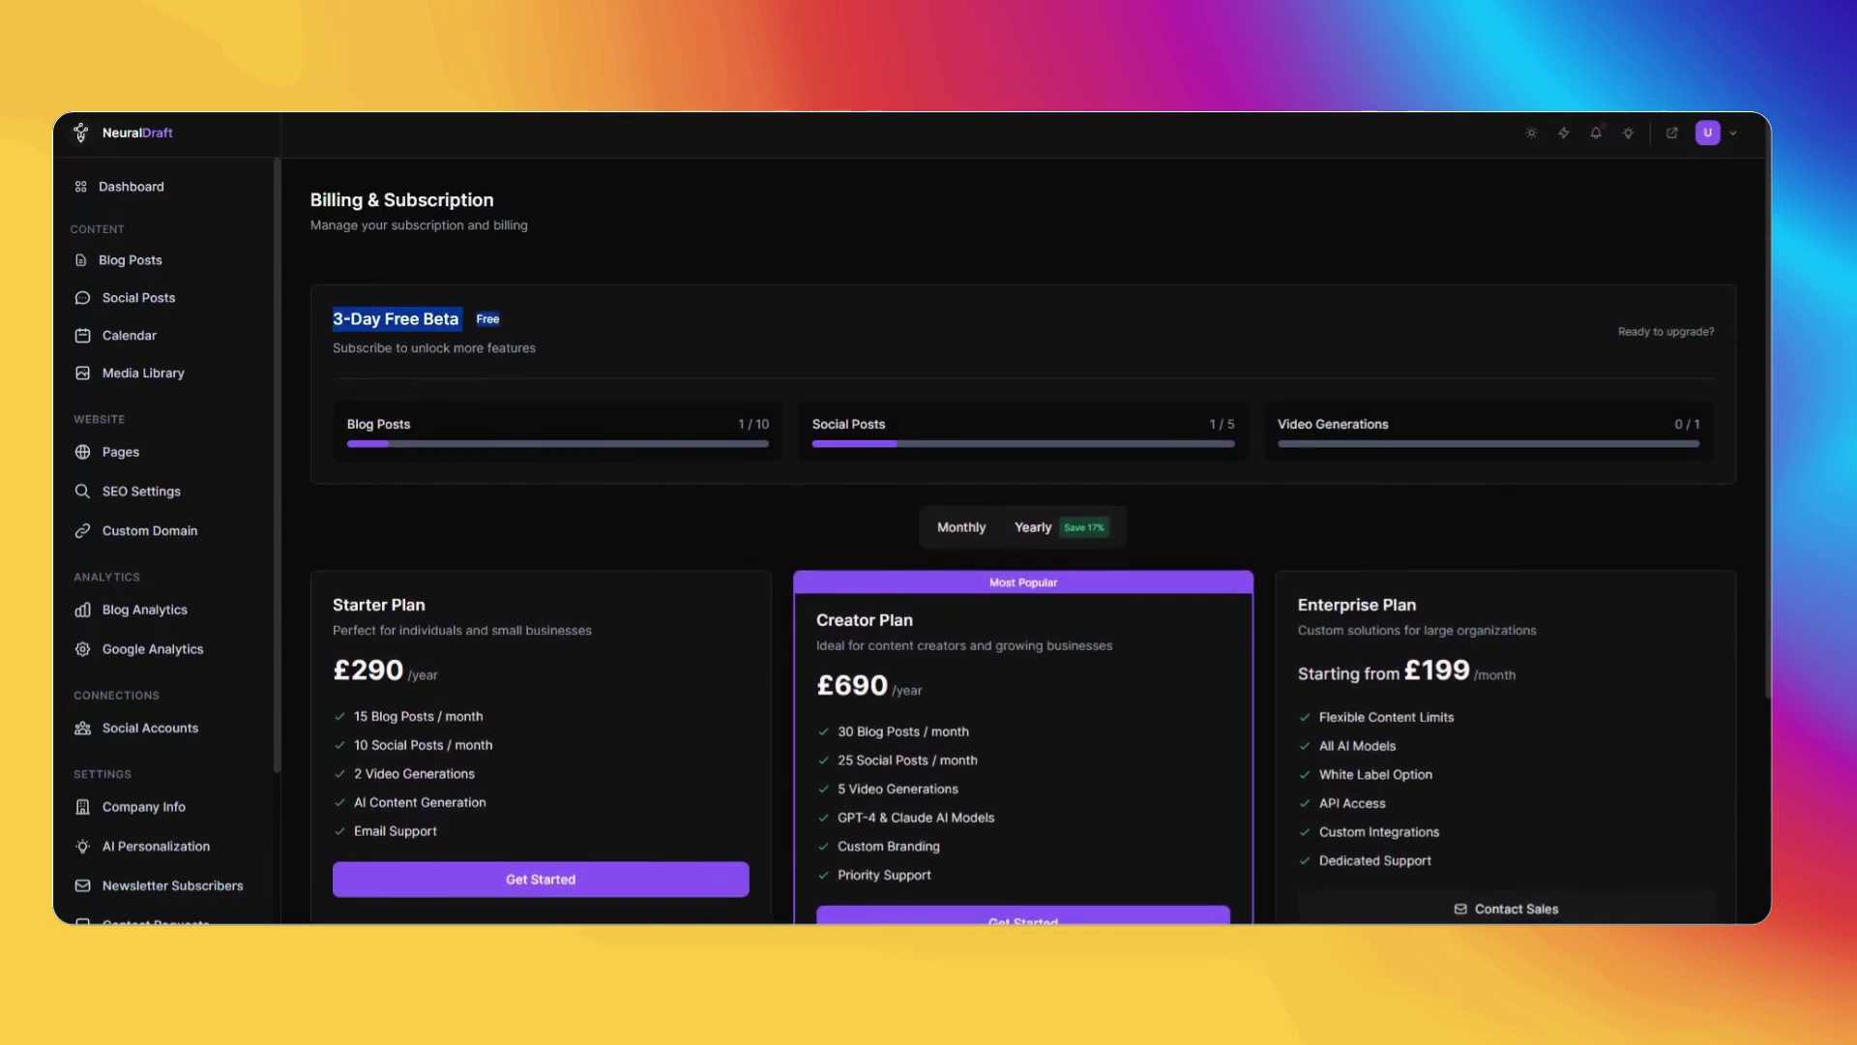
{"action": "scroll", "coordinate": [1093, 678], "scroll_direction": "down", "scroll_amount": 2}
{"action": "left_click", "coordinate": [1093, 740]}
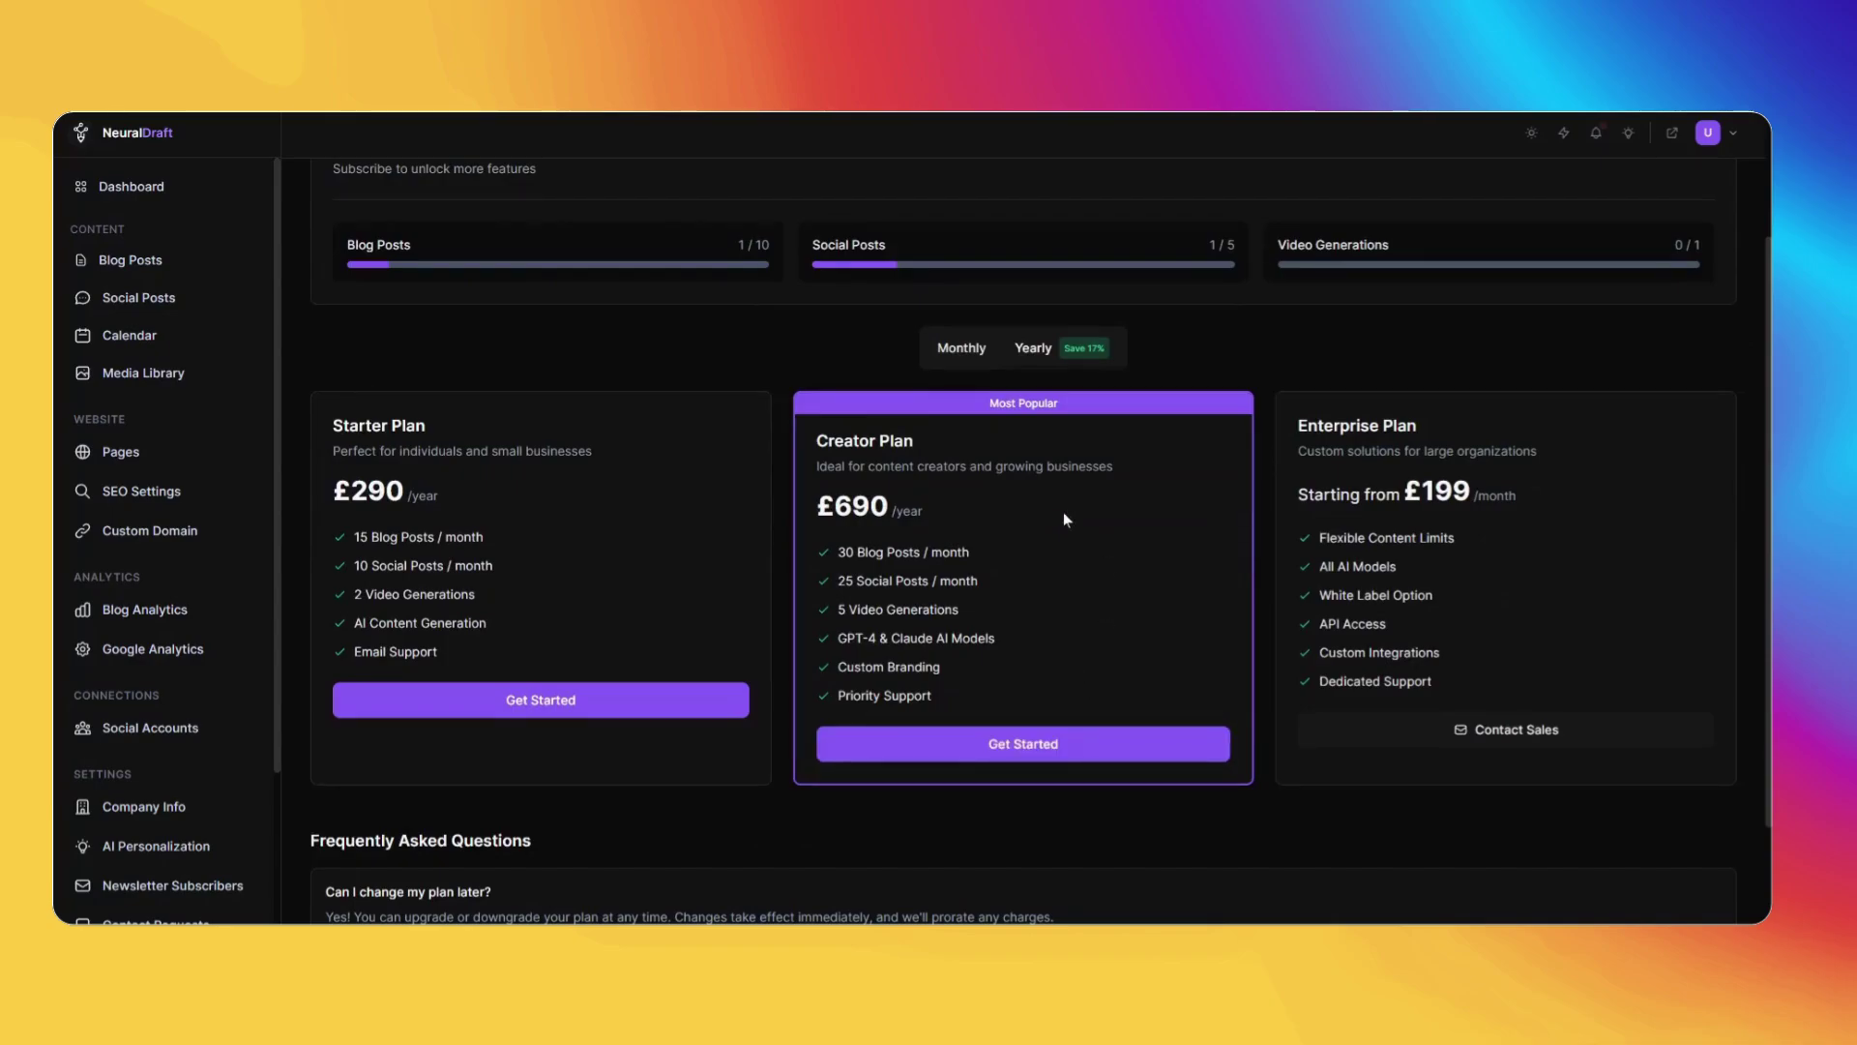